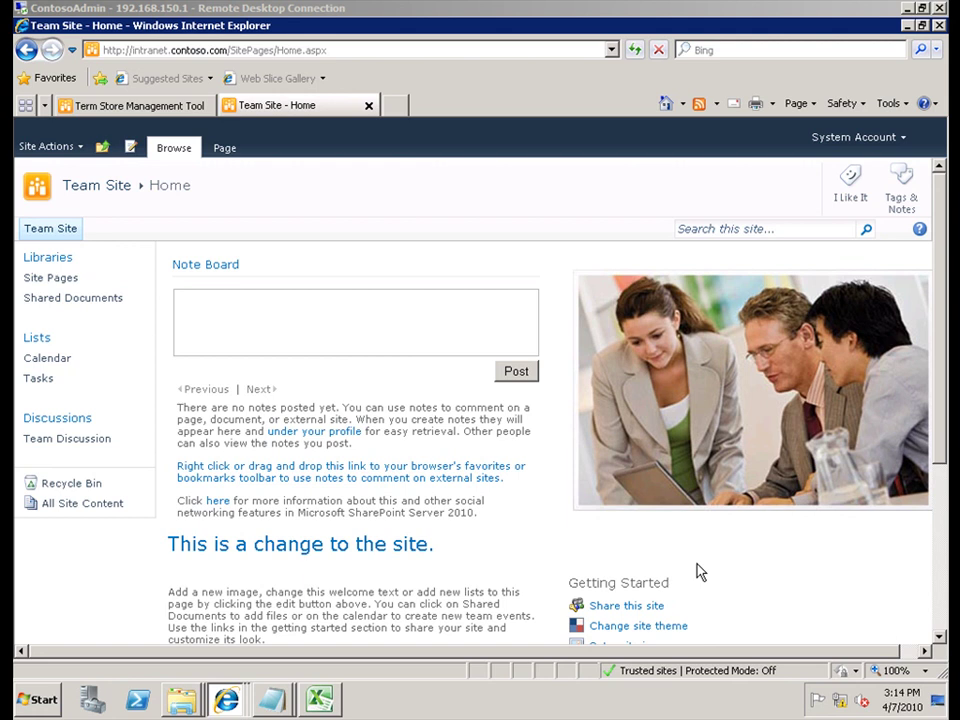
Open Shared Documents, cancel Announcing Trey Acquisition's Edit Properties unchanged, and show the Library tab.
{"action": "left_click", "coordinate": [110, 300]}
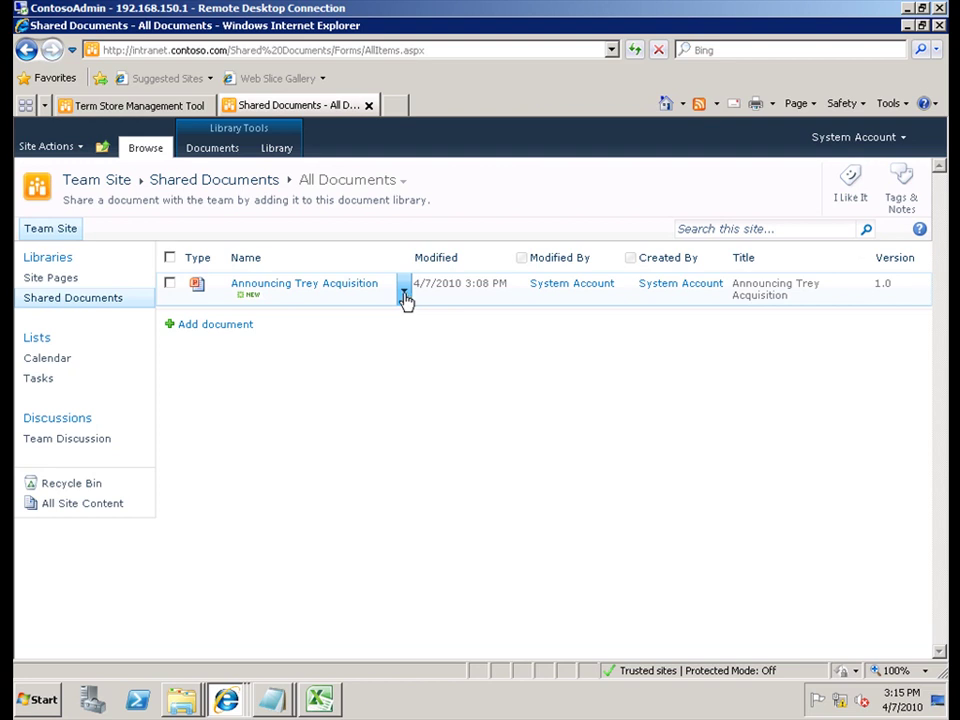
{"action": "left_click", "coordinate": [405, 298]}
{"action": "left_click", "coordinate": [362, 343]}
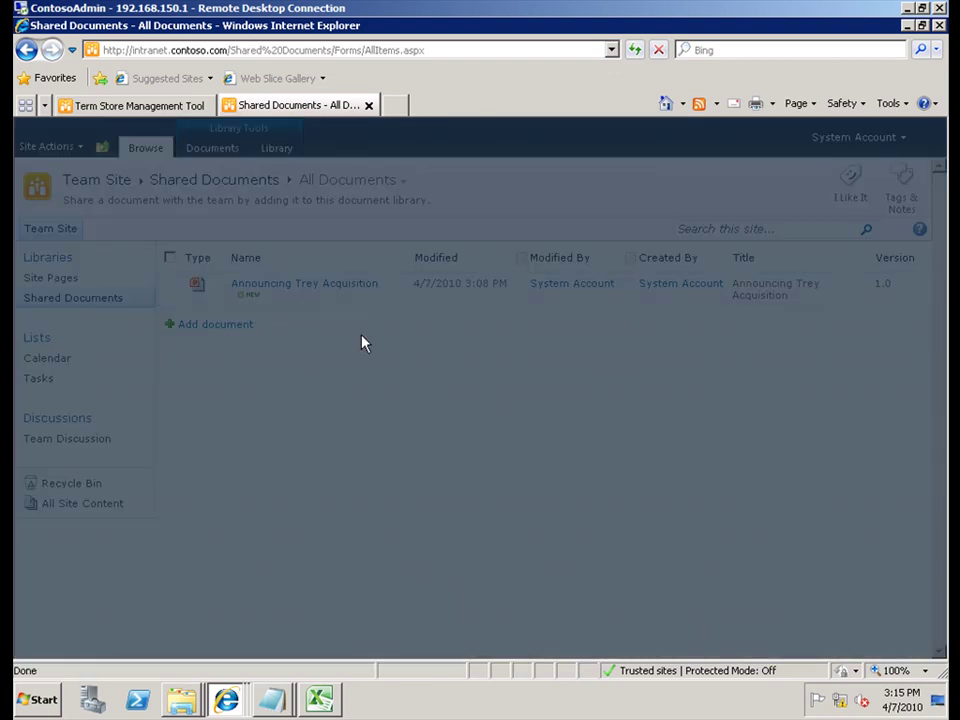
{"action": "left_click", "coordinate": [578, 443]}
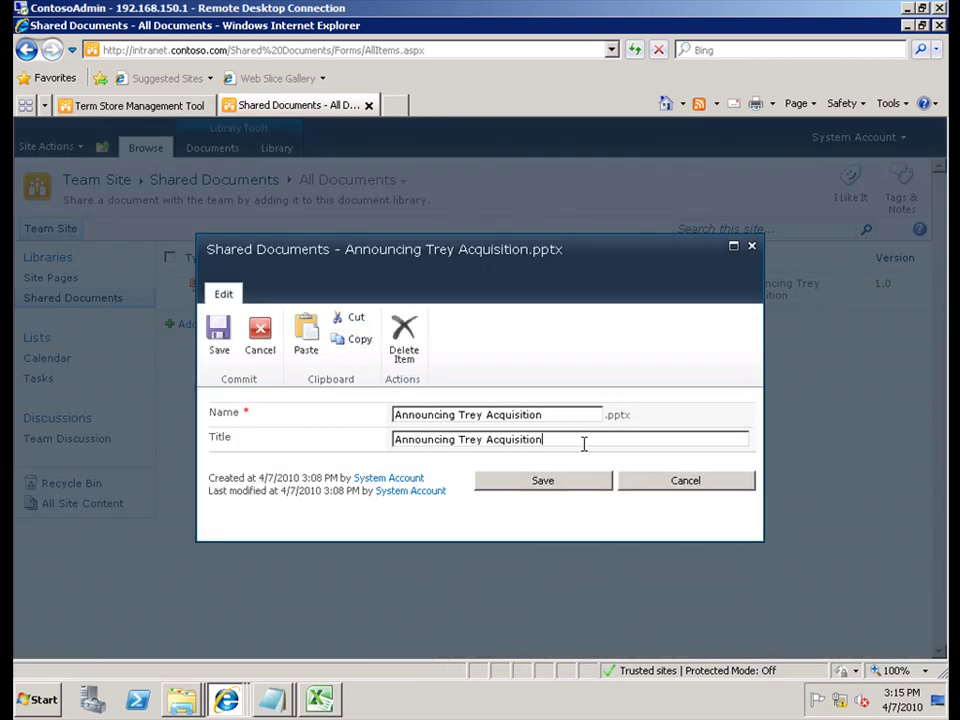
{"action": "left_click", "coordinate": [646, 491]}
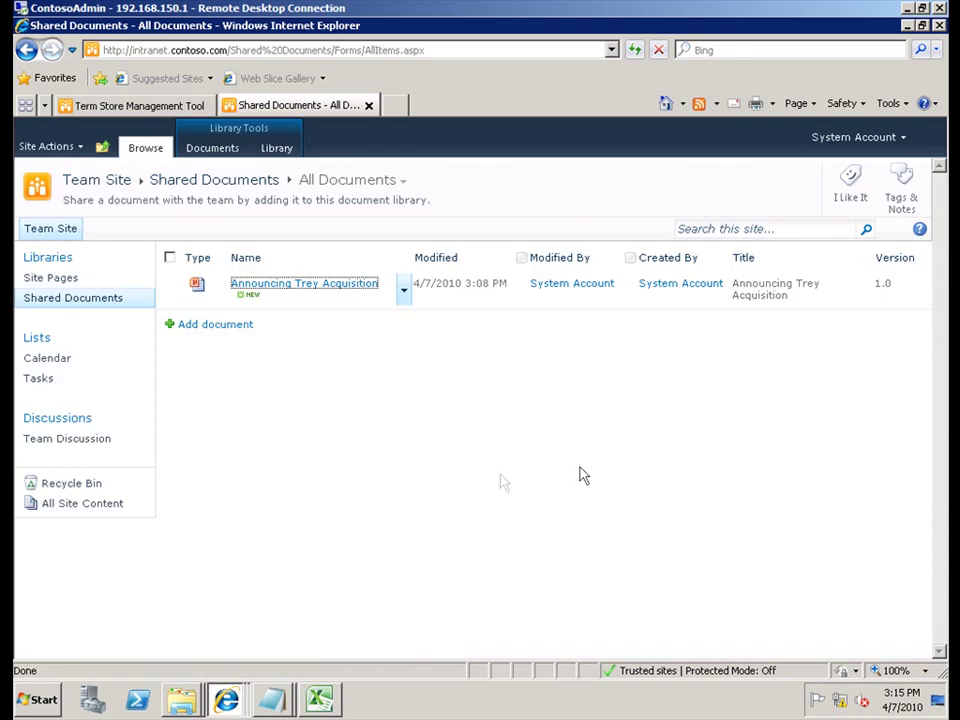
{"action": "left_click", "coordinate": [279, 150]}
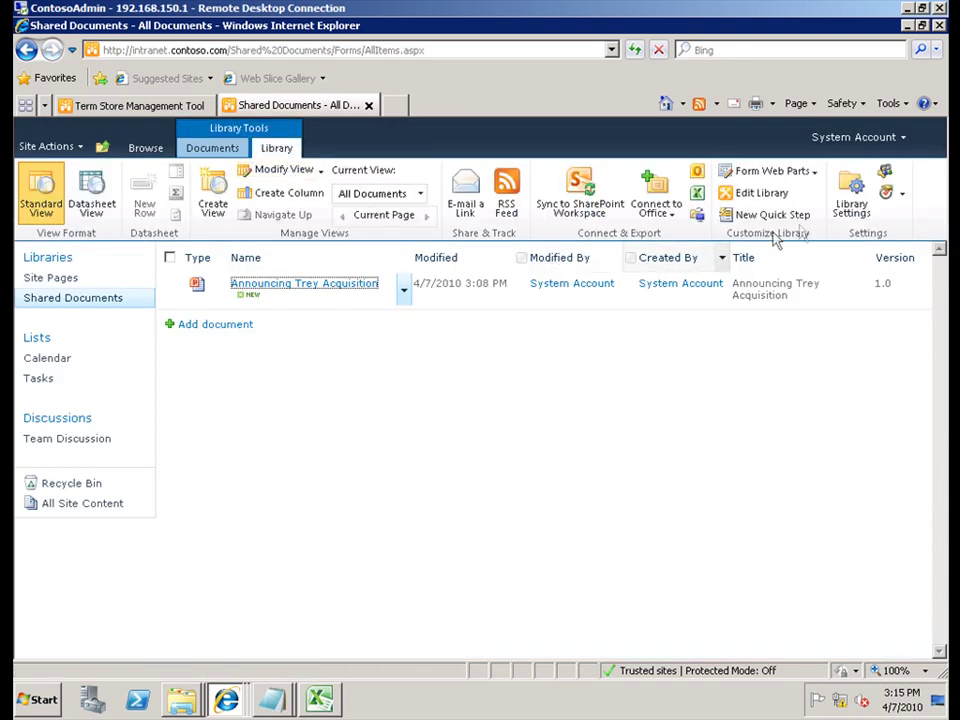
In Library Settings, add the existing Enterprise Keywords column from the Enterprise Keywords Group, accepting the warning.
{"action": "left_click", "coordinate": [849, 210]}
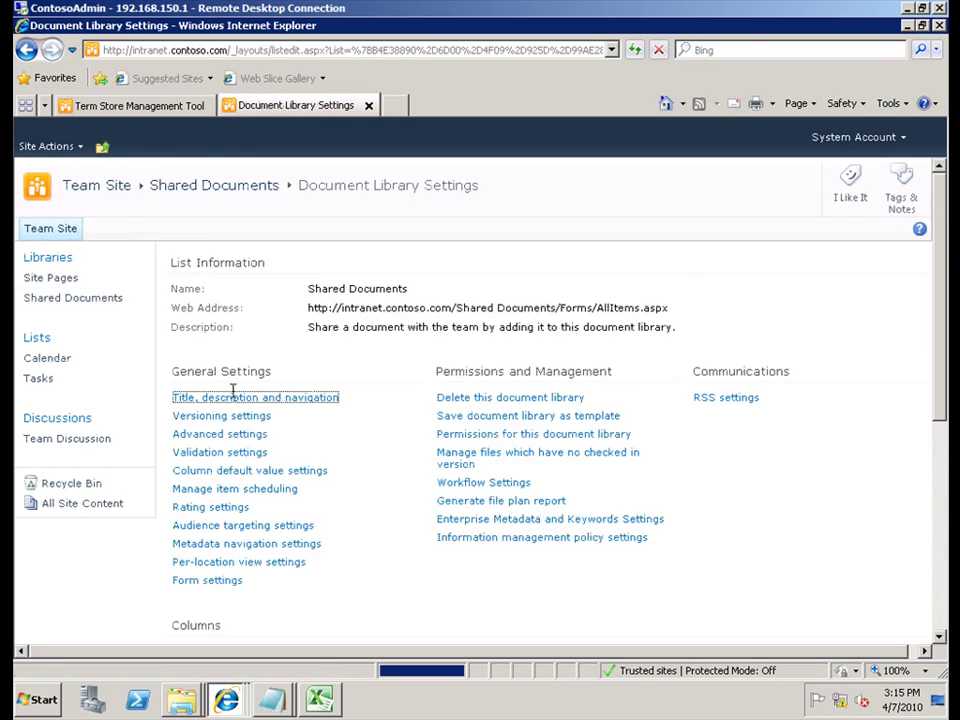
{"action": "scroll", "coordinate": [300, 508], "scroll_direction": "down", "scroll_amount": 4}
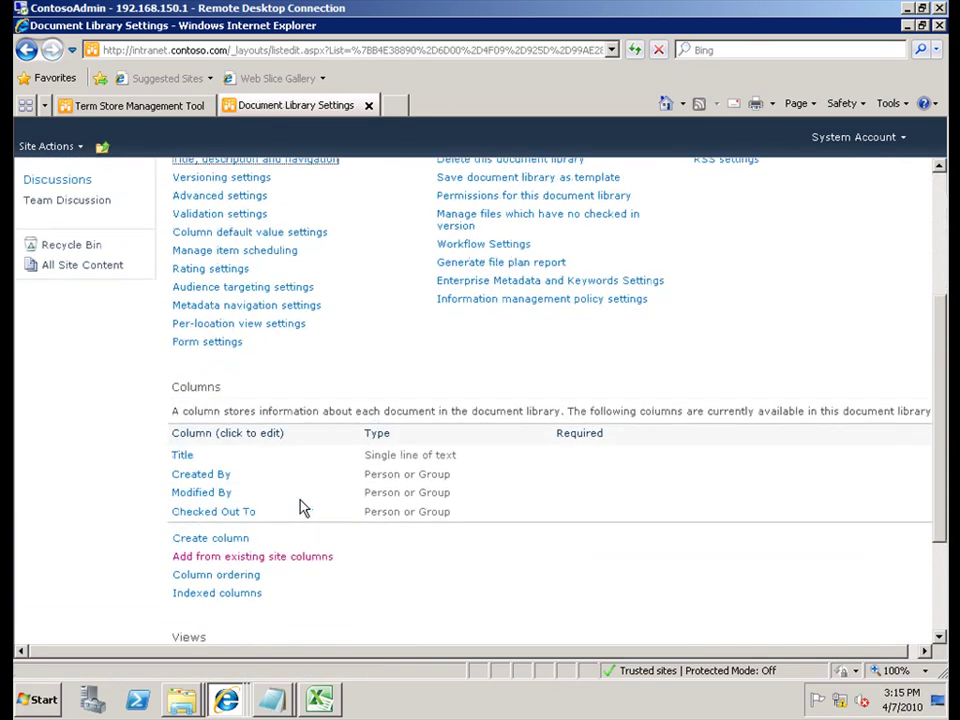
{"action": "left_click", "coordinate": [300, 545]}
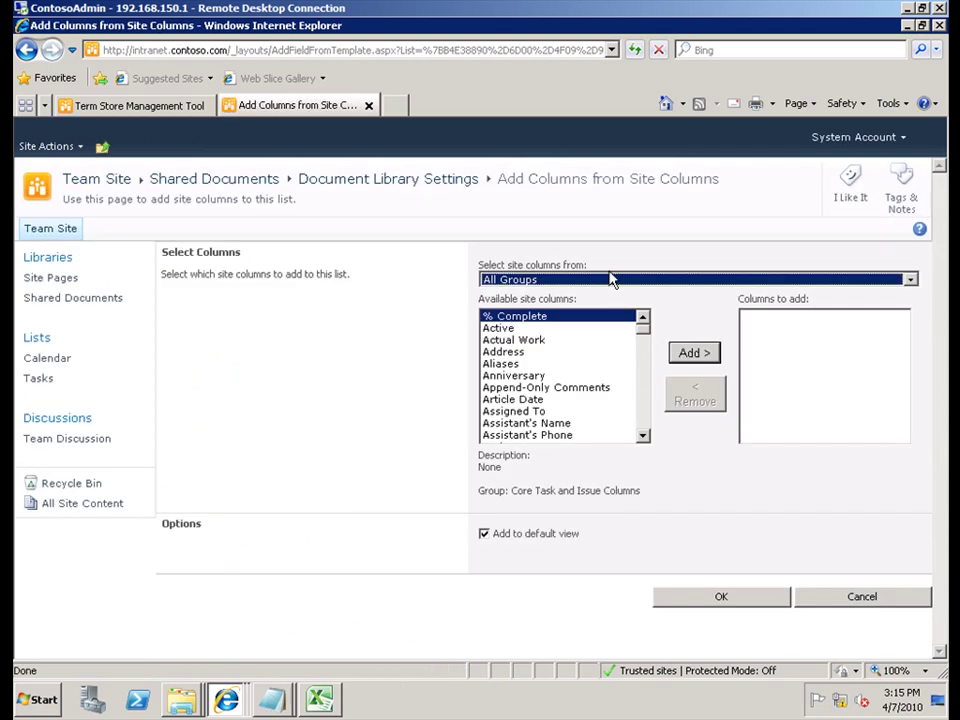
{"action": "left_click", "coordinate": [609, 281]}
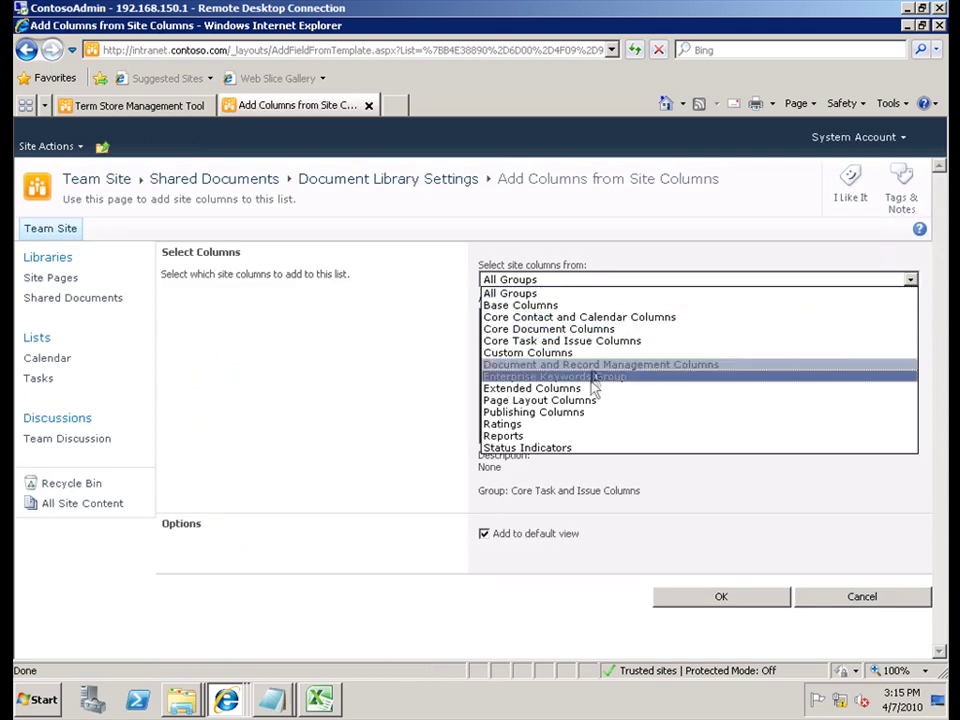
{"action": "left_click", "coordinate": [594, 378]}
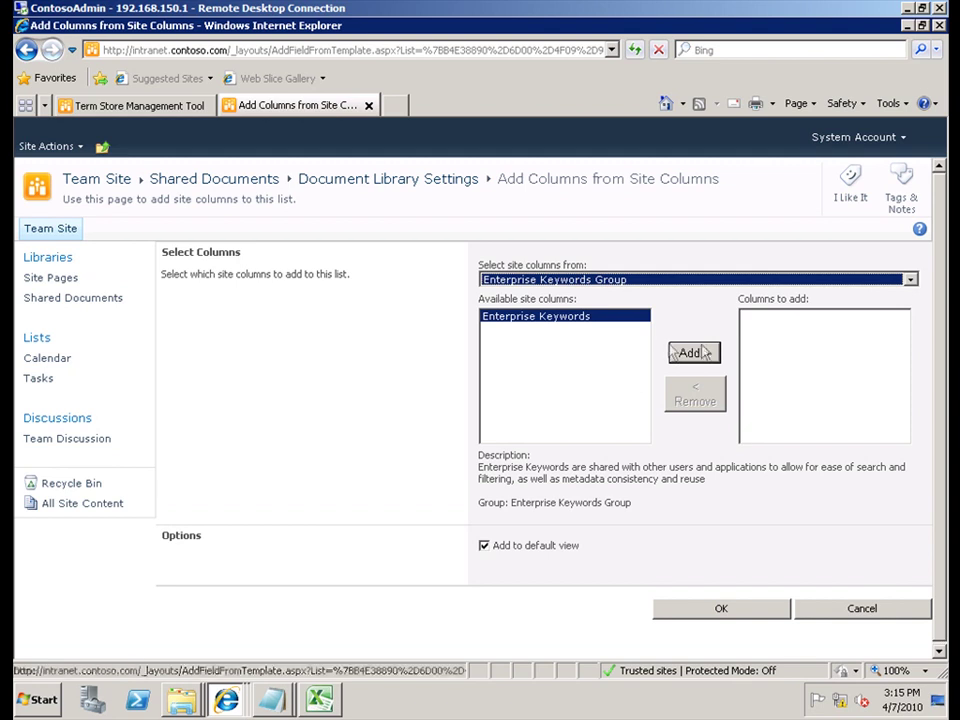
{"action": "left_click", "coordinate": [708, 355]}
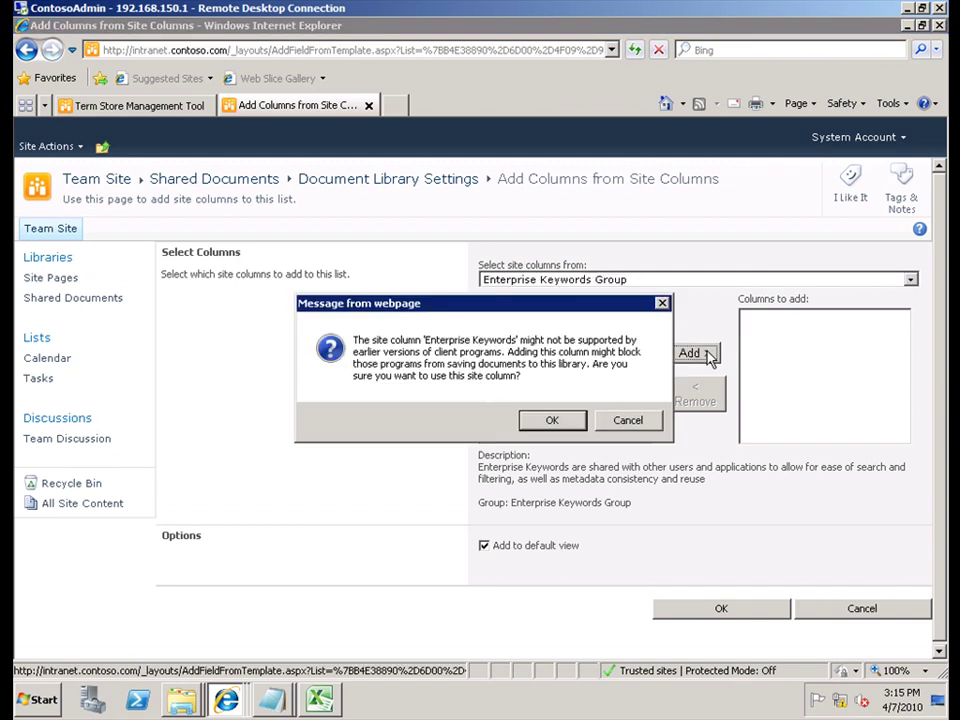
{"action": "left_click", "coordinate": [553, 421]}
{"action": "left_click", "coordinate": [563, 425]}
{"action": "left_click", "coordinate": [565, 423]}
{"action": "left_click", "coordinate": [706, 618]}
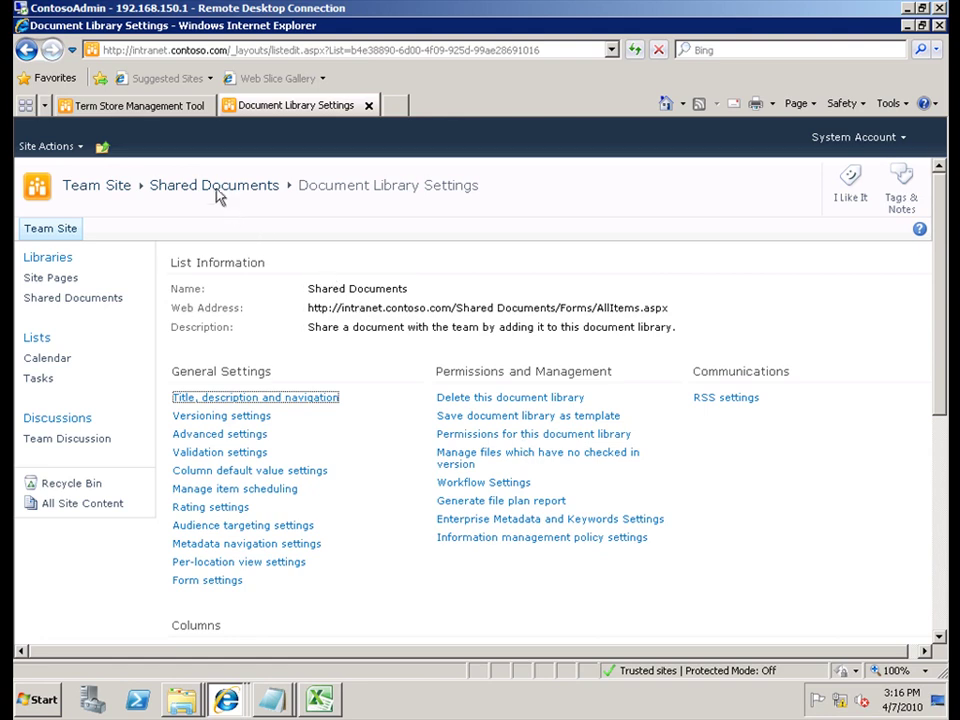
Return to Shared Documents and open Announcing Trey Acquisition's Edit Properties form.
{"action": "left_click", "coordinate": [214, 187]}
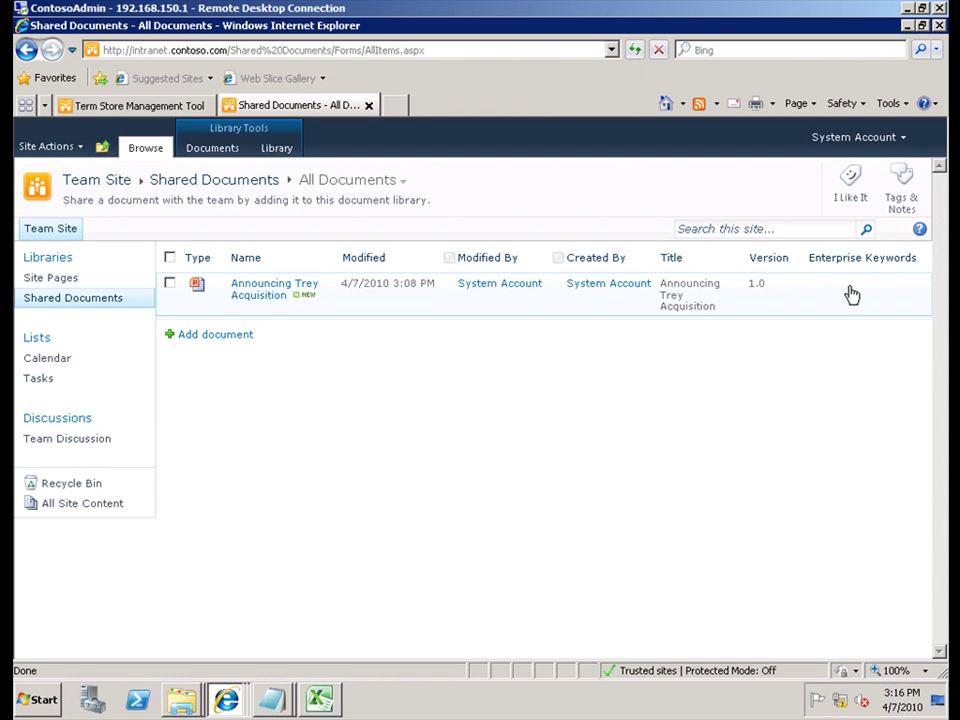
{"action": "left_click", "coordinate": [333, 300]}
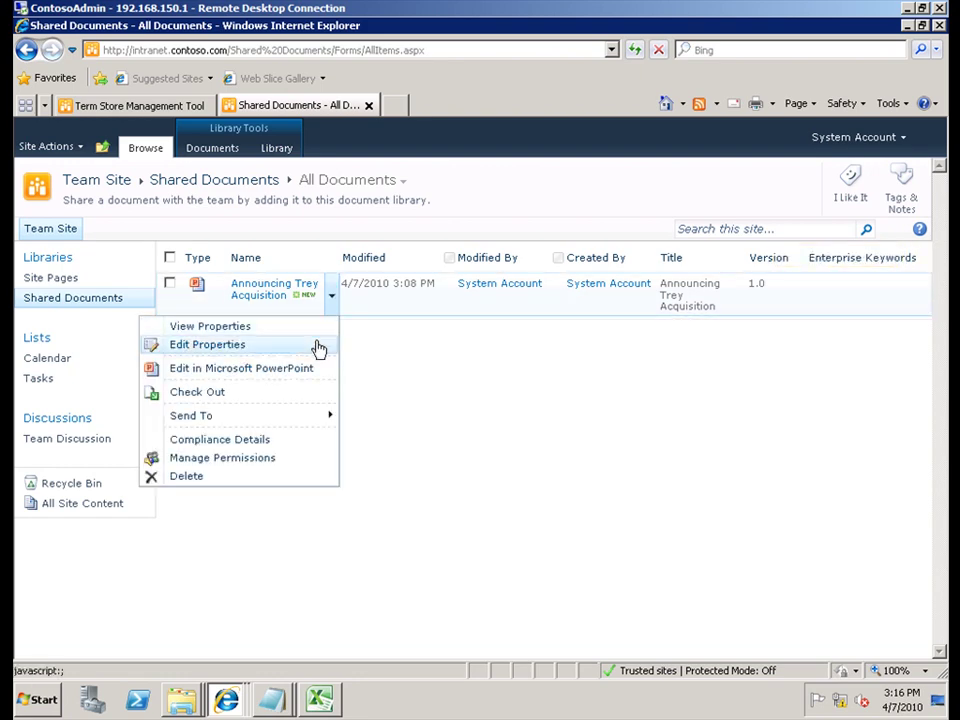
{"action": "left_click", "coordinate": [316, 346]}
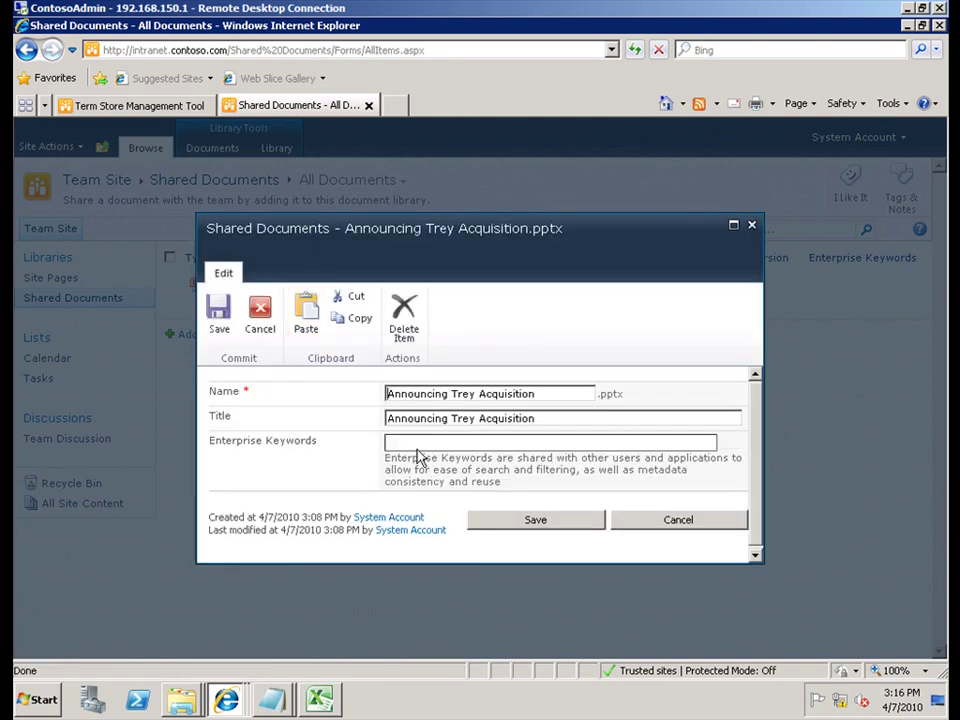
Enter 'Acquisitions' in the Enterprise Keywords field and save the properties.
{"action": "left_click", "coordinate": [420, 452]}
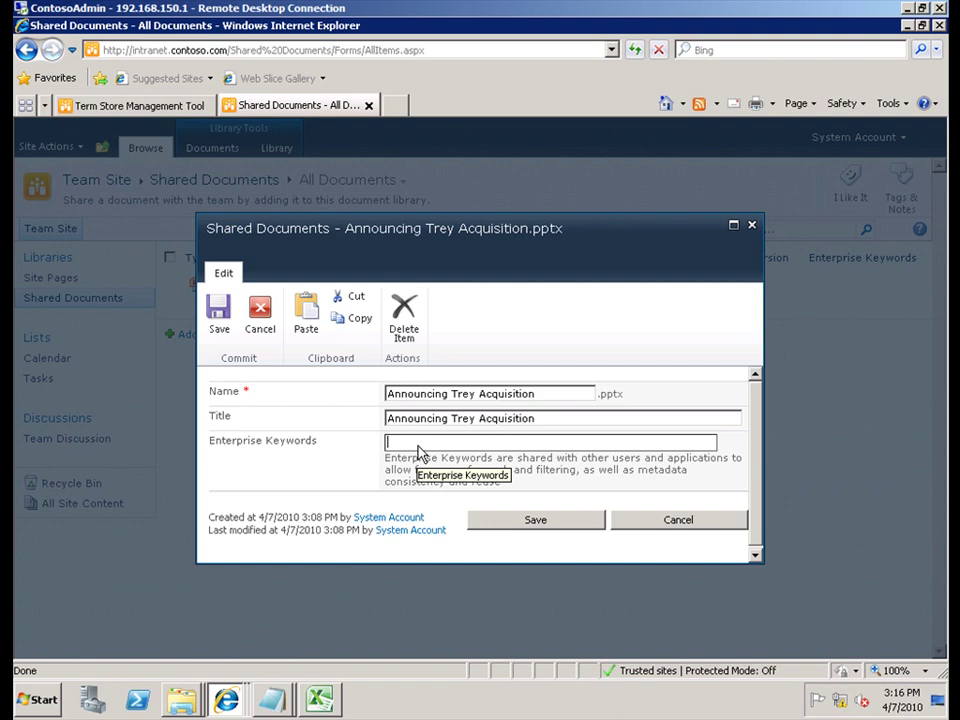
{"action": "type", "text": "a"}
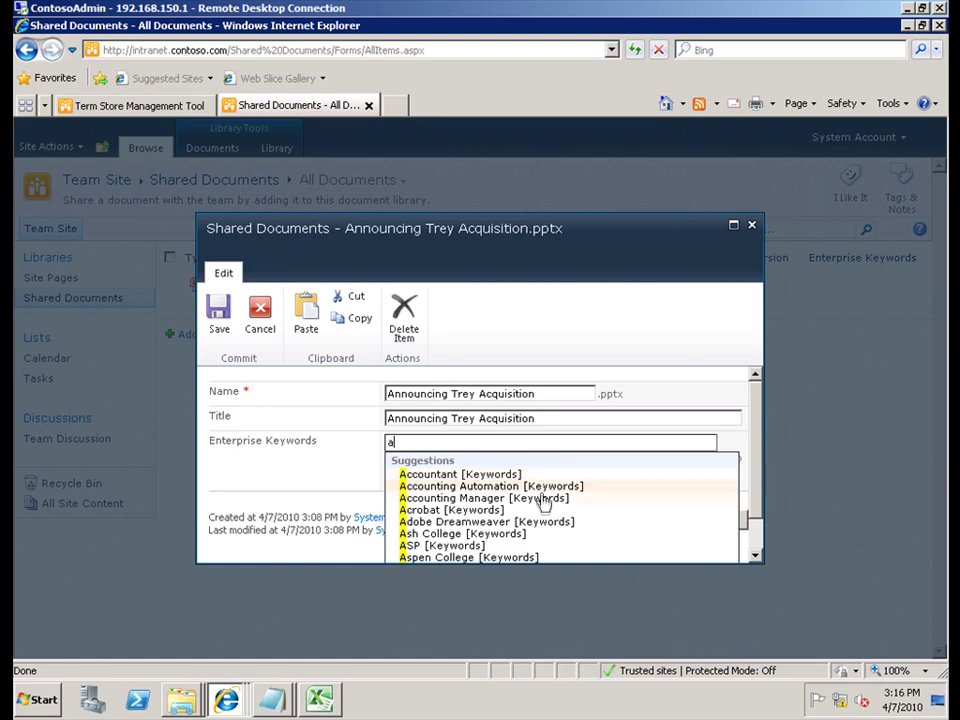
{"action": "left_click_drag", "start_coordinate": [757, 522], "coordinate": [761, 589]}
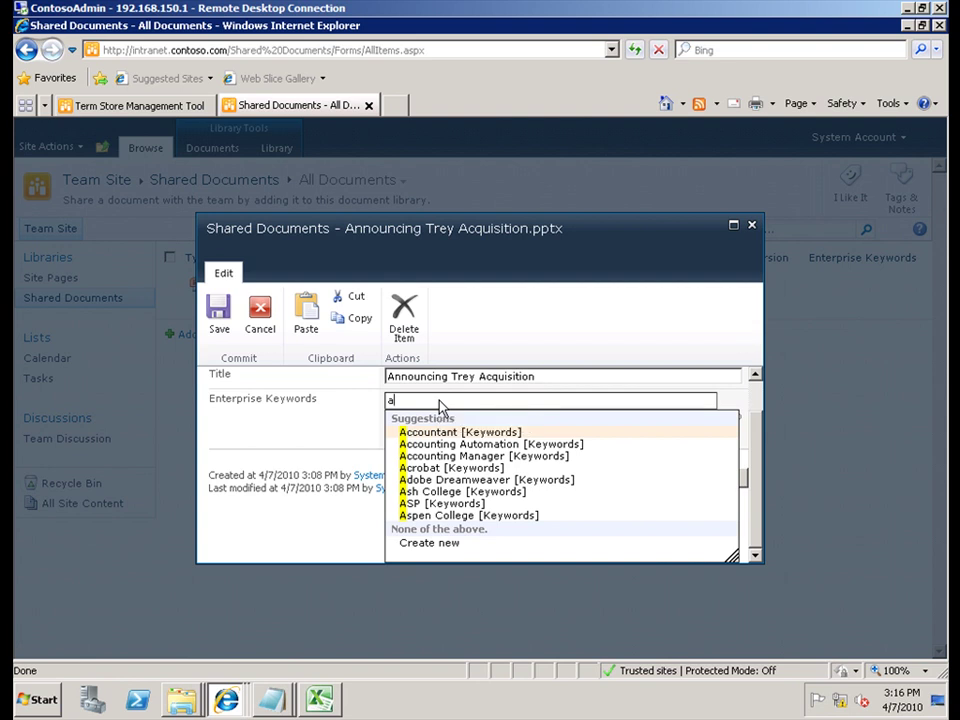
{"action": "key", "text": "BackSpace"}
{"action": "type", "text": "Ac"}
{"action": "scroll", "coordinate": [441, 406], "scroll_direction": "up", "scroll_amount": 1}
{"action": "type", "text": "quisitions"}
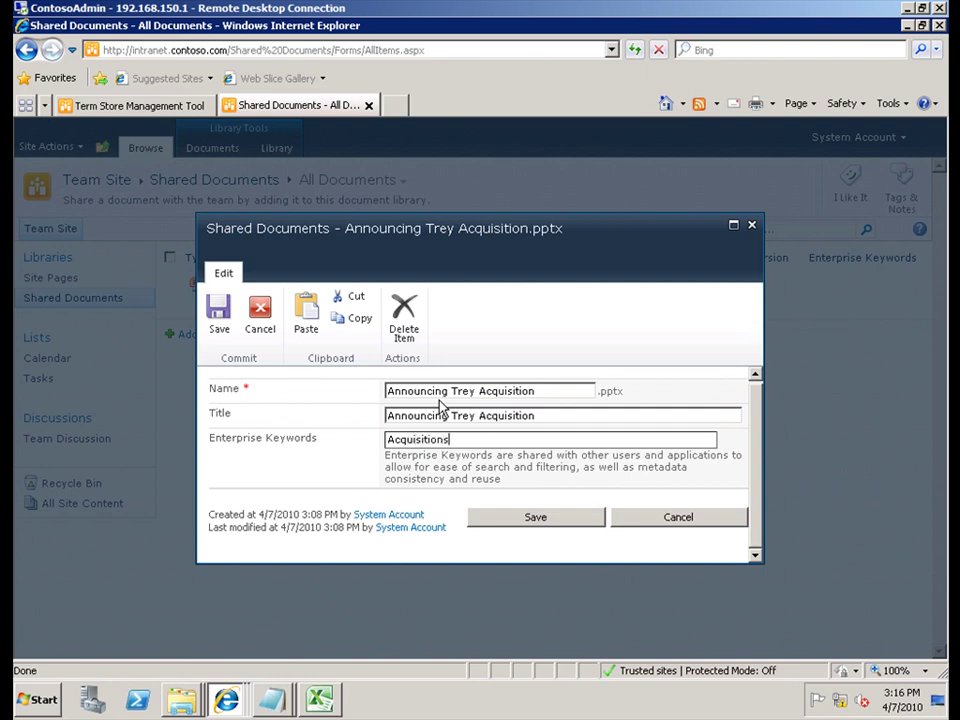
{"action": "left_click", "coordinate": [527, 518]}
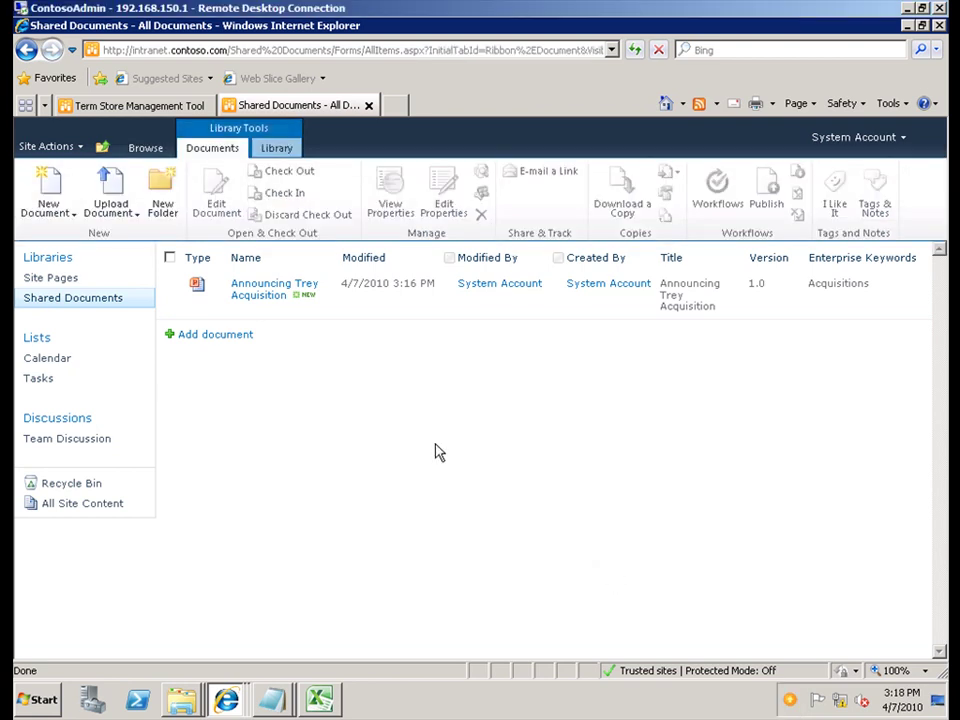
Choose Edit in Microsoft PowerPoint for Announcing Trey Acquisition.pptx from its dropdown menu.
{"action": "left_click", "coordinate": [333, 297]}
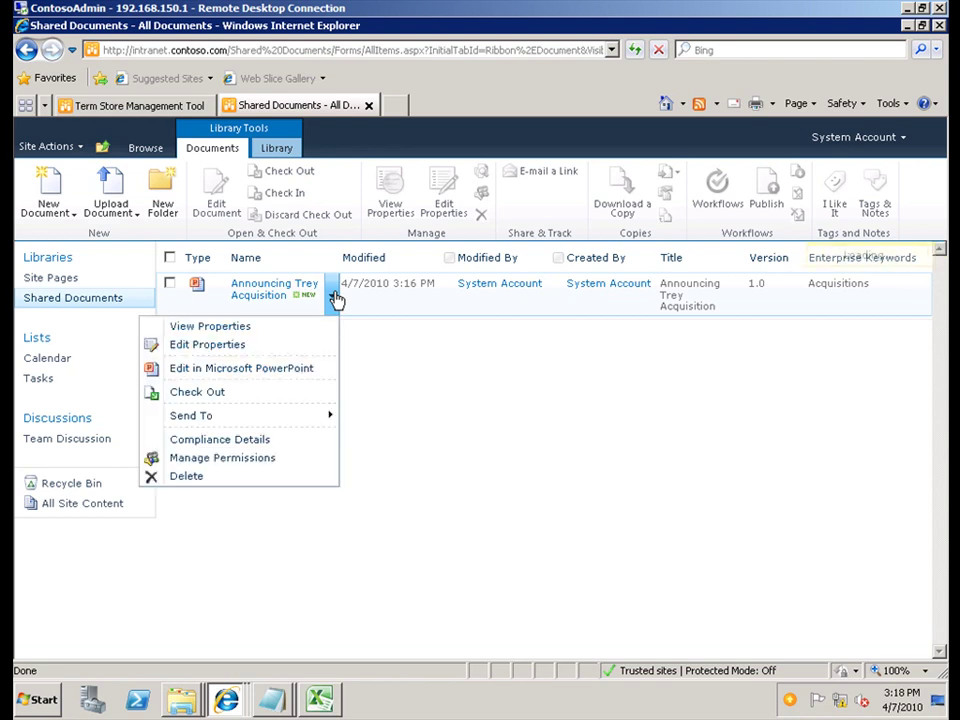
{"action": "left_click", "coordinate": [302, 369]}
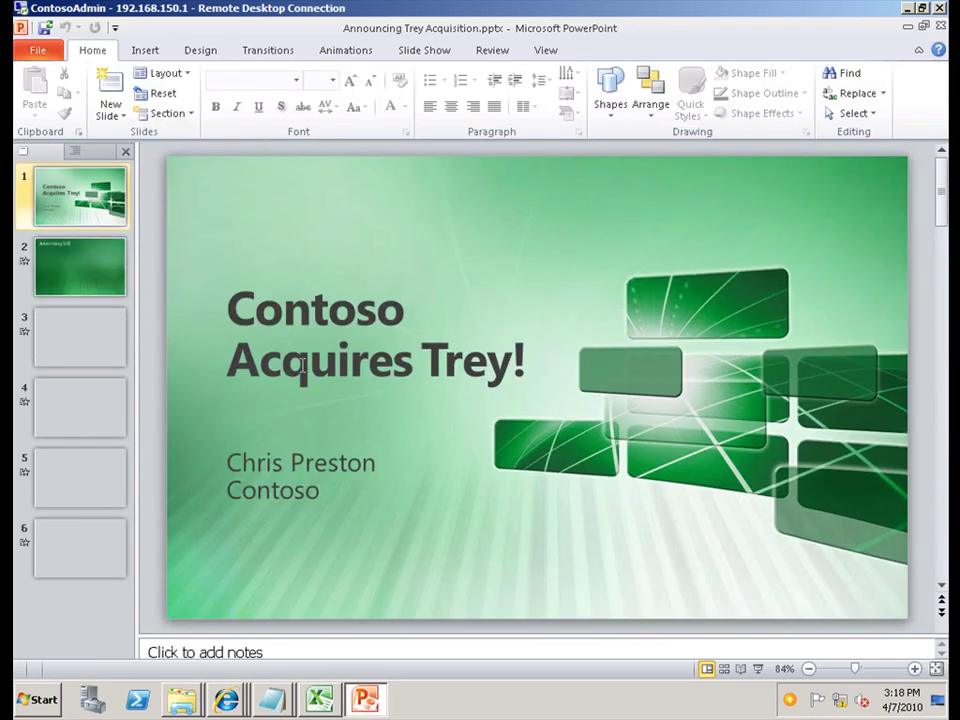
On File > Info, add the suggested keyword Salesperson after Acquisitions in Enterprise Keywords.
{"action": "left_click", "coordinate": [36, 55]}
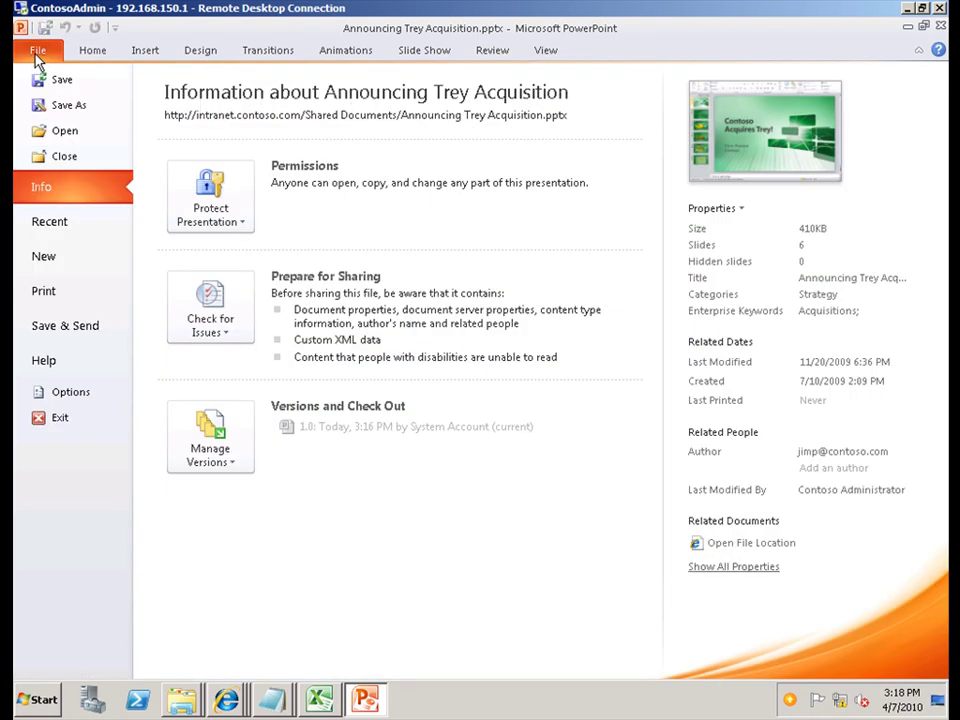
{"action": "left_click", "coordinate": [820, 294]}
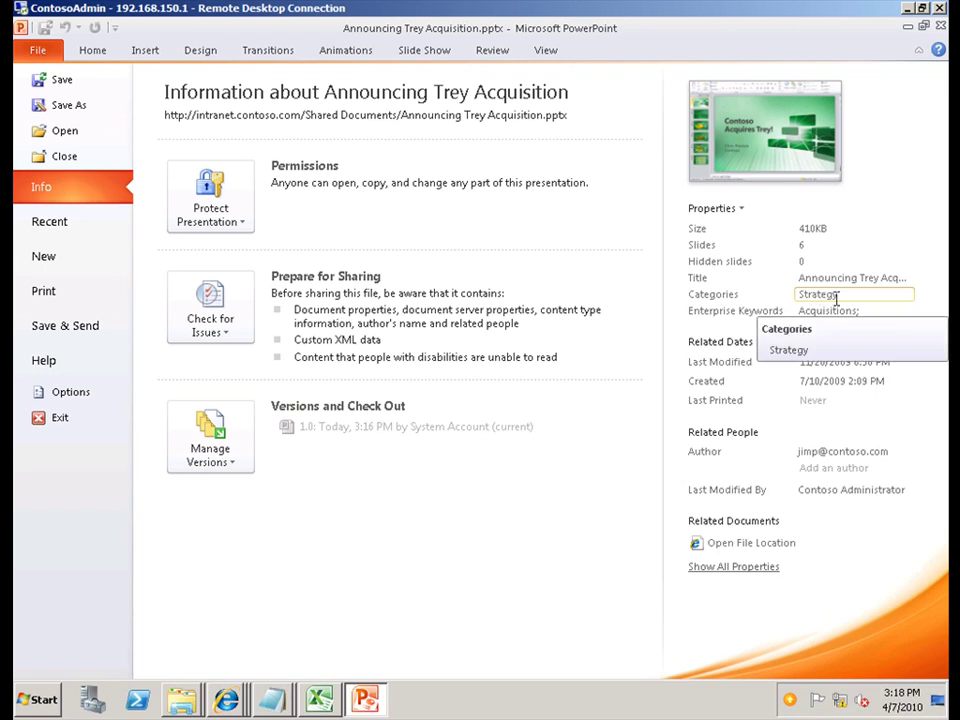
{"action": "left_click", "coordinate": [842, 311]}
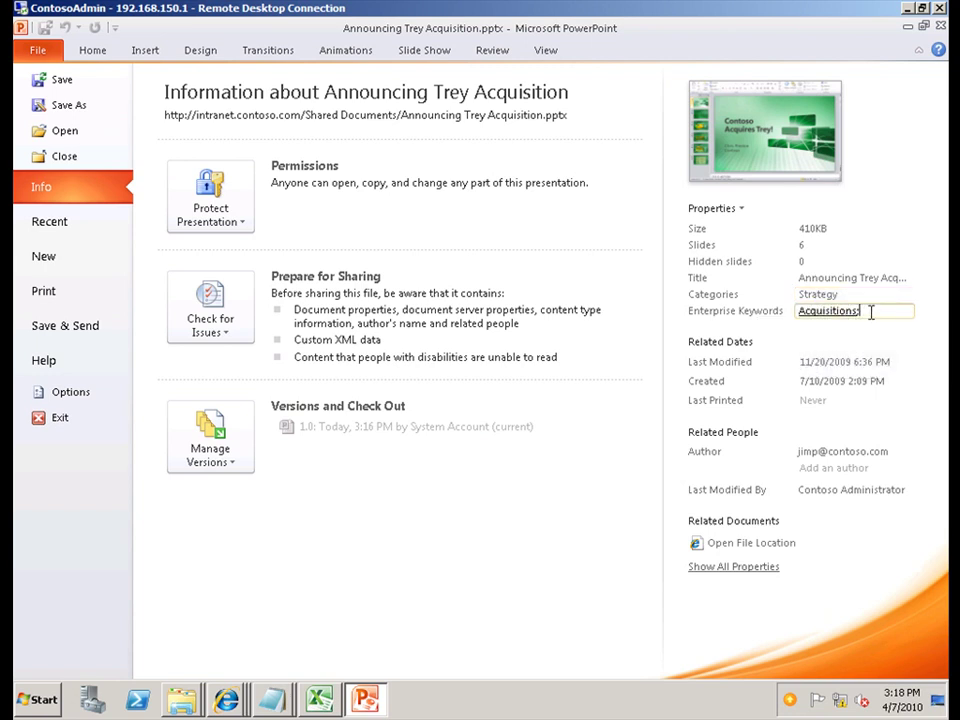
{"action": "type", "text": "S"}
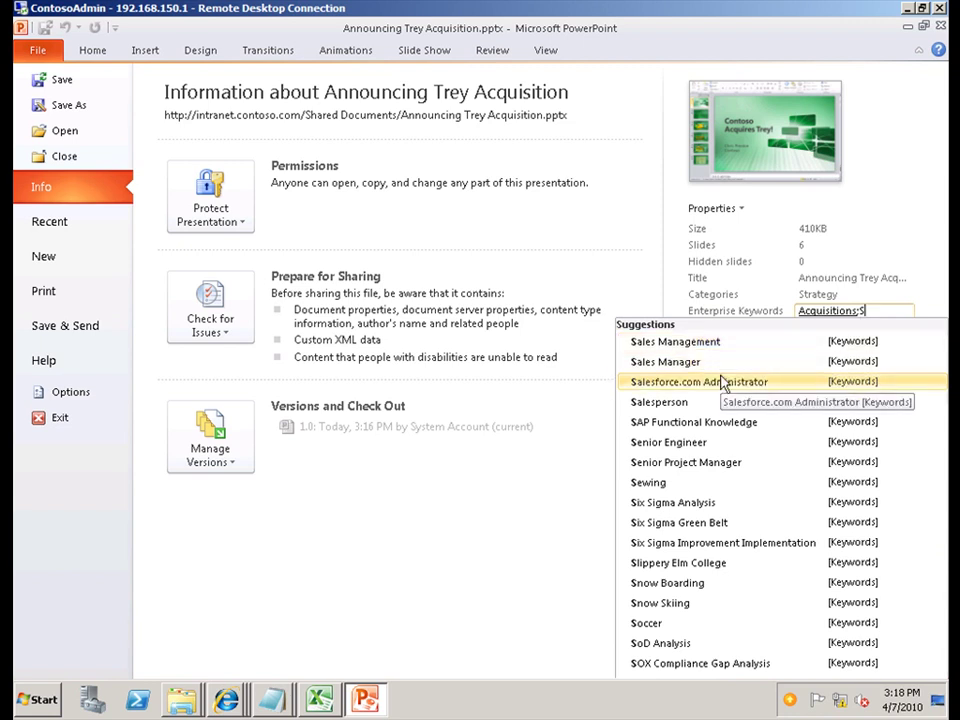
{"action": "type", "text": "a"}
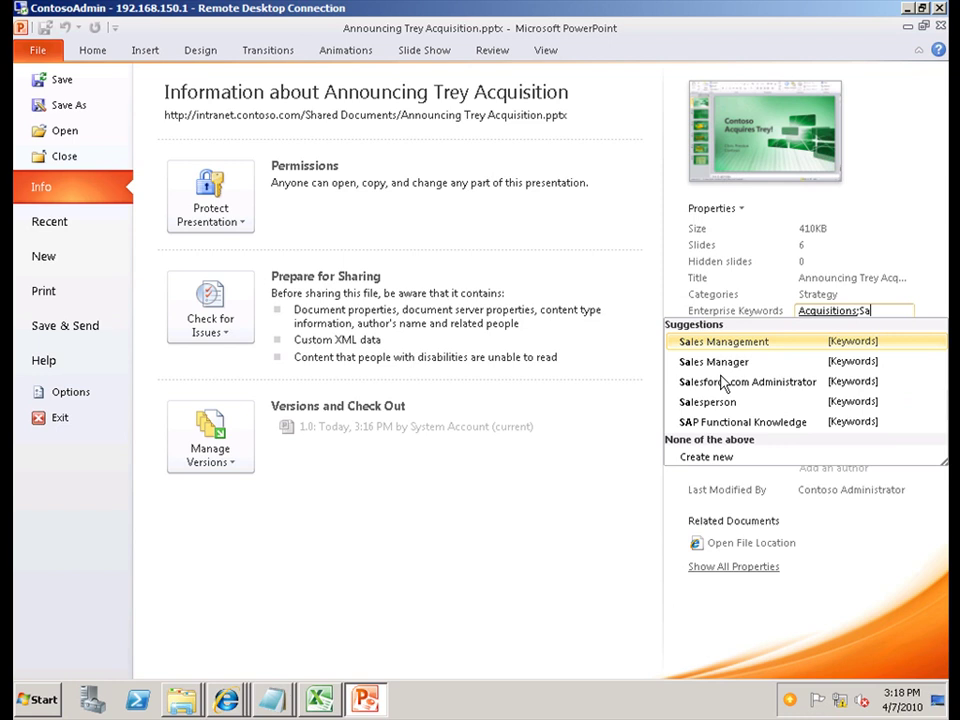
{"action": "key", "text": "Down"}
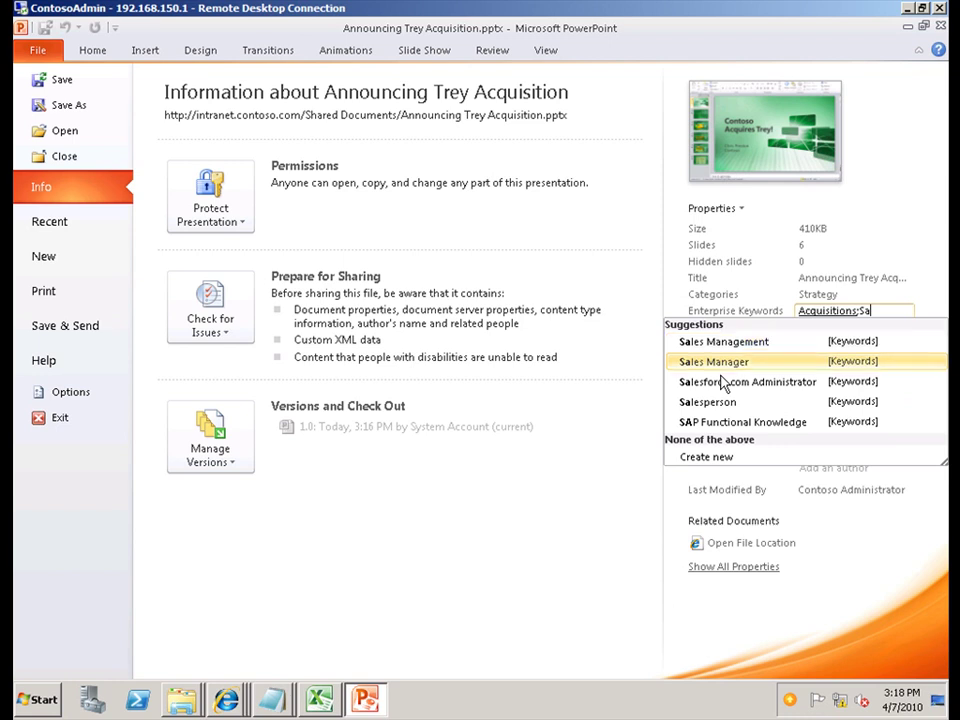
{"action": "key", "text": "Down"}
{"action": "key", "text": "Down"}
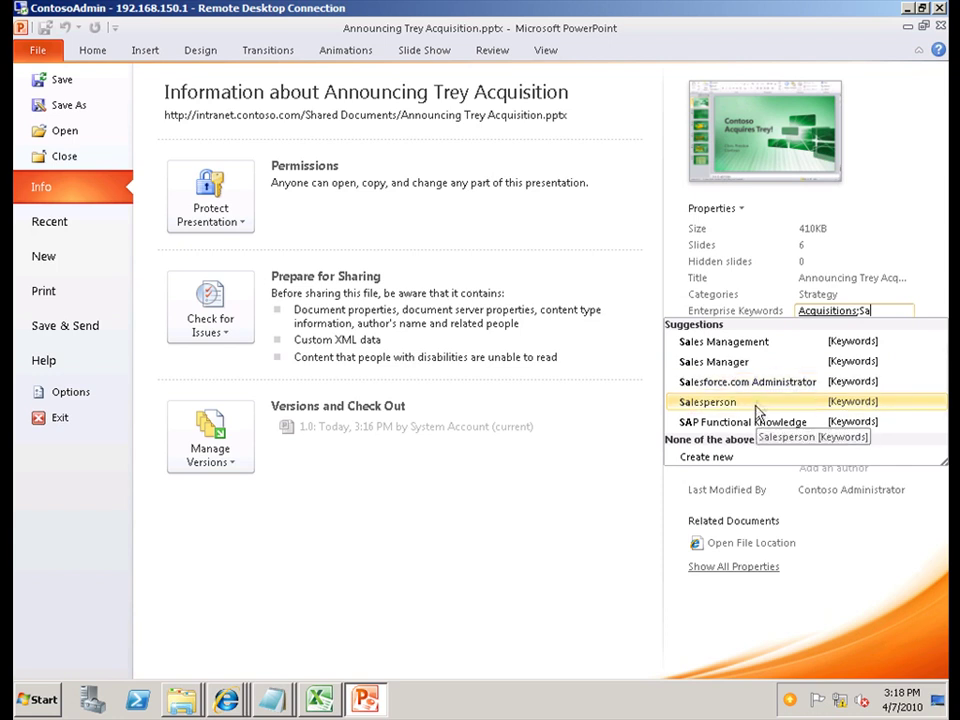
{"action": "left_click", "coordinate": [757, 407]}
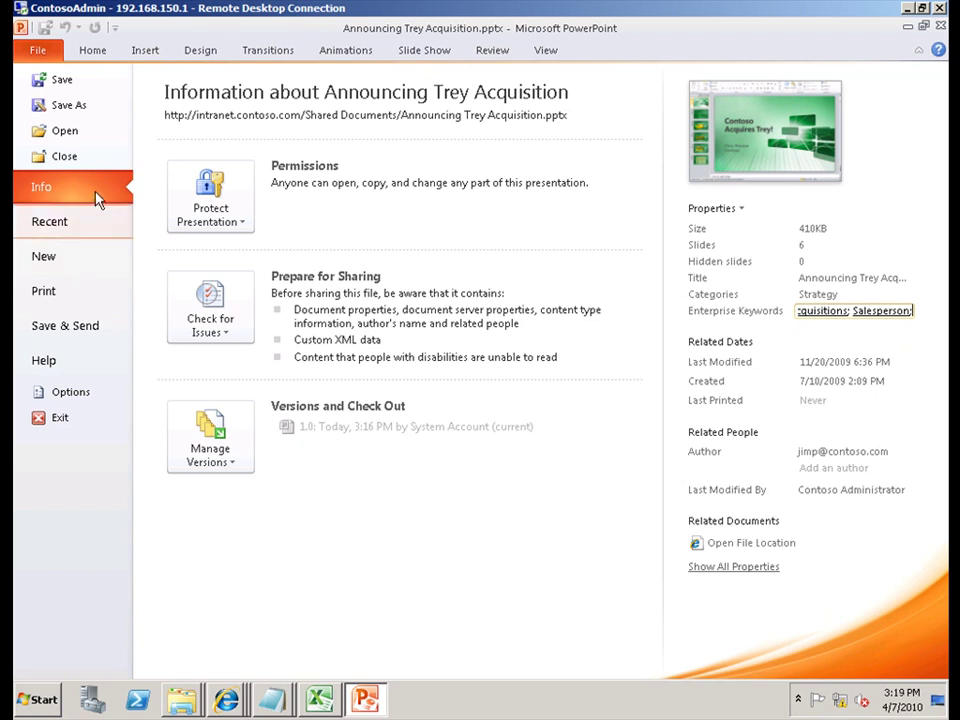
Save the presentation with keywords Acquisitions; Salesperson to the library and exit PowerPoint.
{"action": "left_click", "coordinate": [62, 80]}
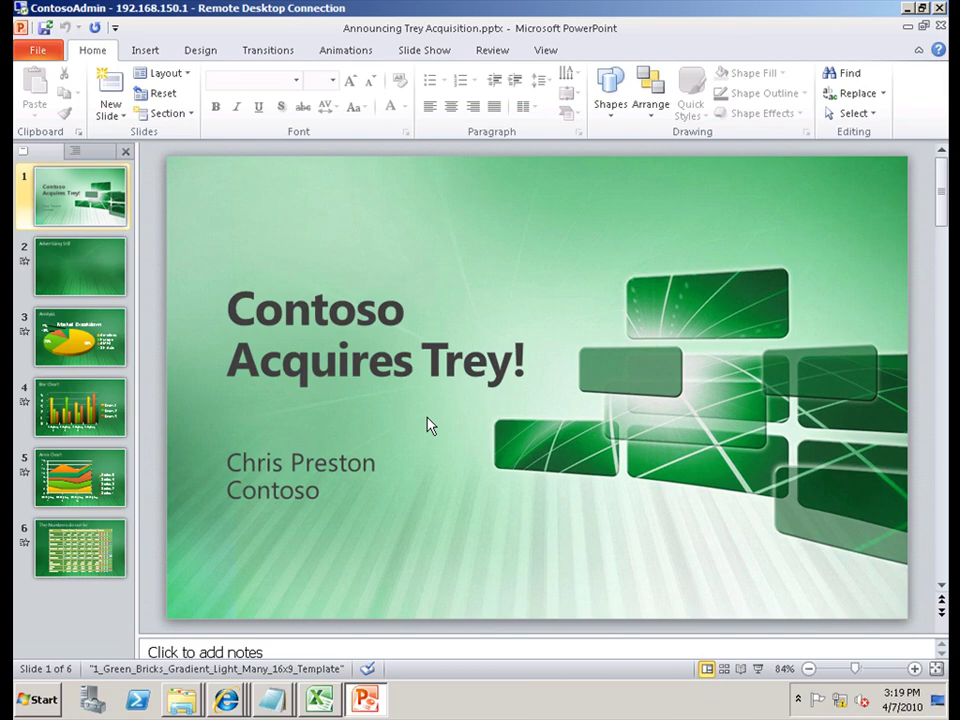
{"action": "left_click", "coordinate": [37, 51]}
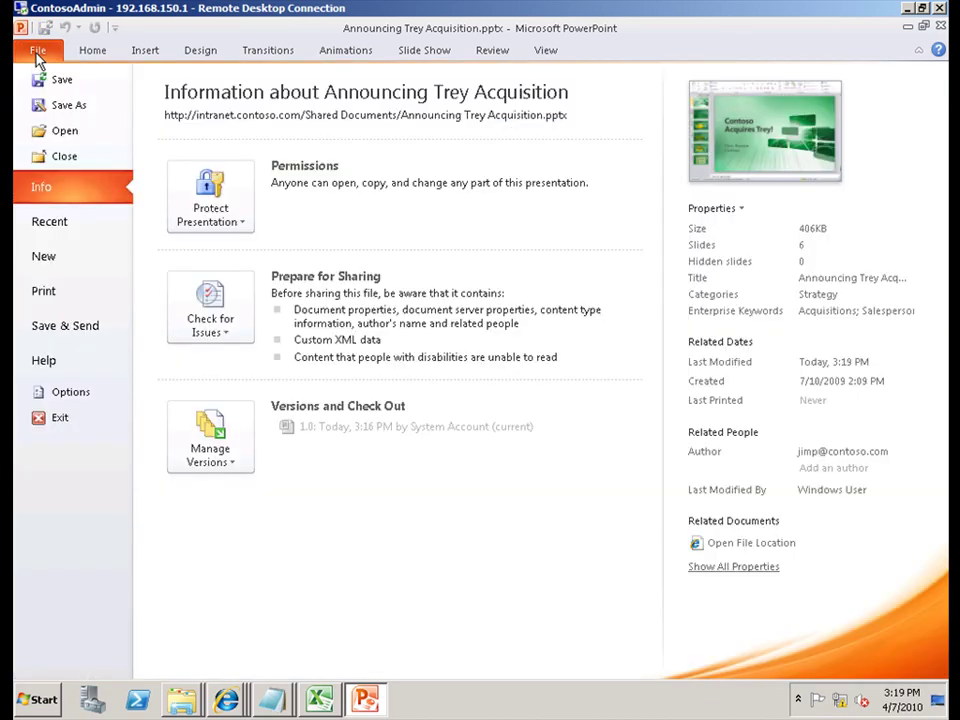
{"action": "left_click", "coordinate": [68, 424]}
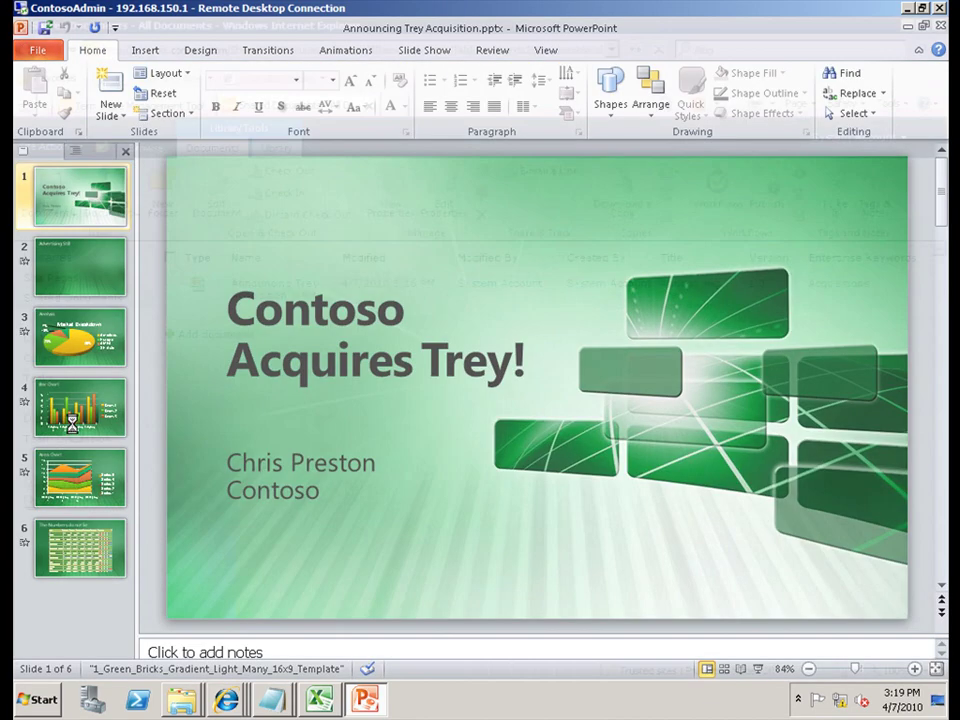
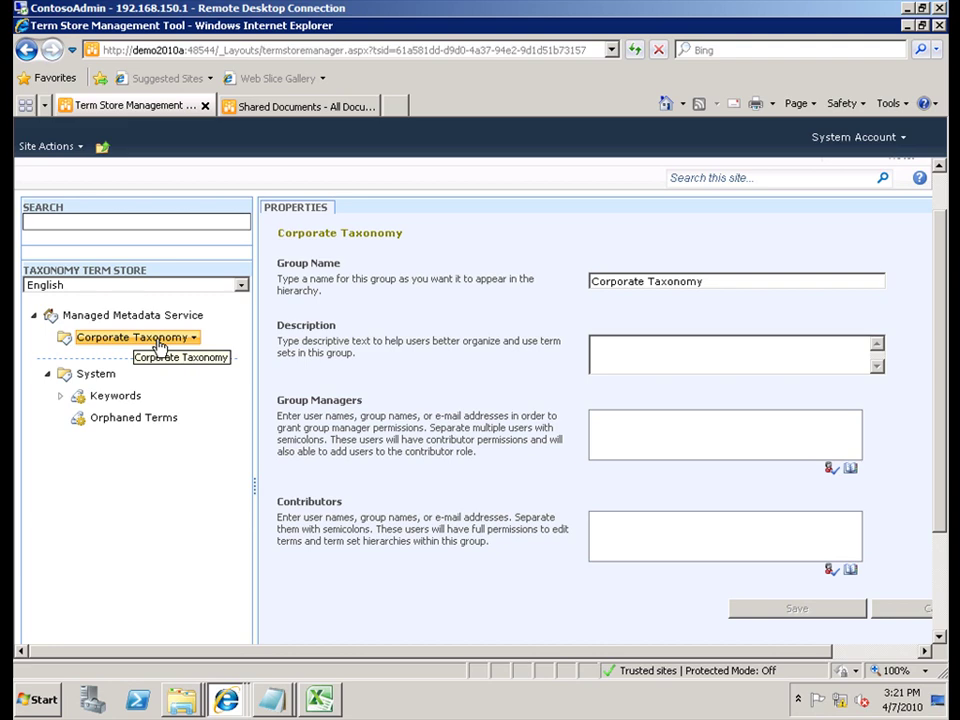
{"action": "left_click", "coordinate": [99, 377]}
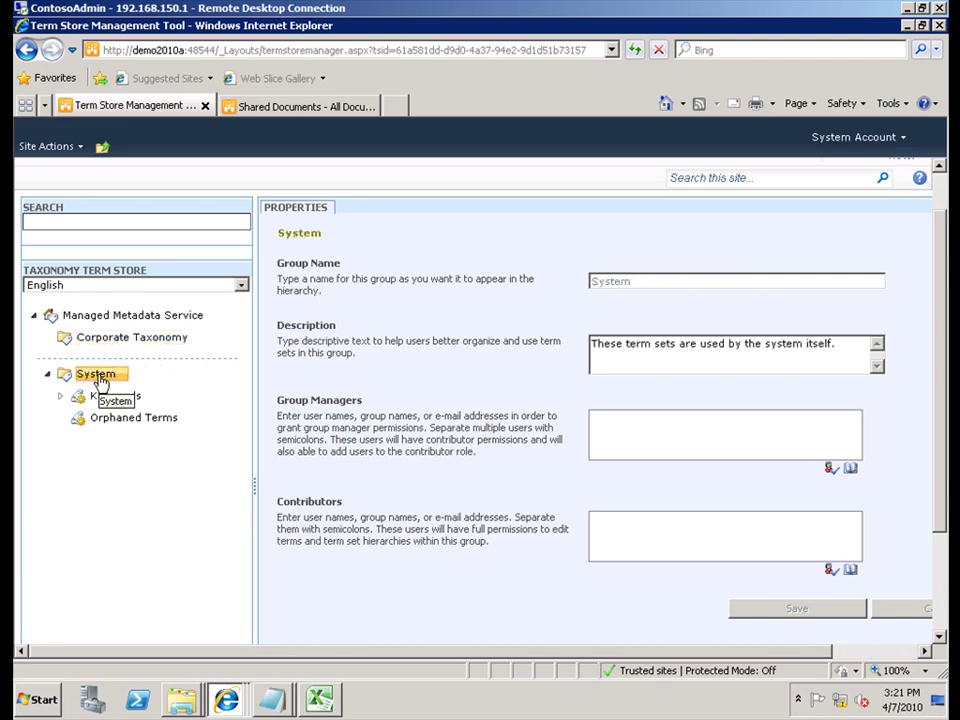
{"action": "left_click", "coordinate": [121, 398]}
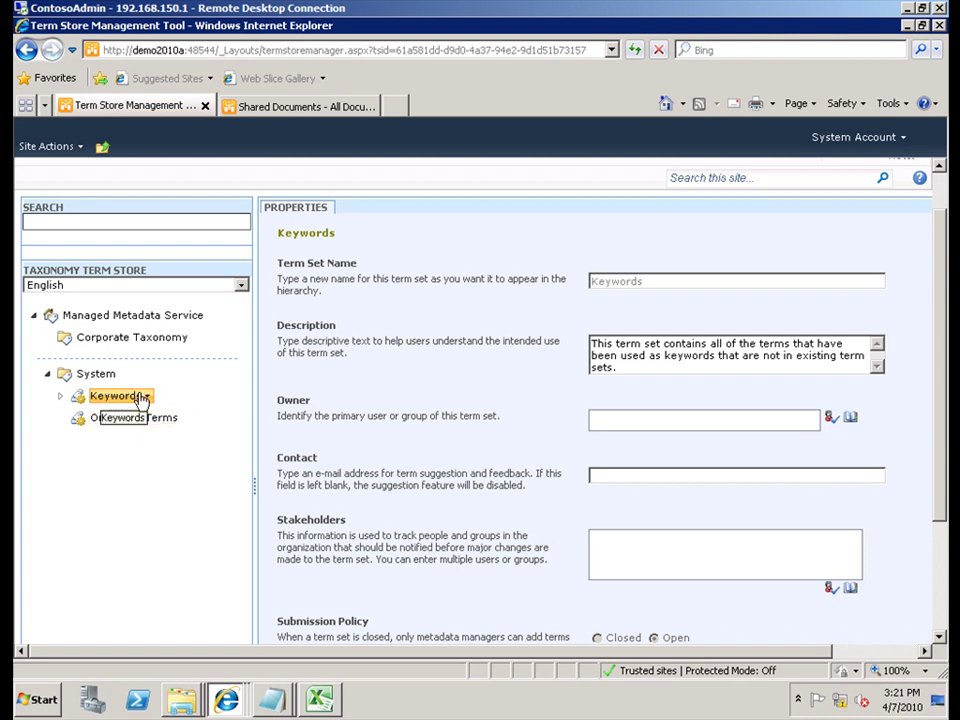
{"action": "left_click", "coordinate": [136, 425]}
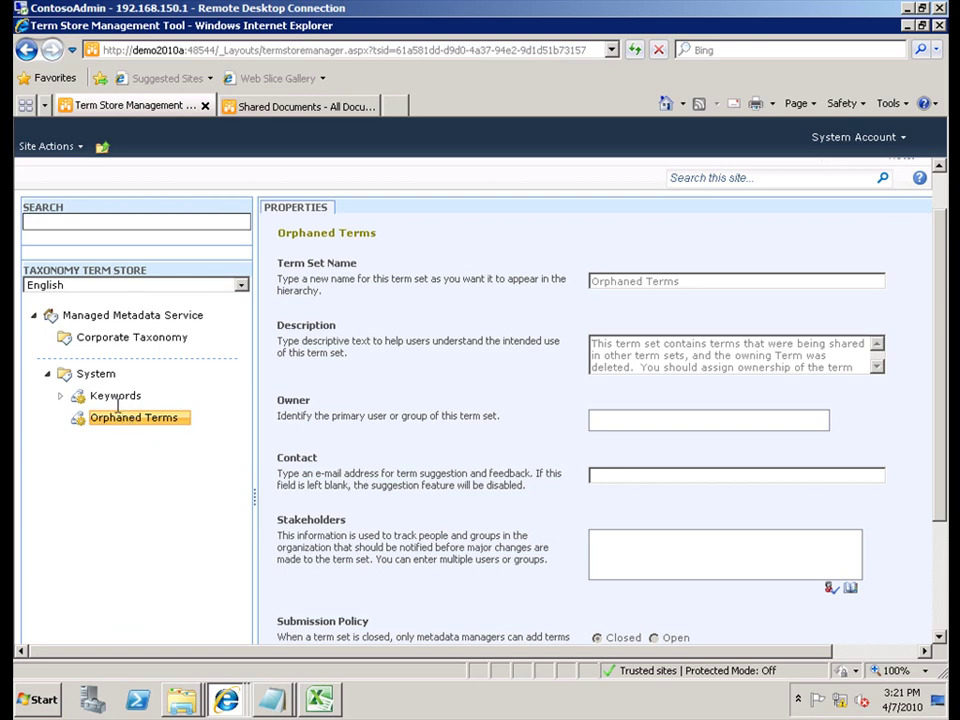
{"action": "left_click", "coordinate": [122, 342]}
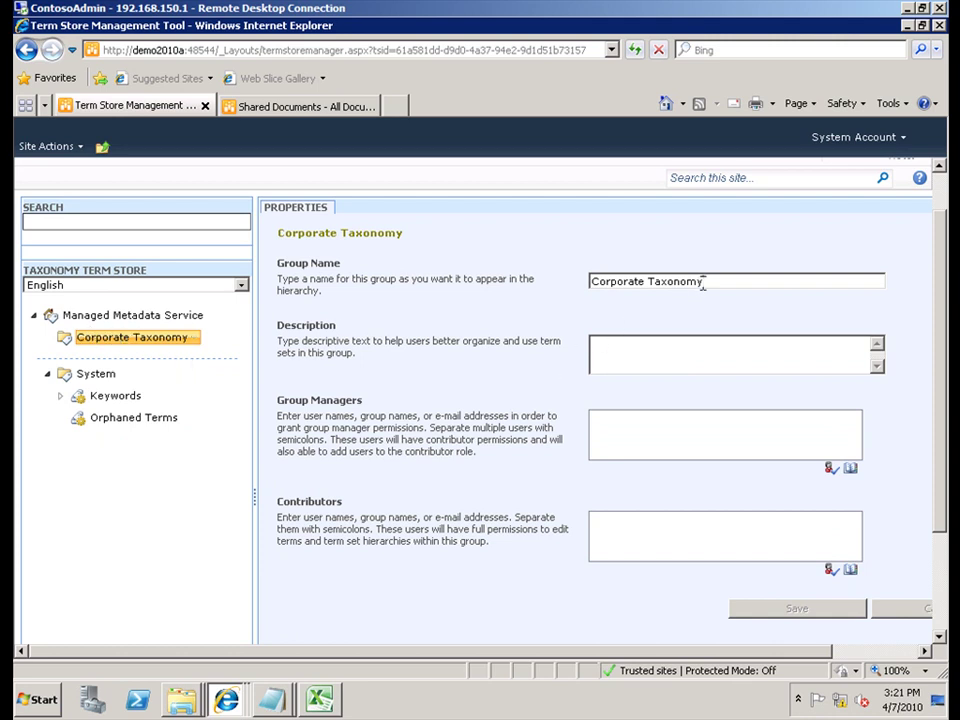
Enter 'This is the Corporate Taxonomy' as the group description and browse for a group manager.
{"action": "left_click", "coordinate": [664, 341]}
{"action": "type", "text": "This is the Corporate Taxonomy"}
{"action": "left_click", "coordinate": [653, 437]}
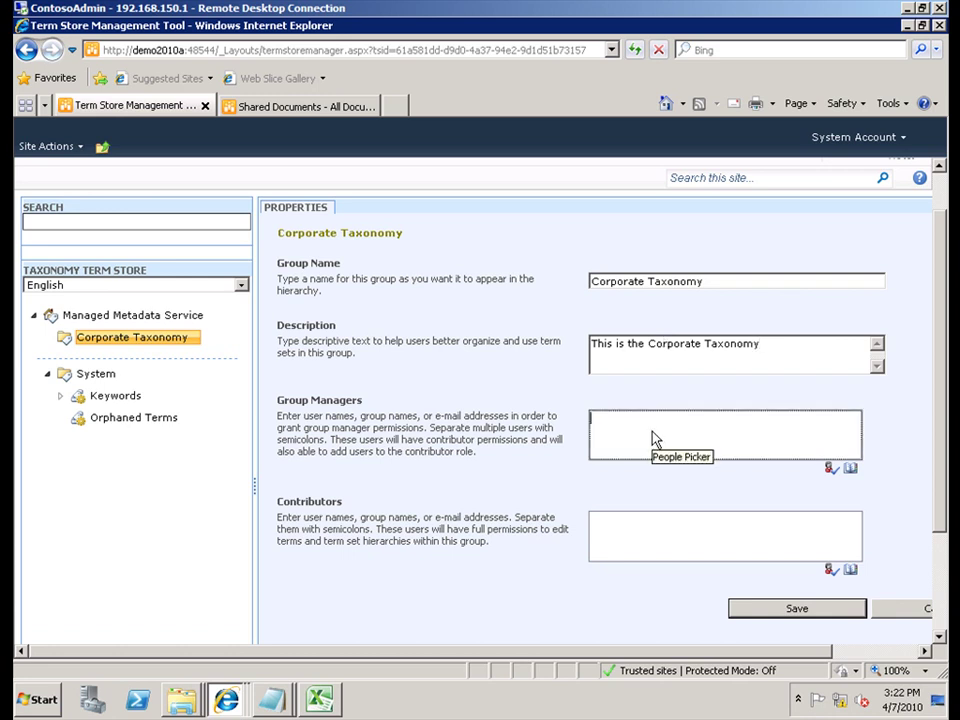
{"action": "left_click", "coordinate": [850, 470]}
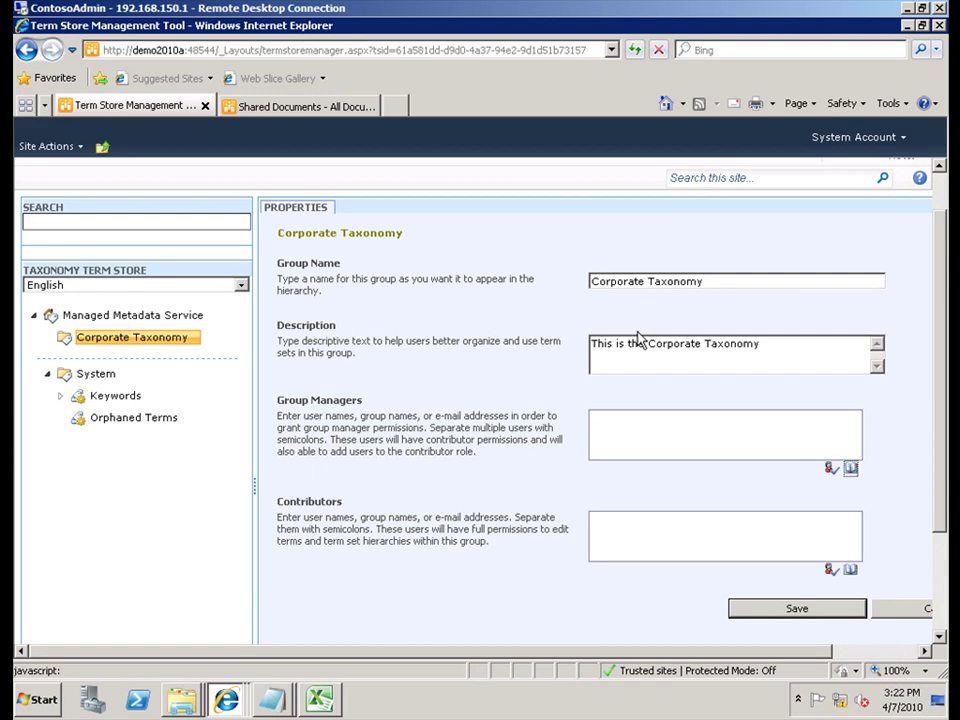
Search the directory for the user by name and add them as group manager.
{"action": "left_click", "coordinate": [850, 468]}
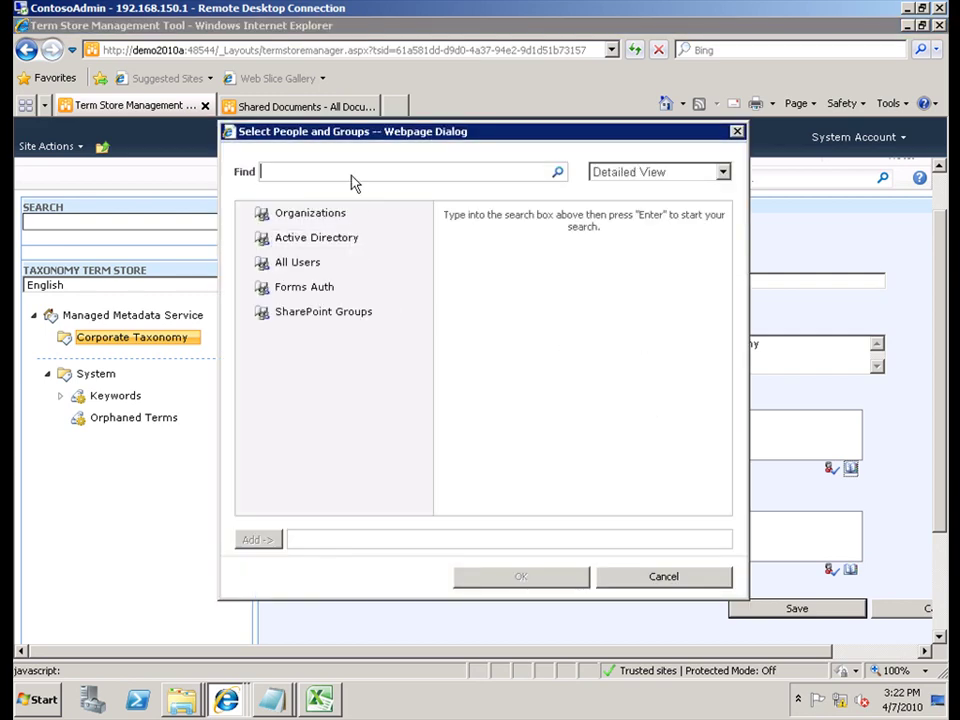
{"action": "left_click", "coordinate": [557, 175]}
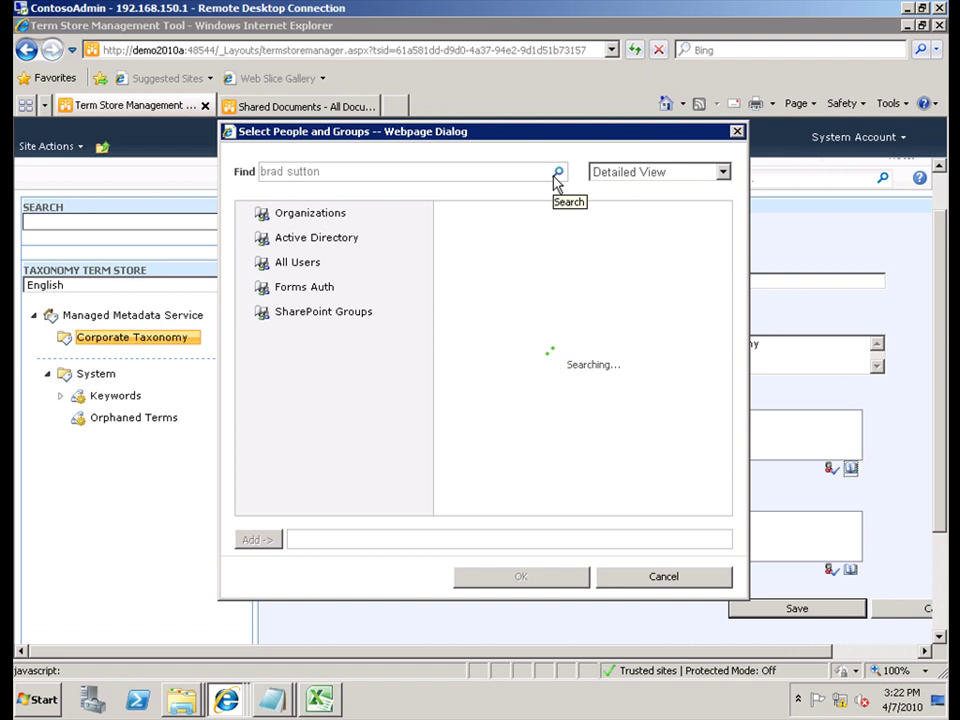
{"action": "left_click", "coordinate": [525, 255]}
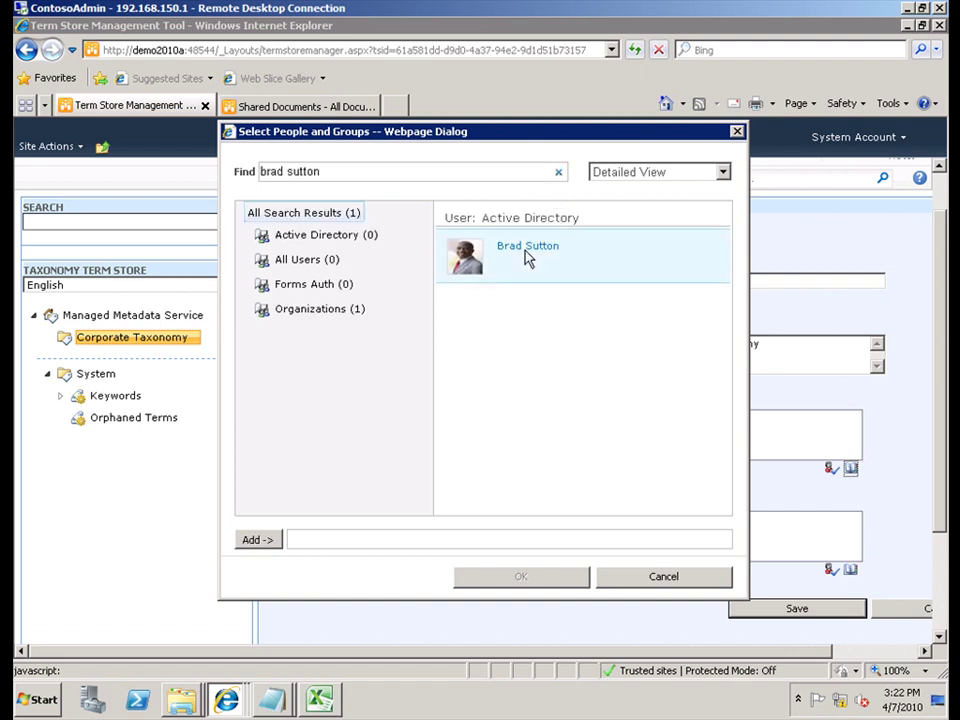
{"action": "left_click", "coordinate": [258, 541]}
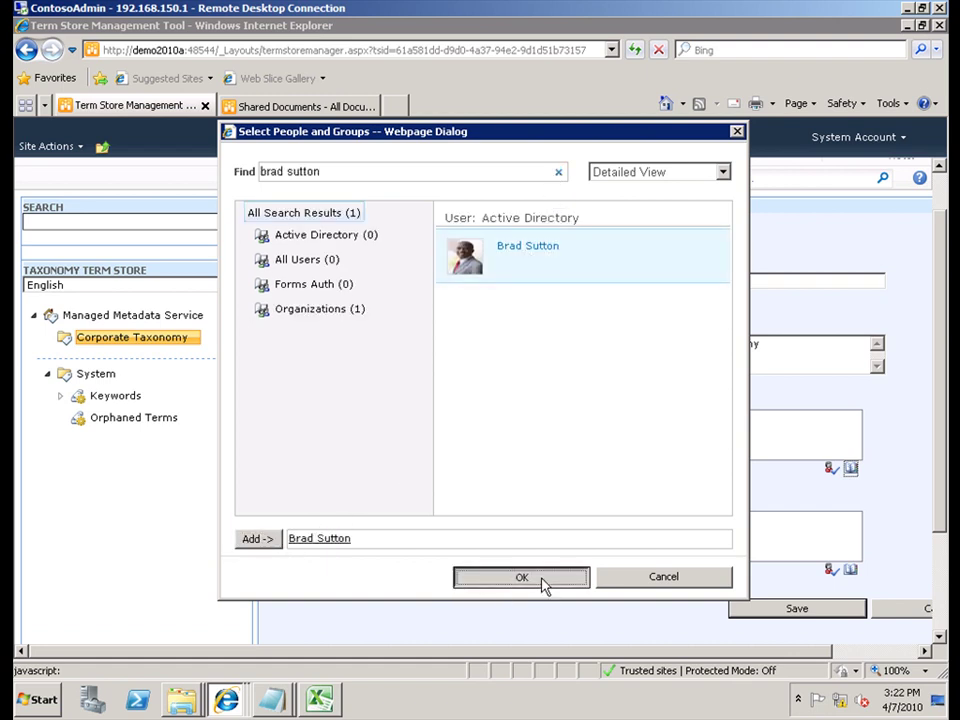
{"action": "left_click", "coordinate": [521, 578]}
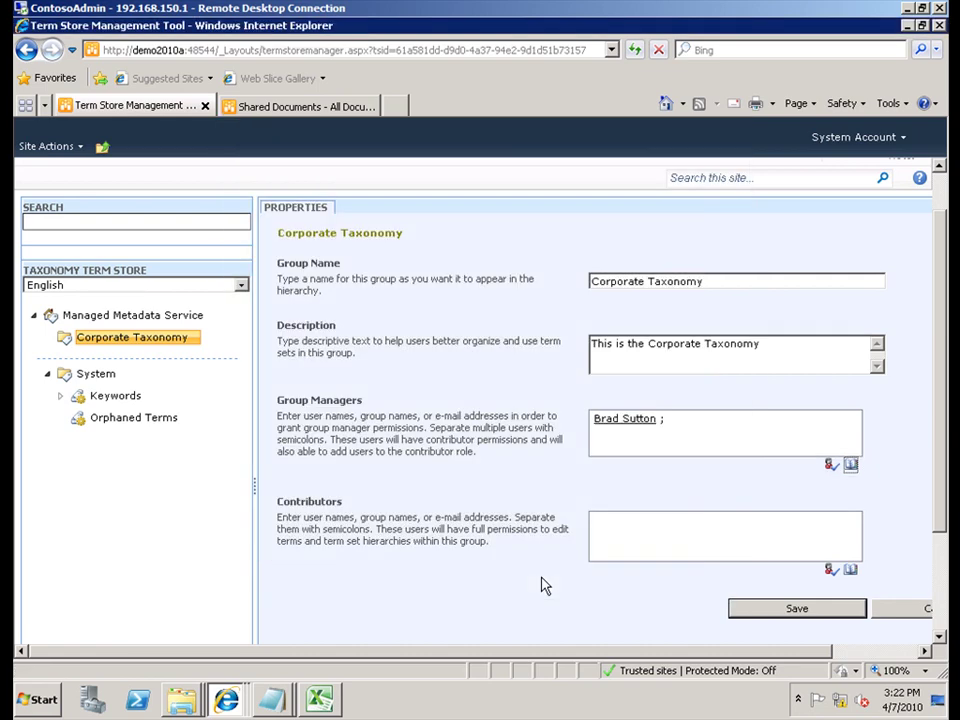
Save the Corporate Taxonomy group settings.
{"action": "left_click", "coordinate": [670, 531]}
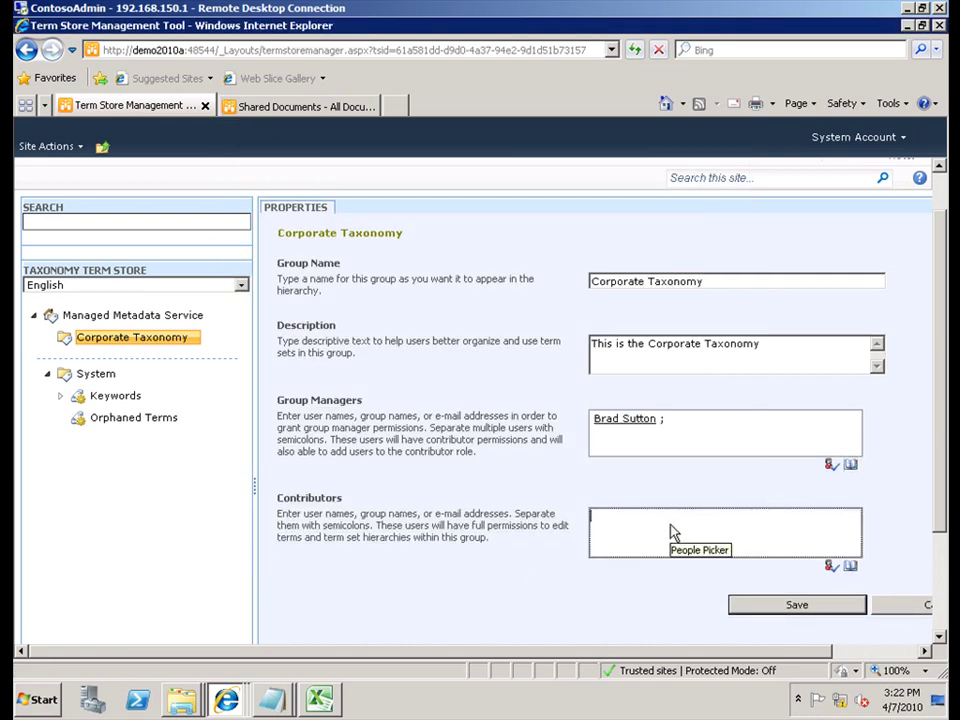
{"action": "scroll", "coordinate": [670, 531], "scroll_direction": "down", "scroll_amount": 2}
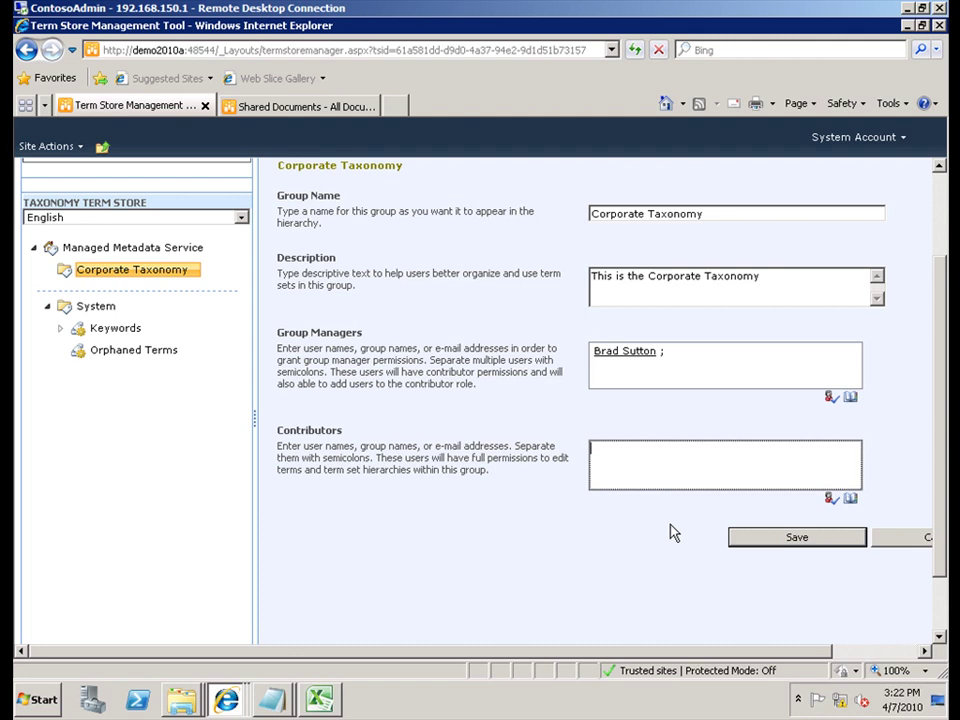
{"action": "left_click", "coordinate": [786, 547]}
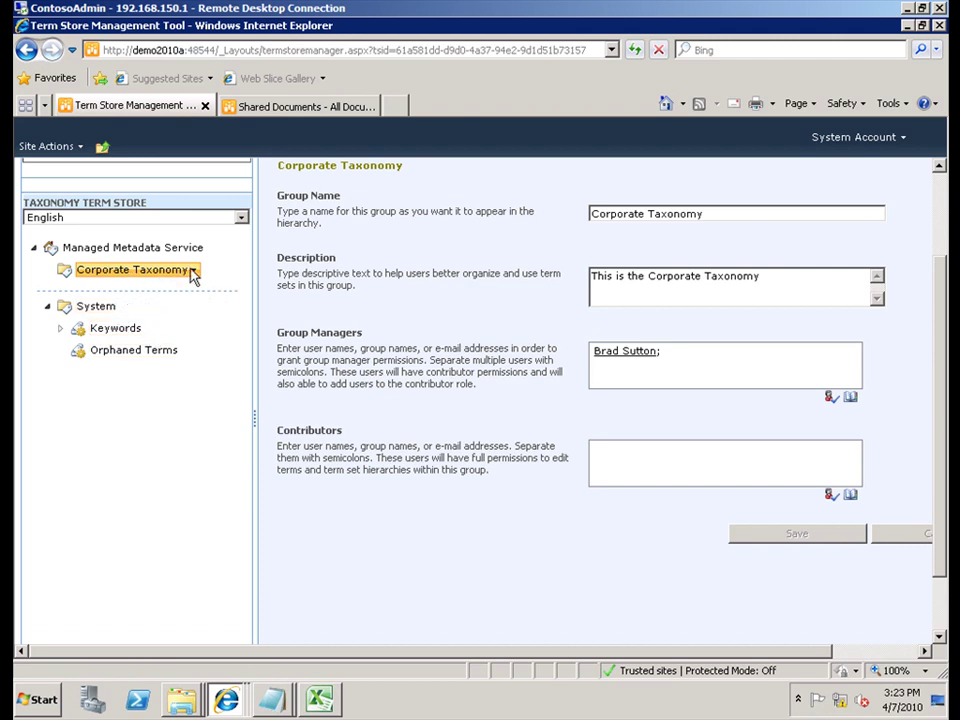
Show the Managed Metadata Service properties and download the sample term set import file.
{"action": "left_click", "coordinate": [193, 271]}
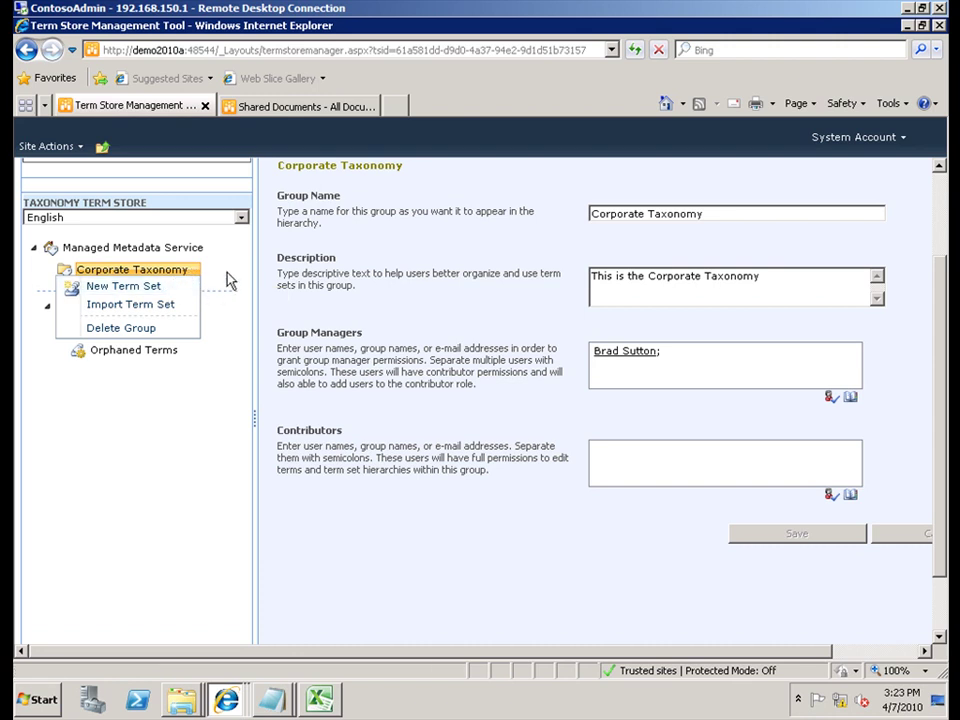
{"action": "left_click", "coordinate": [175, 268]}
{"action": "left_click", "coordinate": [168, 254]}
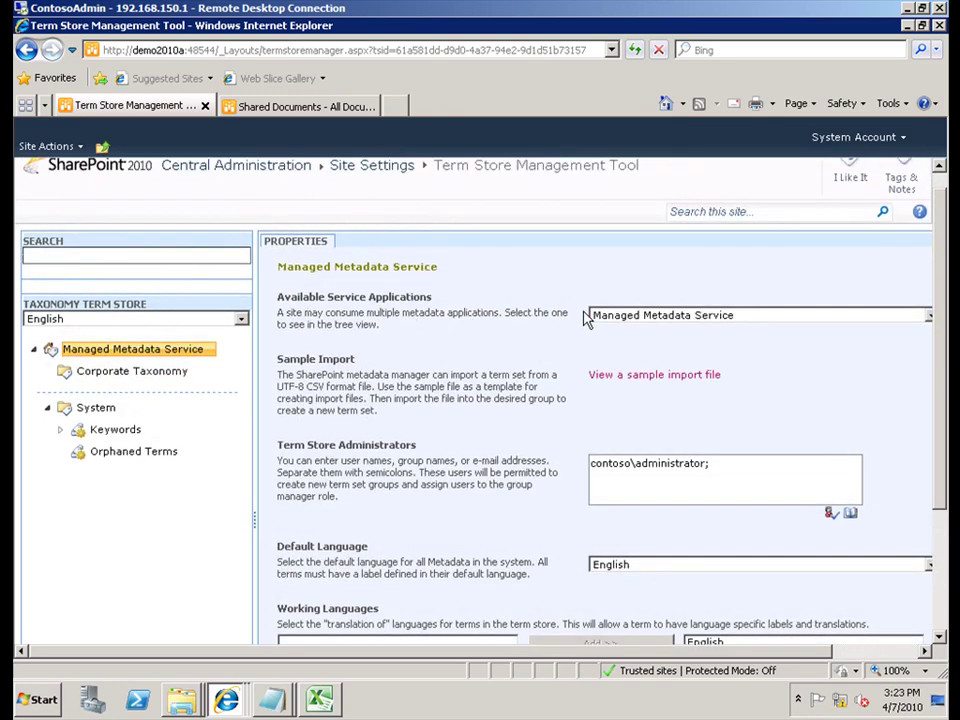
{"action": "scroll", "coordinate": [587, 319], "scroll_direction": "down", "scroll_amount": 1}
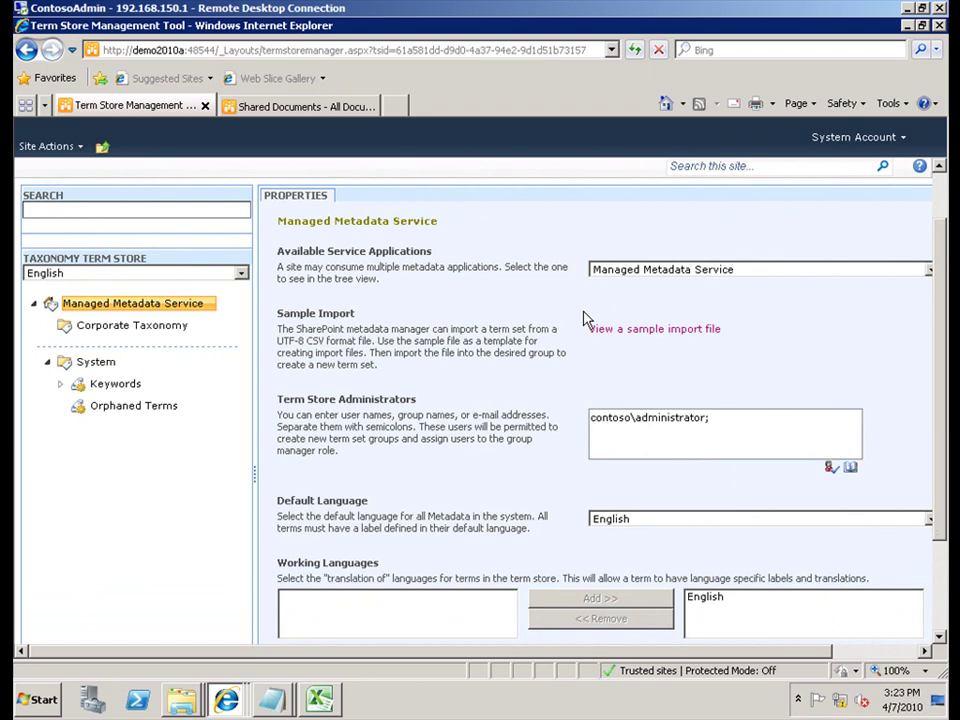
{"action": "scroll", "coordinate": [587, 319], "scroll_direction": "down", "scroll_amount": 1}
{"action": "scroll", "coordinate": [583, 318], "scroll_direction": "down", "scroll_amount": 1}
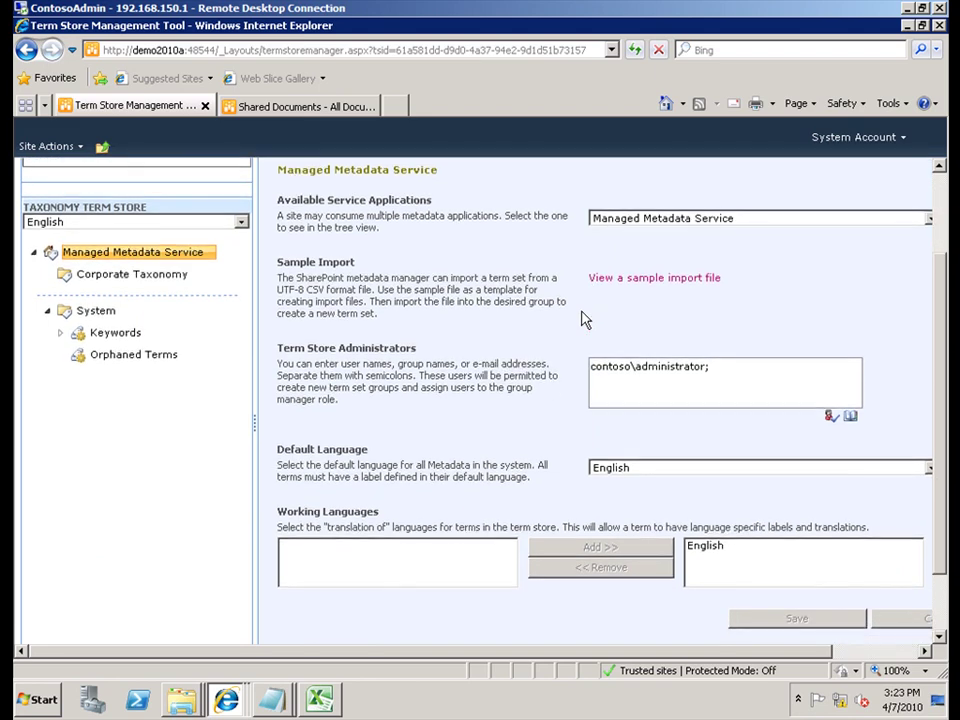
{"action": "left_click", "coordinate": [720, 357]}
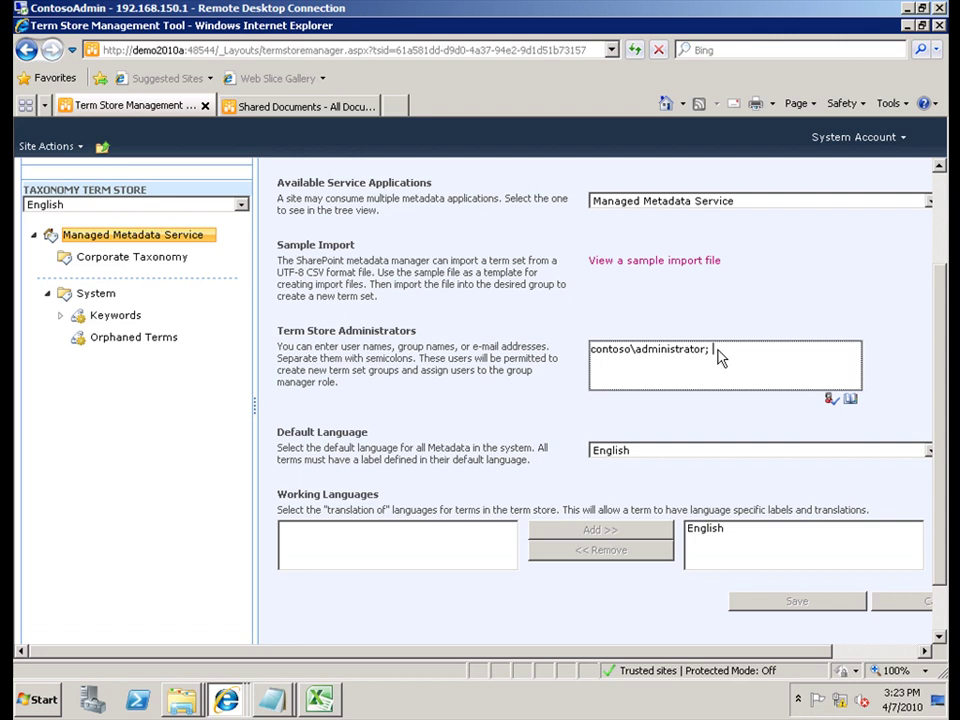
{"action": "left_click", "coordinate": [679, 266]}
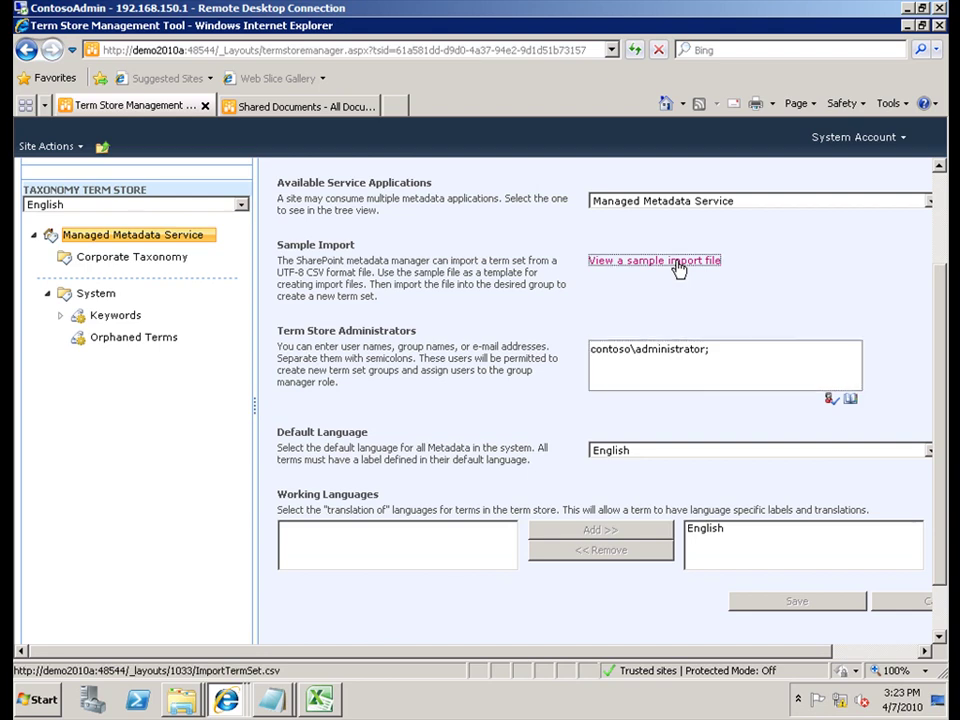
Open the sample ImportTermSet.csv in Excel, then open the same Desktop file in Notepad.
{"action": "left_click", "coordinate": [454, 360]}
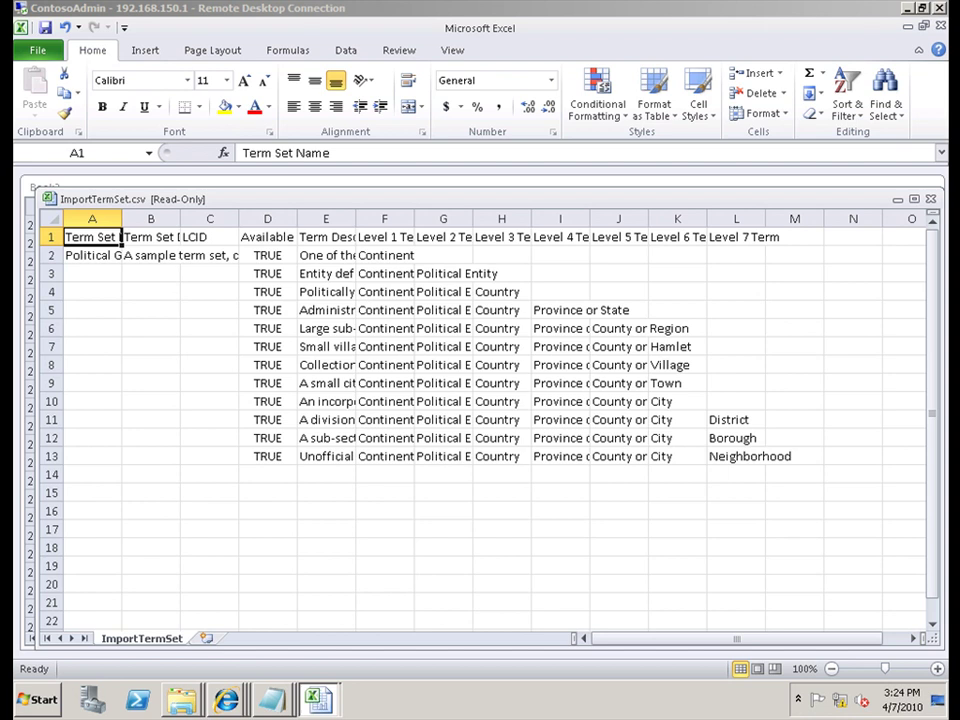
{"action": "left_click", "coordinate": [181, 702]}
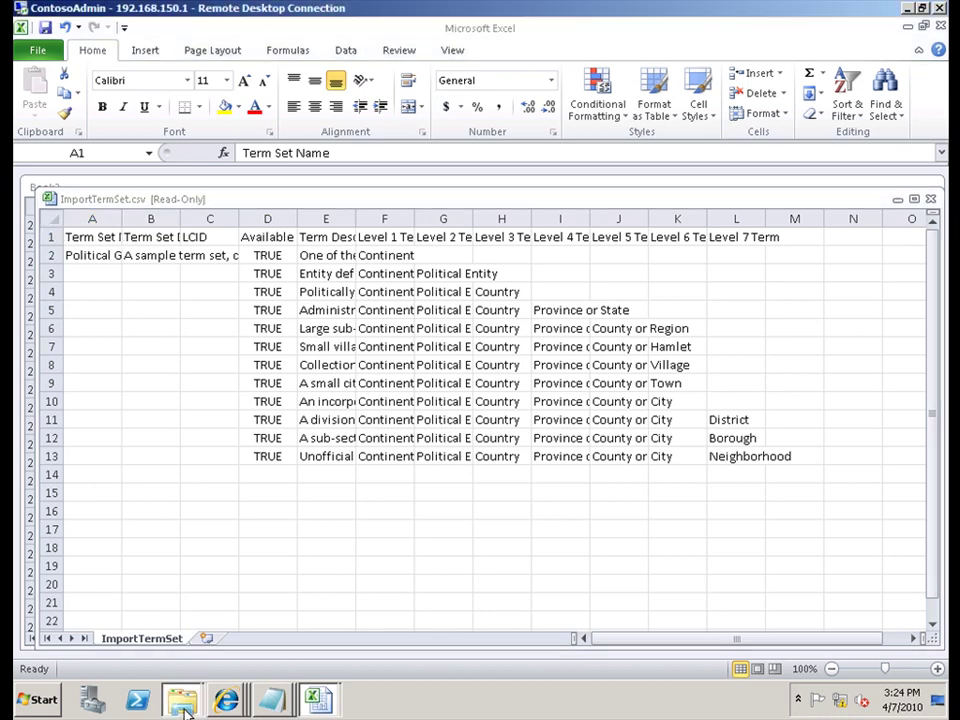
{"action": "left_click", "coordinate": [187, 637]}
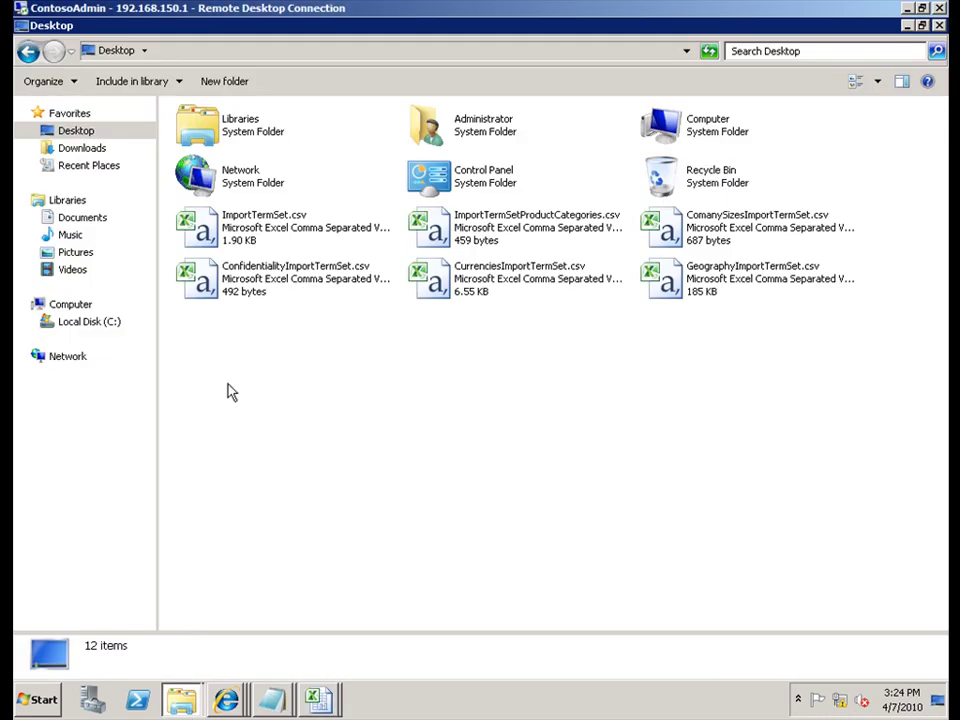
{"action": "left_click", "coordinate": [269, 223]}
{"action": "right_click", "coordinate": [269, 223]}
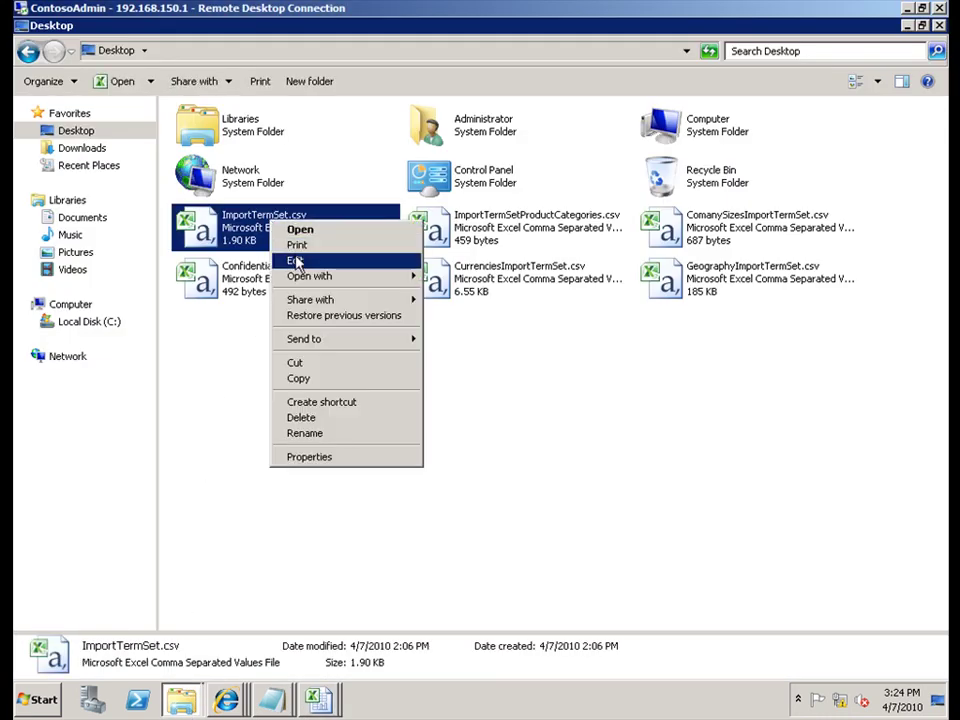
{"action": "mouse_move", "coordinate": [313, 283]}
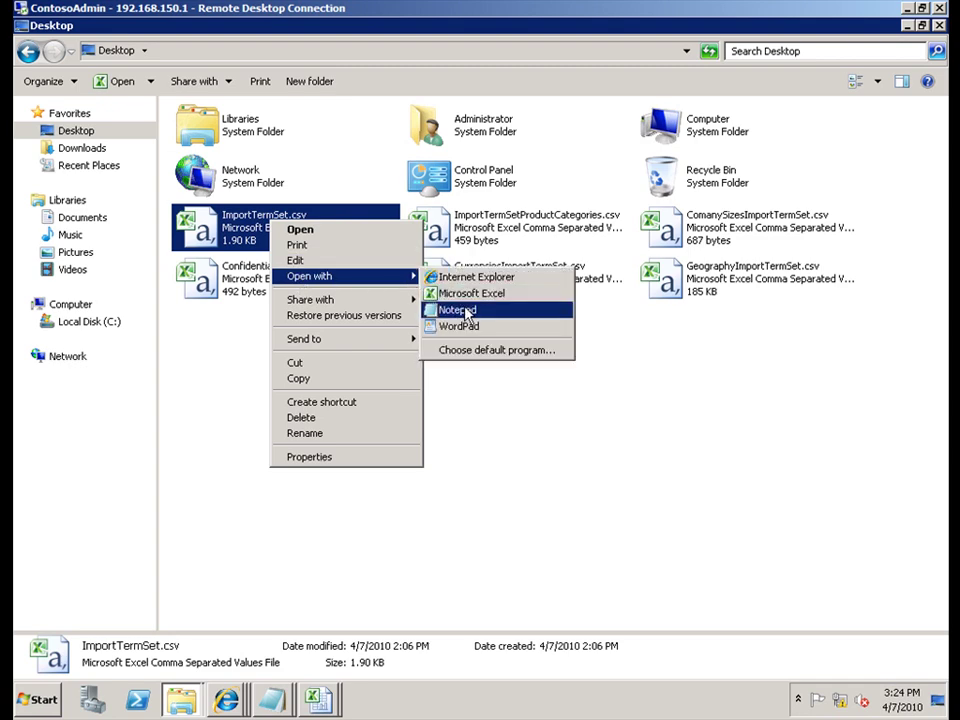
{"action": "left_click", "coordinate": [452, 309]}
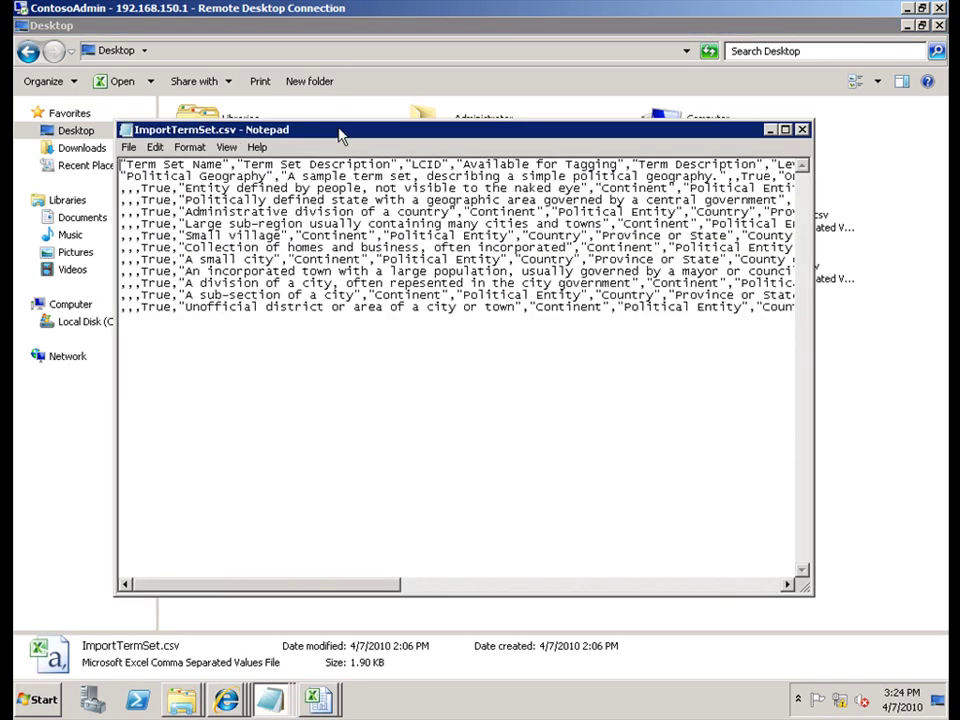
Maximize Notepad, scroll across the text, and select the term set name Political Geography.
{"action": "double_click", "coordinate": [340, 129]}
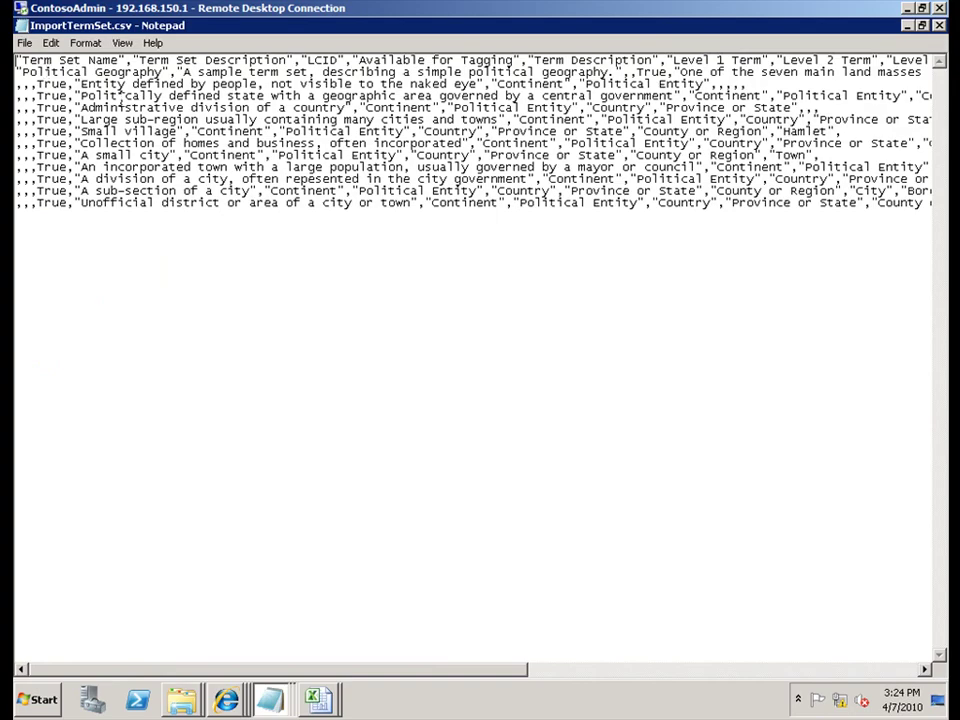
{"action": "left_click_drag", "start_coordinate": [450, 669], "coordinate": [300, 675]}
{"action": "left_click_drag", "start_coordinate": [426, 677], "coordinate": [336, 636]}
{"action": "left_click_drag", "start_coordinate": [168, 72], "coordinate": [14, 72]}
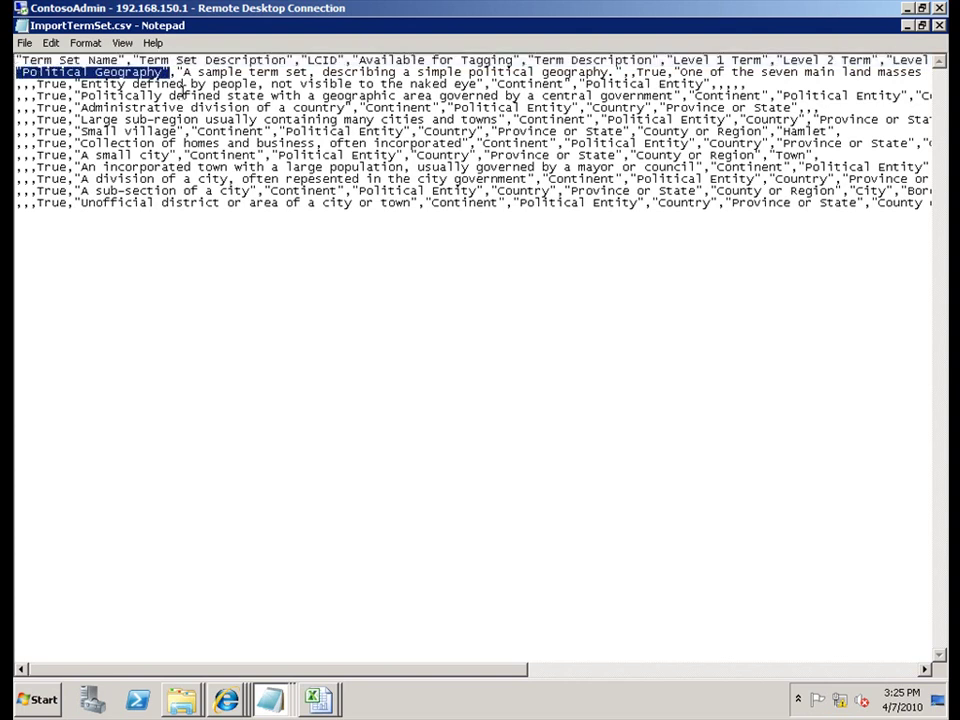
Highlight the term set description on line 2 and scroll through the rest of the row.
{"action": "left_click", "coordinate": [176, 72]}
{"action": "left_click_drag", "start_coordinate": [178, 71], "coordinate": [615, 73]}
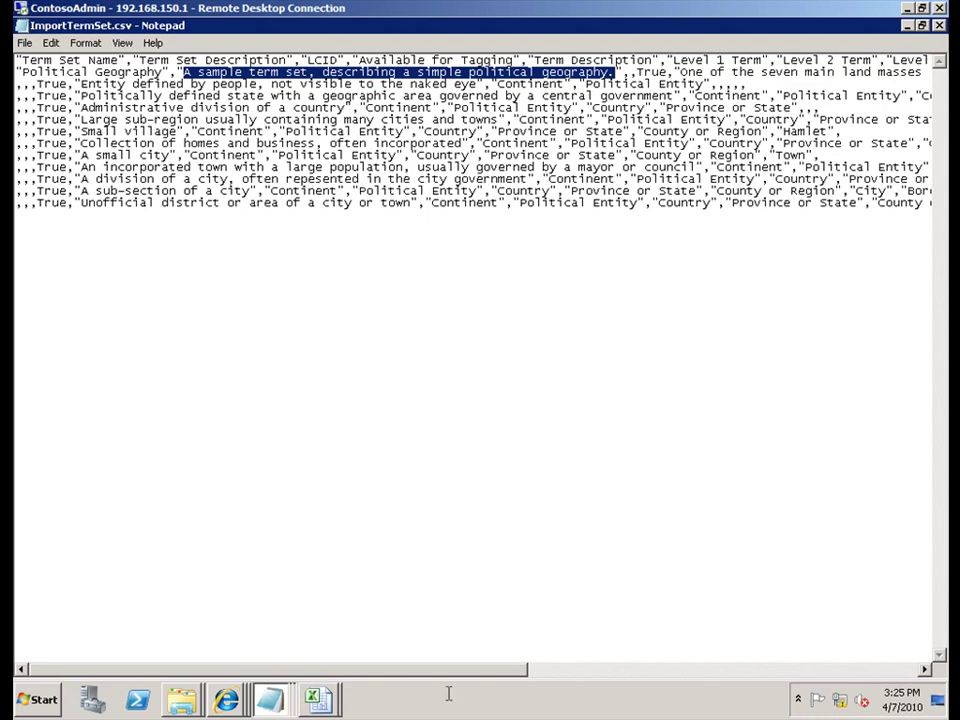
{"action": "left_click_drag", "start_coordinate": [472, 676], "coordinate": [887, 676]}
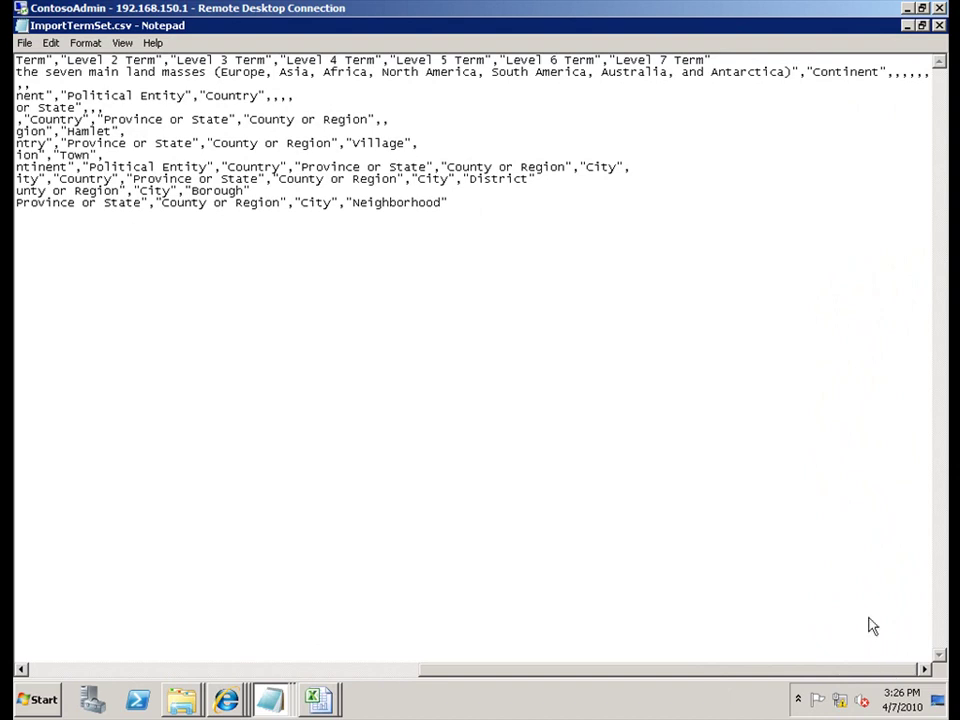
{"action": "left_click", "coordinate": [889, 76]}
{"action": "key", "text": "Home"}
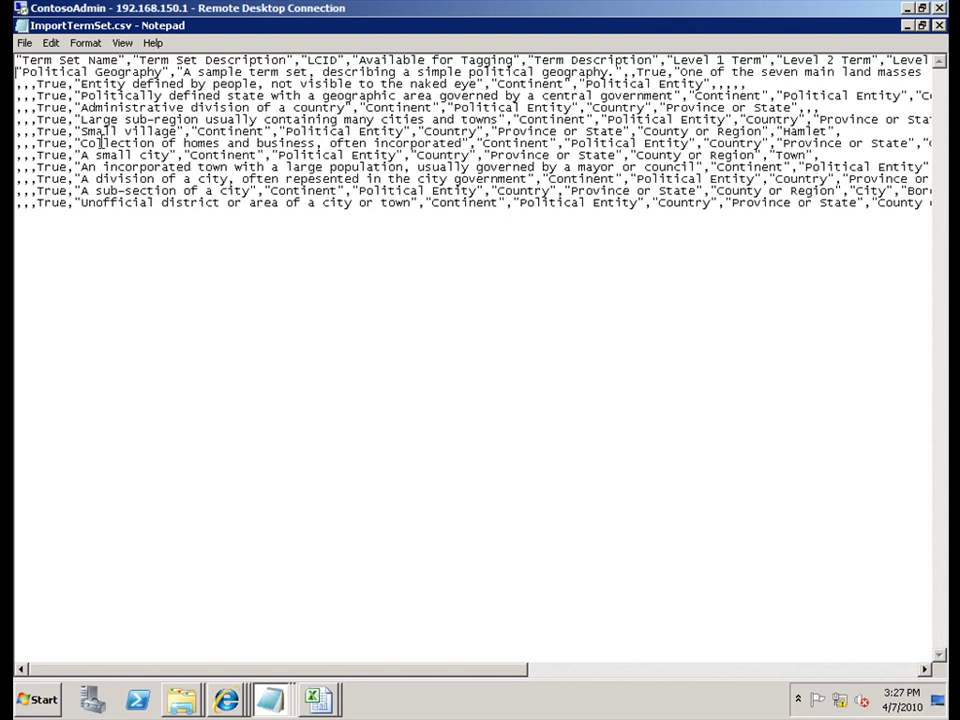
{"action": "left_click", "coordinate": [316, 700]}
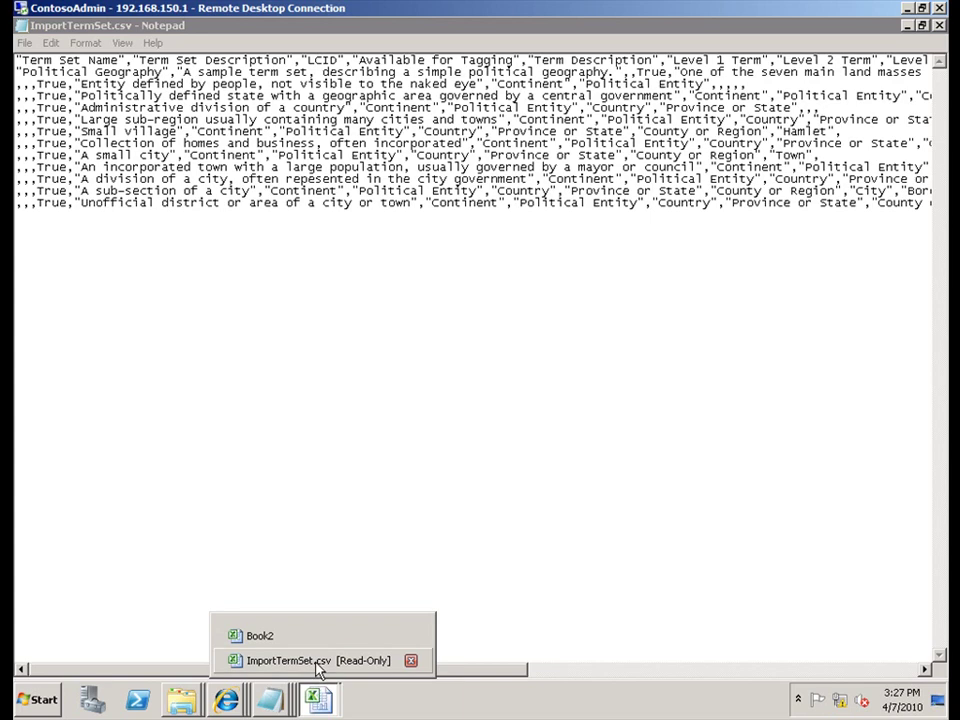
Maximize ImportTermSet.csv in Excel and widen columns A and B to fit name and description.
{"action": "left_click", "coordinate": [317, 662]}
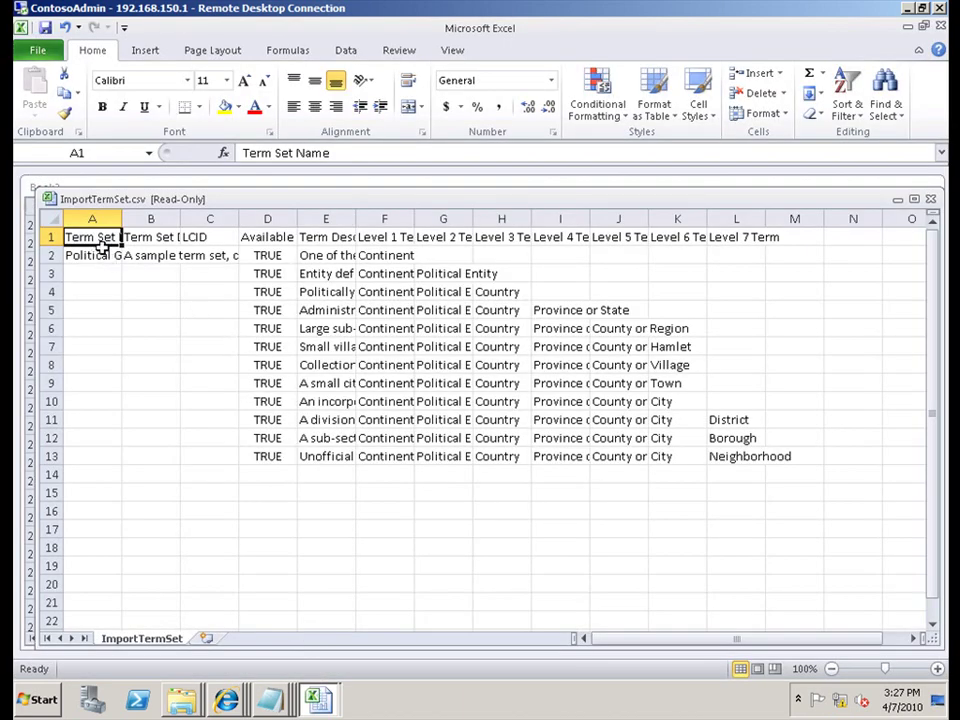
{"action": "double_click", "coordinate": [121, 219]}
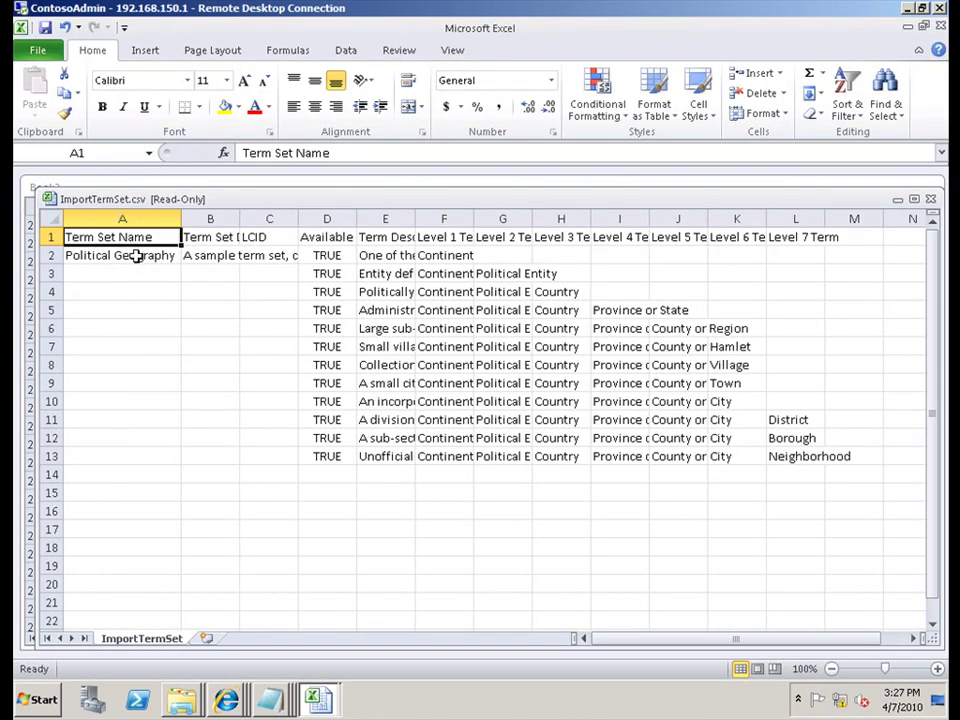
{"action": "left_click", "coordinate": [137, 256]}
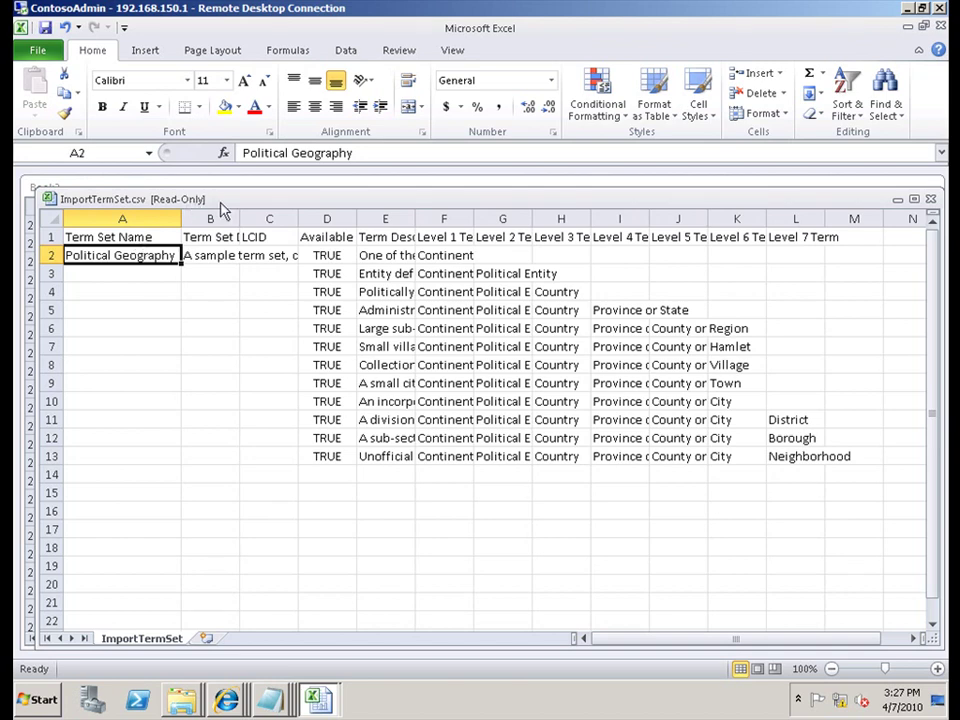
{"action": "double_click", "coordinate": [222, 205]}
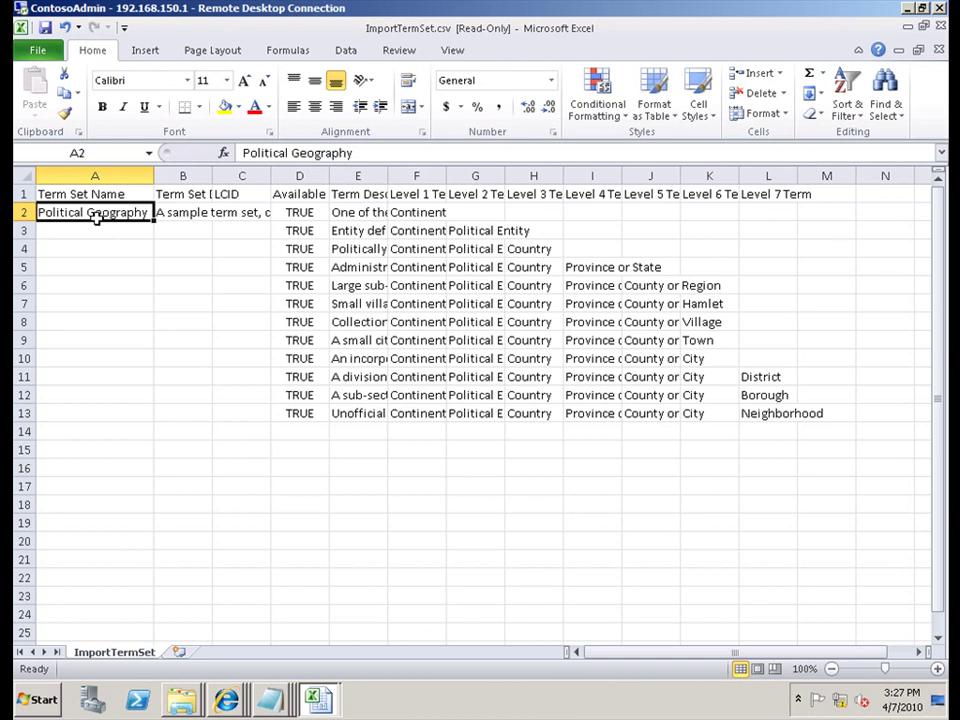
{"action": "left_click", "coordinate": [185, 213]}
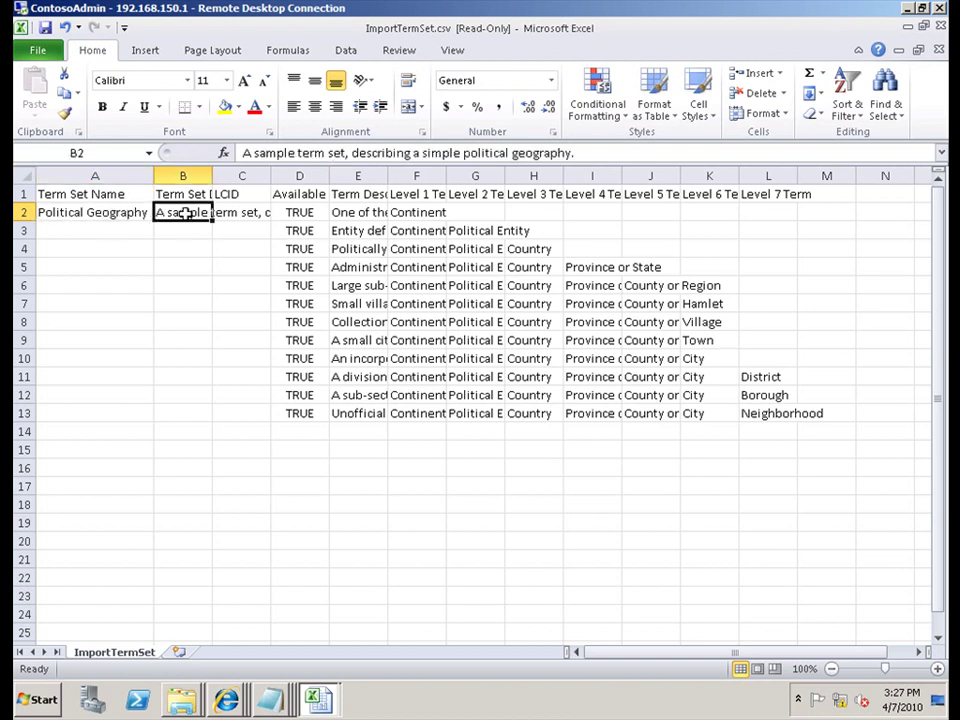
{"action": "left_click_drag", "start_coordinate": [212, 176], "coordinate": [249, 176]}
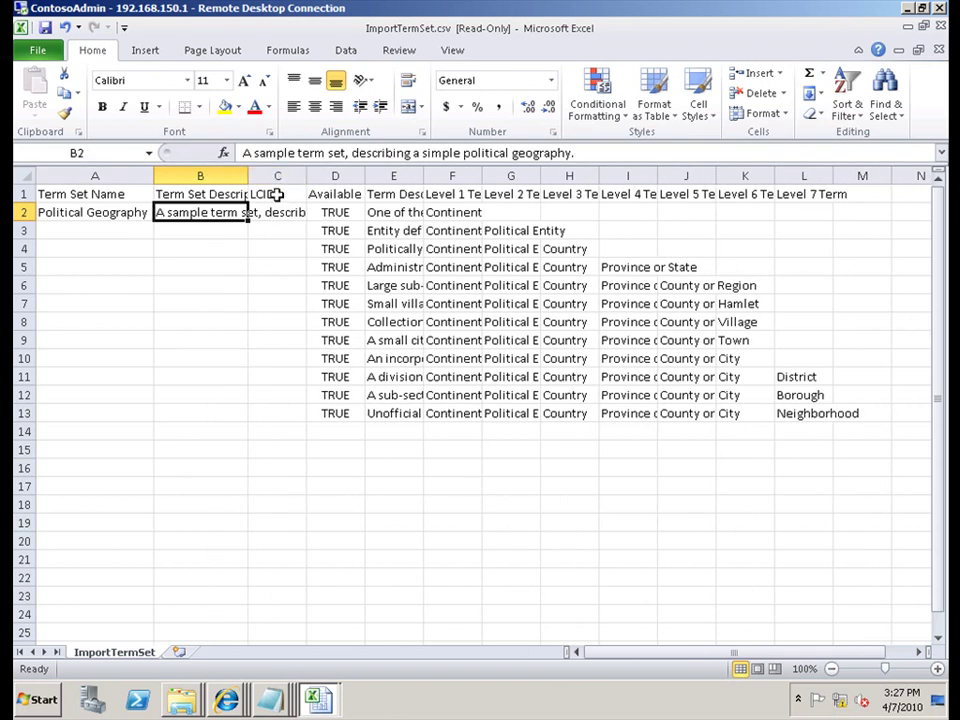
Inspect the LCID, Available for Tagging, Term Description and Level 1 Term columns.
{"action": "left_click", "coordinate": [278, 195]}
{"action": "left_click", "coordinate": [284, 215]}
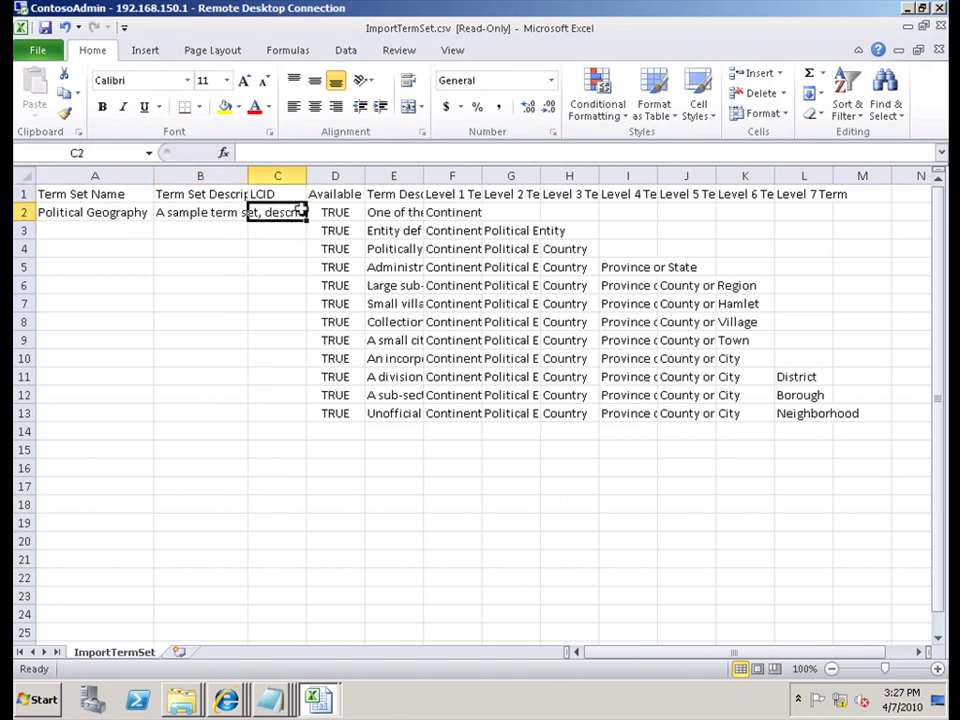
{"action": "left_click", "coordinate": [341, 196]}
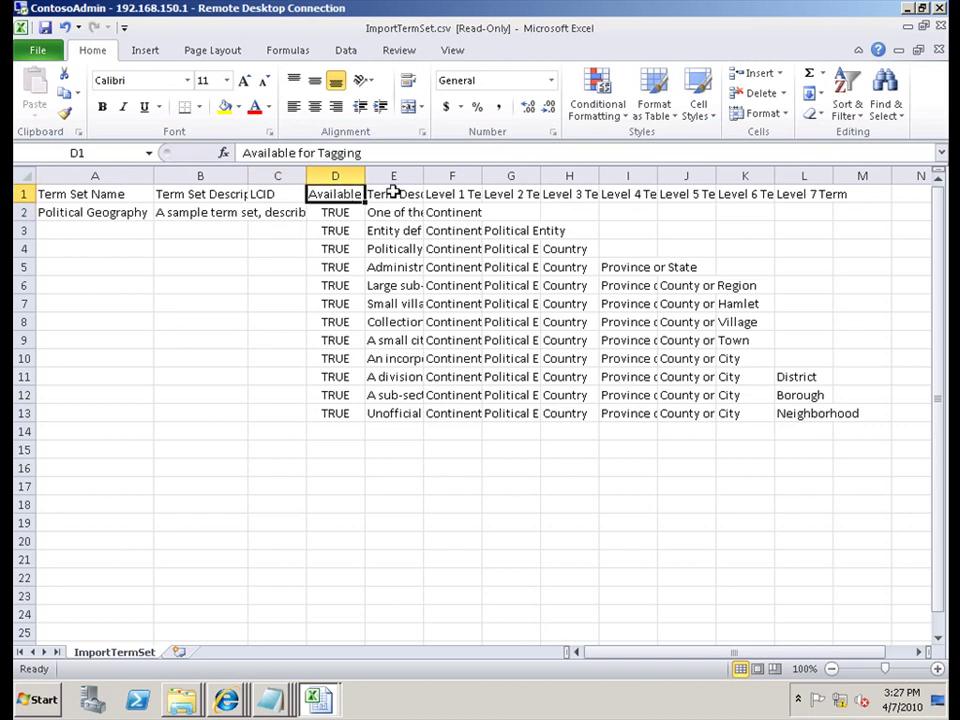
{"action": "left_click", "coordinate": [392, 192]}
{"action": "left_click", "coordinate": [392, 212]}
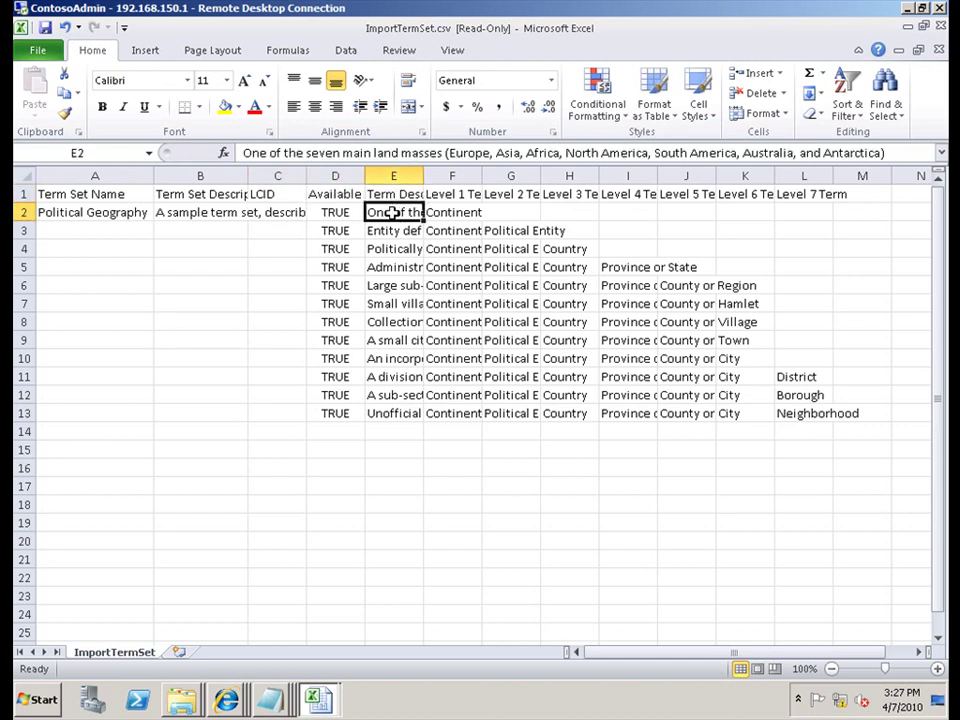
{"action": "left_click", "coordinate": [447, 193]}
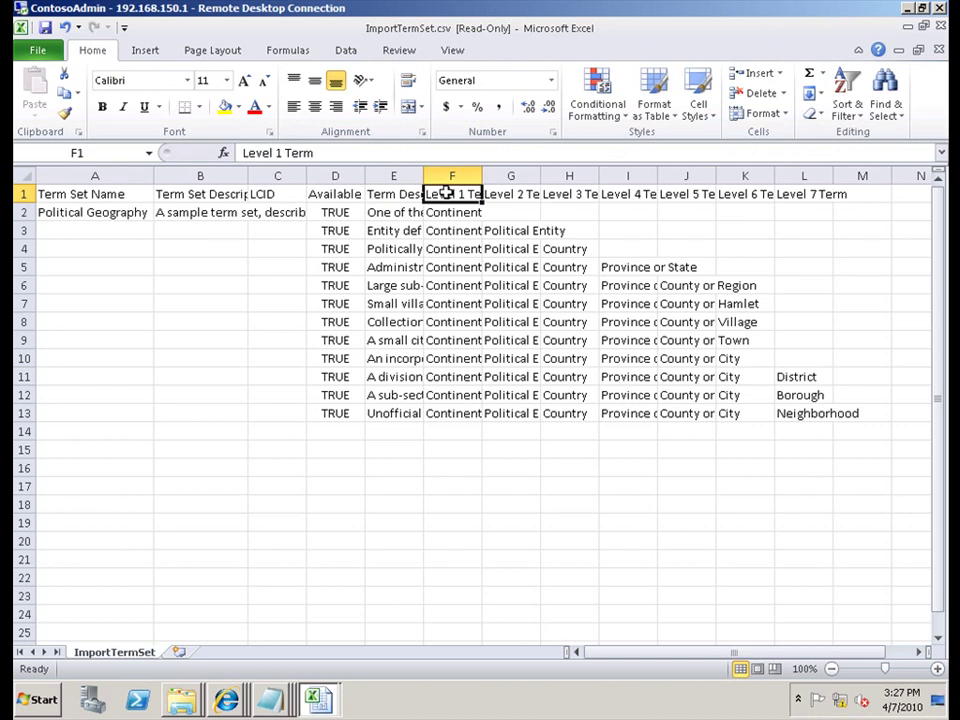
{"action": "left_click", "coordinate": [454, 213]}
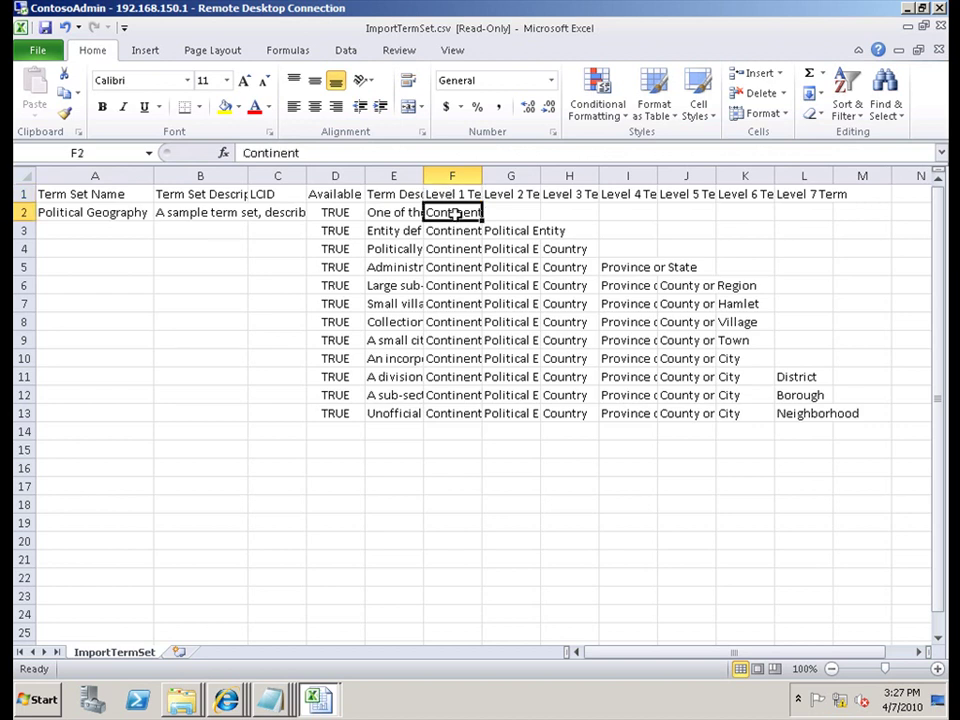
Inspect the level terms Political Entity, Country, Province or State, County or Region and District.
{"action": "left_click", "coordinate": [496, 231]}
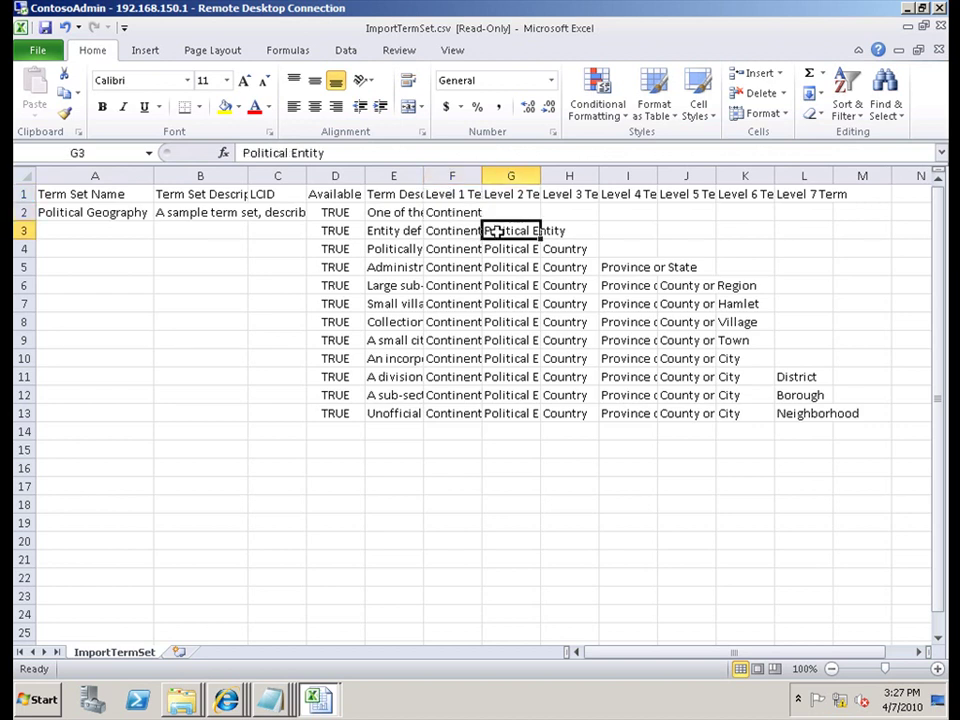
{"action": "left_click", "coordinate": [567, 254]}
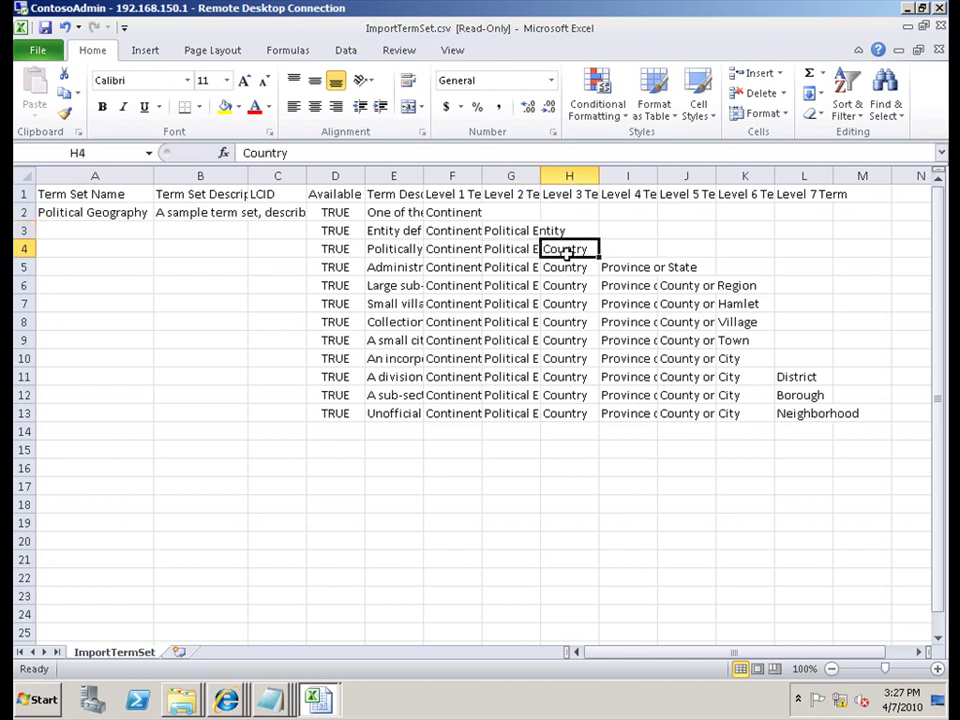
{"action": "left_click", "coordinate": [622, 268]}
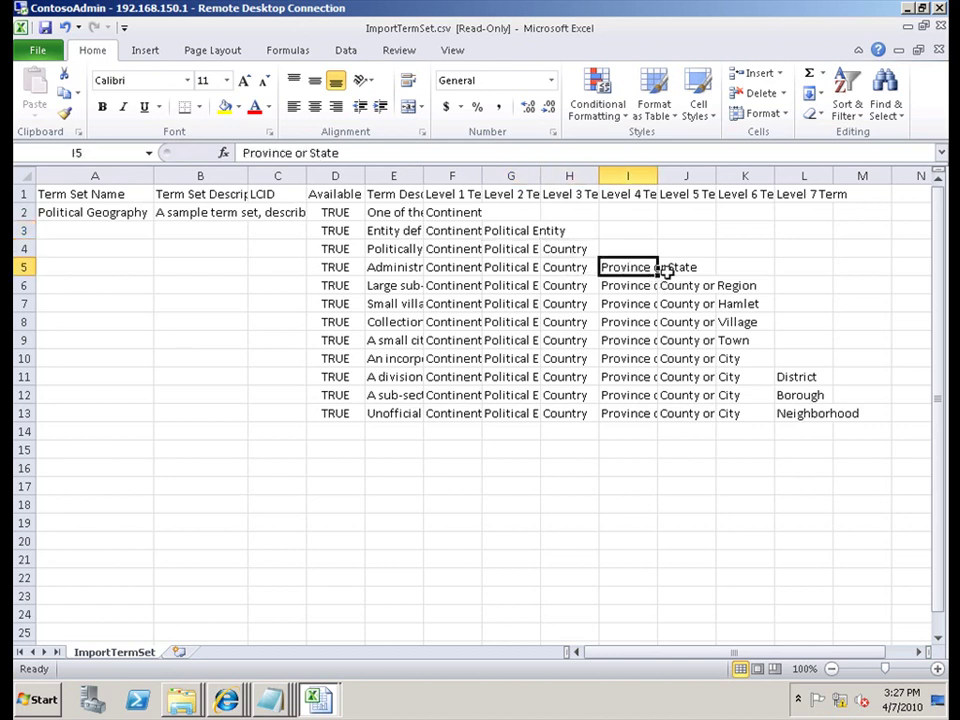
{"action": "left_click", "coordinate": [674, 268]}
{"action": "left_click", "coordinate": [693, 288]}
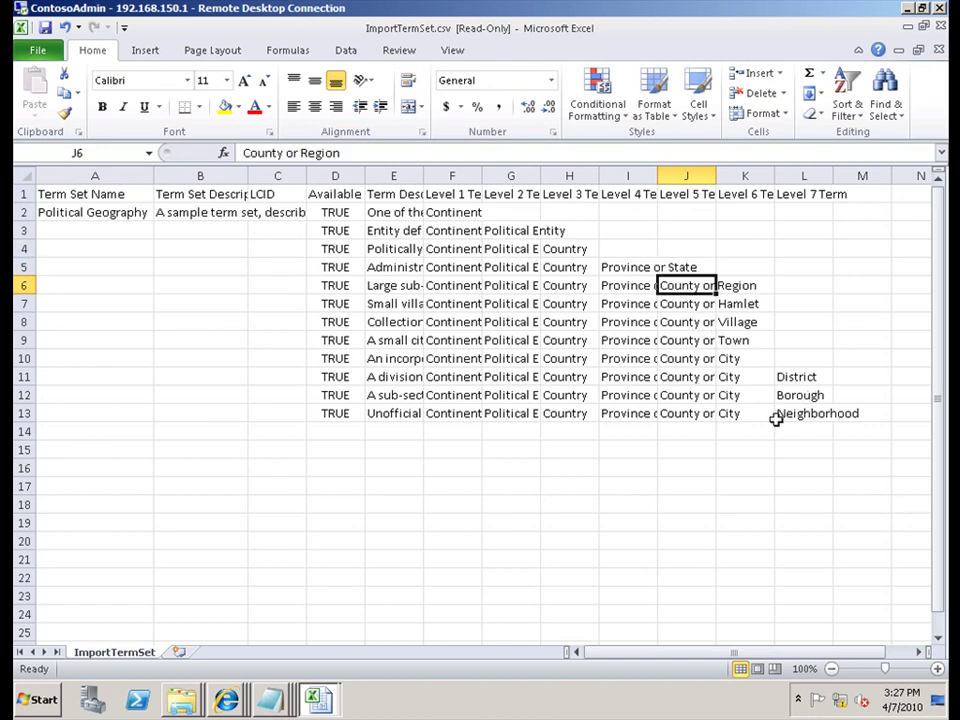
{"action": "left_click", "coordinate": [782, 376]}
{"action": "left_click", "coordinate": [658, 521]}
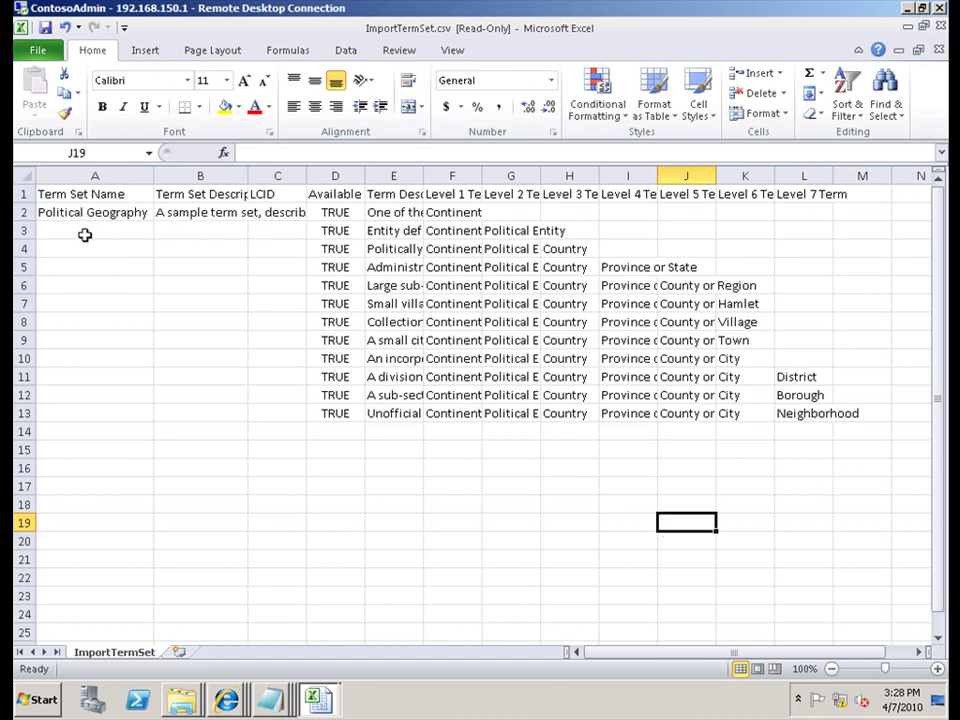
{"action": "left_click", "coordinate": [228, 700]}
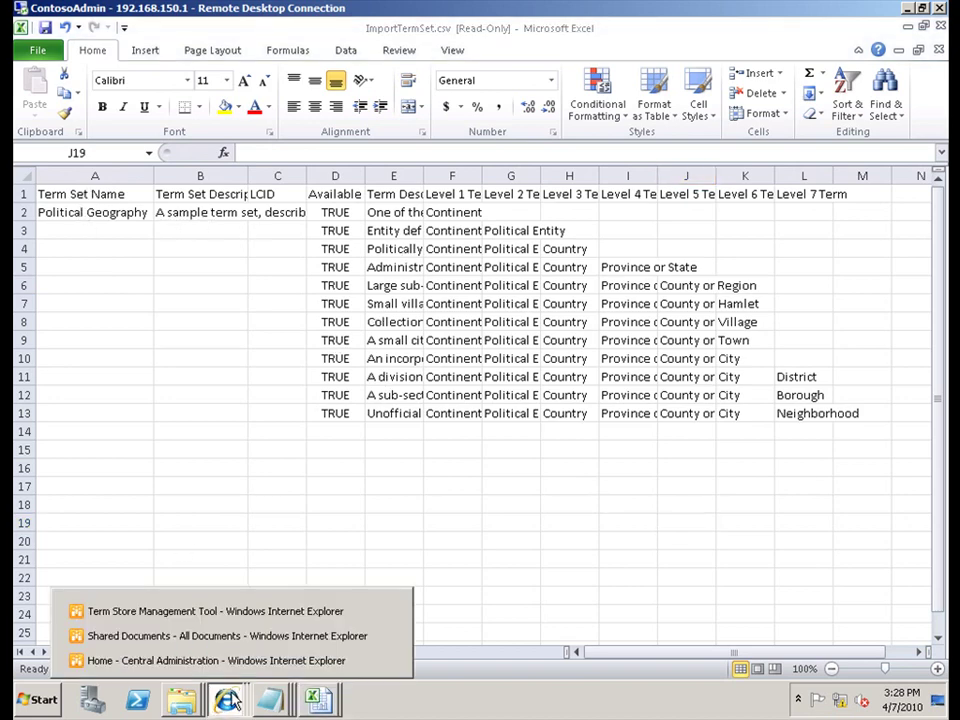
{"action": "left_click", "coordinate": [250, 436]}
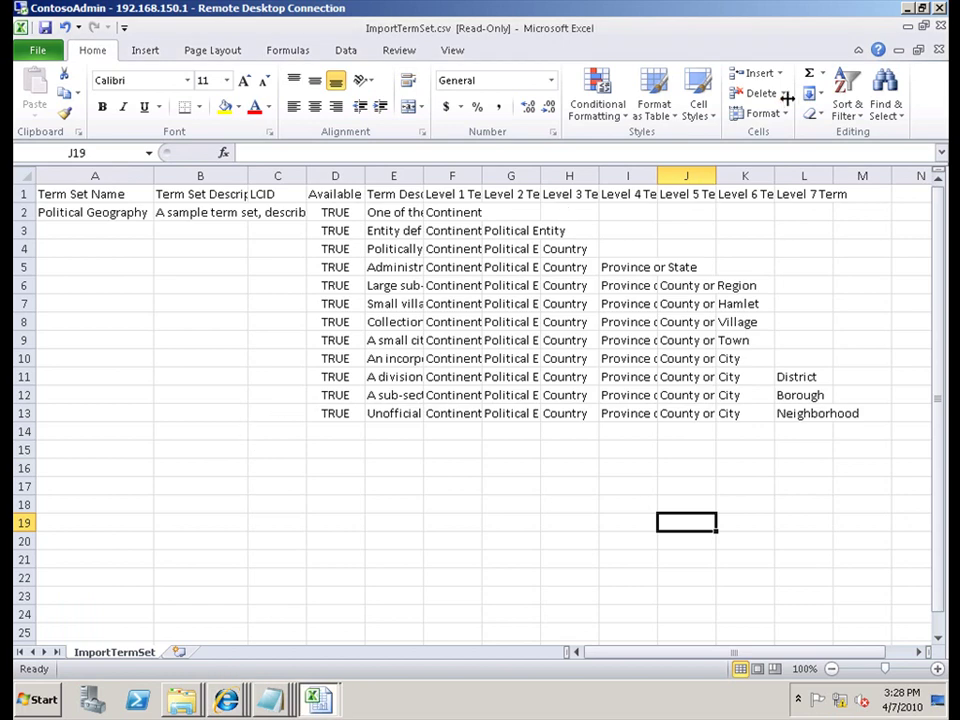
Minimize Excel and Notepad, then open and close ImportTermSetProductCategories.csv.
{"action": "left_click", "coordinate": [907, 28]}
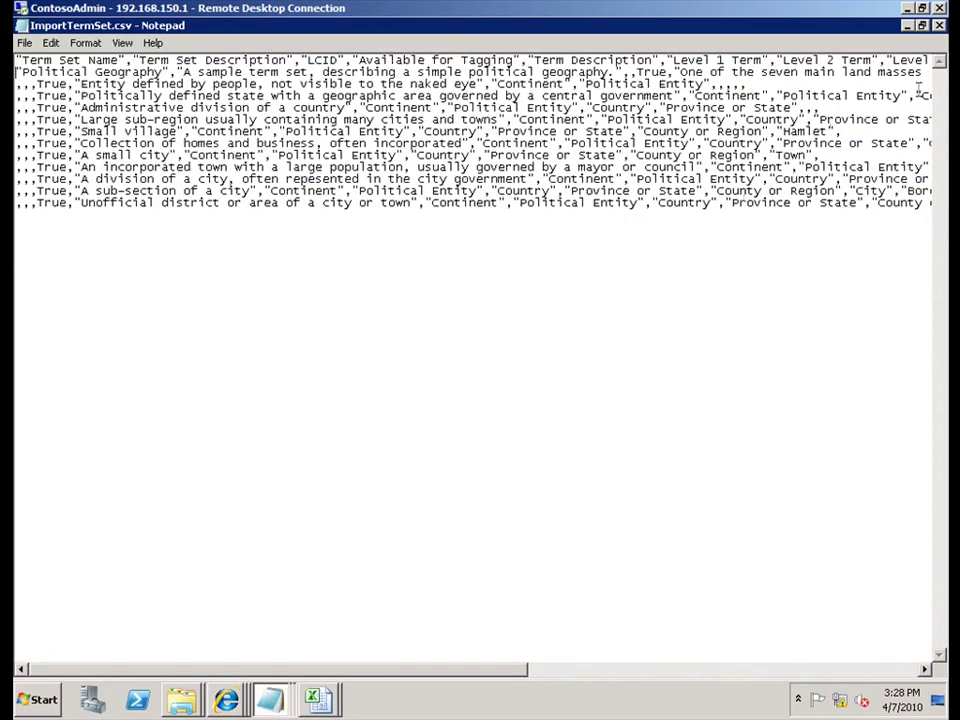
{"action": "left_click", "coordinate": [907, 25]}
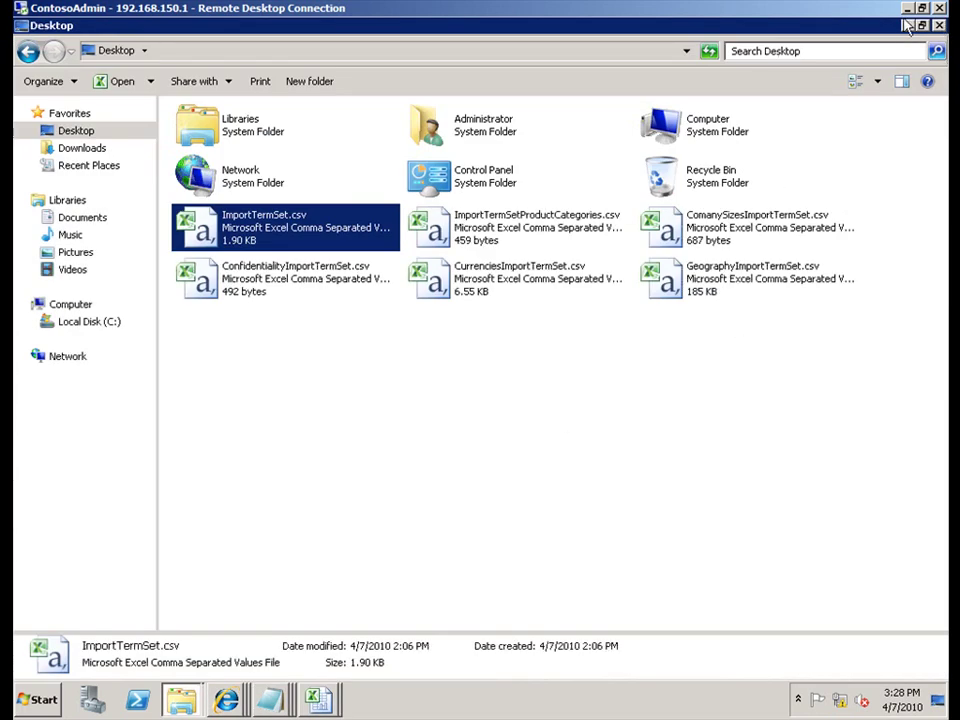
{"action": "left_click", "coordinate": [540, 232]}
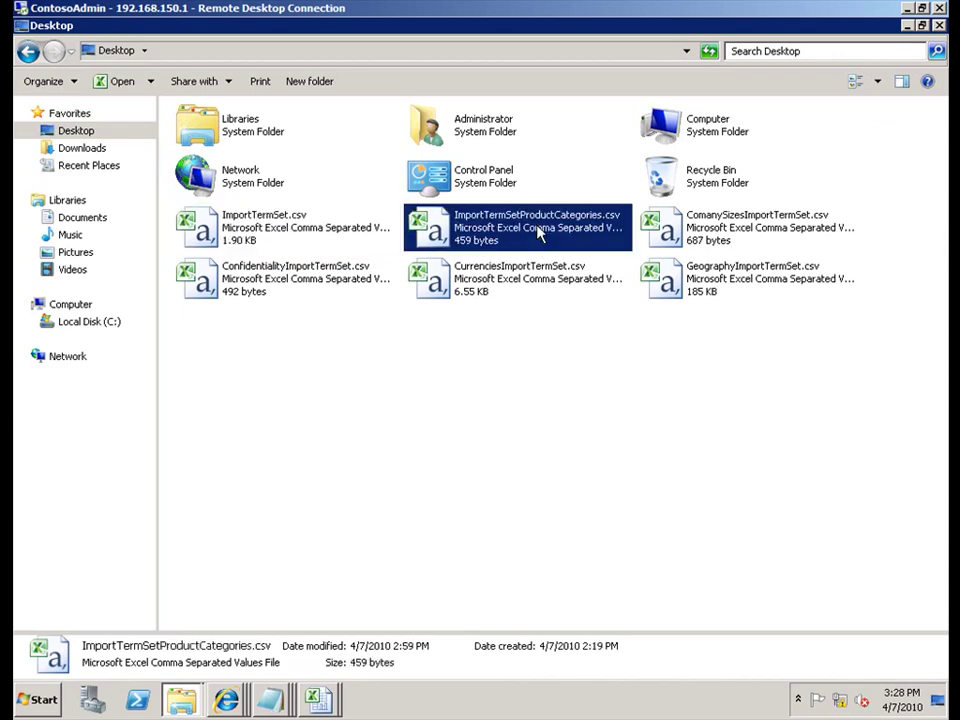
{"action": "double_click", "coordinate": [540, 232]}
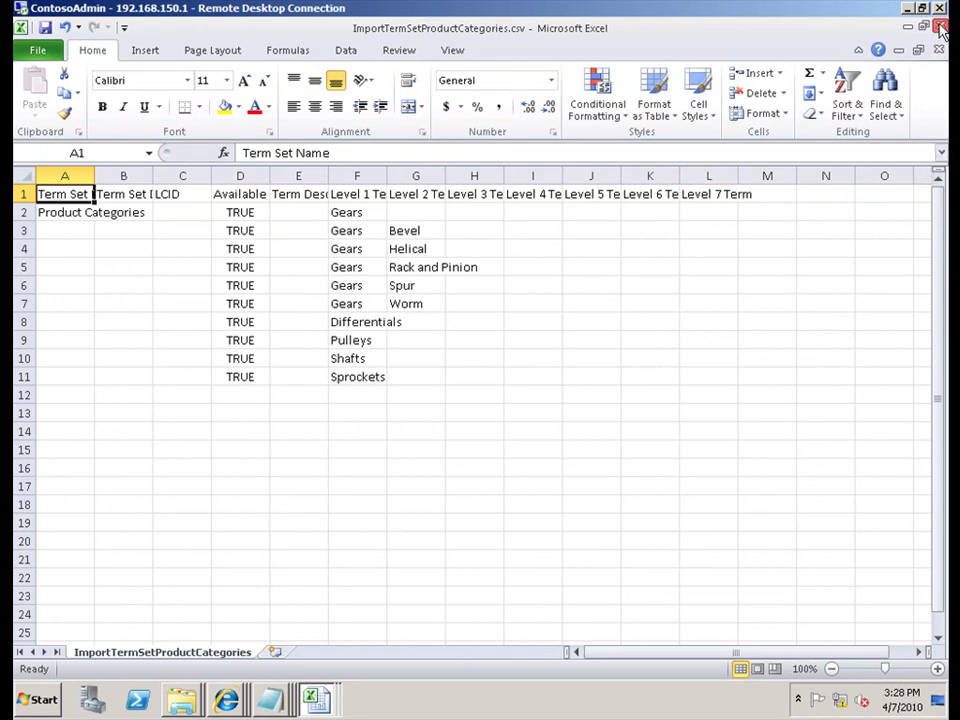
{"action": "left_click", "coordinate": [940, 28]}
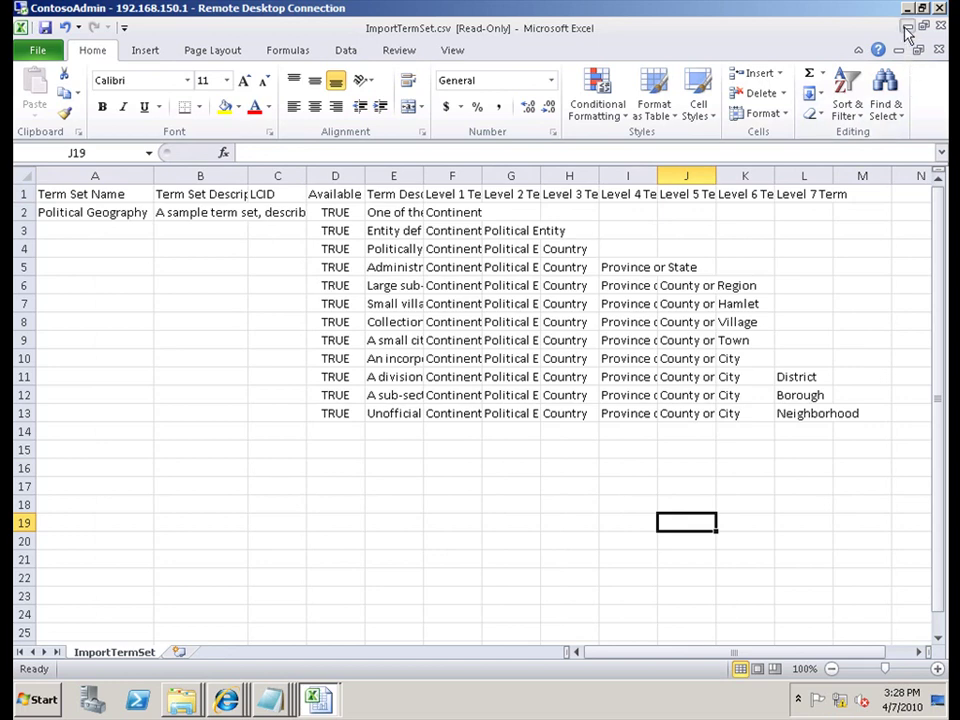
{"action": "left_click", "coordinate": [907, 30]}
Point out the Company Sizes, Confidentiality, Currencies and Geography term set CSV files.
{"action": "left_click", "coordinate": [779, 230]}
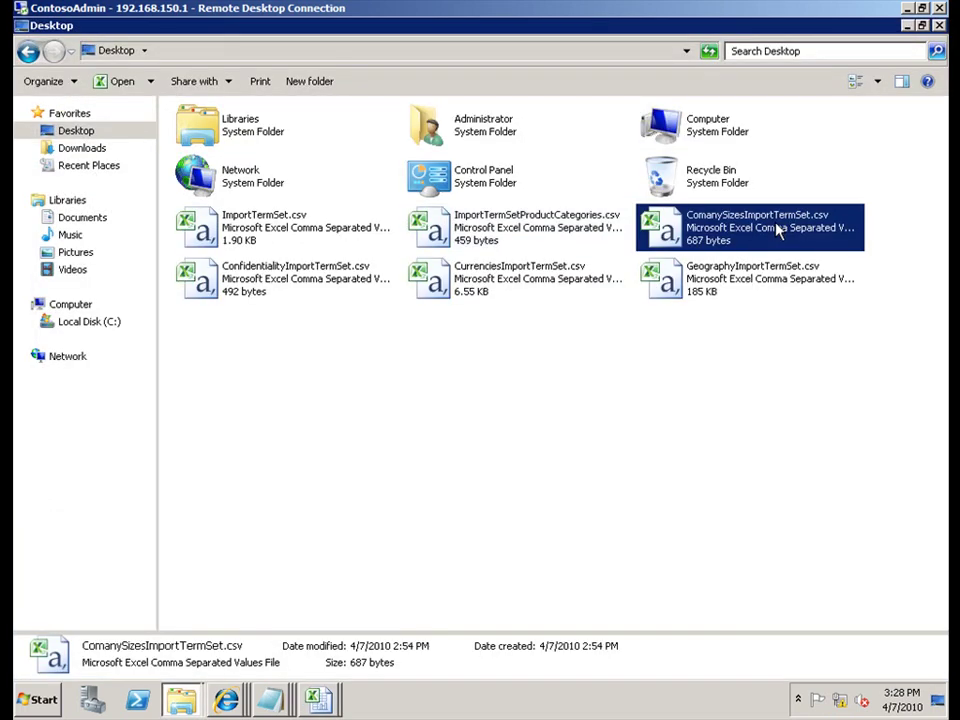
{"action": "left_click", "coordinate": [313, 294]}
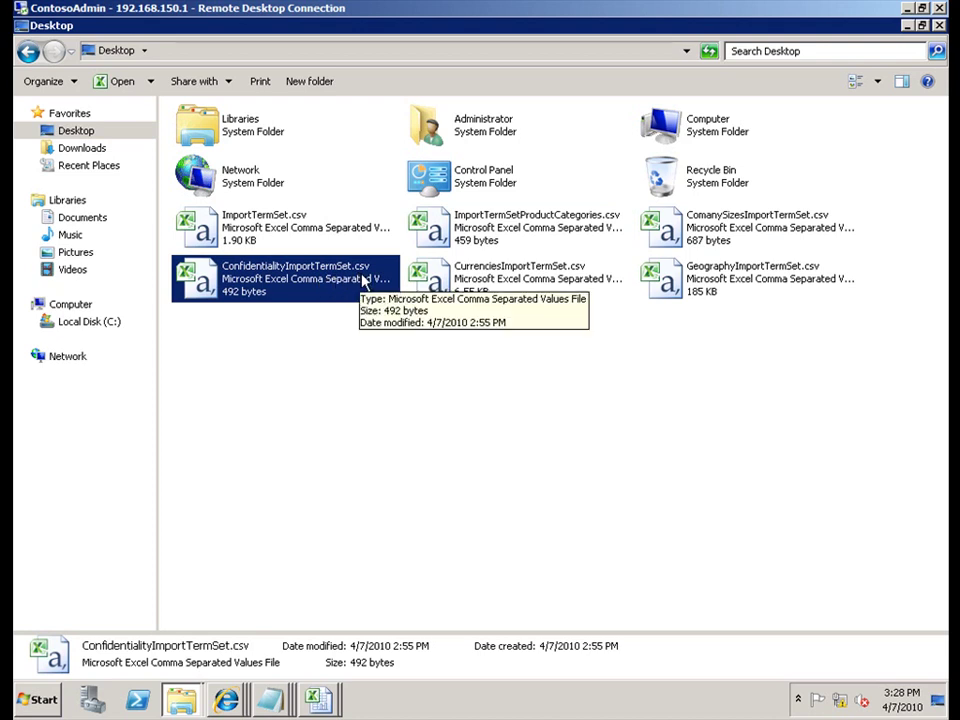
{"action": "left_click", "coordinate": [503, 288]}
{"action": "left_click", "coordinate": [744, 274]}
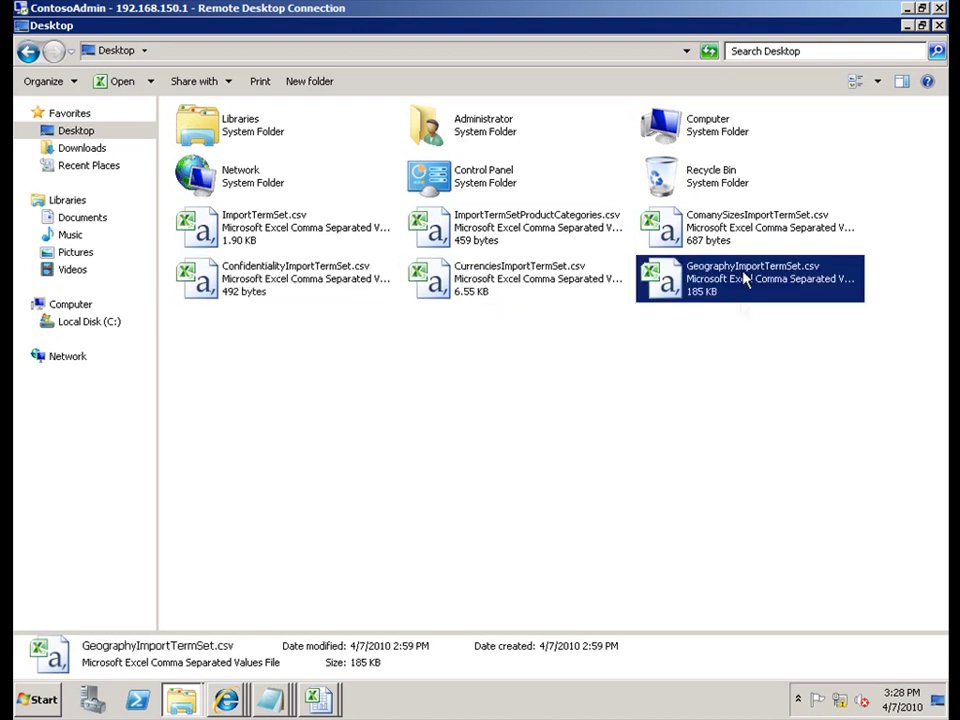
{"action": "left_click", "coordinate": [702, 474]}
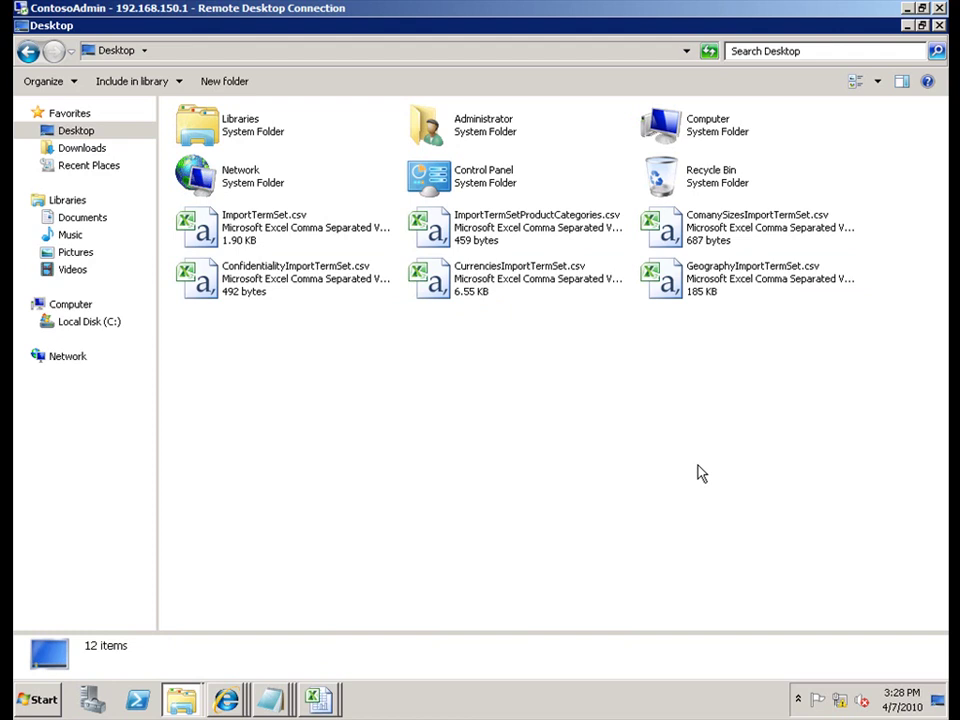
Return to the Term Store Management Tool and open Corporate Taxonomy's properties and actions menu.
{"action": "left_click", "coordinate": [227, 697]}
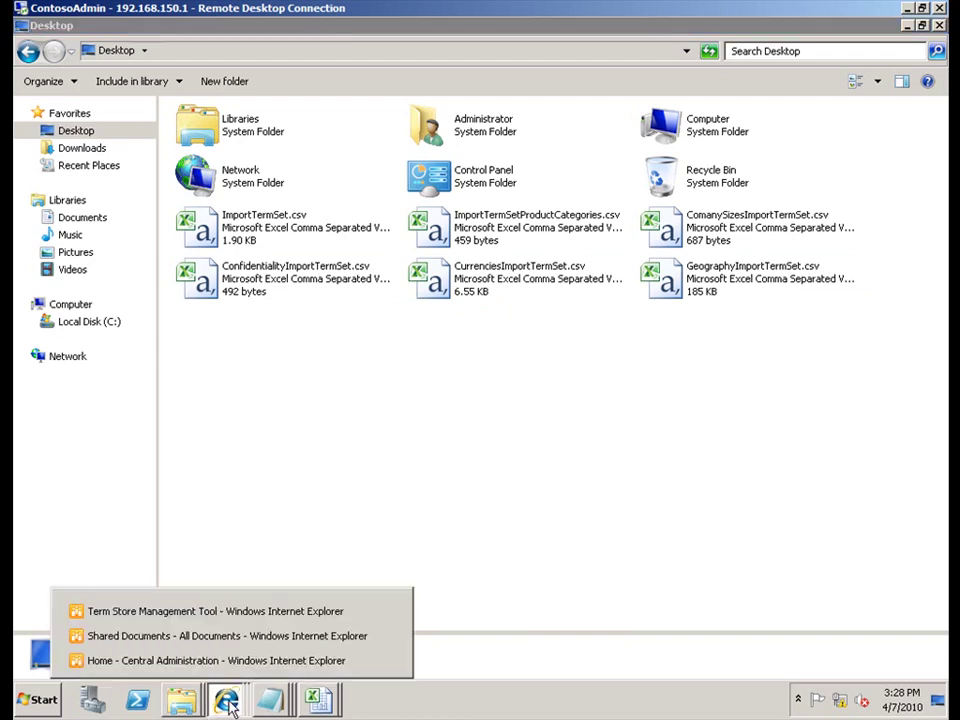
{"action": "left_click", "coordinate": [198, 614]}
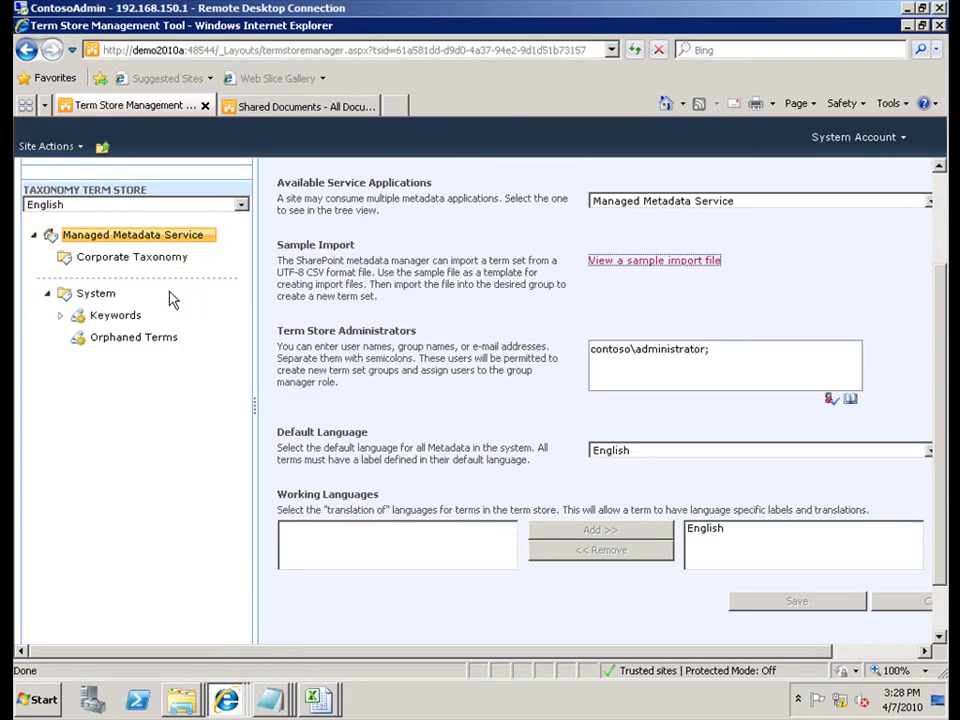
{"action": "left_click", "coordinate": [171, 258]}
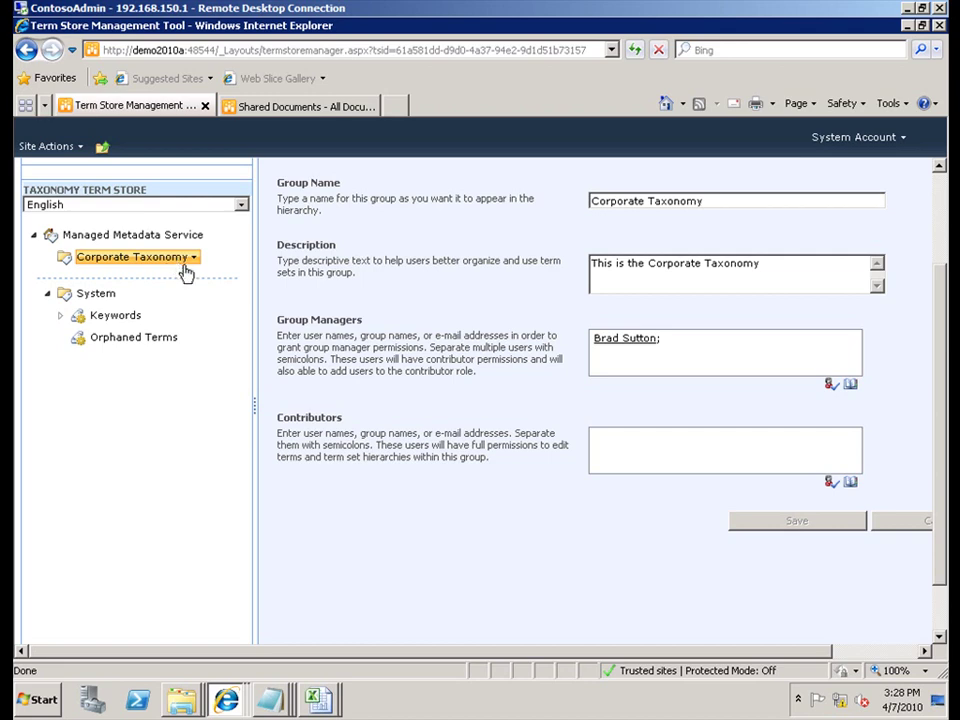
{"action": "left_click", "coordinate": [193, 262]}
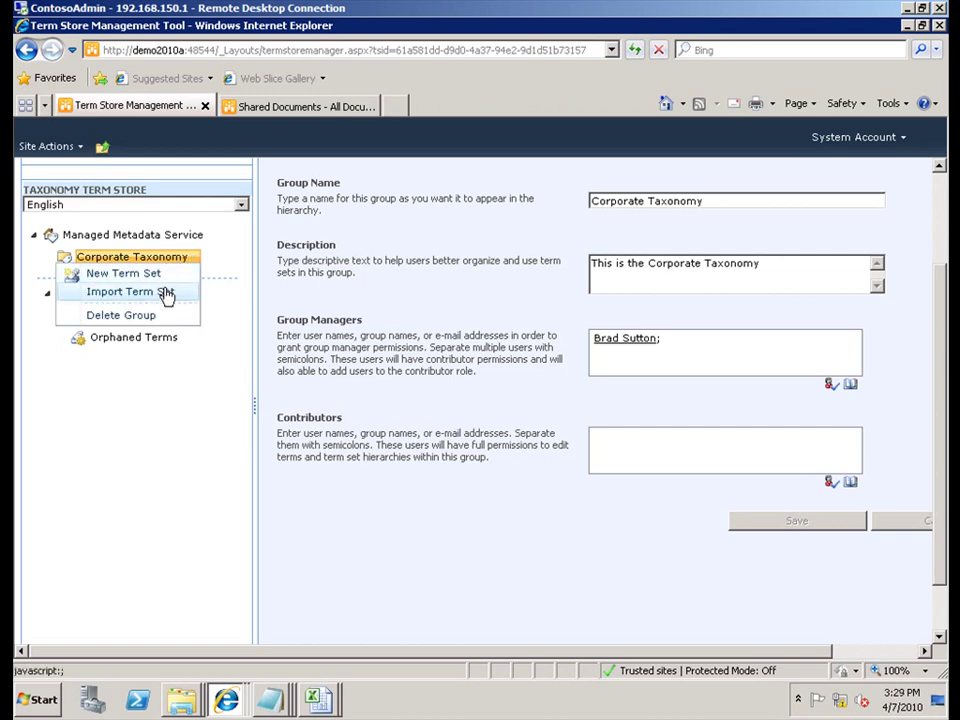
Import ImportTermSetProductCategories.csv from the Desktop as a term set into Corporate Taxonomy.
{"action": "left_click", "coordinate": [166, 292]}
{"action": "left_click", "coordinate": [592, 350]}
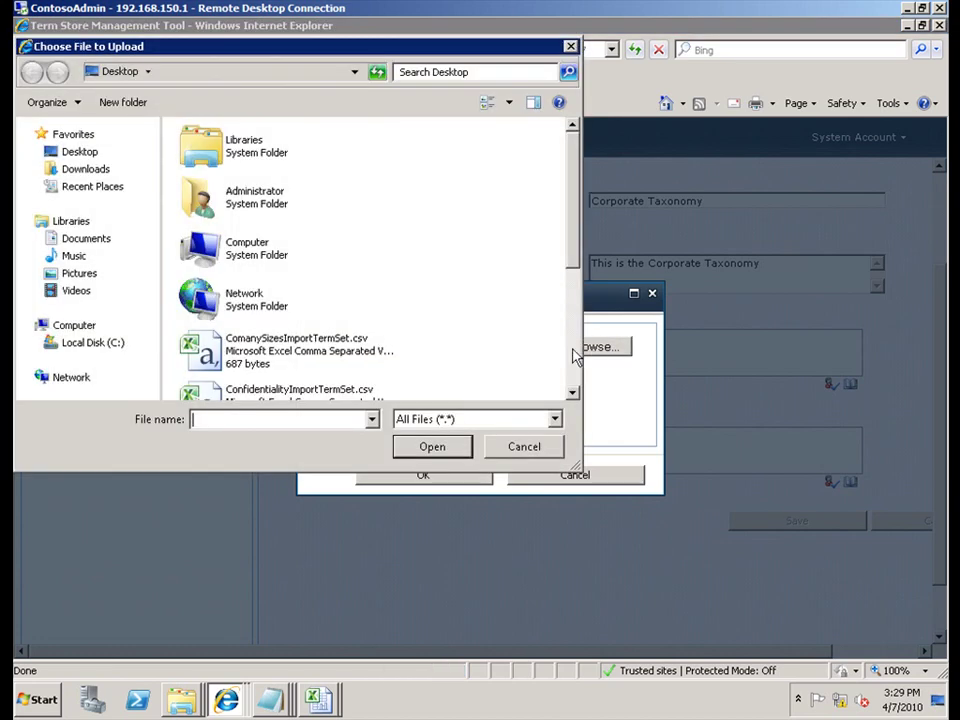
{"action": "left_click", "coordinate": [279, 354]}
{"action": "scroll", "coordinate": [279, 355], "scroll_direction": "down", "scroll_amount": 1}
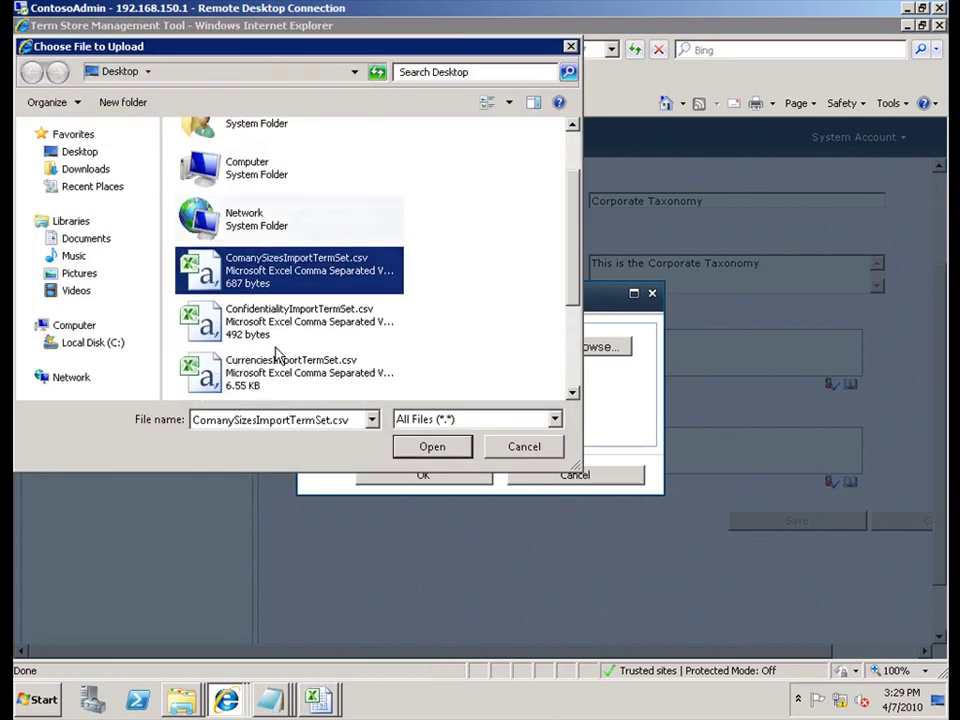
{"action": "scroll", "coordinate": [277, 354], "scroll_direction": "down", "scroll_amount": 3}
{"action": "left_click", "coordinate": [288, 370]}
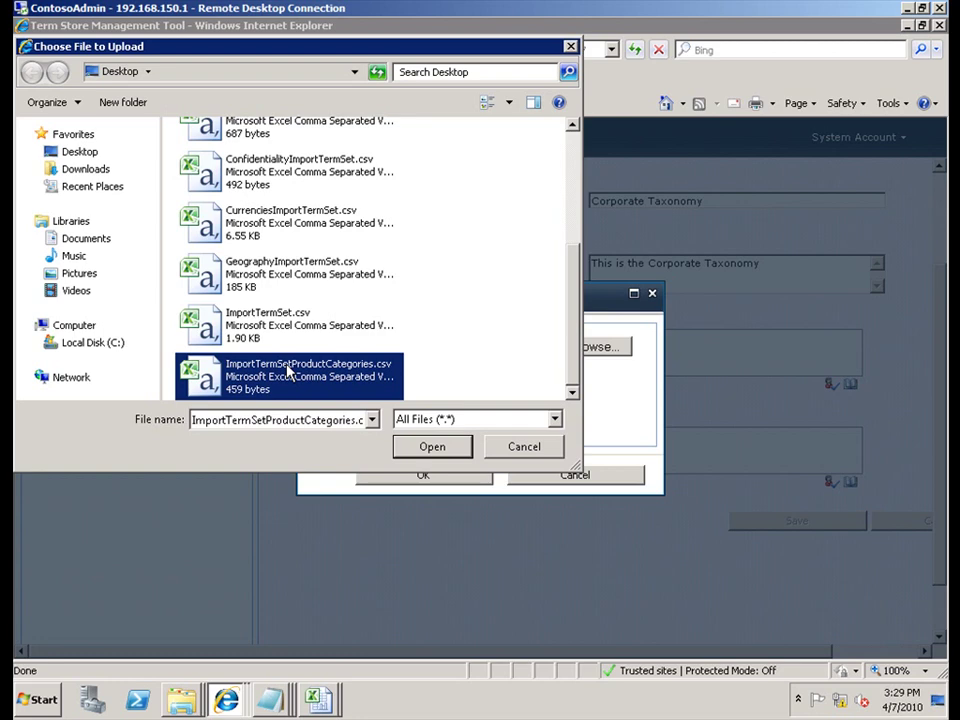
{"action": "left_click", "coordinate": [424, 447]}
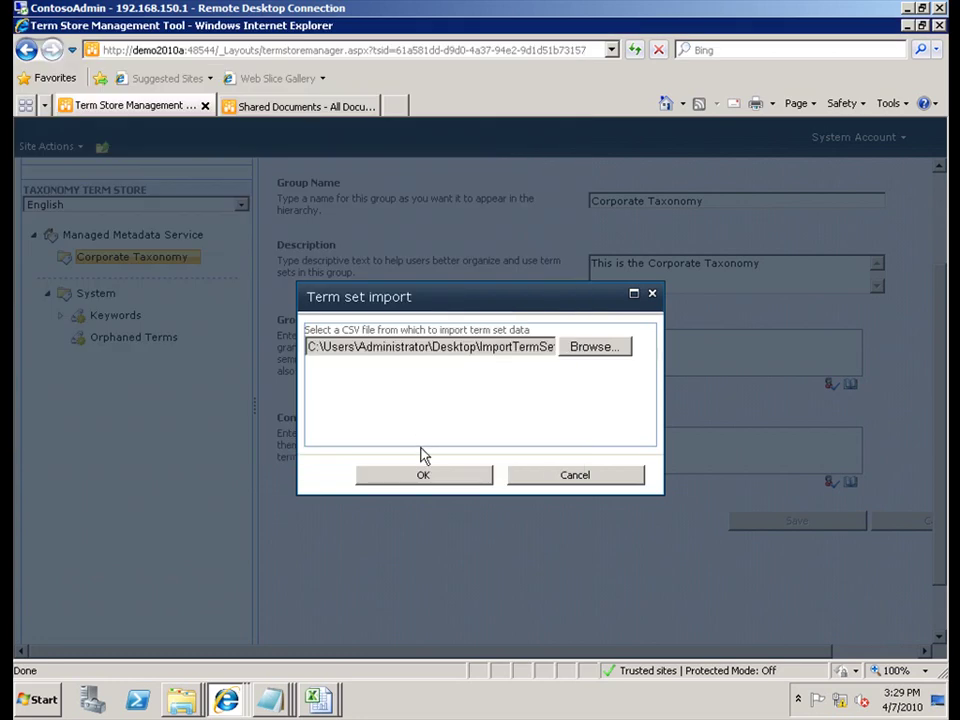
{"action": "left_click", "coordinate": [424, 477]}
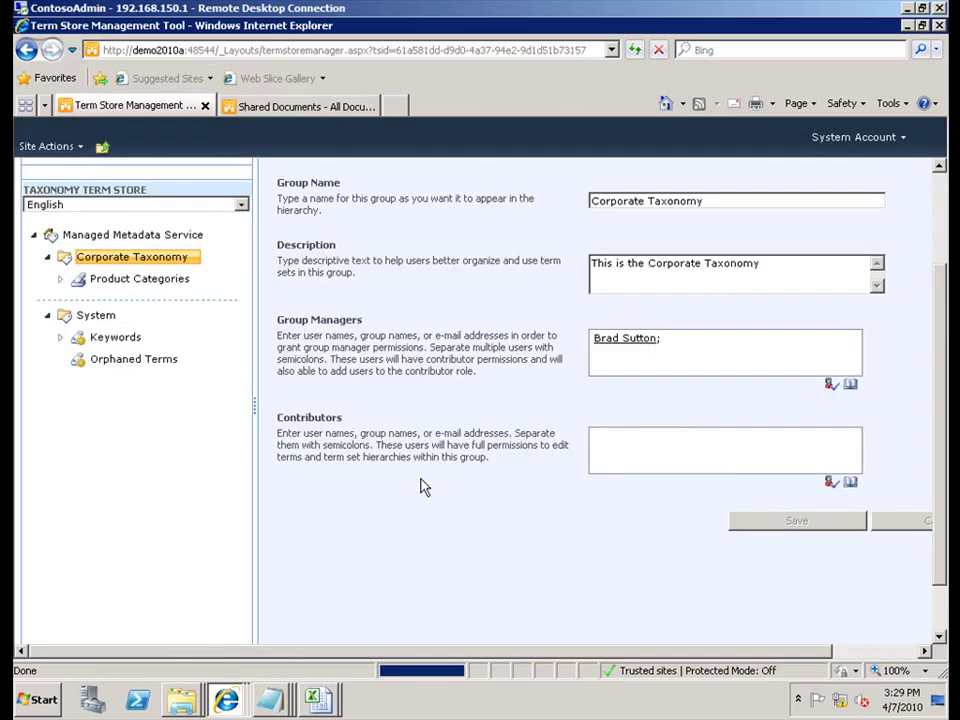
Browse Product Categories' Gears and Differentials terms, then reselect the Product Categories term set.
{"action": "left_click", "coordinate": [118, 281]}
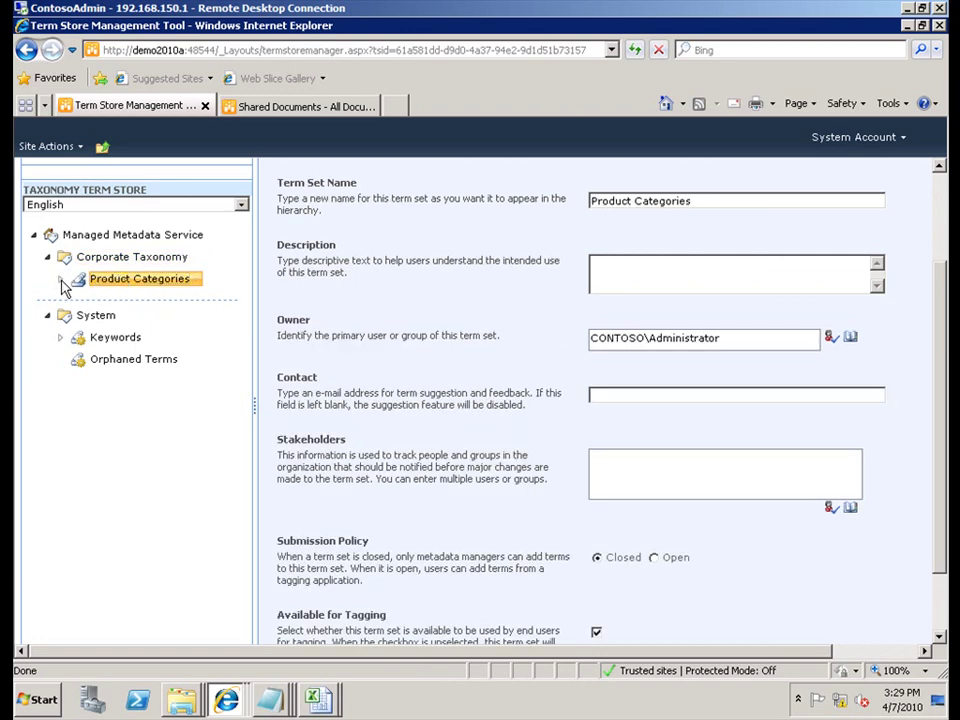
{"action": "left_click", "coordinate": [60, 280]}
{"action": "left_click", "coordinate": [120, 301]}
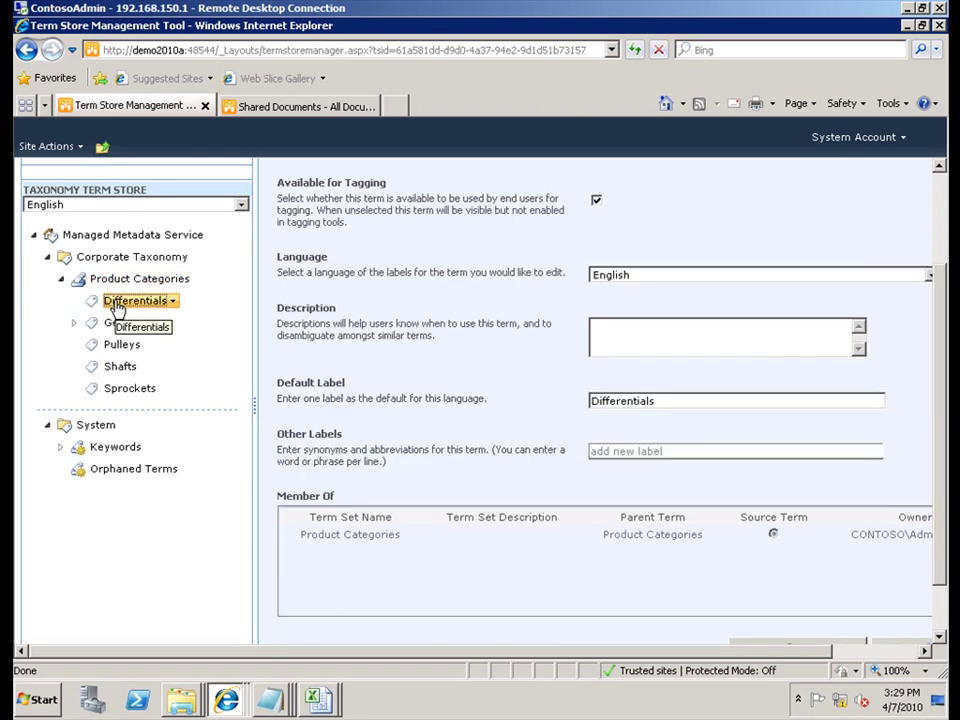
{"action": "left_click", "coordinate": [73, 322]}
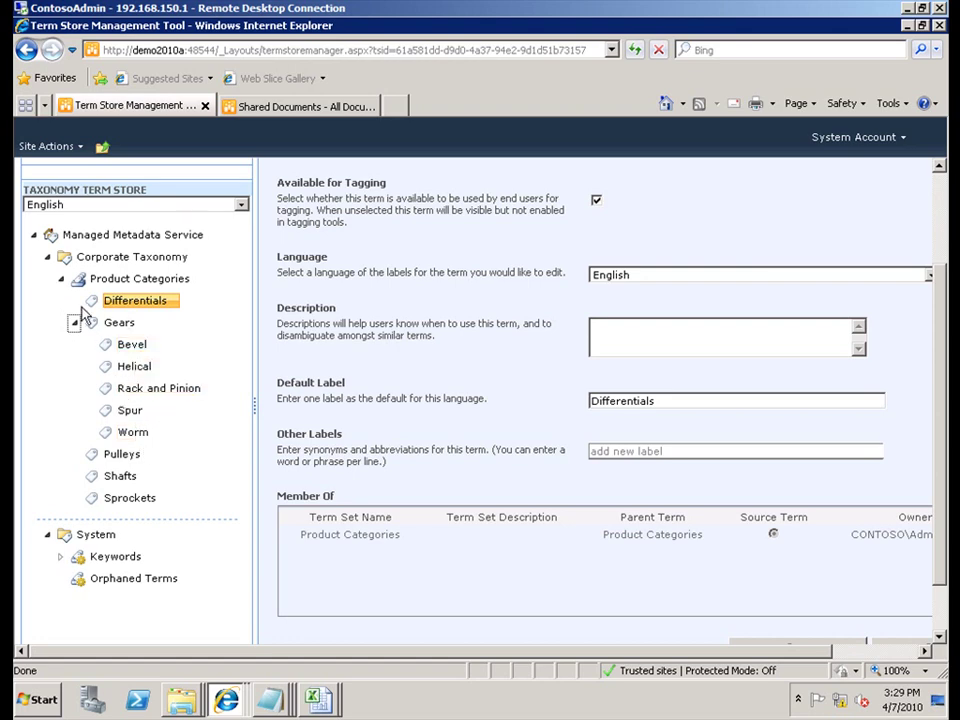
{"action": "left_click", "coordinate": [61, 281]}
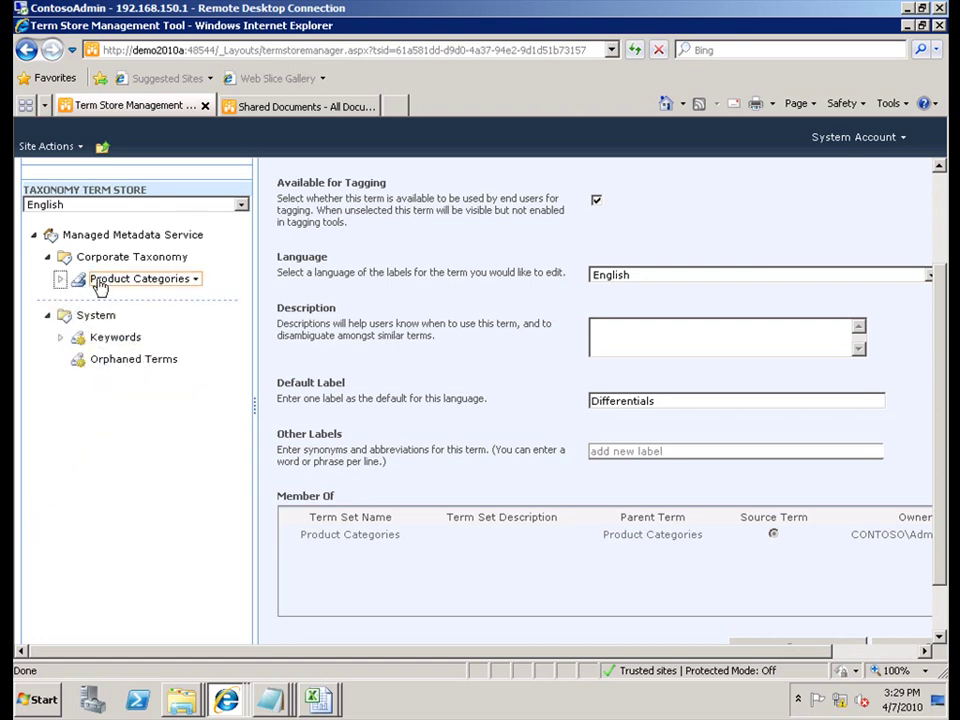
{"action": "left_click", "coordinate": [99, 285]}
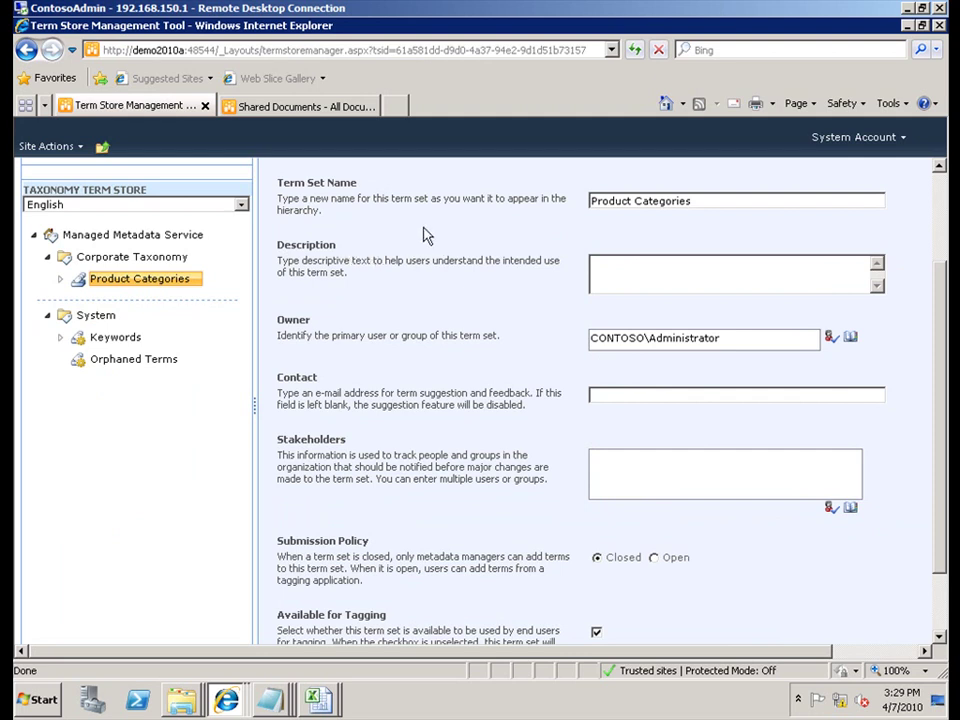
{"action": "left_click", "coordinate": [700, 202]}
{"action": "left_click", "coordinate": [690, 264]}
{"action": "scroll", "coordinate": [690, 294], "scroll_direction": "down", "scroll_amount": 1}
{"action": "scroll", "coordinate": [688, 296], "scroll_direction": "down", "scroll_amount": 1}
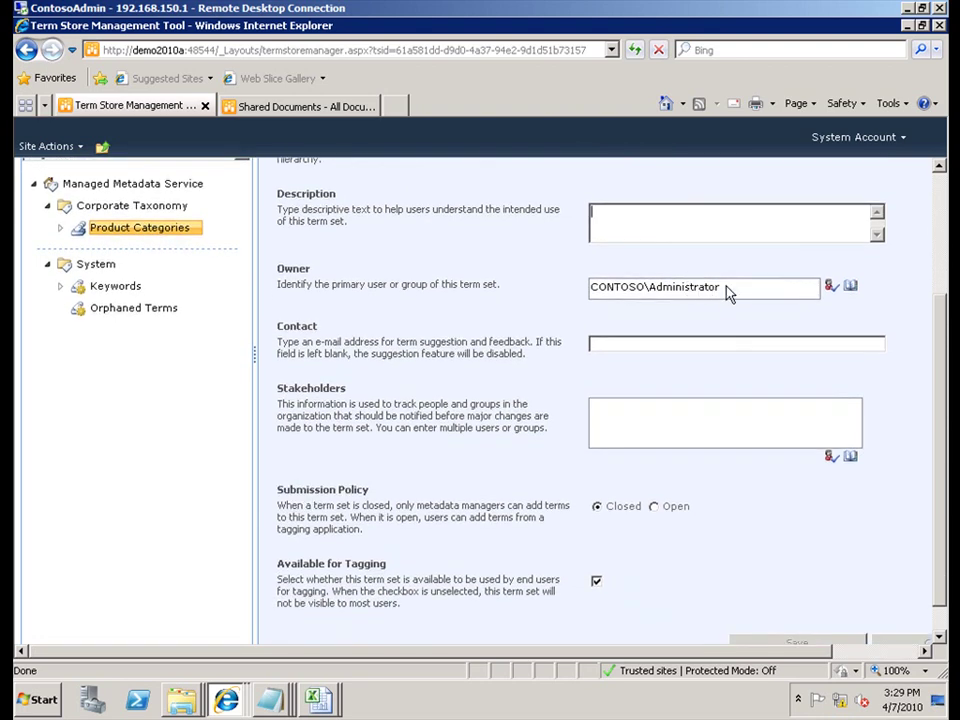
{"action": "left_click", "coordinate": [728, 289]}
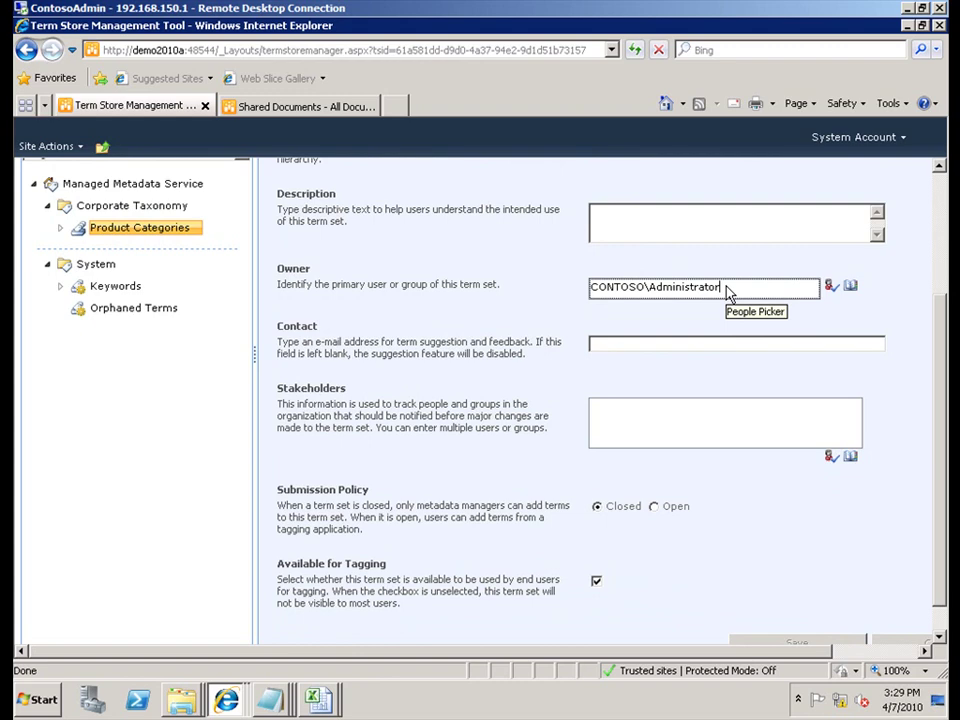
{"action": "scroll", "coordinate": [724, 291], "scroll_direction": "down", "scroll_amount": 1}
{"action": "left_click", "coordinate": [716, 306]}
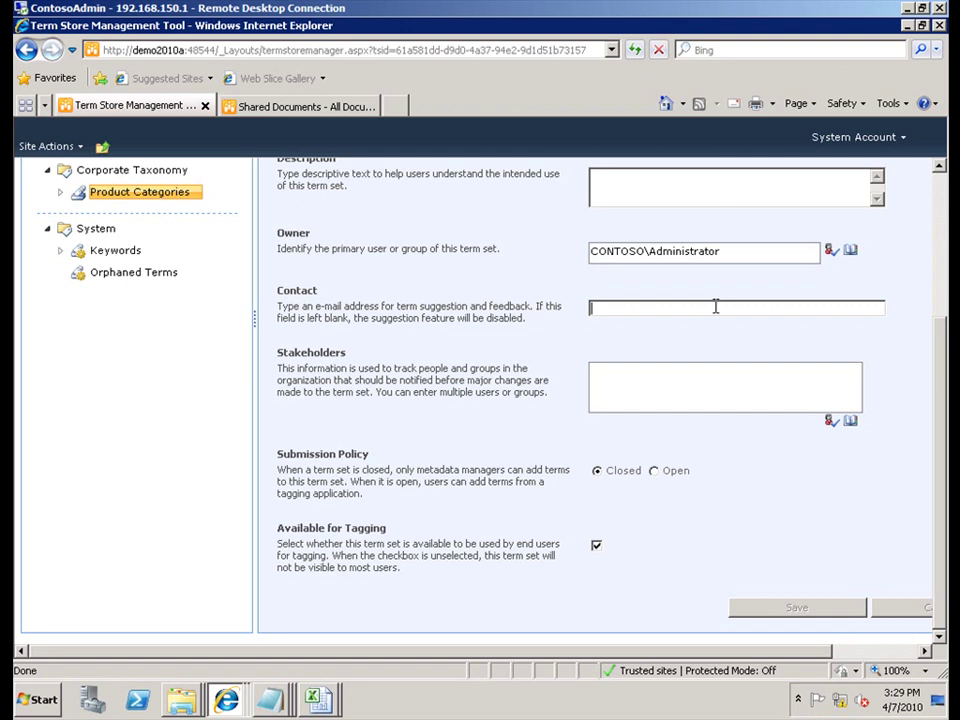
{"action": "left_click", "coordinate": [644, 396]}
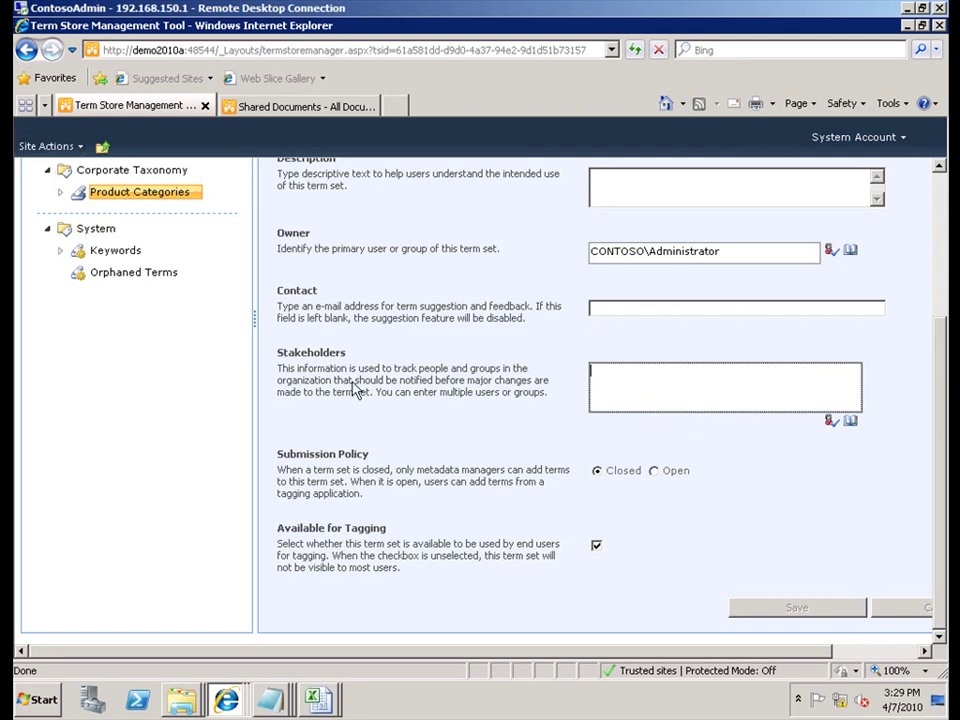
{"action": "left_click", "coordinate": [831, 419]}
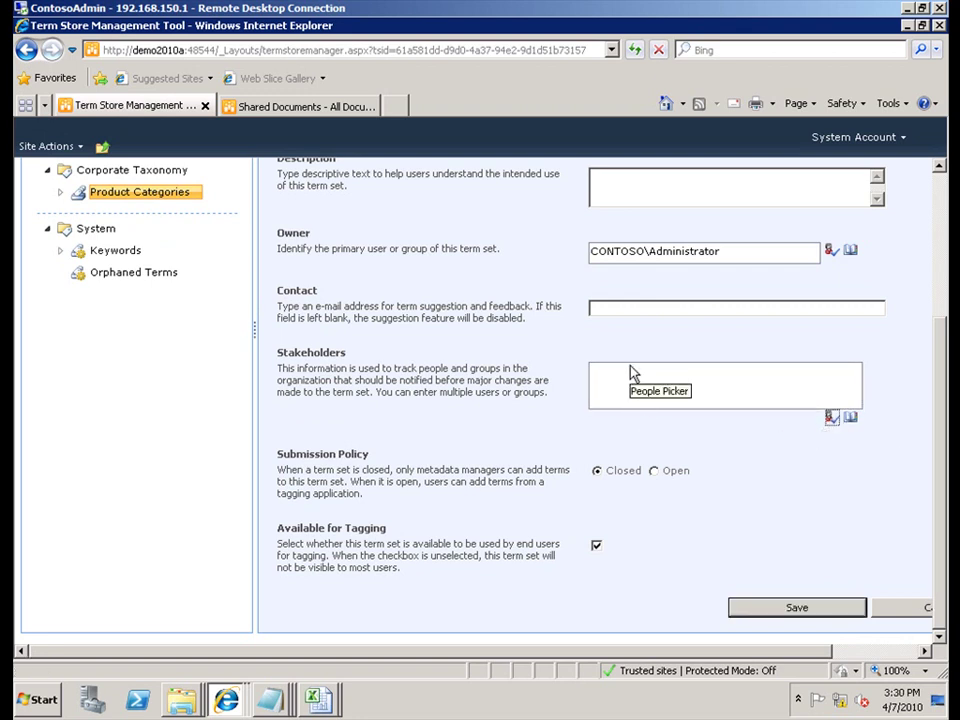
Search the directory for the colleague by name and add them as a Product Categories stakeholder.
{"action": "left_click", "coordinate": [849, 420]}
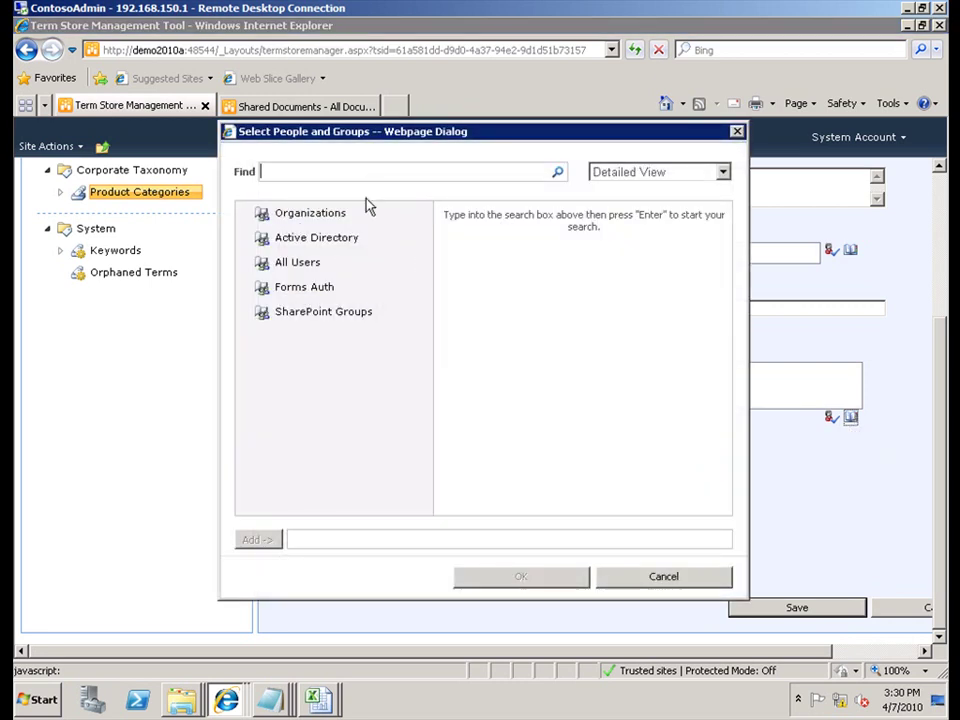
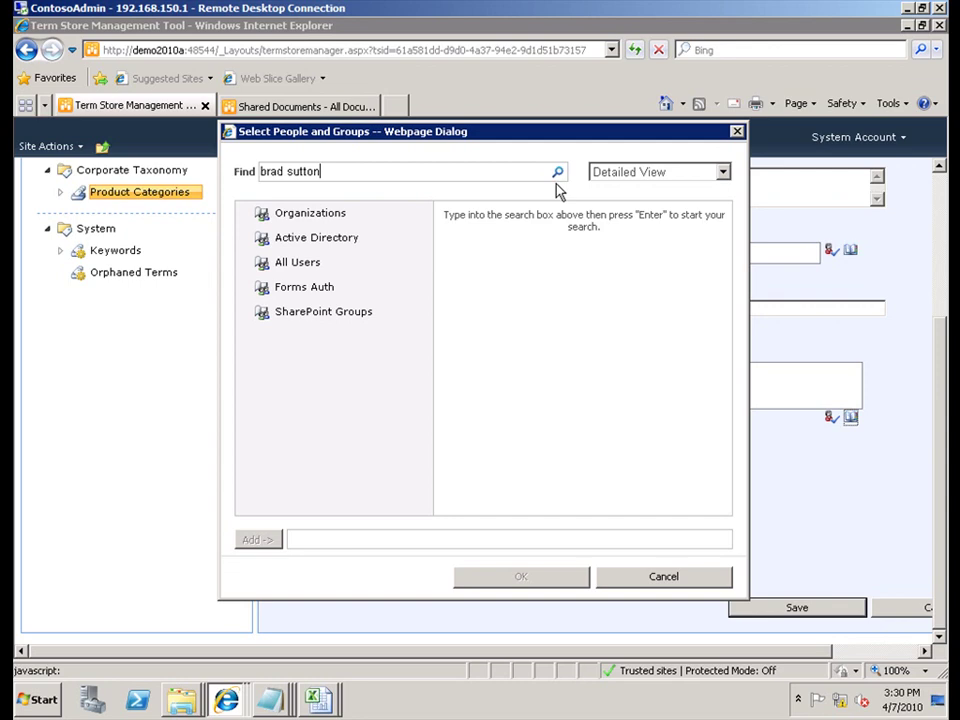
{"action": "left_click", "coordinate": [559, 179]}
{"action": "left_click", "coordinate": [503, 264]}
{"action": "left_click", "coordinate": [272, 540]}
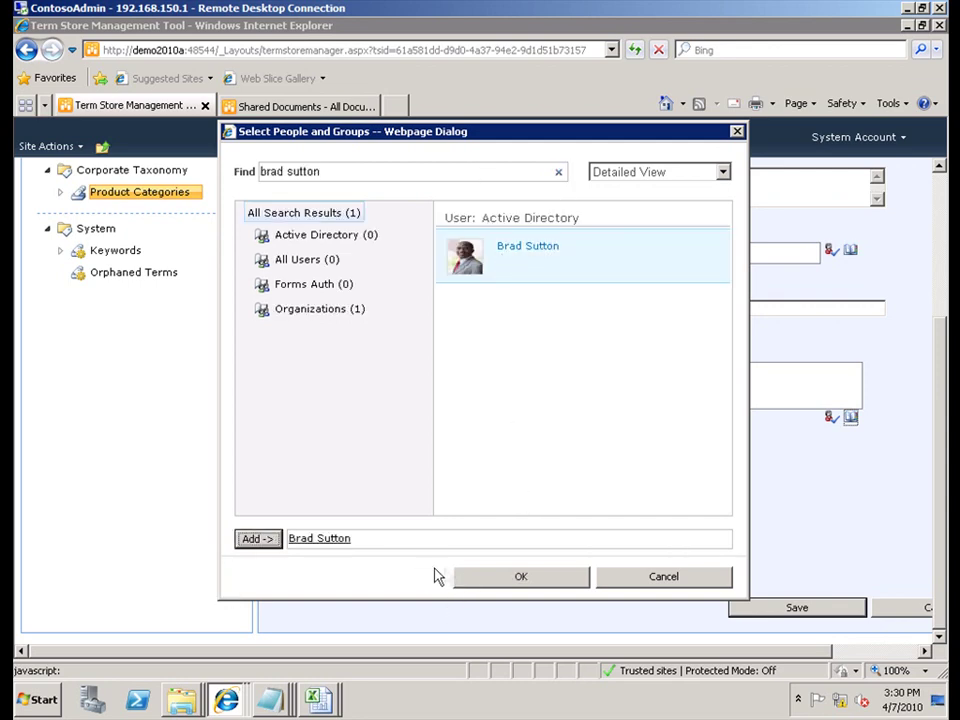
{"action": "left_click", "coordinate": [501, 585]}
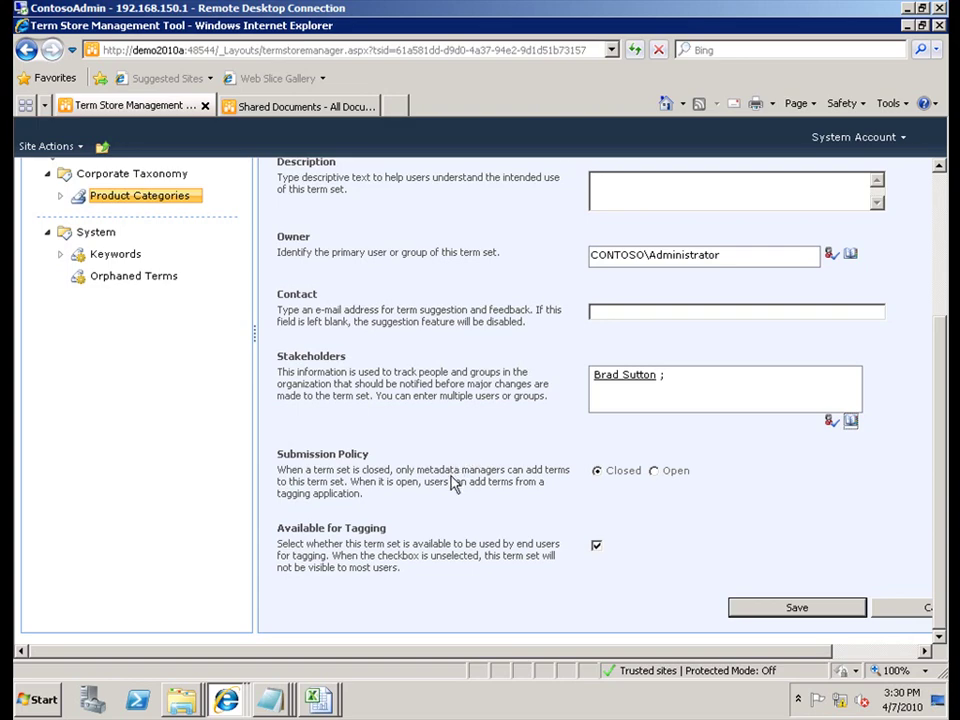
{"action": "left_click", "coordinate": [702, 388]}
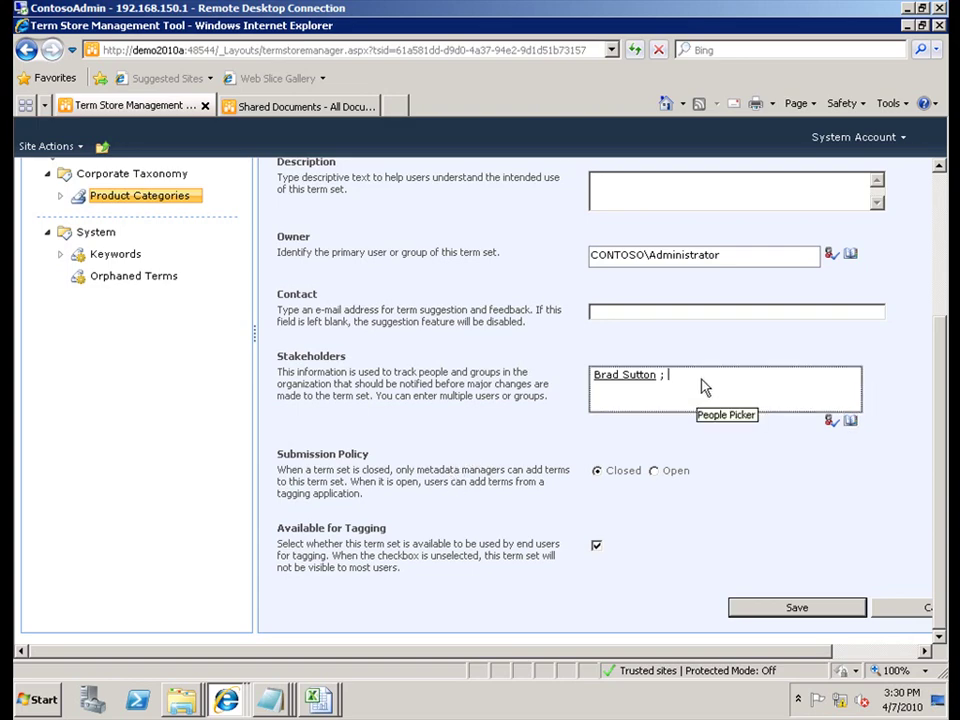
{"action": "scroll", "coordinate": [702, 388], "scroll_direction": "up", "scroll_amount": 3}
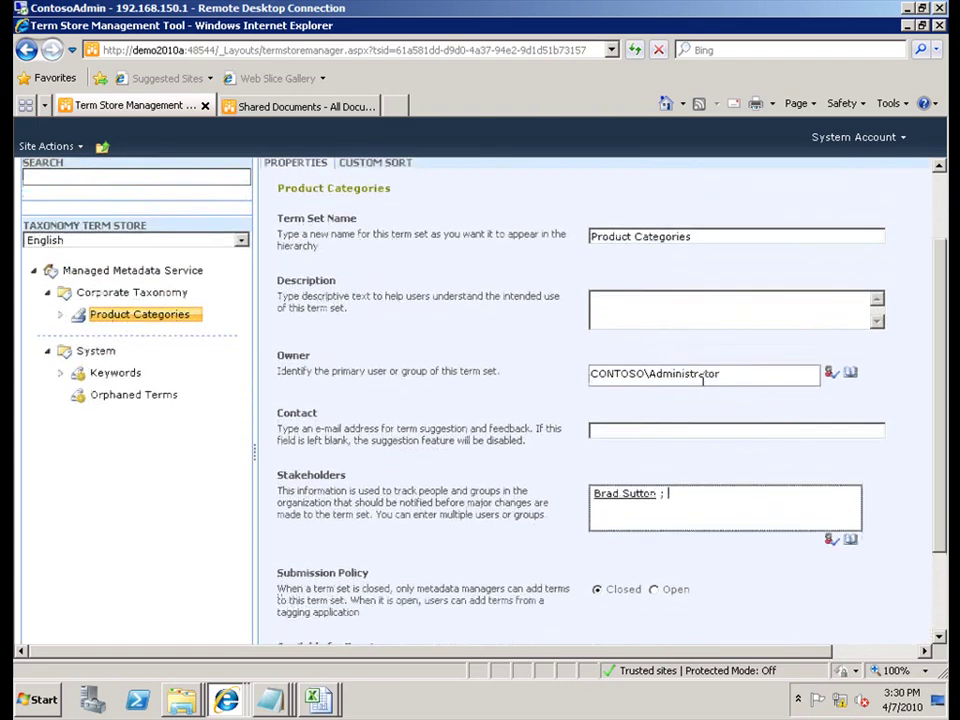
{"action": "scroll", "coordinate": [702, 382], "scroll_direction": "down", "scroll_amount": 2}
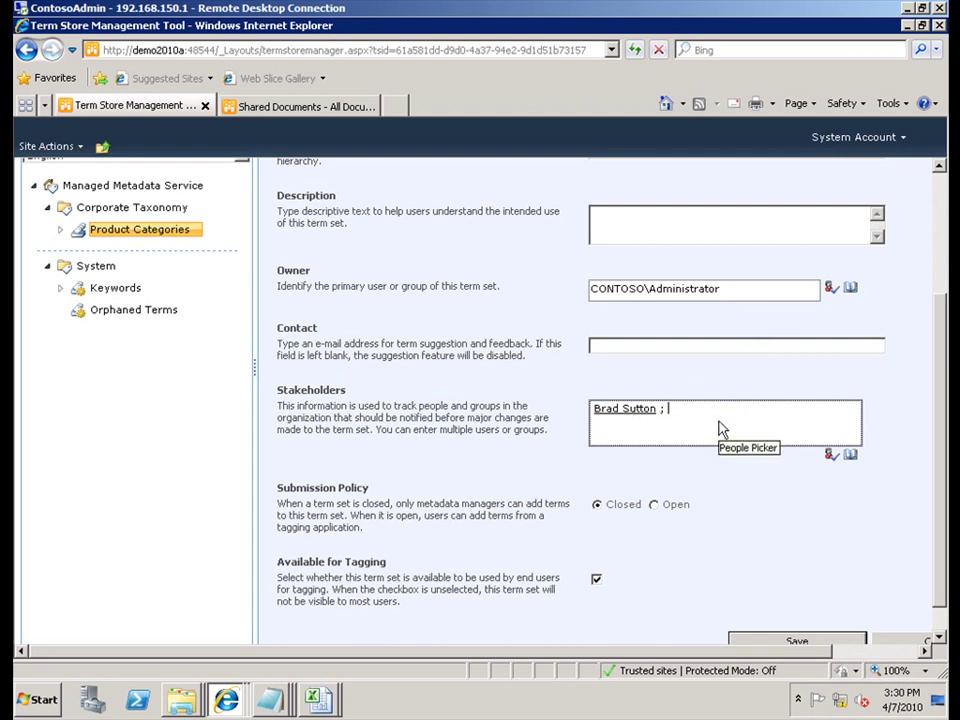
Stay on the unsaved Product Categories changes and save the term set.
{"action": "mouse_move", "coordinate": [103, 215]}
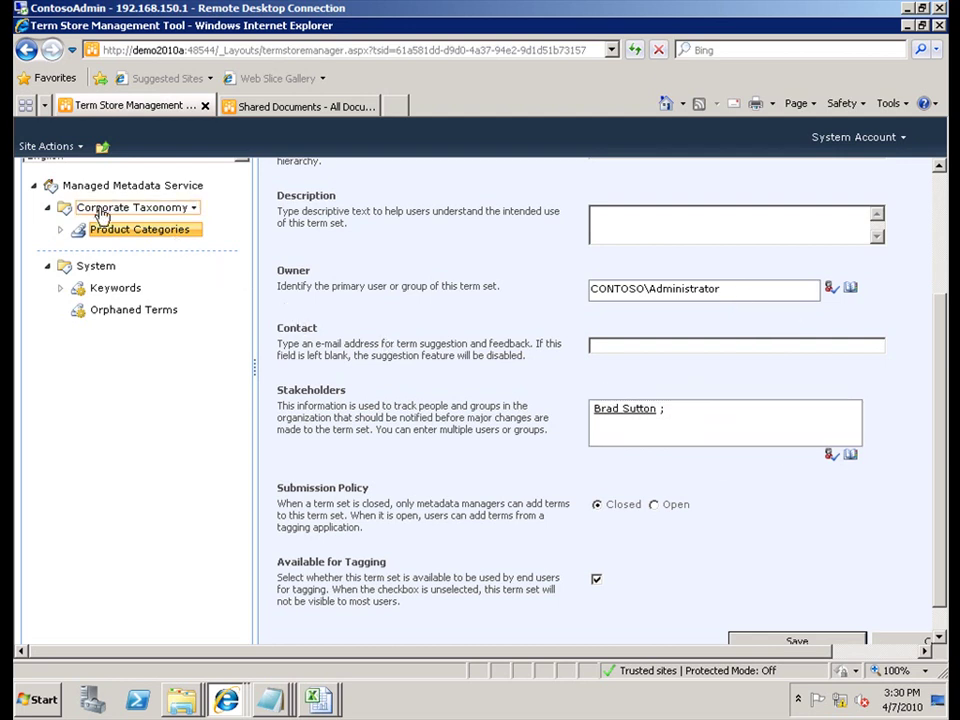
{"action": "left_click", "coordinate": [103, 212]}
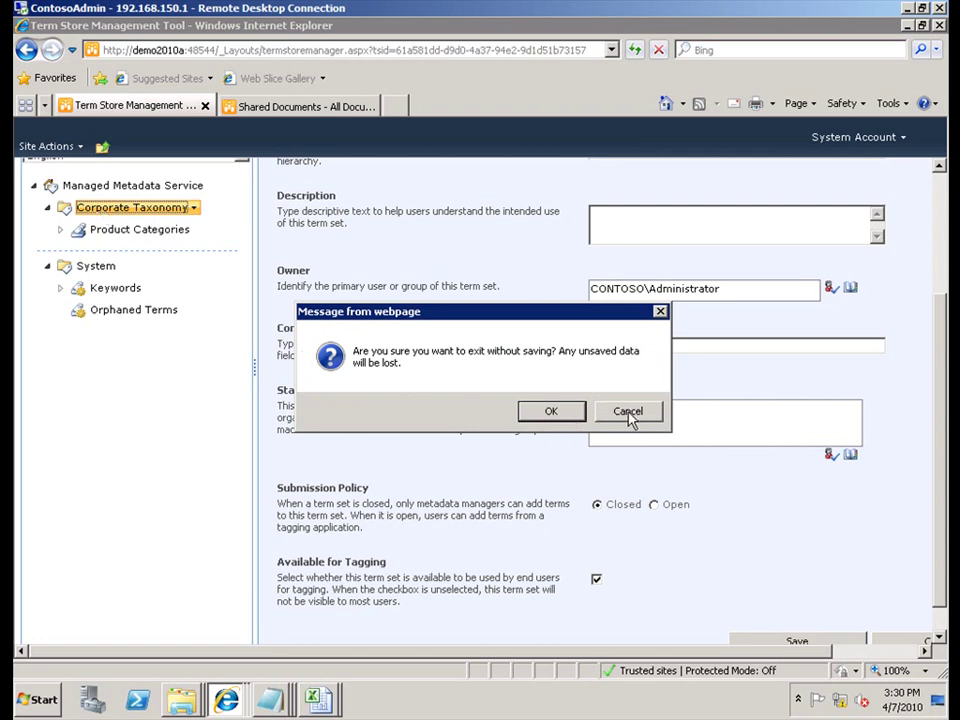
{"action": "left_click", "coordinate": [630, 413]}
{"action": "scroll", "coordinate": [686, 563], "scroll_direction": "down", "scroll_amount": 2}
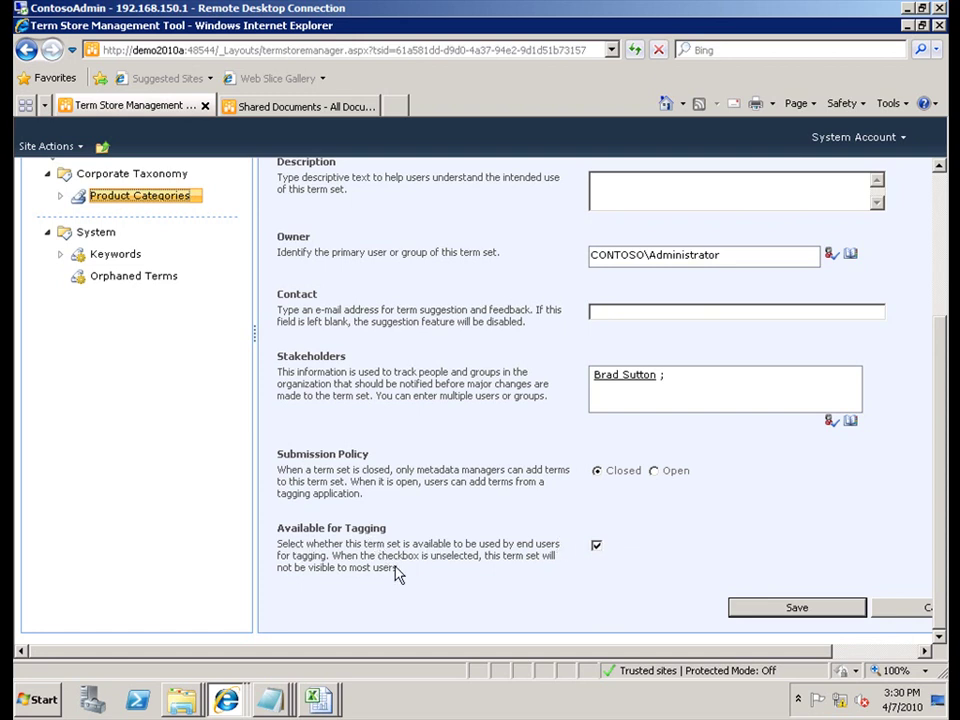
{"action": "left_click", "coordinate": [763, 610]}
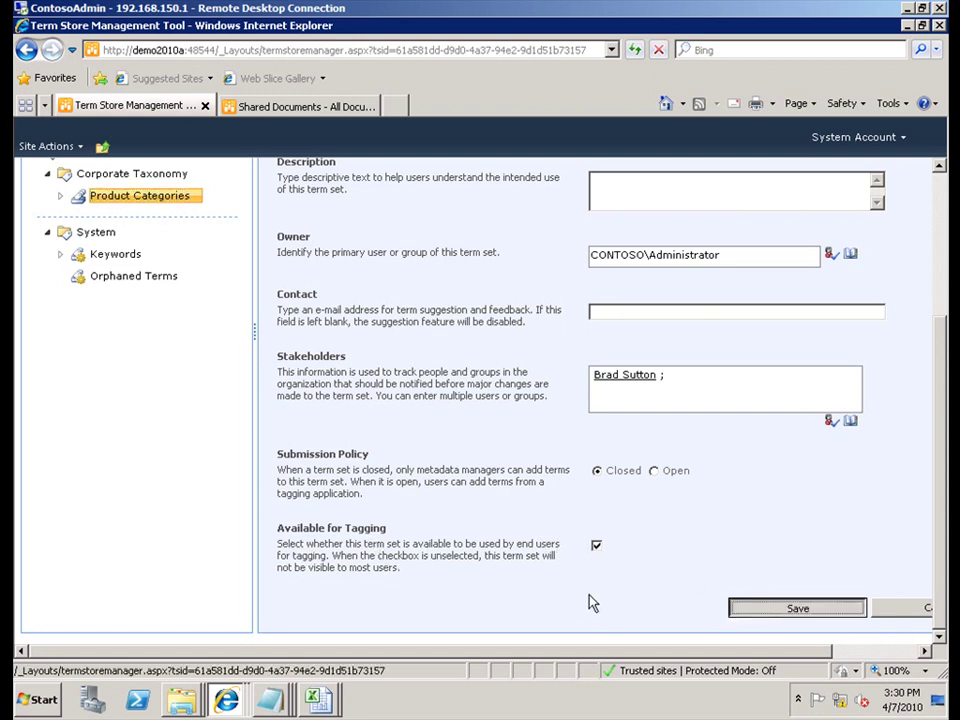
Check the Corporate Taxonomy Group Managers, then confirm Product Categories kept its stakeholder.
{"action": "left_click", "coordinate": [122, 183]}
{"action": "left_click", "coordinate": [804, 296]}
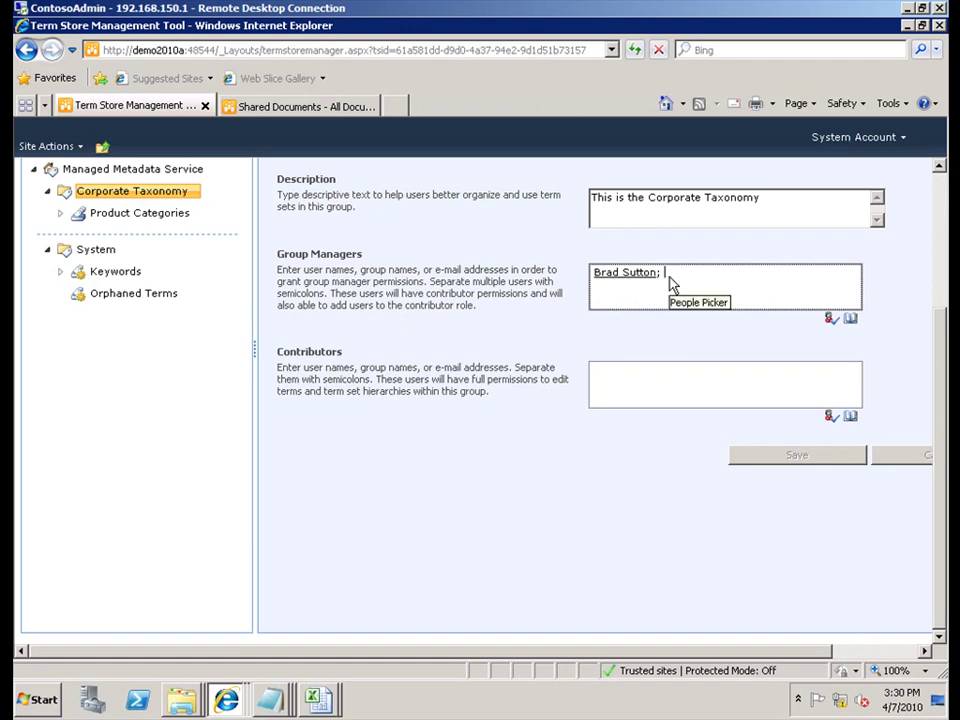
{"action": "left_click", "coordinate": [175, 216]}
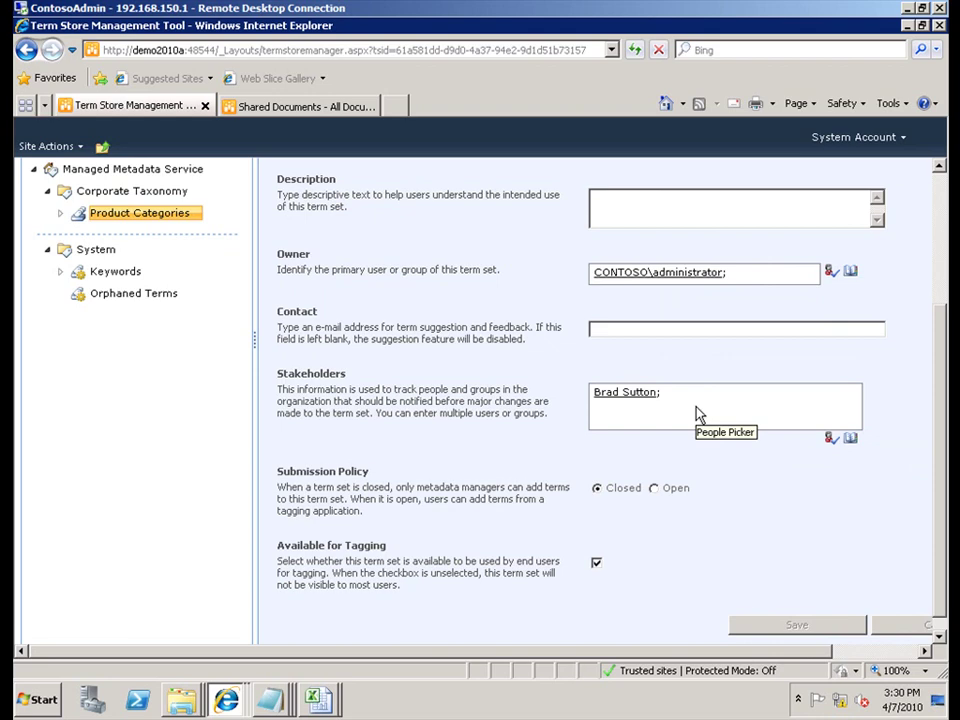
{"action": "scroll", "coordinate": [699, 414], "scroll_direction": "down", "scroll_amount": 1}
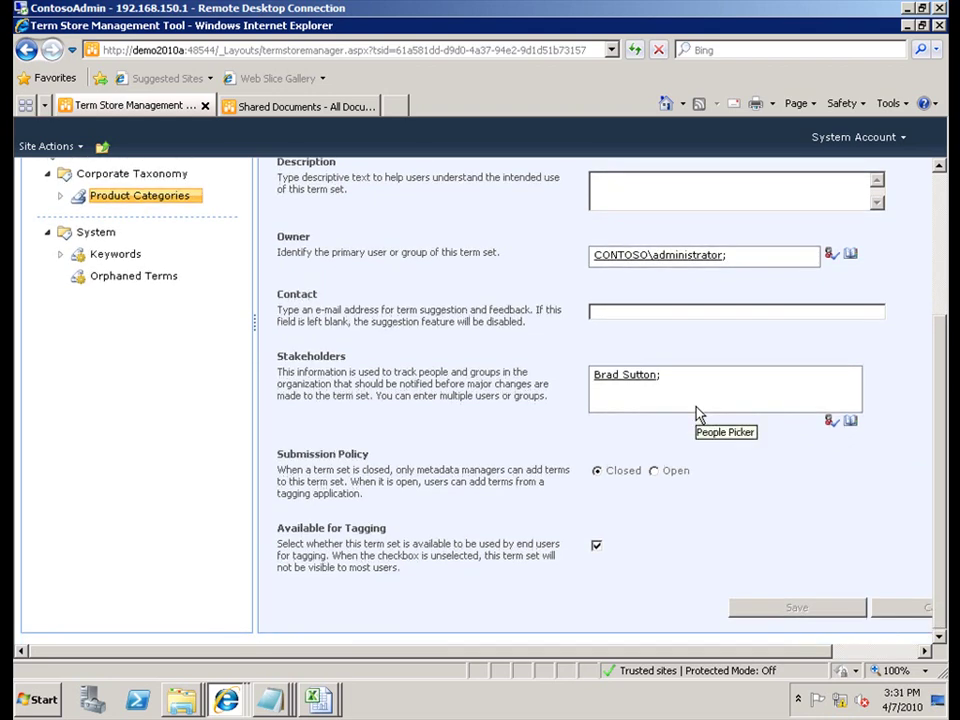
Expand the System Keywords term set and page through its keywords.
{"action": "left_click", "coordinate": [110, 258]}
{"action": "left_click", "coordinate": [60, 255]}
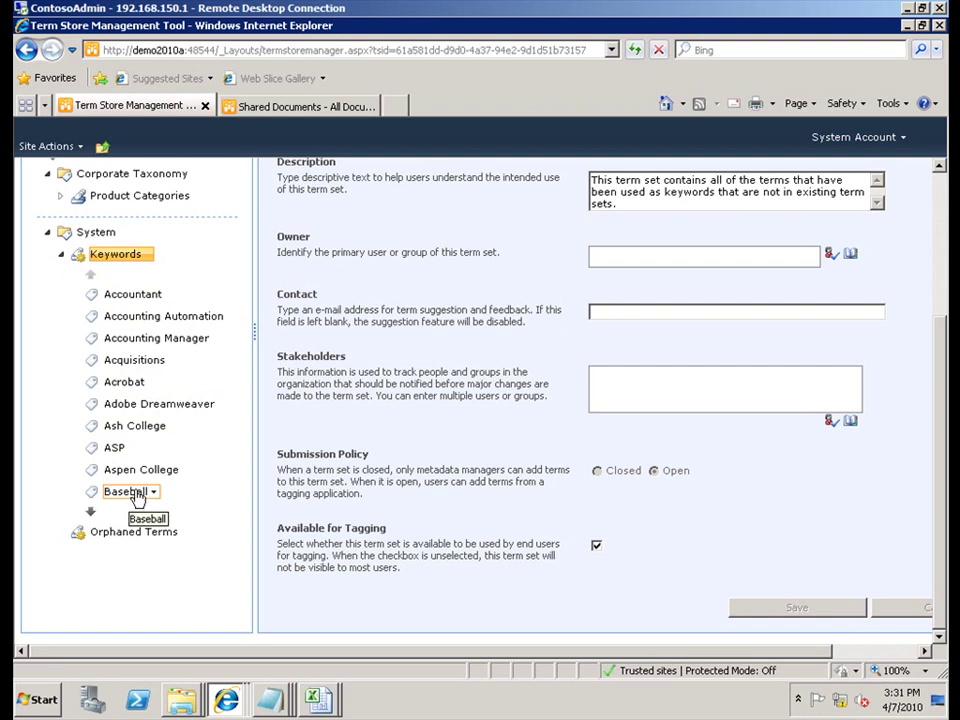
{"action": "left_click", "coordinate": [90, 511]}
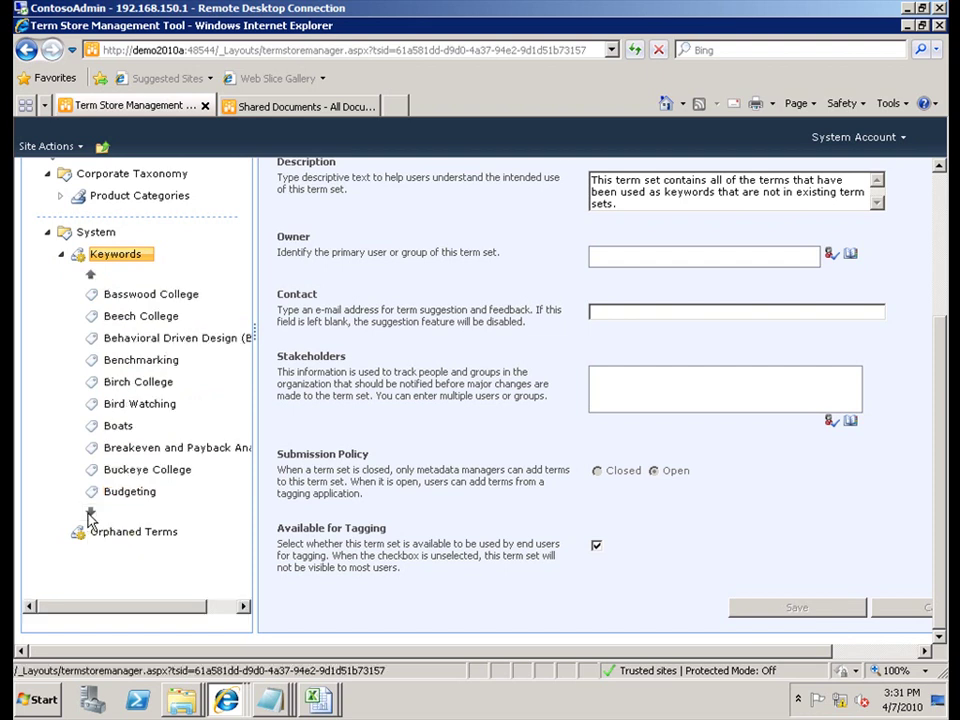
{"action": "left_click", "coordinate": [90, 276]}
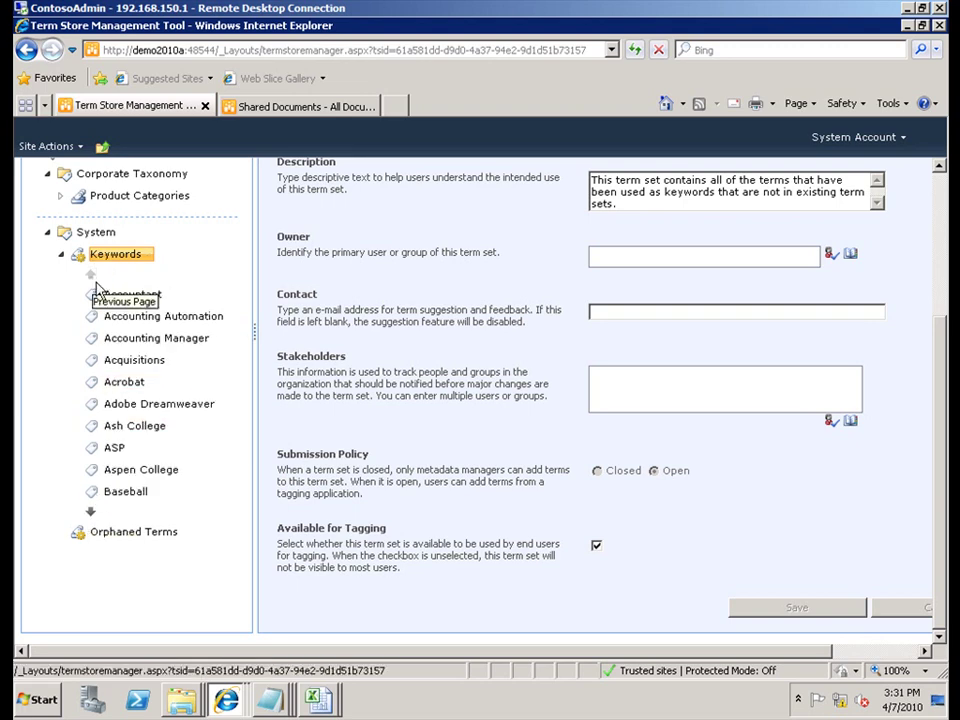
Show the Acquisitions keyword's properties and its Move/Delete Keyword actions without choosing one.
{"action": "left_click", "coordinate": [137, 360]}
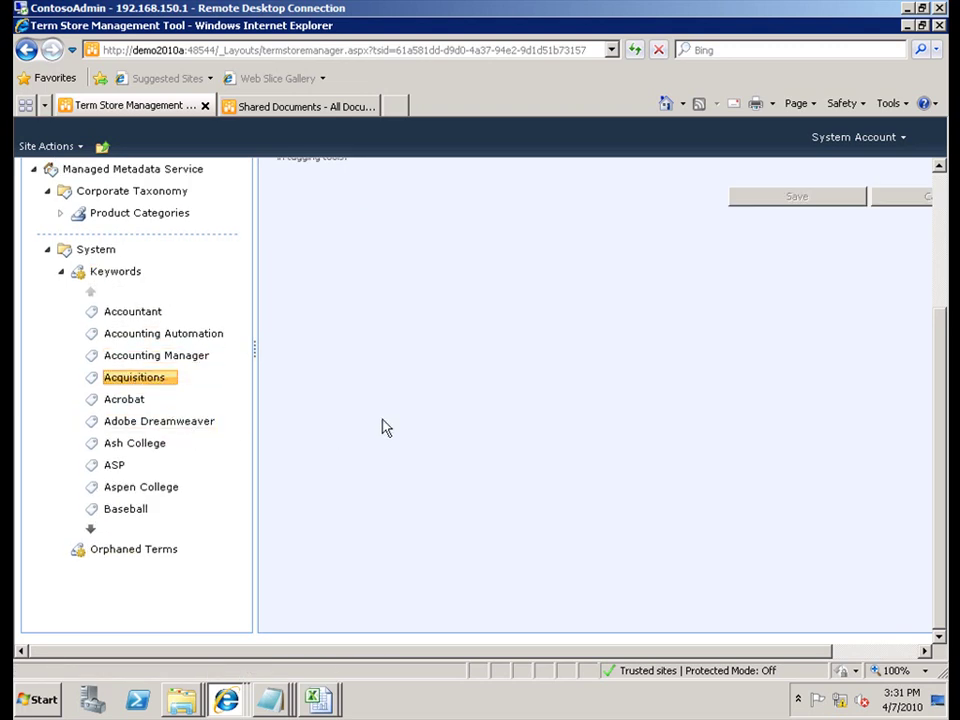
{"action": "left_click", "coordinate": [171, 380]}
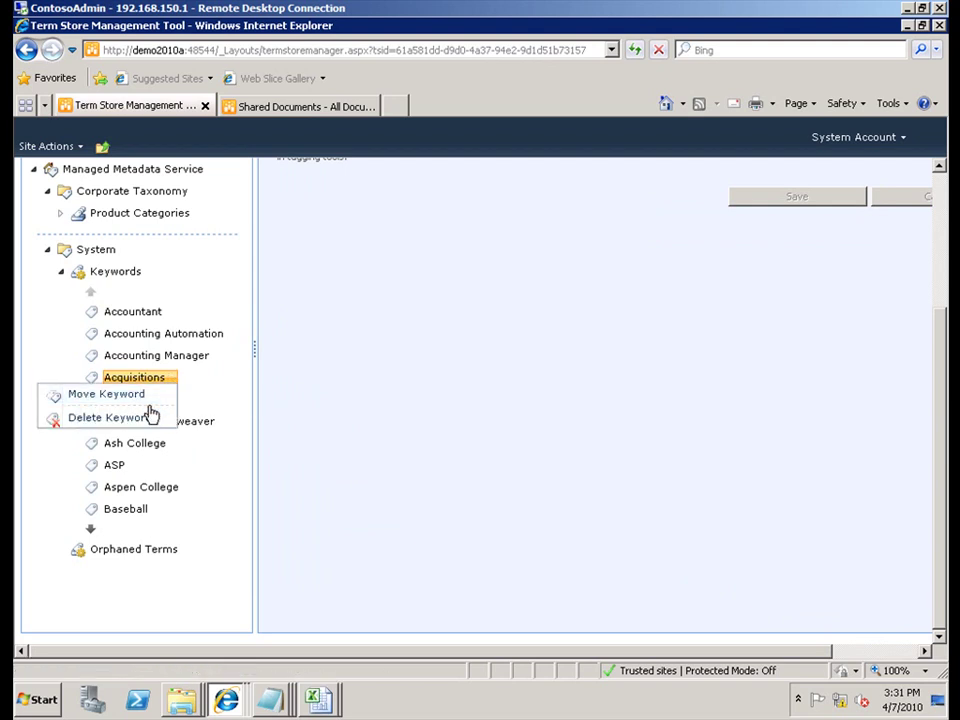
{"action": "left_click", "coordinate": [452, 376]}
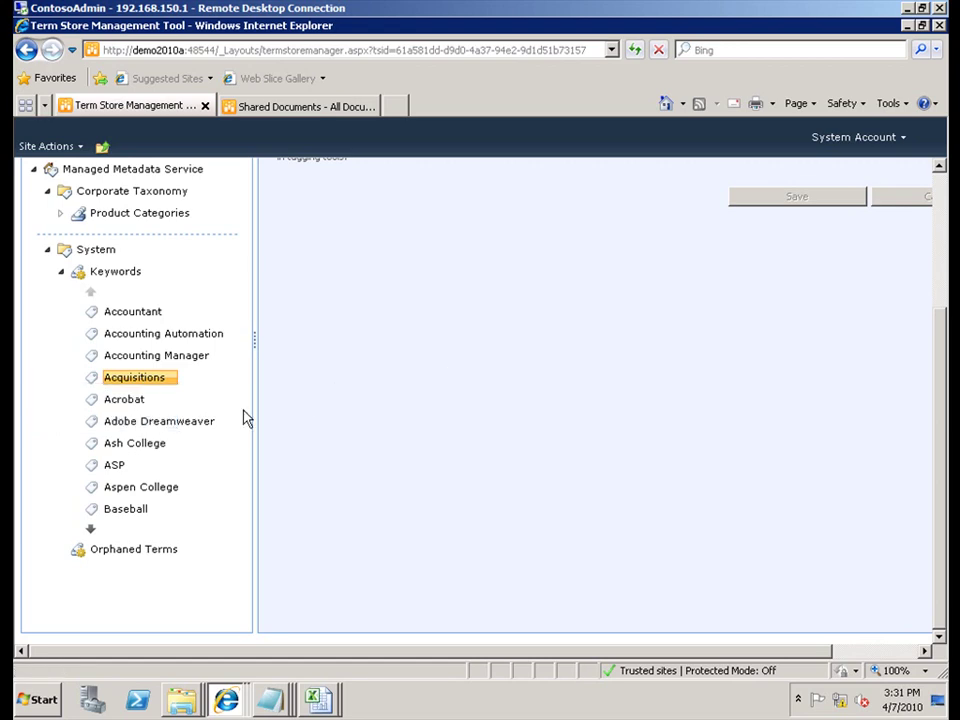
{"action": "scroll", "coordinate": [100, 310], "scroll_direction": "up", "scroll_amount": 3}
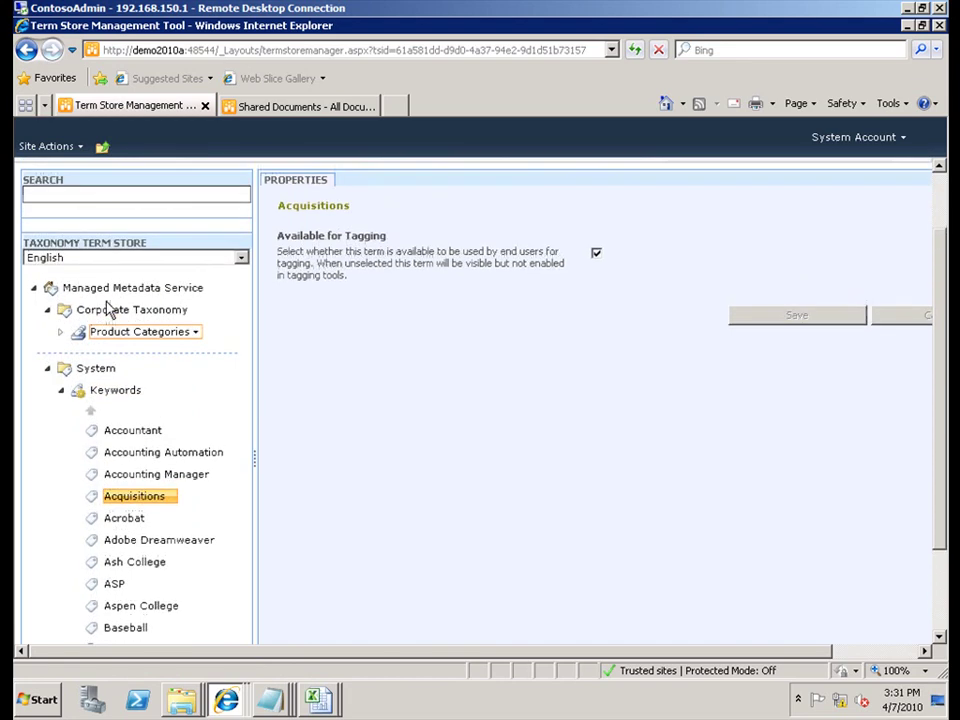
Select Differentials under Product Categories and list its Create, Copy and Merge term actions.
{"action": "left_click", "coordinate": [64, 342]}
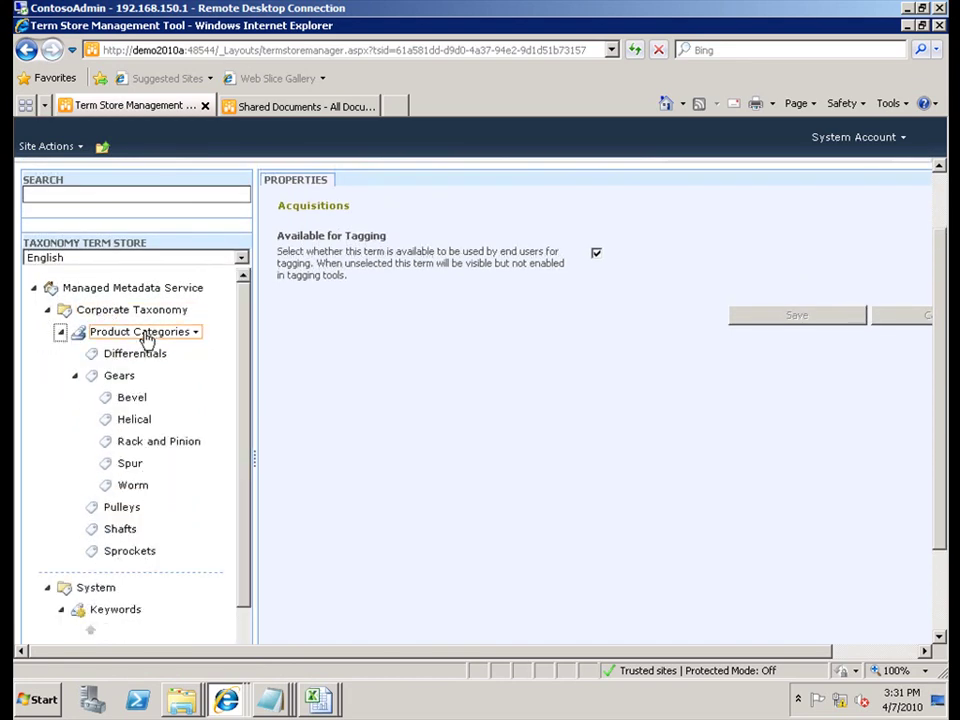
{"action": "left_click", "coordinate": [146, 334]}
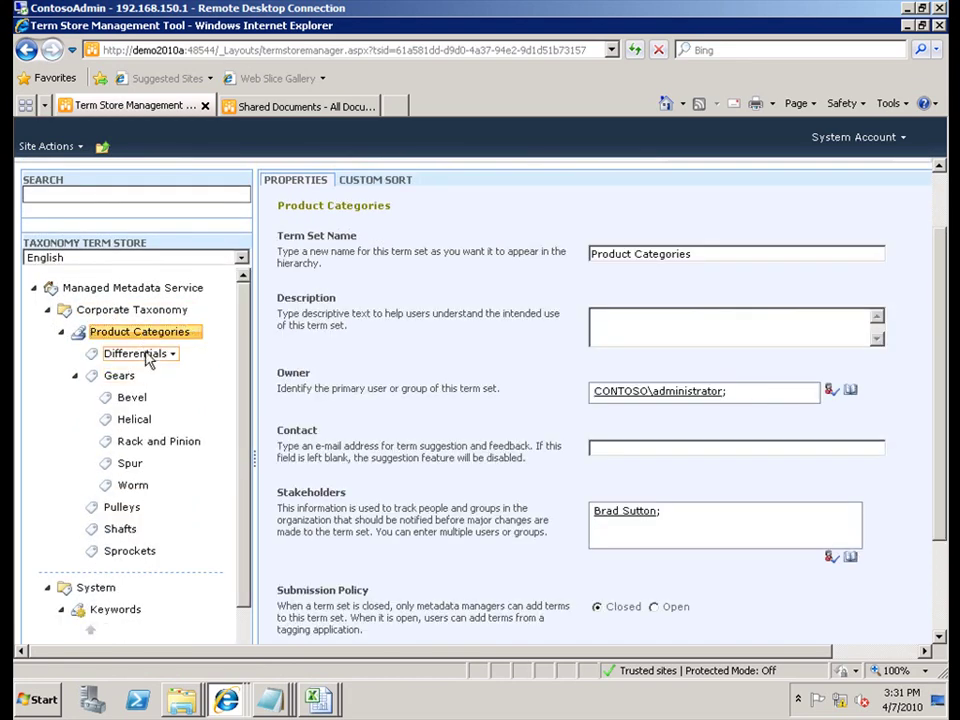
{"action": "left_click", "coordinate": [162, 358]}
{"action": "left_click", "coordinate": [173, 355]}
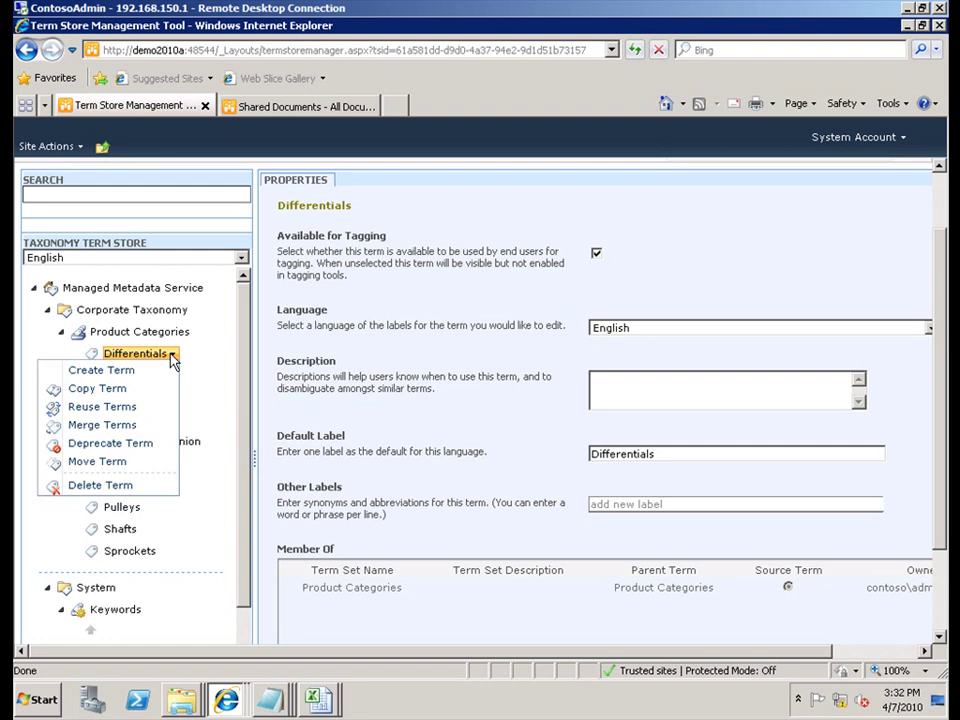
Scroll through Differentials' properties leaving Other Labels empty, then go to Shared Documents.
{"action": "left_click", "coordinate": [437, 348]}
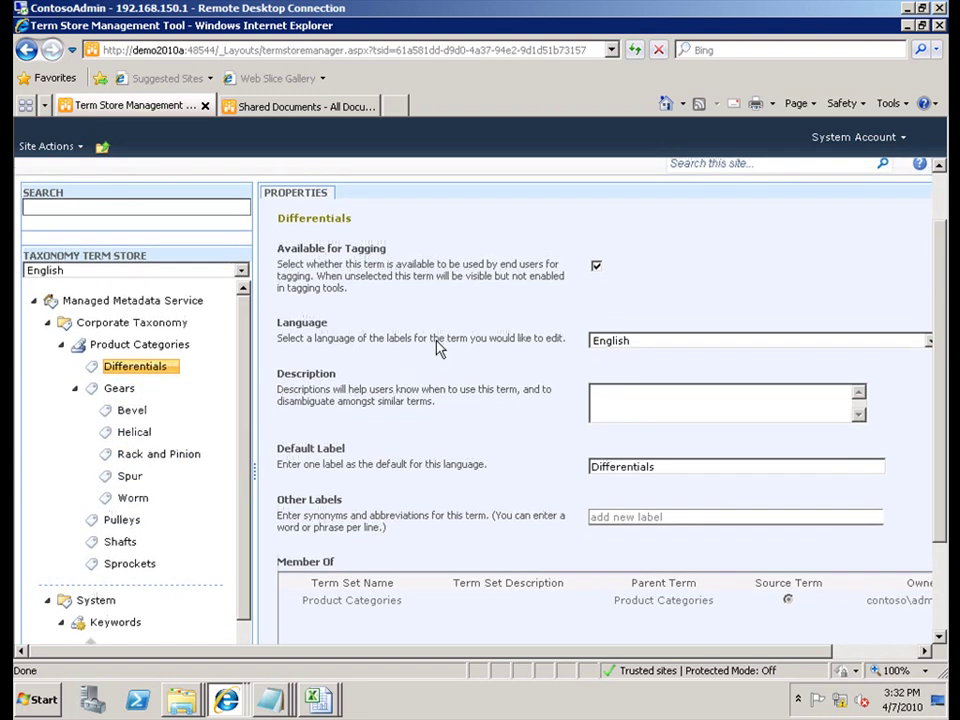
{"action": "scroll", "coordinate": [437, 348], "scroll_direction": "down", "scroll_amount": 1}
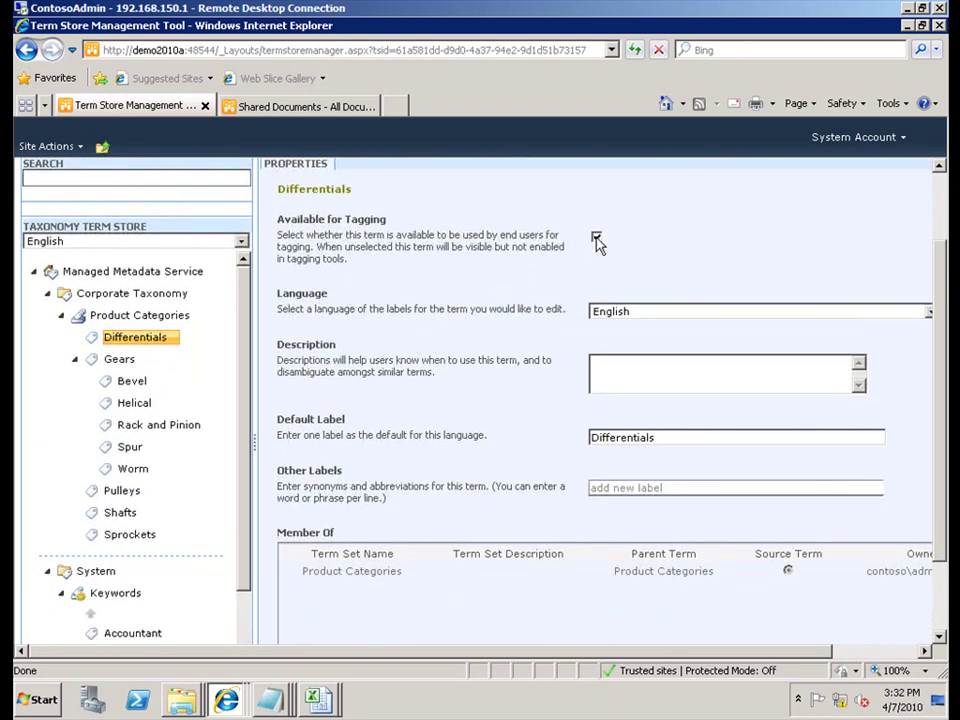
{"action": "scroll", "coordinate": [480, 386], "scroll_direction": "down", "scroll_amount": 1}
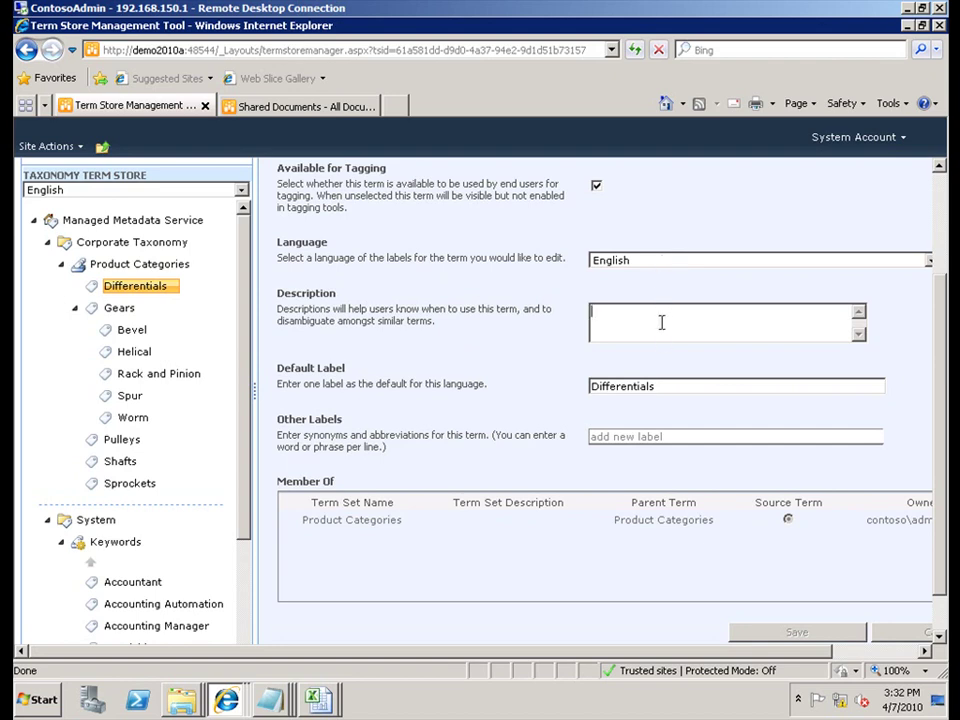
{"action": "scroll", "coordinate": [661, 322], "scroll_direction": "down", "scroll_amount": 1}
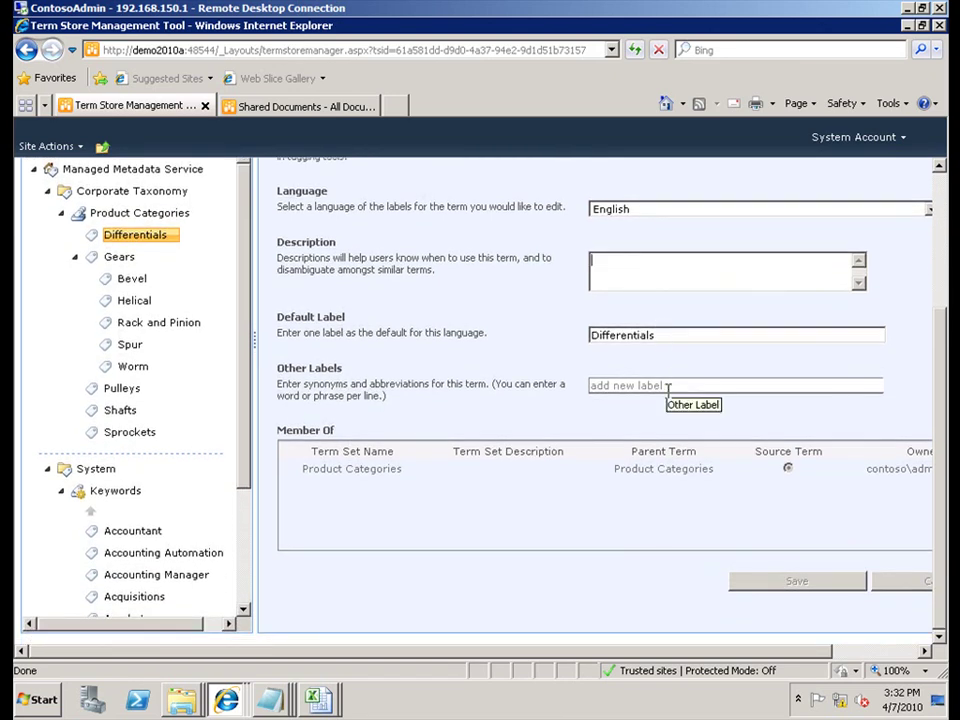
{"action": "left_click", "coordinate": [668, 388]}
{"action": "left_click", "coordinate": [522, 427]}
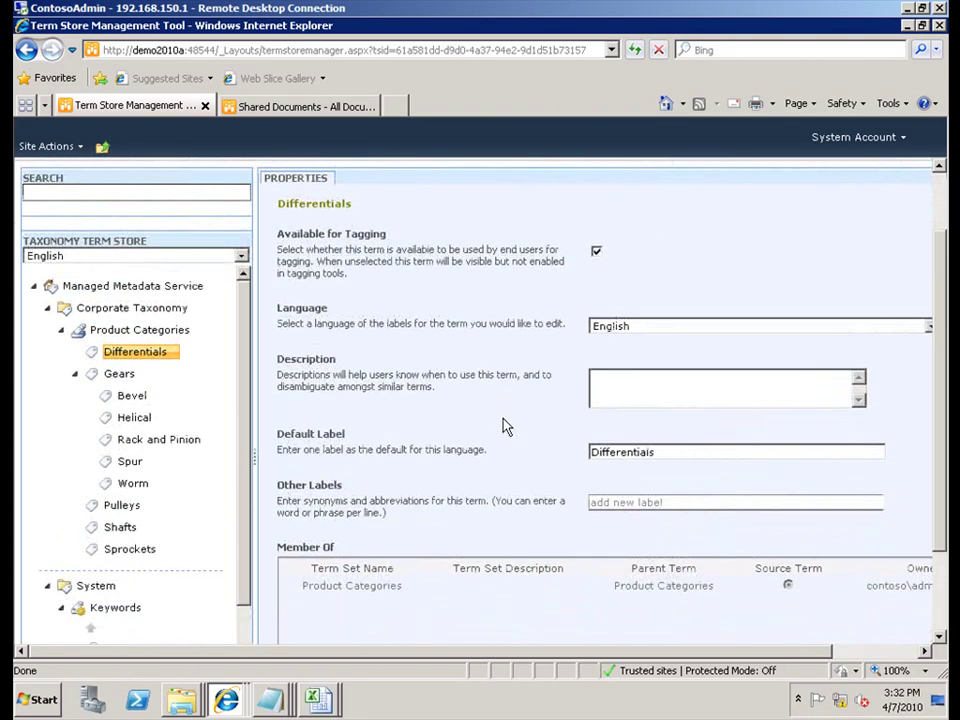
{"action": "scroll", "coordinate": [505, 427], "scroll_direction": "down", "scroll_amount": 3}
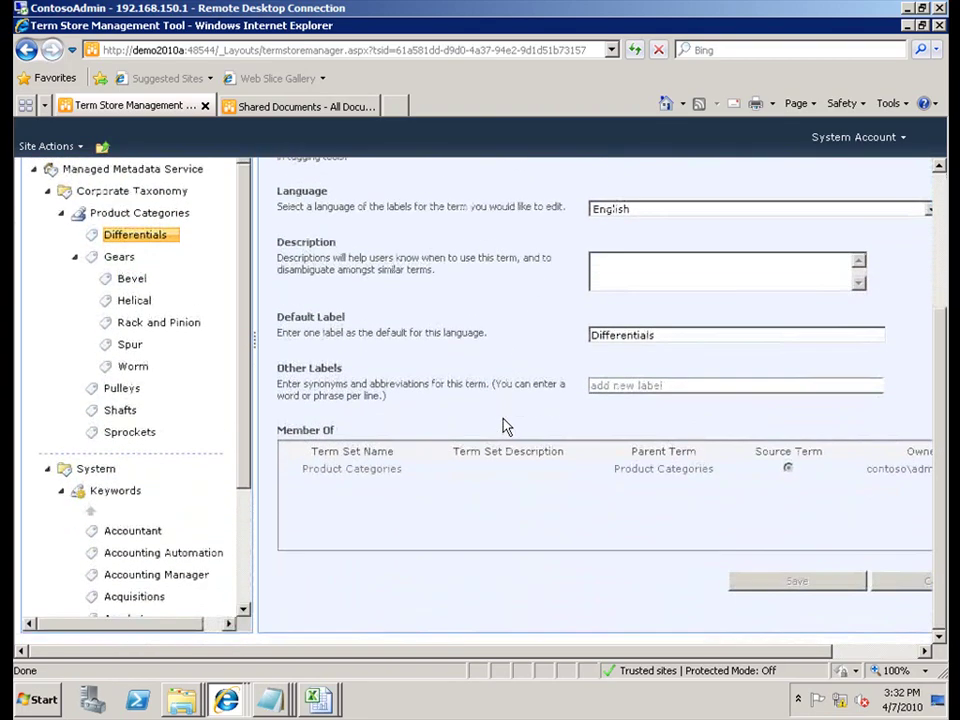
{"action": "left_click", "coordinate": [305, 106]}
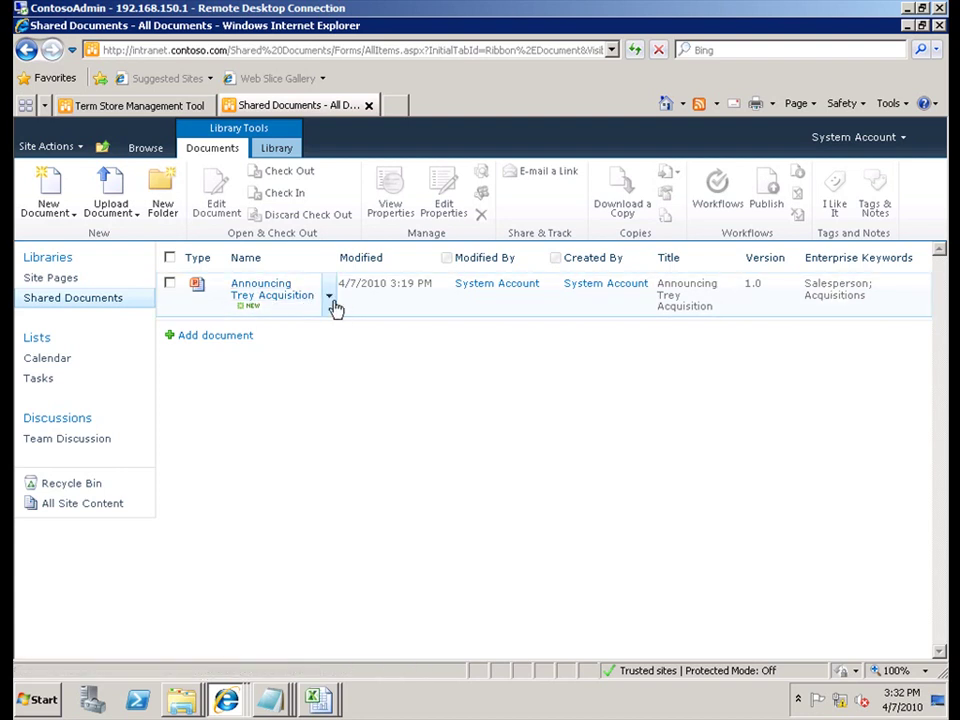
Preview 'di' keyword suggestions in Announcing Trey Acquisition's Enterprise Keywords, cancel, and return to Term Store.
{"action": "left_click", "coordinate": [330, 300]}
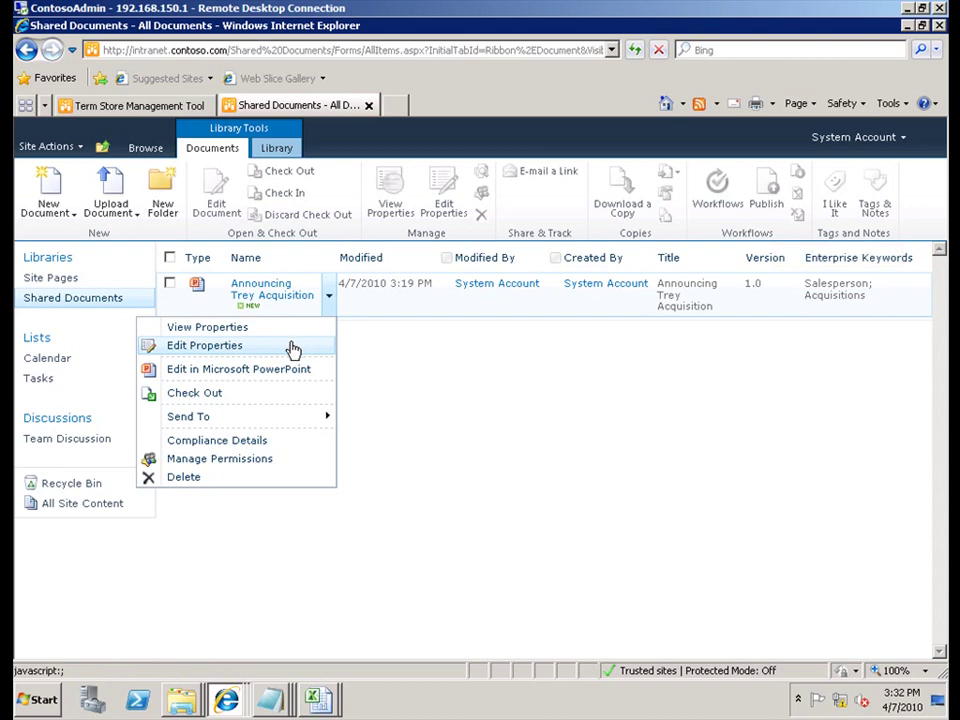
{"action": "left_click", "coordinate": [293, 349]}
{"action": "left_click", "coordinate": [564, 447]}
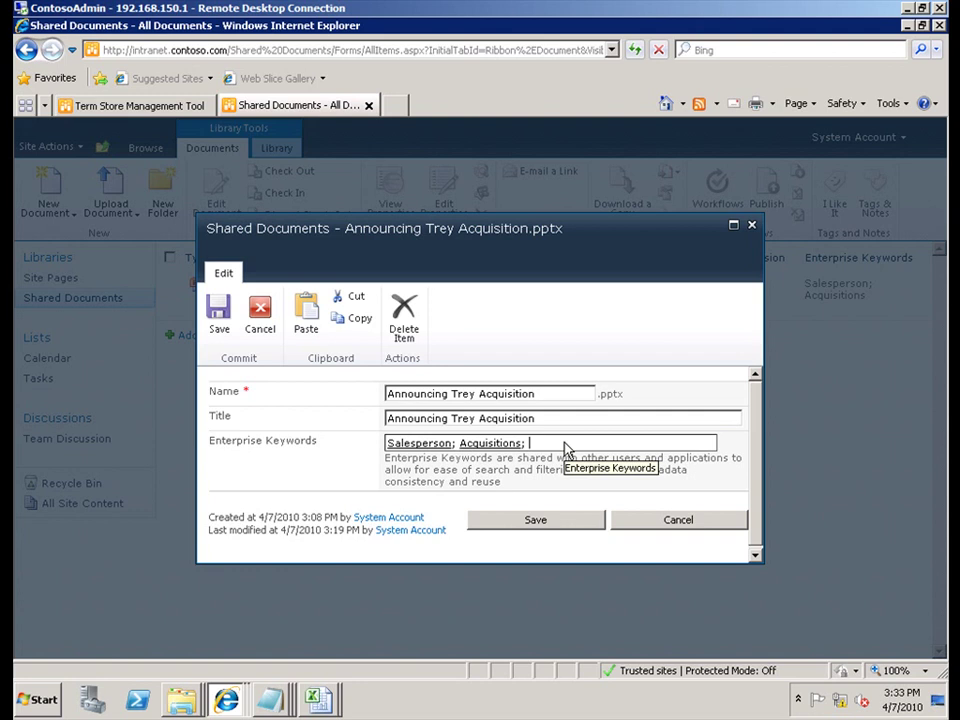
{"action": "type", "text": "di"}
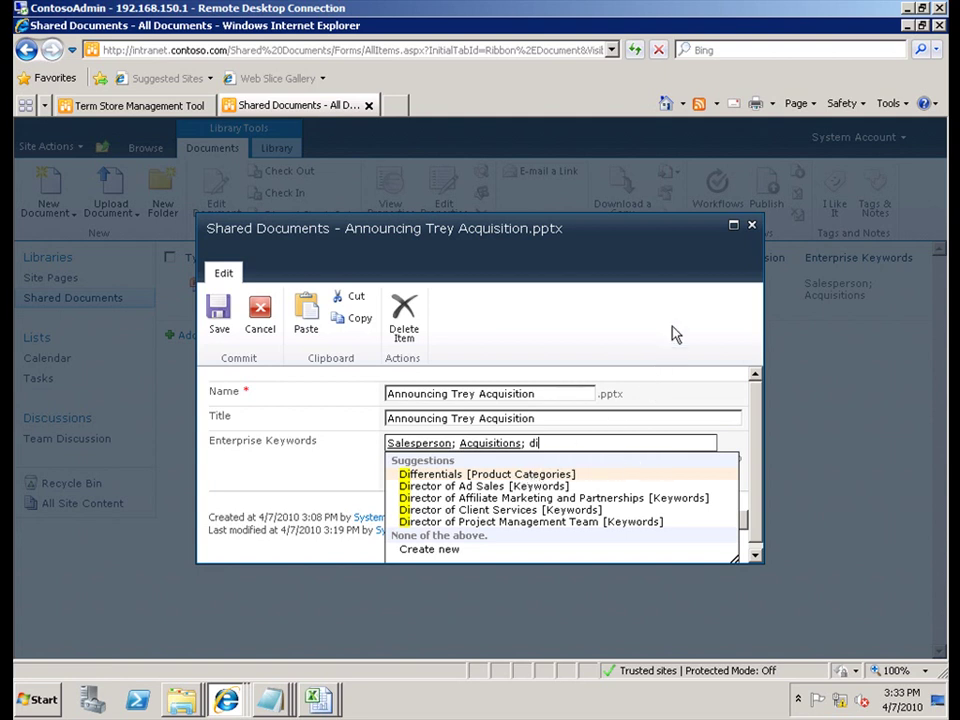
{"action": "key", "text": "BackSpace"}
{"action": "key", "text": "BackSpace"}
{"action": "key", "text": "BackSpace"}
{"action": "left_click", "coordinate": [666, 536]}
{"action": "left_click", "coordinate": [138, 110]}
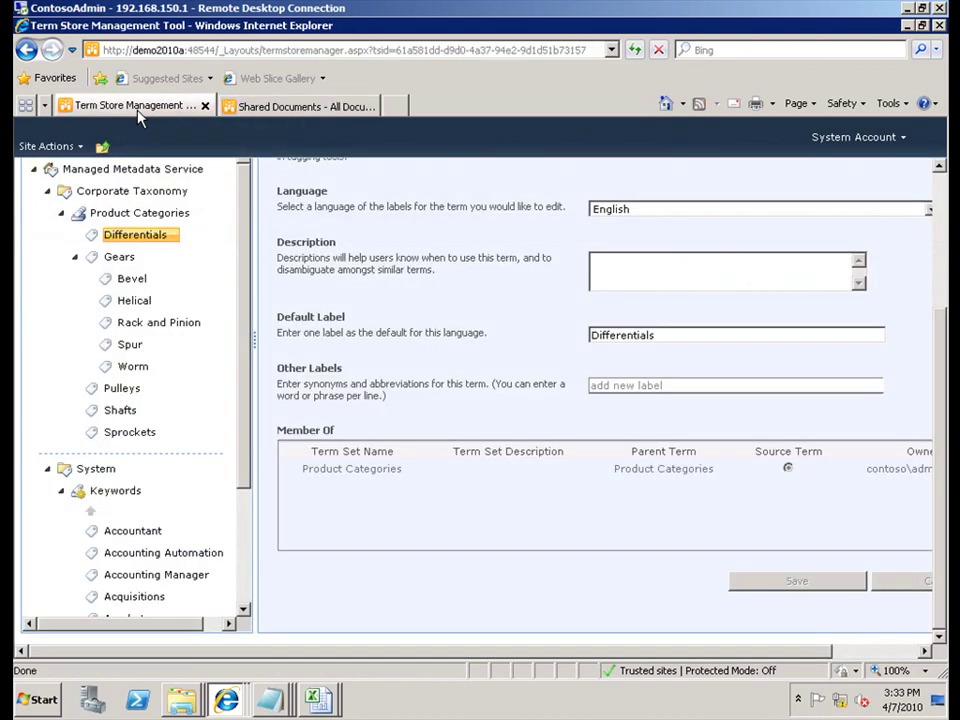
Import ComanySizesImportTermSet.csv as a term set into the Corporate Taxonomy group.
{"action": "left_click", "coordinate": [133, 193]}
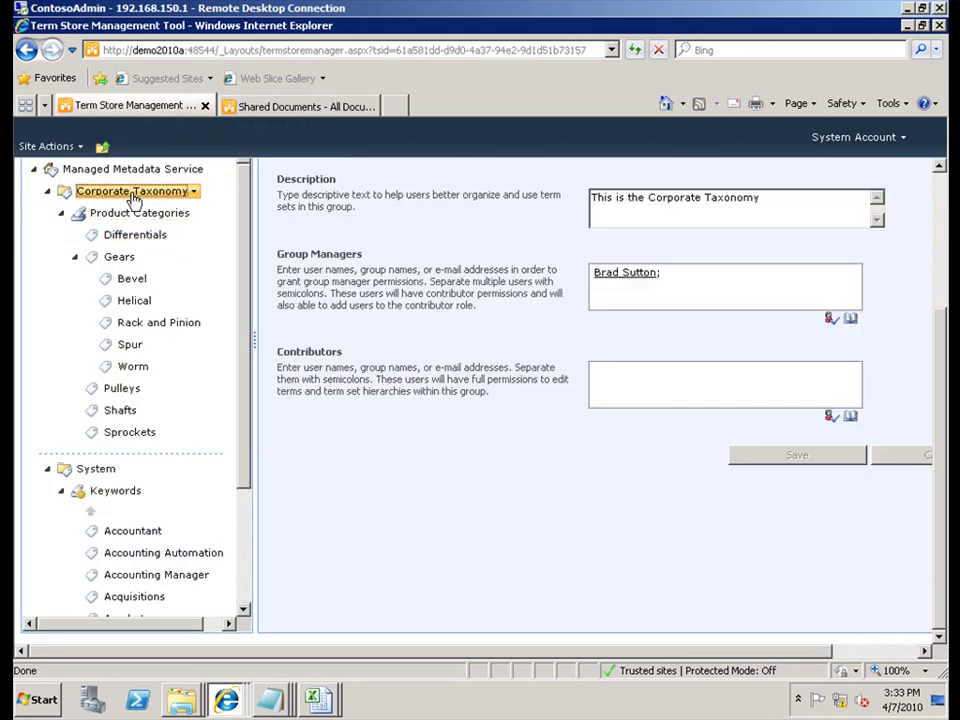
{"action": "left_click", "coordinate": [194, 192]}
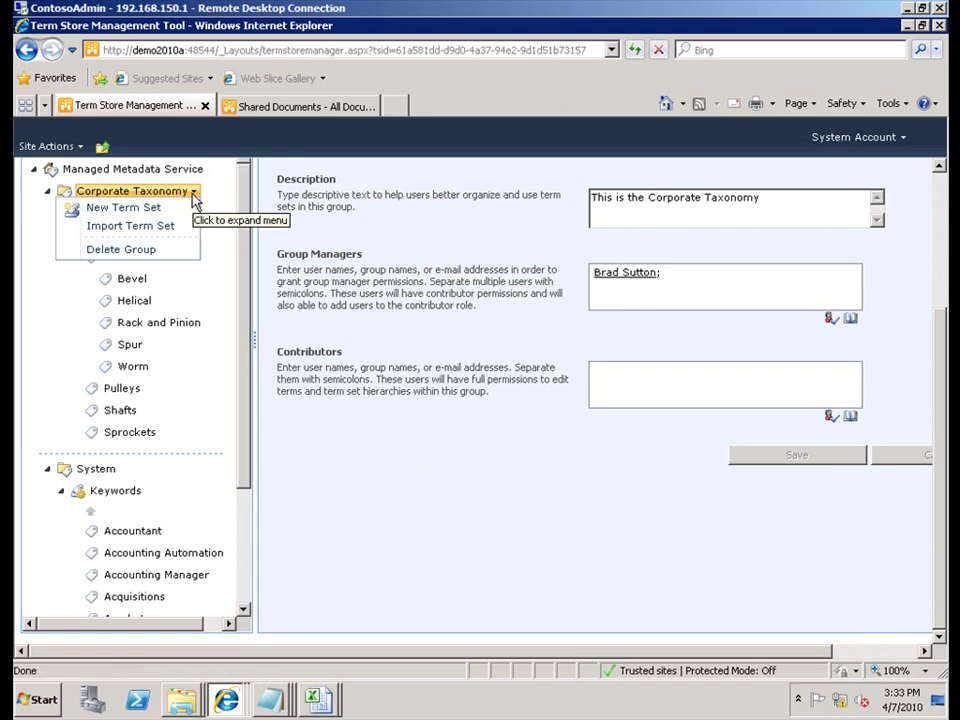
{"action": "left_click", "coordinate": [132, 226]}
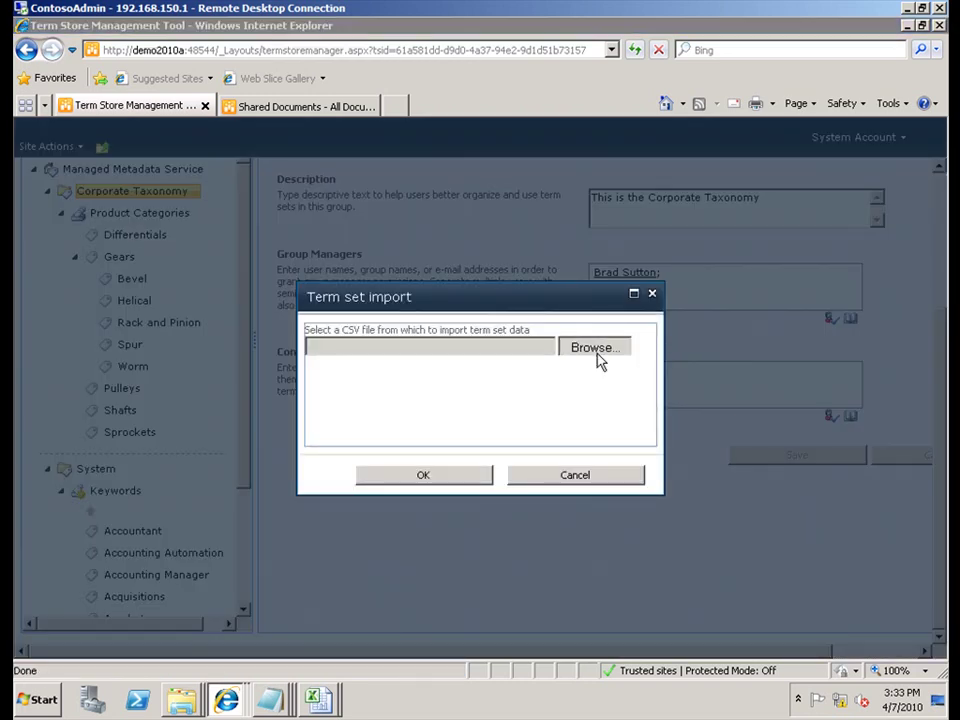
{"action": "left_click", "coordinate": [598, 355]}
{"action": "left_click", "coordinate": [332, 354]}
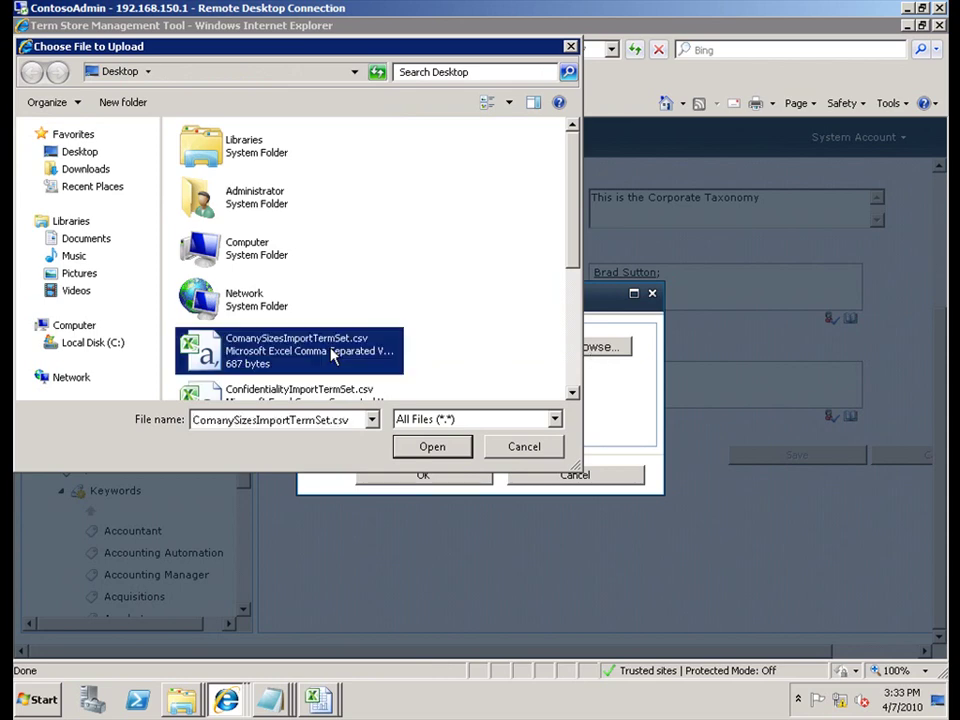
{"action": "double_click", "coordinate": [332, 354]}
{"action": "left_click", "coordinate": [407, 478]}
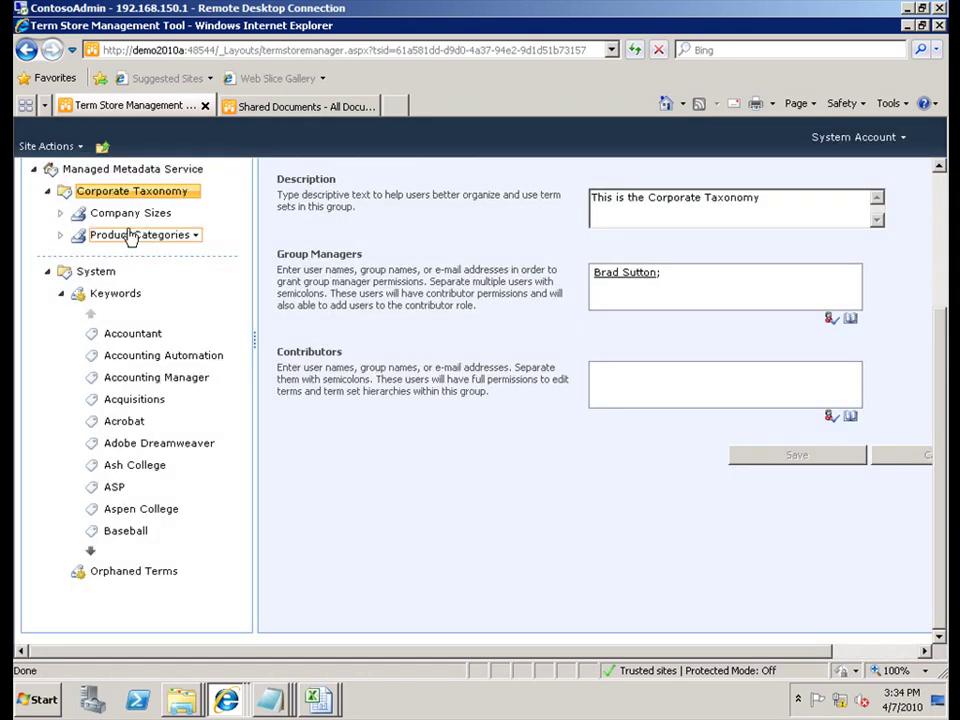
Expand Company Sizes to check its large, midsize and small organizations terms.
{"action": "left_click", "coordinate": [131, 215]}
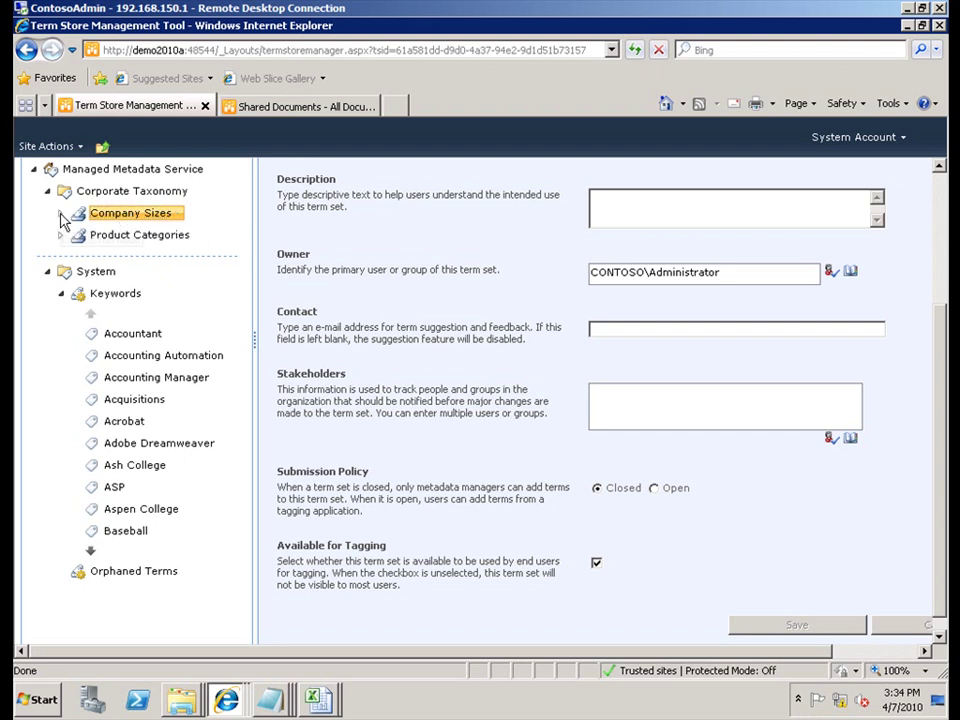
{"action": "left_click", "coordinate": [61, 214]}
{"action": "left_click", "coordinate": [73, 234]}
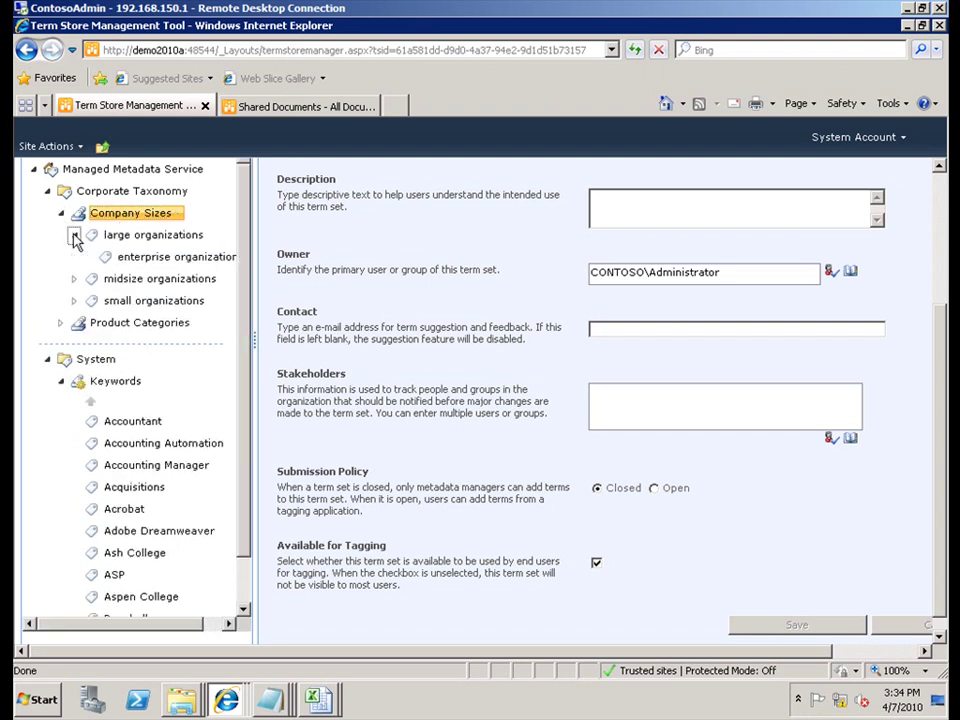
{"action": "left_click", "coordinate": [74, 279]}
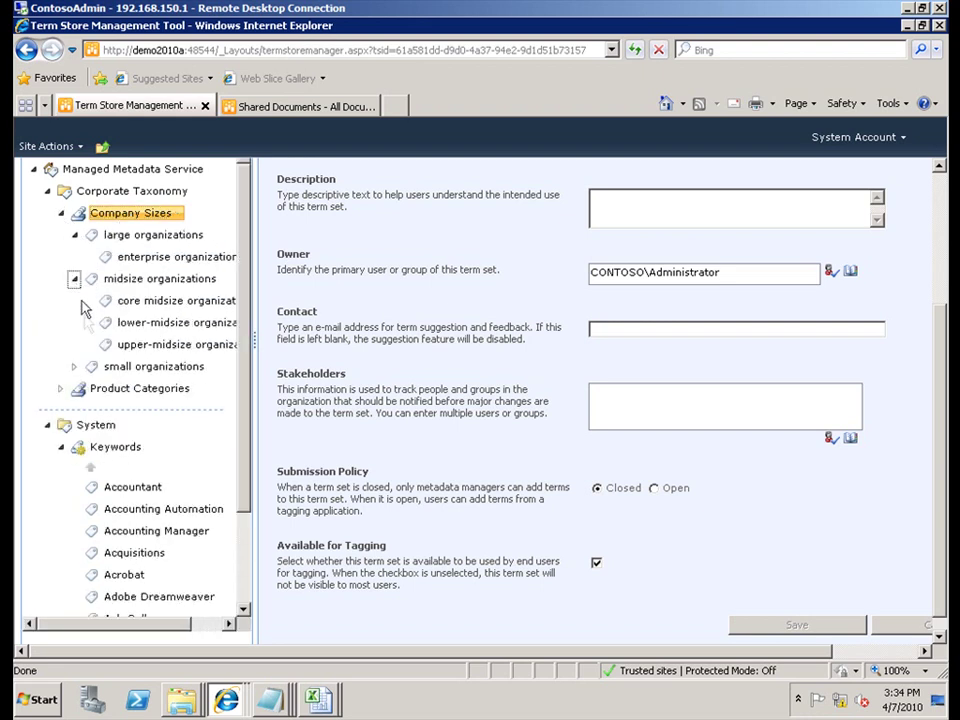
{"action": "left_click", "coordinate": [74, 367]}
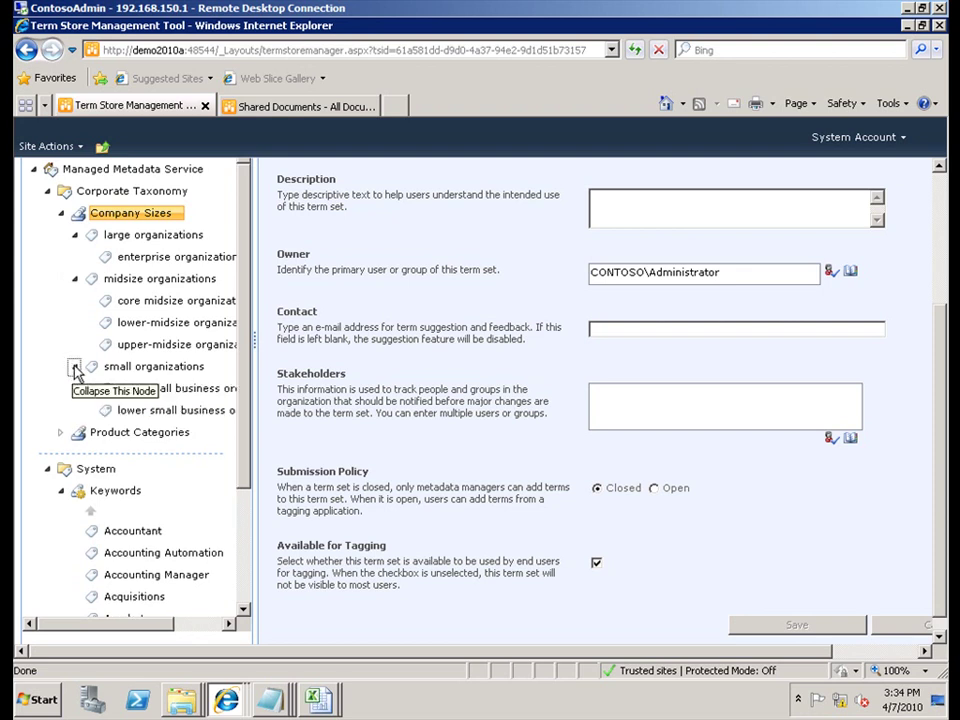
{"action": "left_click", "coordinate": [61, 214]}
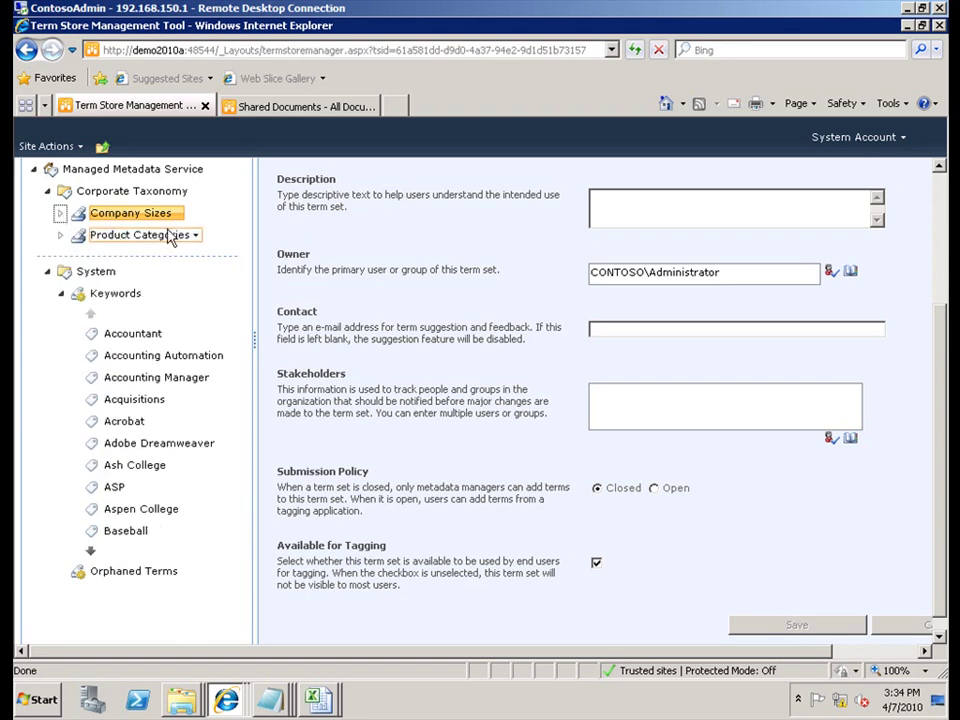
Import ConfidentialityImportTermSet.csv into the Corporate Taxonomy group.
{"action": "left_click", "coordinate": [147, 199]}
{"action": "left_click", "coordinate": [195, 193]}
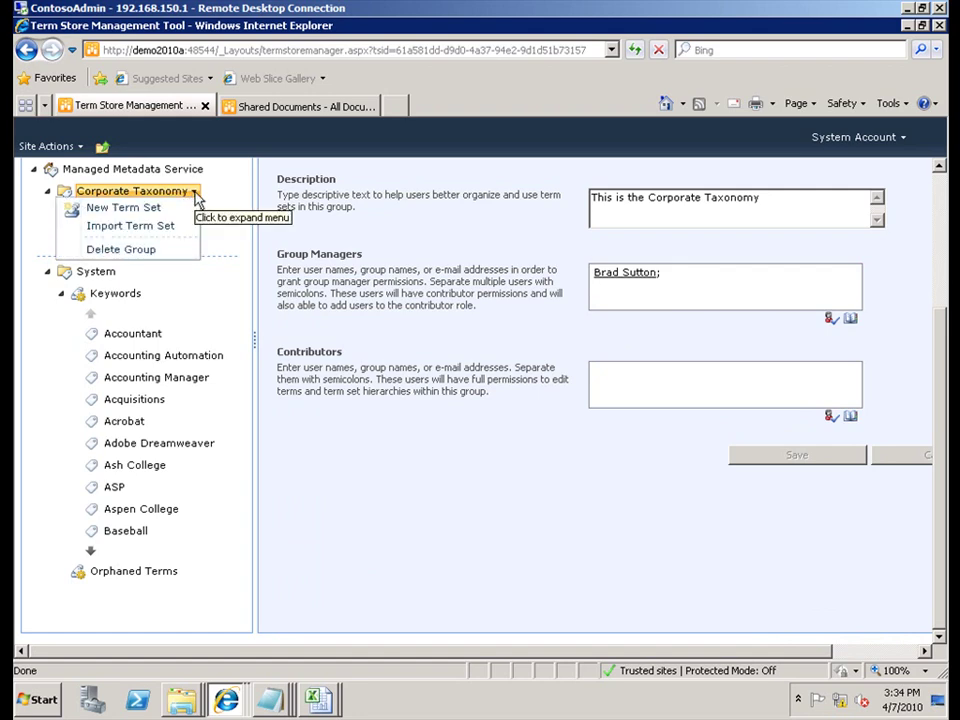
{"action": "left_click", "coordinate": [157, 226]}
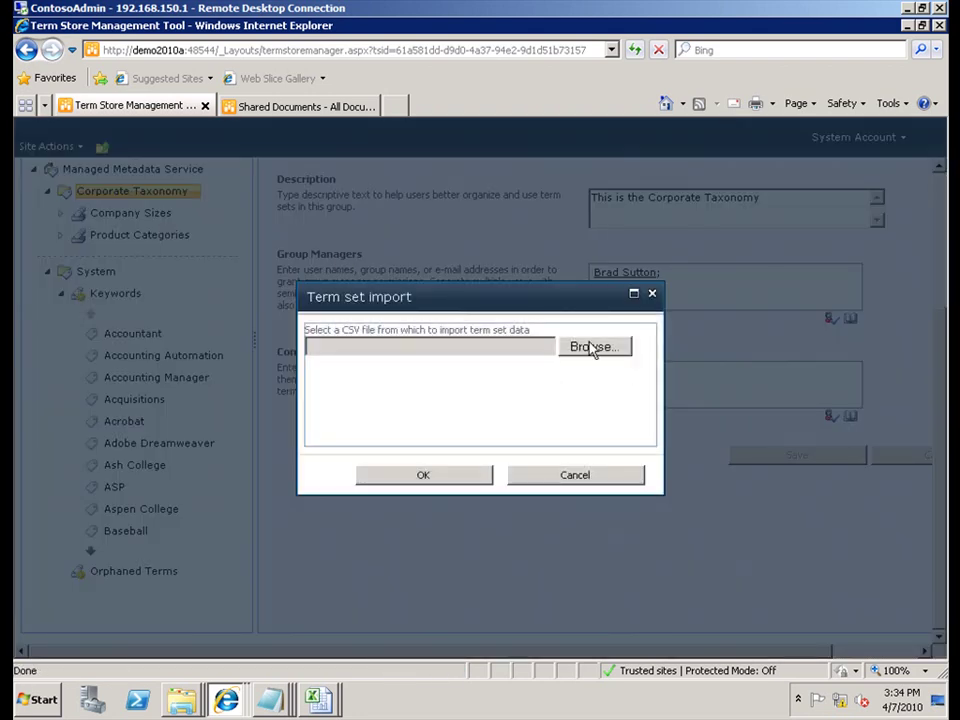
{"action": "left_click", "coordinate": [593, 347]}
{"action": "left_click", "coordinate": [212, 352]}
{"action": "scroll", "coordinate": [212, 358], "scroll_direction": "down", "scroll_amount": 1}
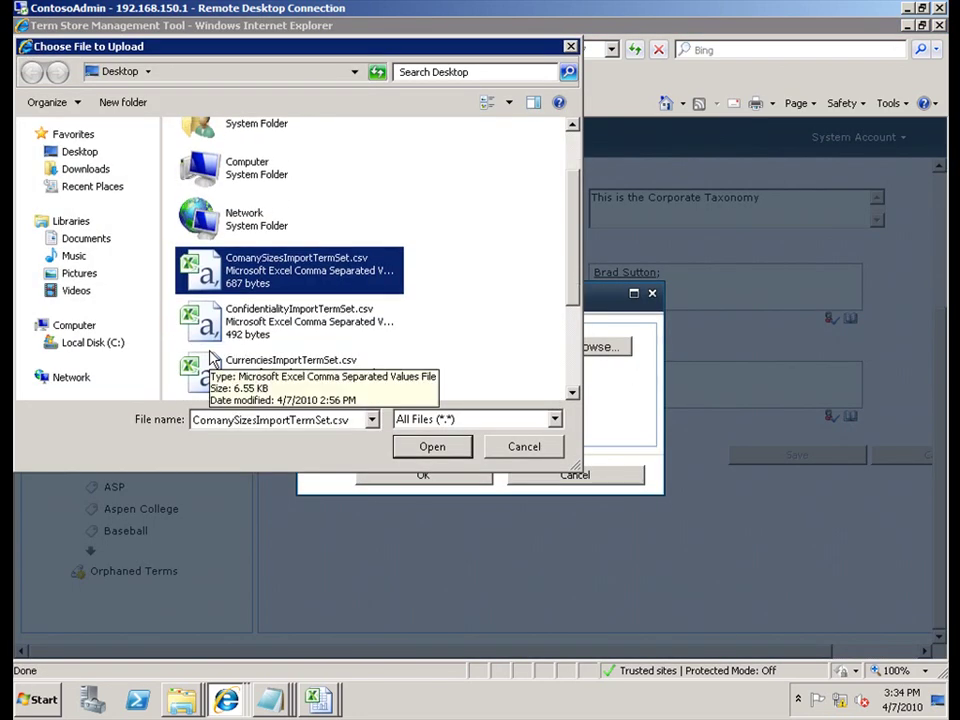
{"action": "scroll", "coordinate": [212, 358], "scroll_direction": "down", "scroll_amount": 1}
{"action": "double_click", "coordinate": [272, 268]}
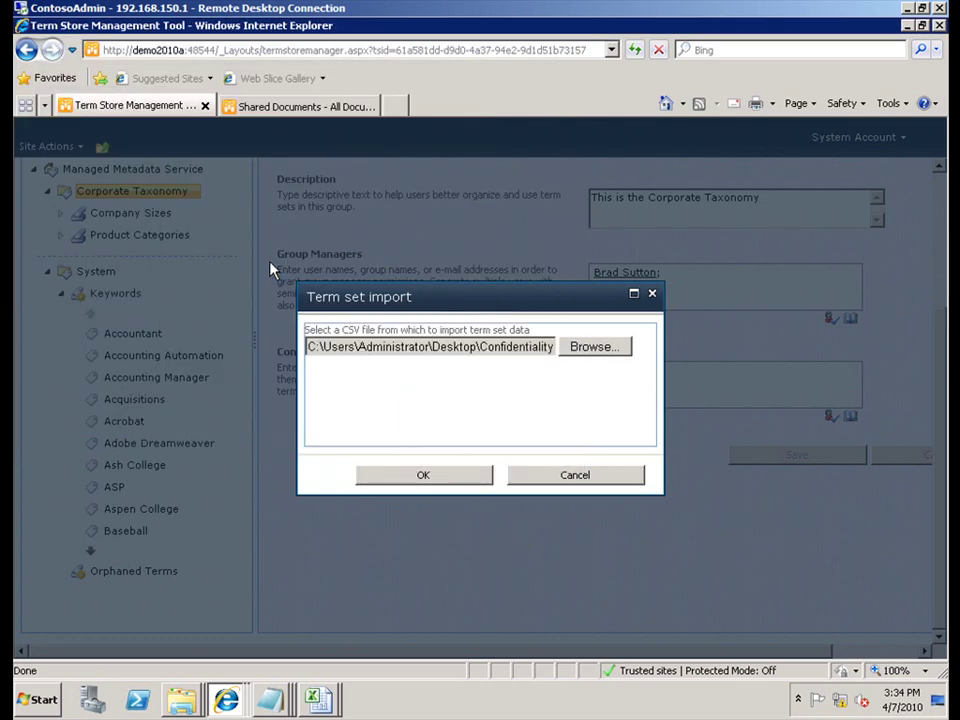
{"action": "left_click", "coordinate": [411, 478]}
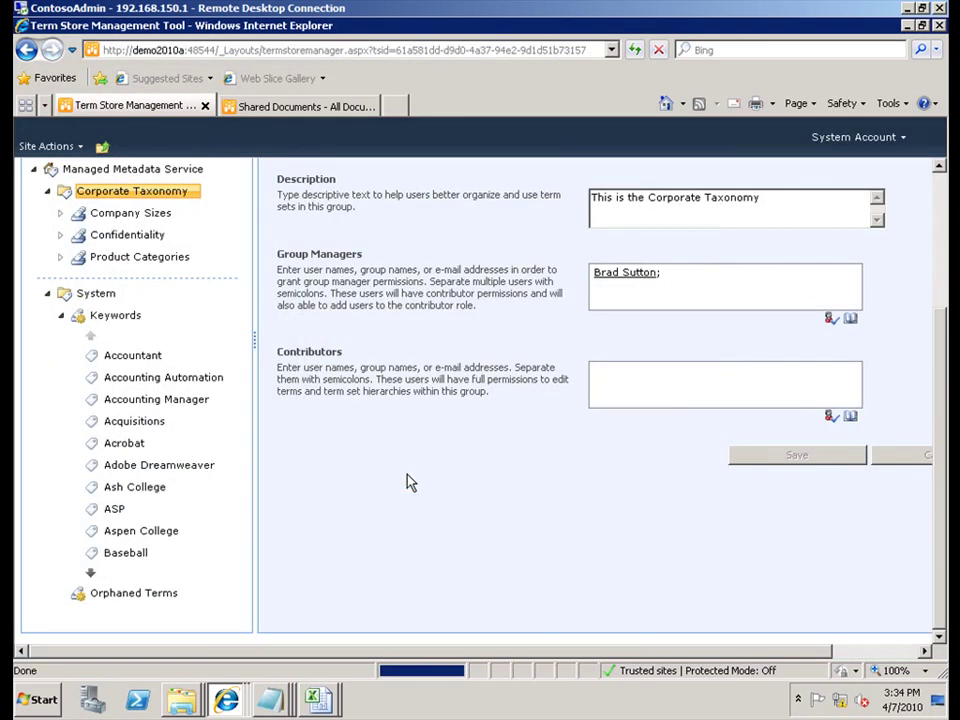
Expand Confidentiality and its Internal Only term to check the nested terms.
{"action": "mouse_move", "coordinate": [197, 191]}
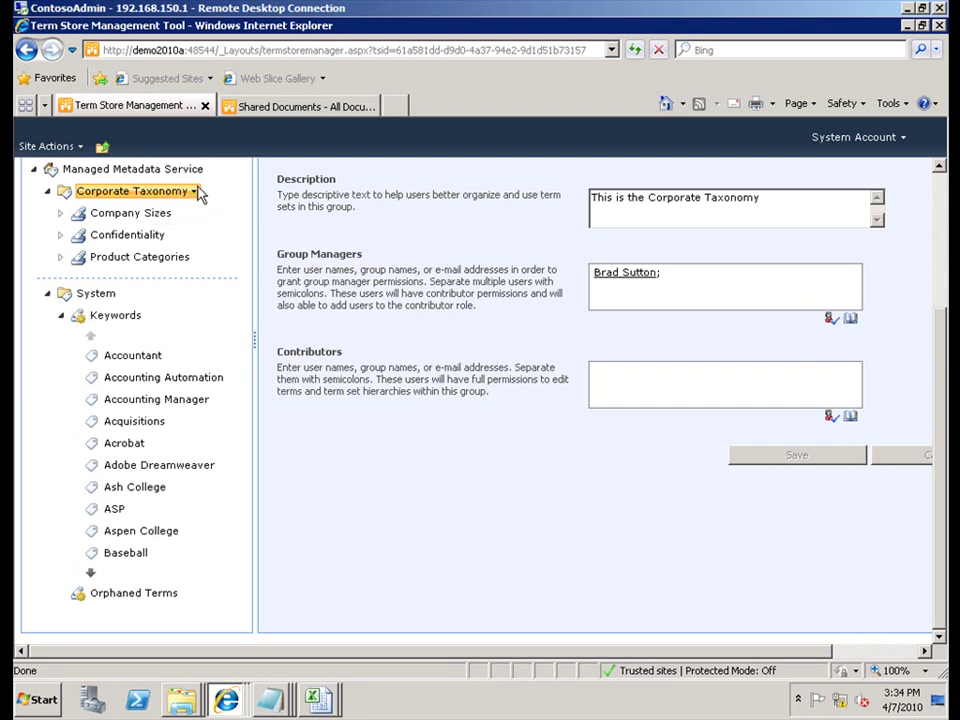
{"action": "left_click", "coordinate": [61, 237]}
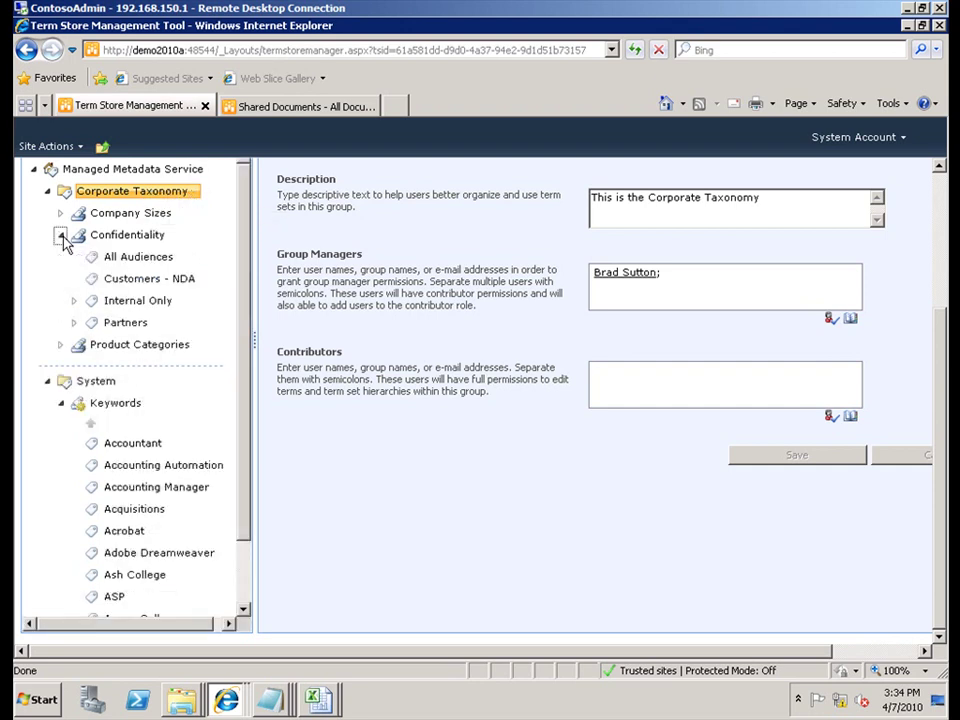
{"action": "left_click", "coordinate": [75, 301]}
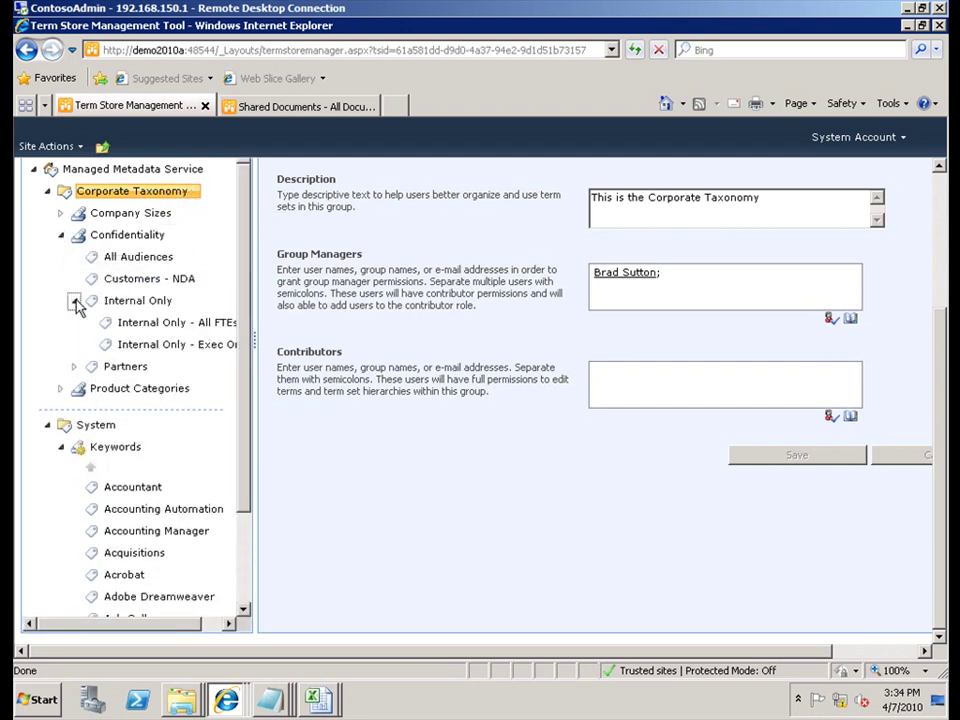
{"action": "left_click", "coordinate": [75, 301]}
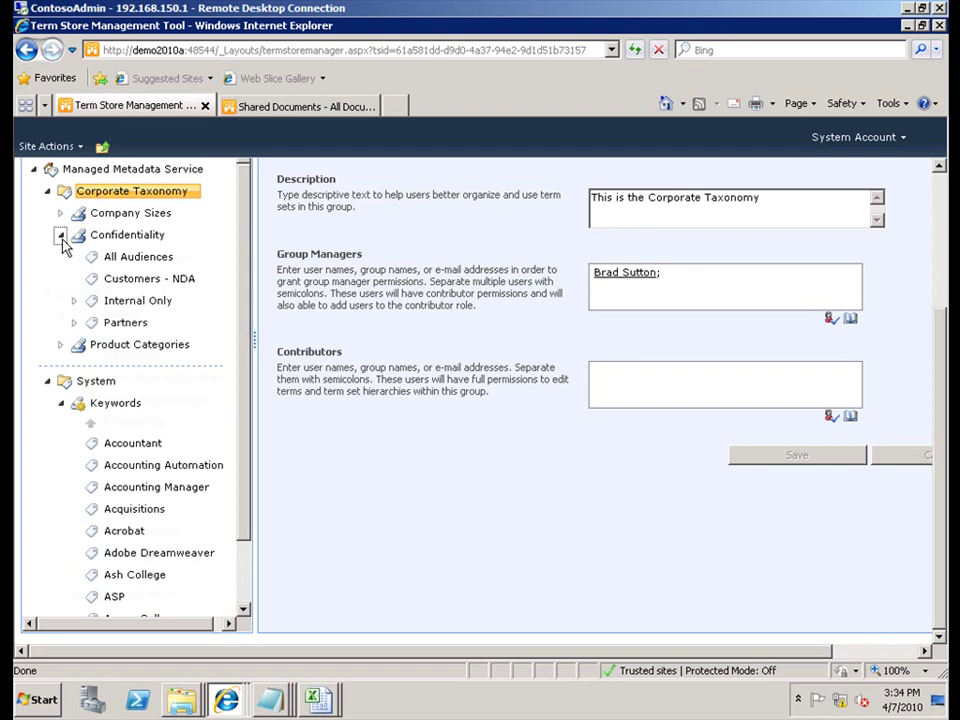
{"action": "left_click", "coordinate": [61, 237]}
{"action": "left_click", "coordinate": [195, 193]}
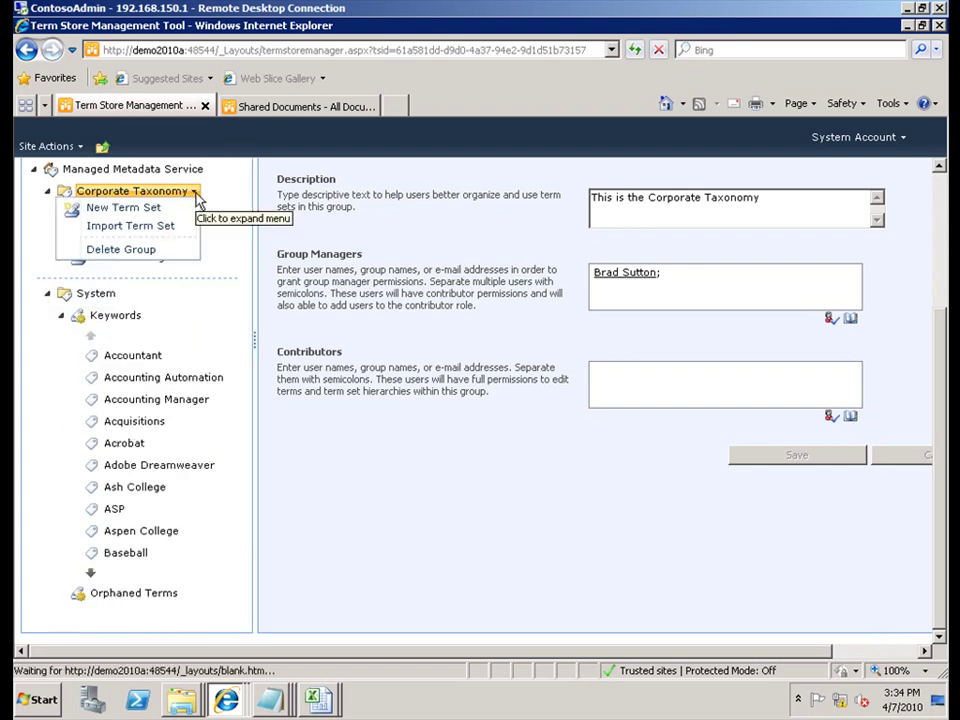
Import CurrenciesImportTermSet.csv into Corporate Taxonomy and check its currency terms like Albanian Lek.
{"action": "left_click", "coordinate": [162, 226]}
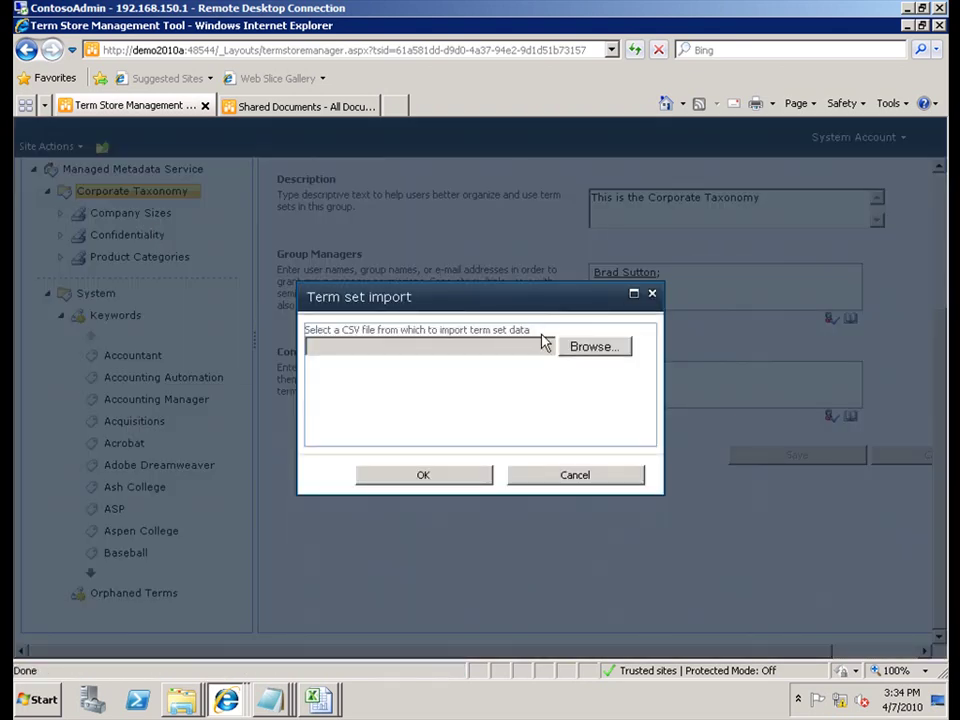
{"action": "left_click", "coordinate": [593, 349]}
{"action": "left_click", "coordinate": [320, 372]}
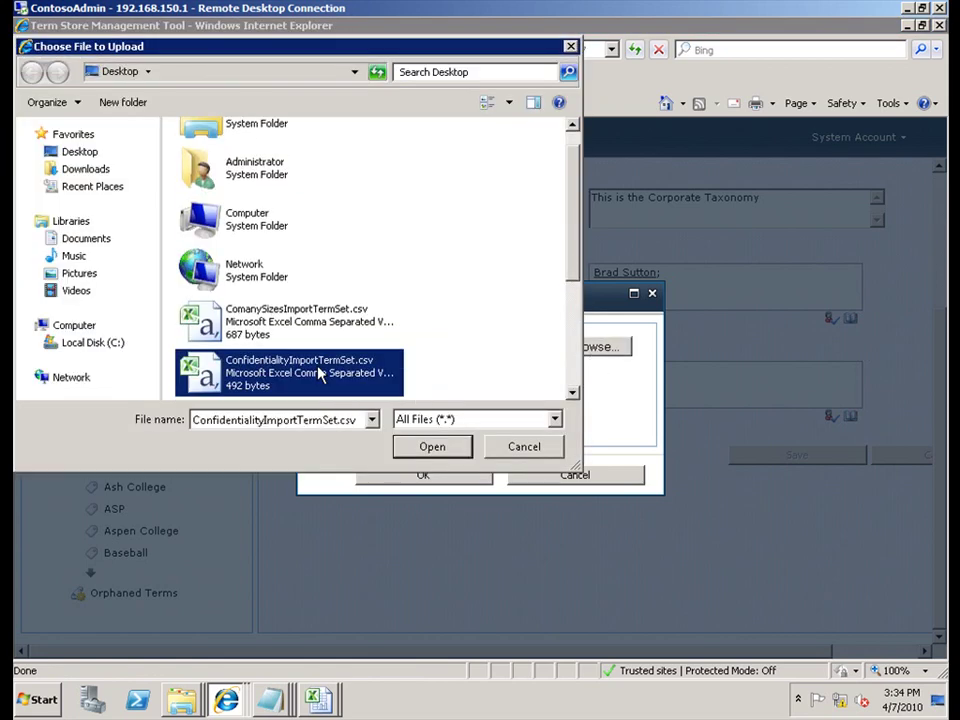
{"action": "scroll", "coordinate": [318, 373], "scroll_direction": "down", "scroll_amount": 3}
{"action": "double_click", "coordinate": [283, 280]}
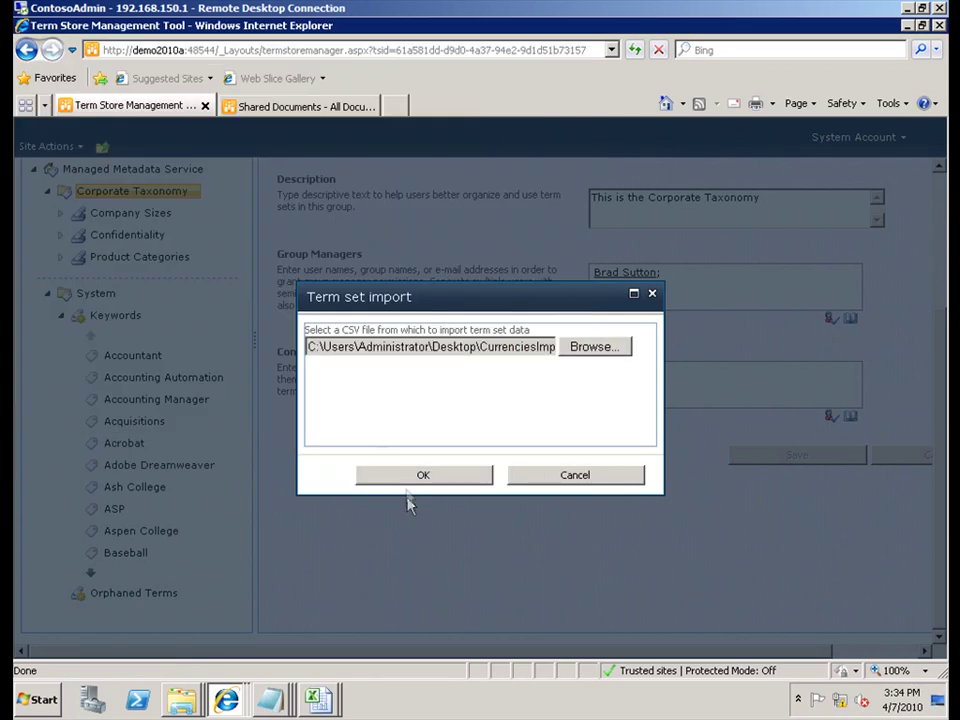
{"action": "left_click", "coordinate": [408, 480]}
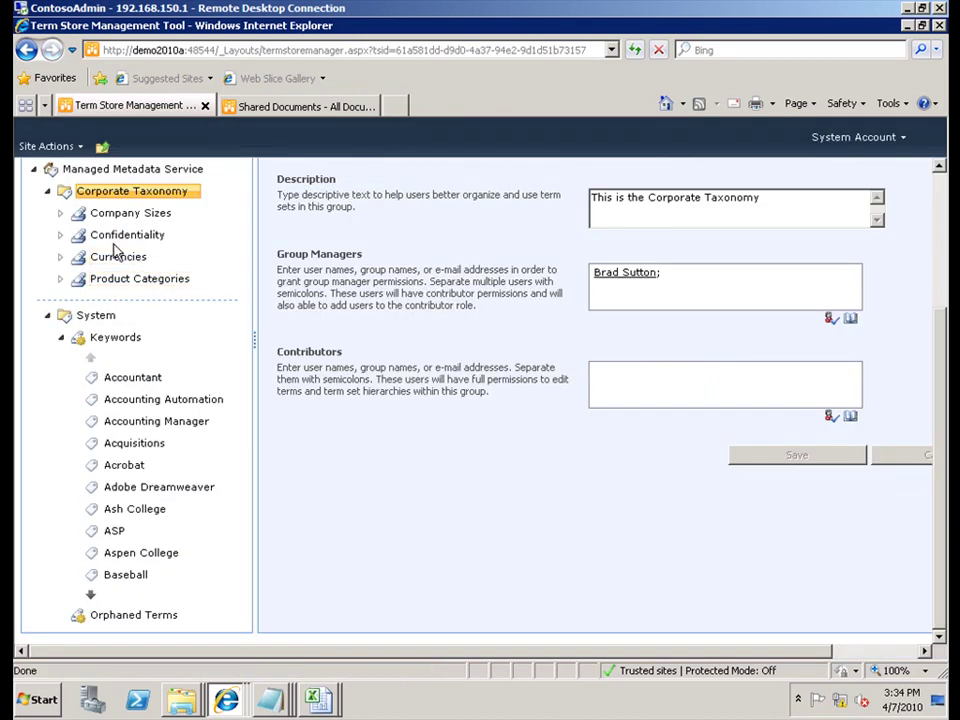
{"action": "left_click", "coordinate": [60, 257]}
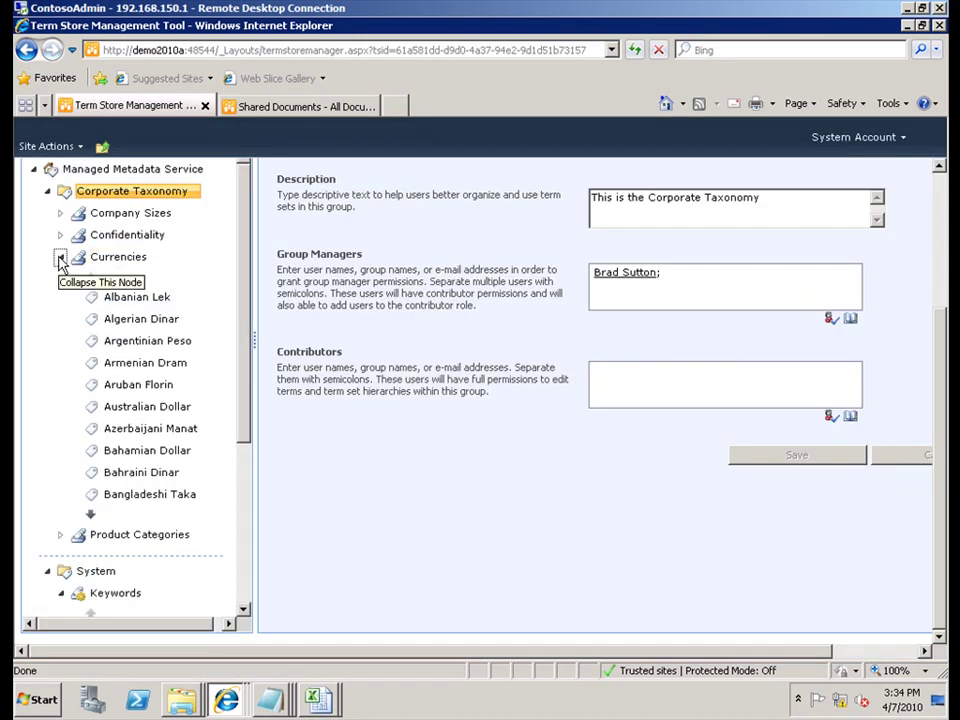
{"action": "left_click", "coordinate": [60, 257]}
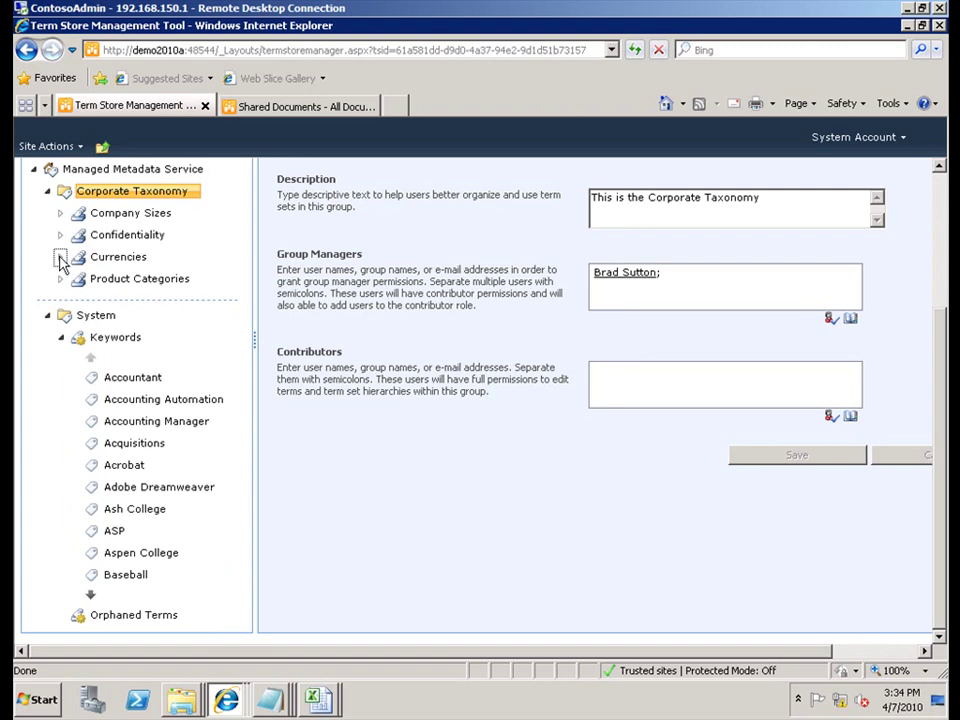
Import GeographyImportTermSet.csv into the Corporate Taxonomy group and acknowledge the partial-import warning.
{"action": "left_click", "coordinate": [195, 195]}
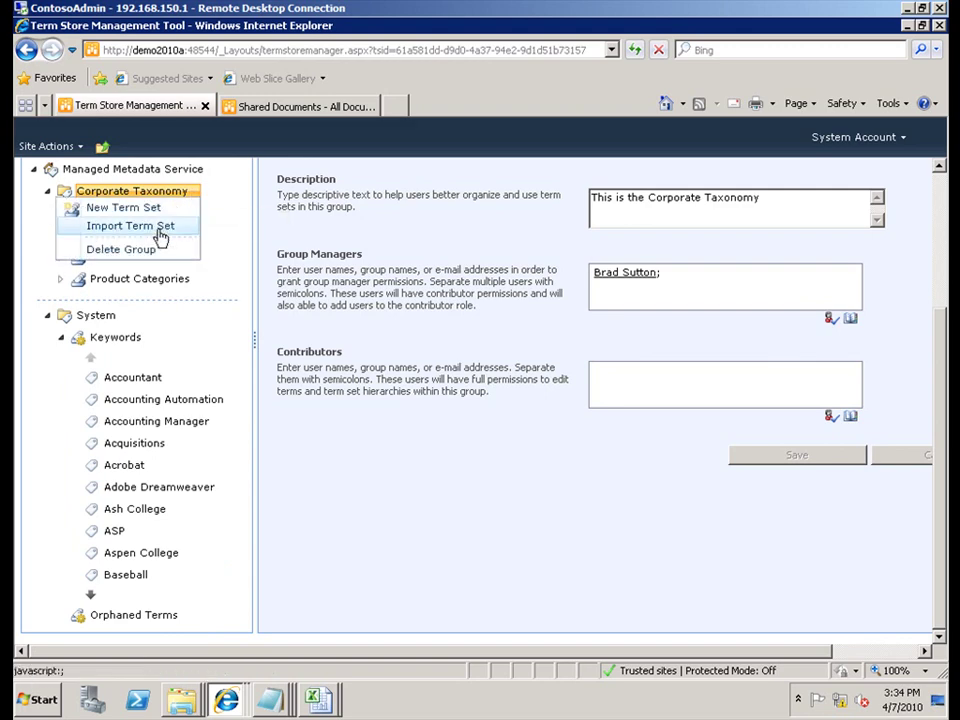
{"action": "left_click", "coordinate": [164, 223]}
{"action": "left_click", "coordinate": [592, 349]}
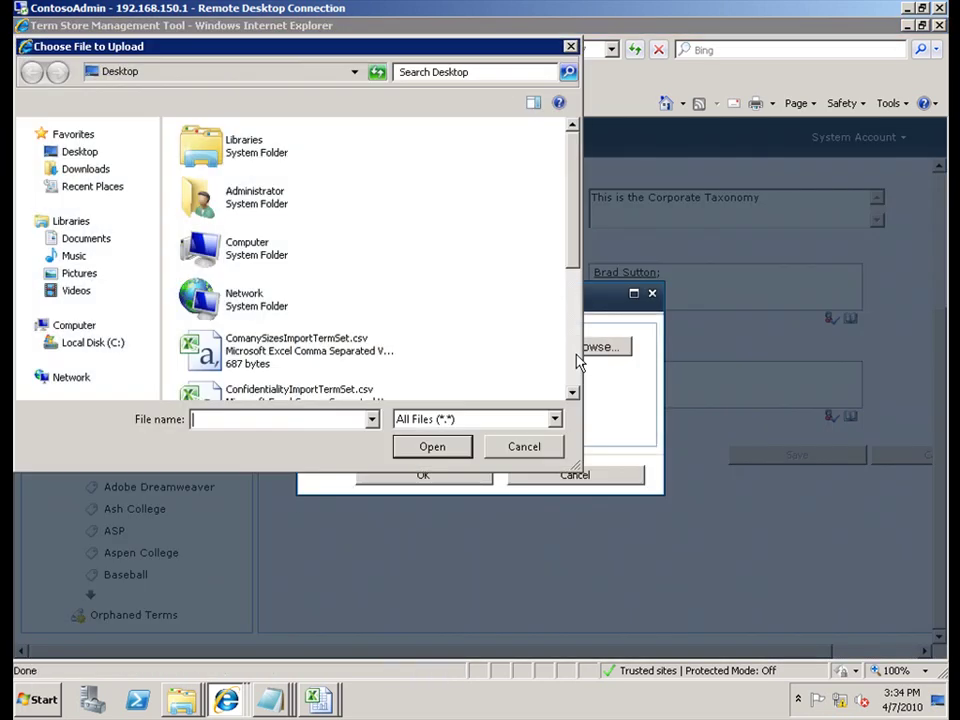
{"action": "scroll", "coordinate": [370, 381], "scroll_direction": "down", "scroll_amount": 4}
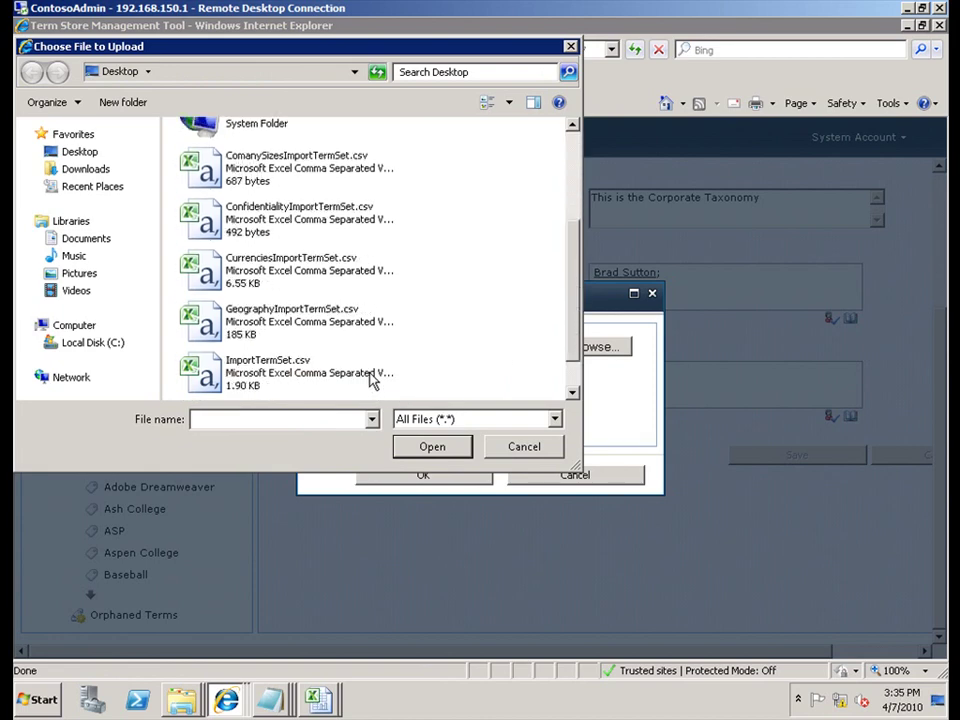
{"action": "double_click", "coordinate": [308, 327]}
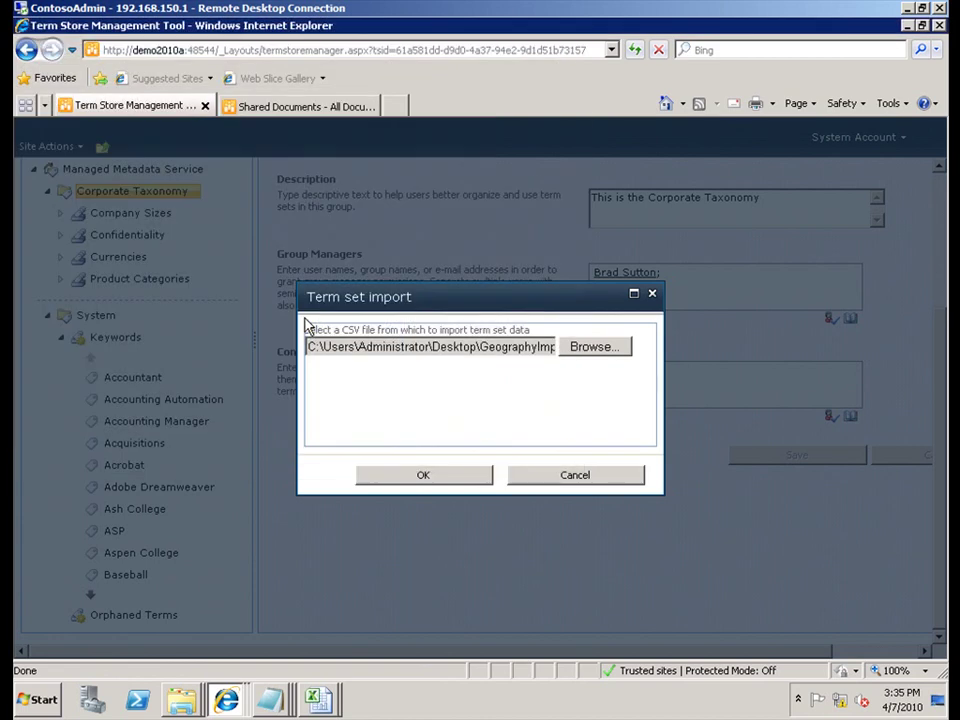
{"action": "left_click", "coordinate": [421, 478]}
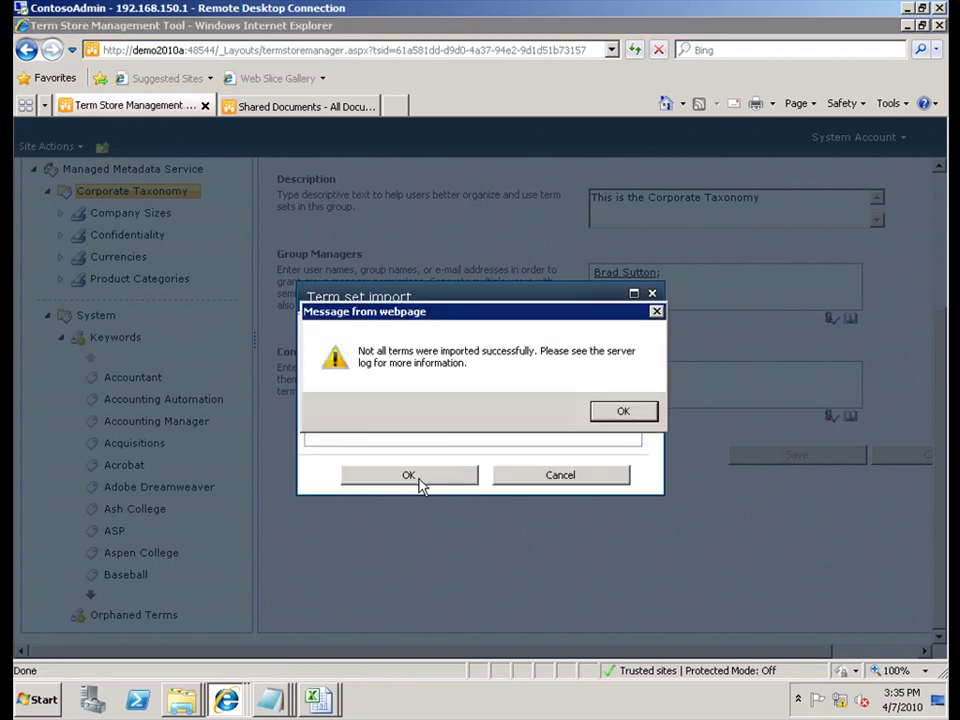
{"action": "left_click", "coordinate": [636, 421]}
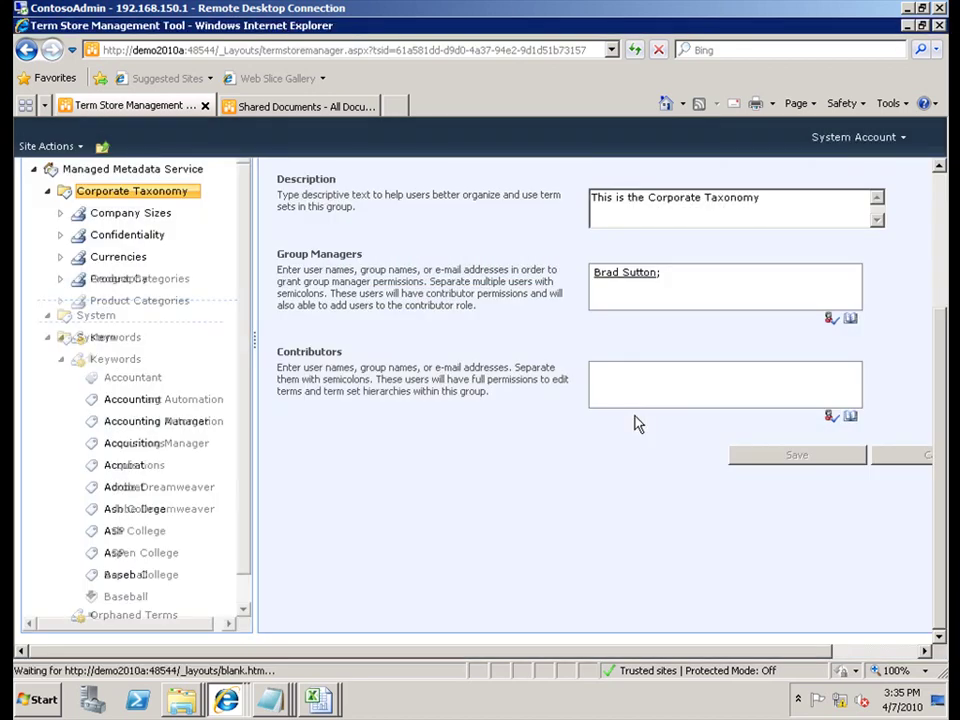
Expand Geography > Africa down to Algeria > Algiers and Benin > Oueme.
{"action": "left_click", "coordinate": [60, 279]}
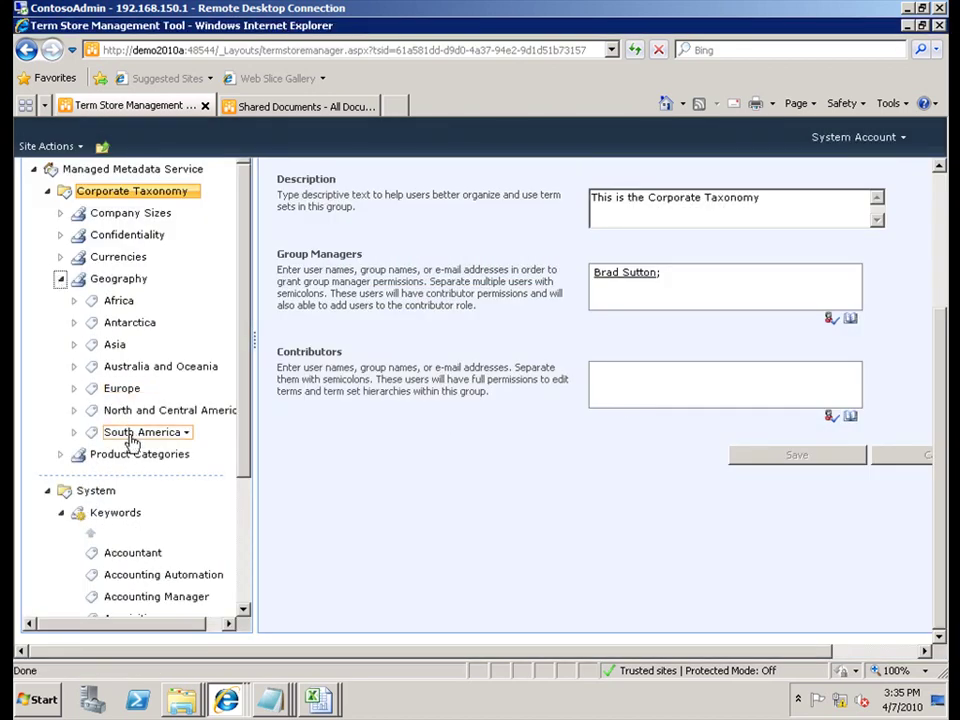
{"action": "left_click", "coordinate": [74, 301]}
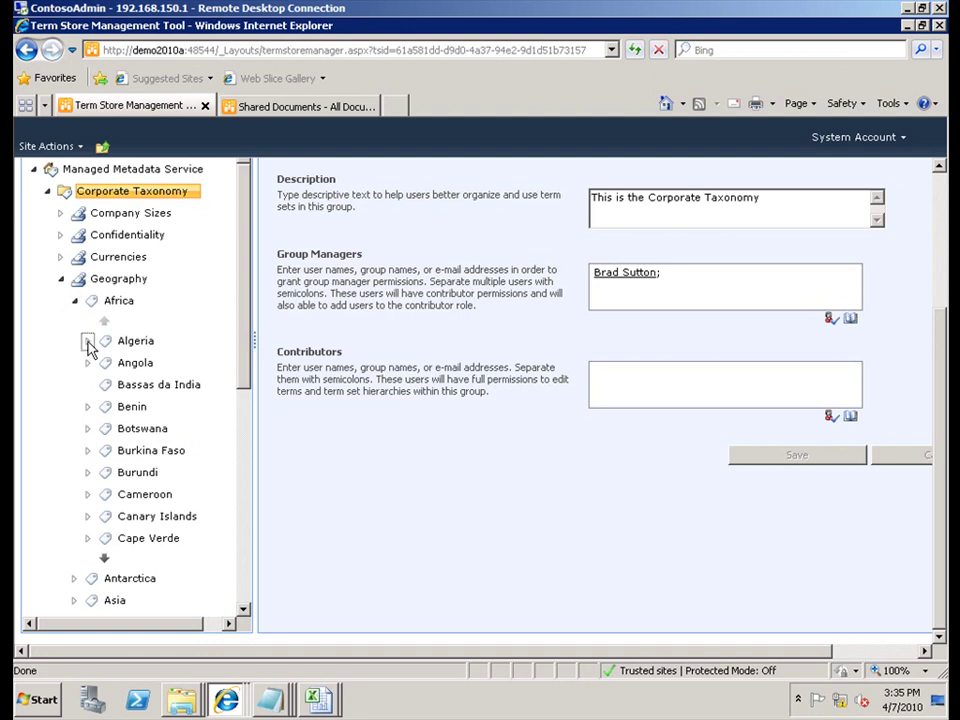
{"action": "left_click", "coordinate": [87, 341]}
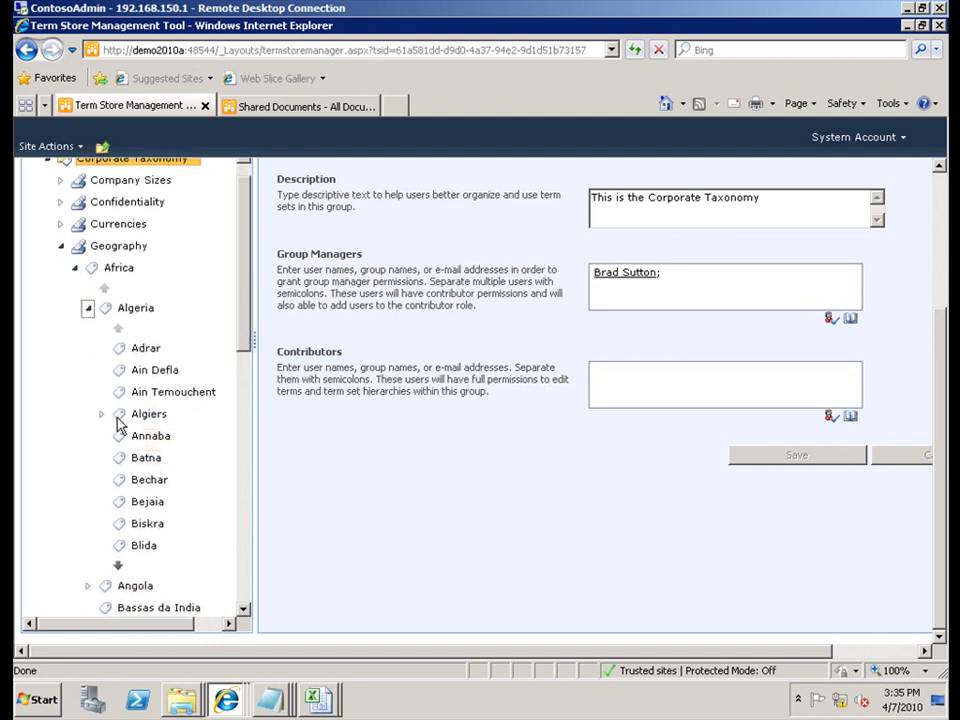
{"action": "left_click", "coordinate": [101, 414]}
{"action": "scroll", "coordinate": [168, 485], "scroll_direction": "down", "scroll_amount": 3}
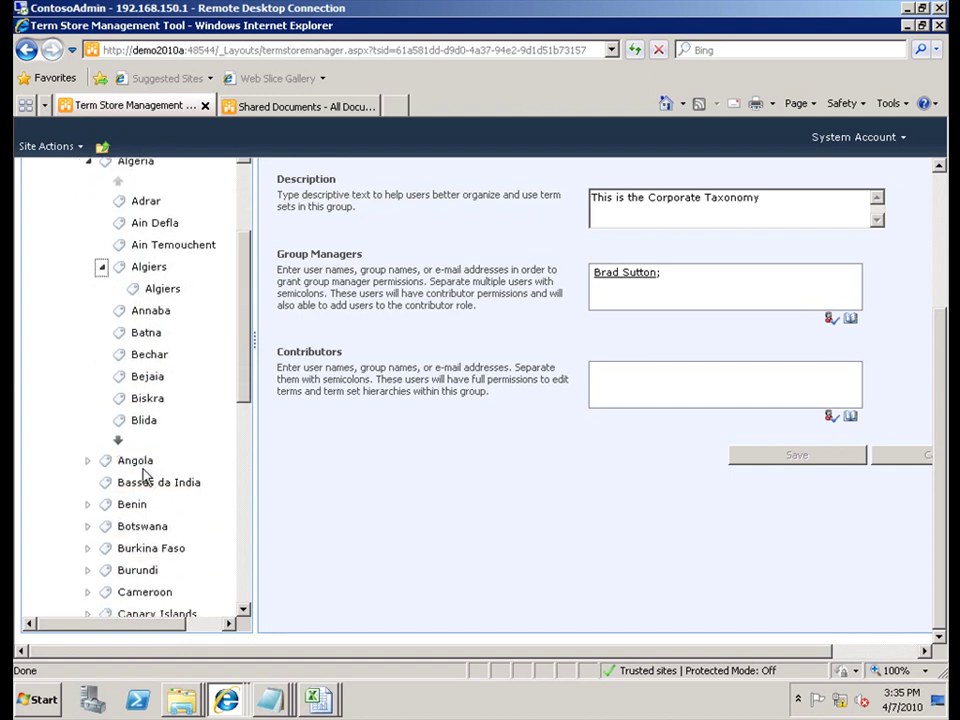
{"action": "left_click", "coordinate": [88, 503]}
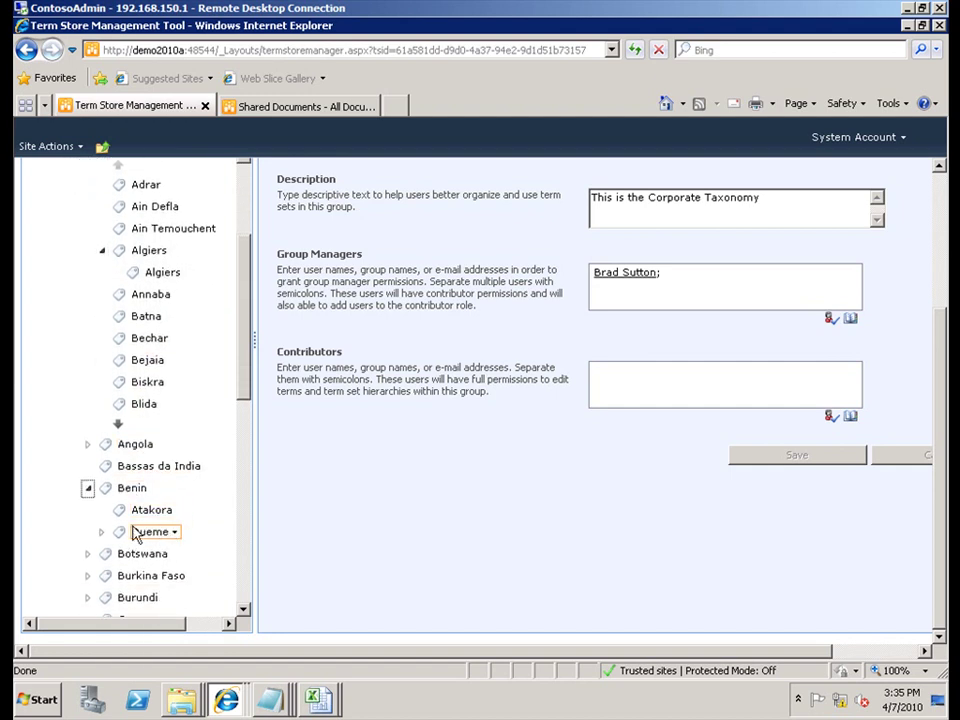
{"action": "left_click", "coordinate": [101, 529]}
Collapse the Geography term set and return to the Shared Documents library.
{"action": "scroll", "coordinate": [154, 461], "scroll_direction": "up", "scroll_amount": 10}
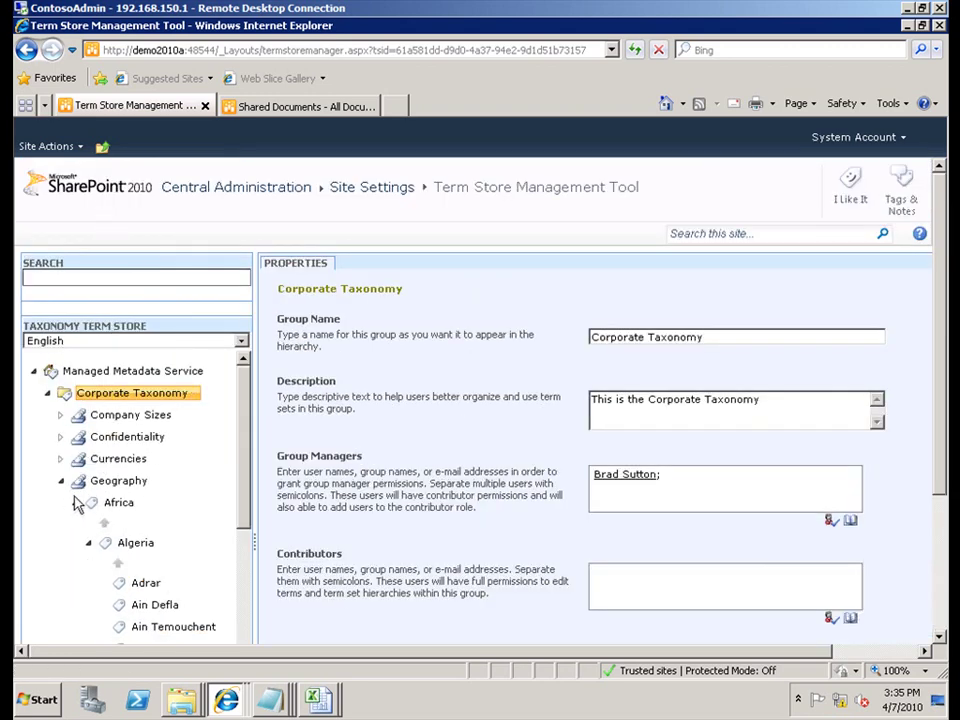
{"action": "left_click", "coordinate": [60, 482]}
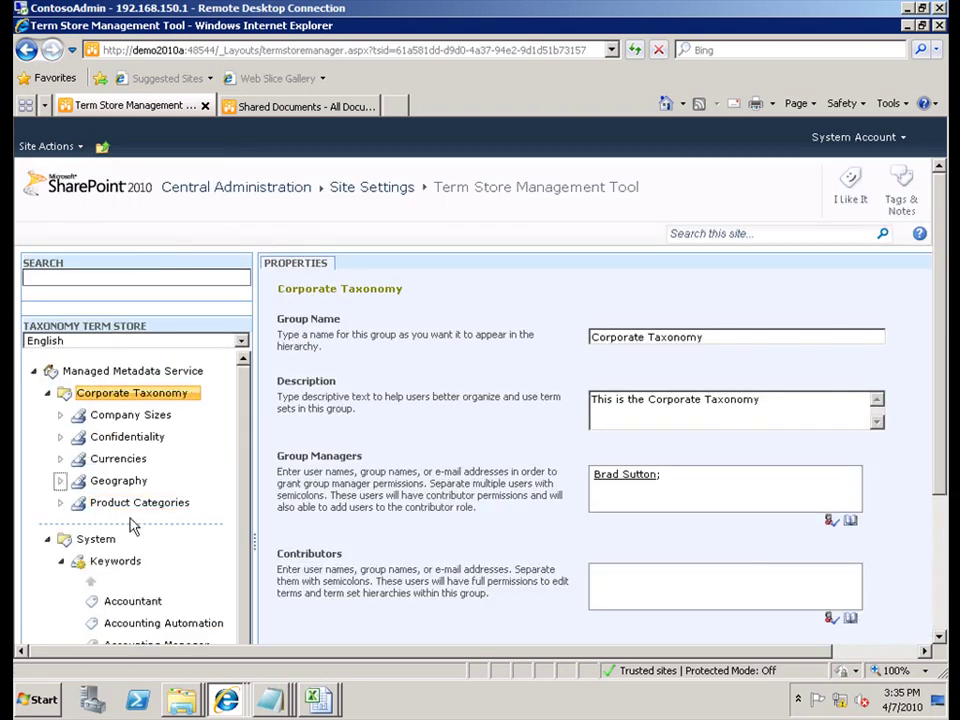
{"action": "left_click", "coordinate": [300, 106]}
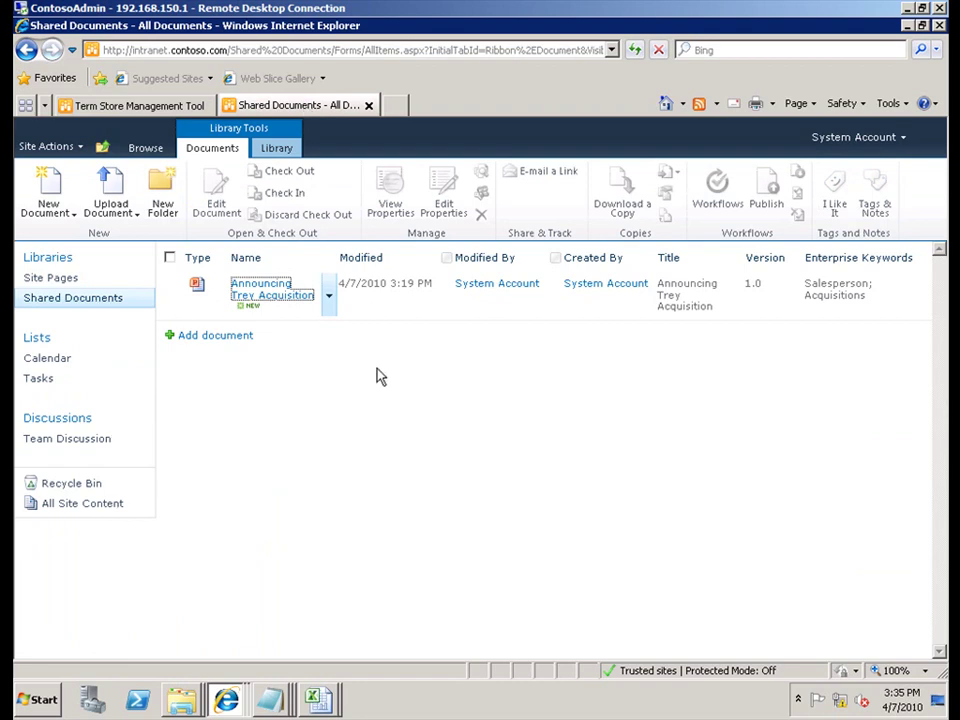
{"action": "left_click", "coordinate": [331, 300]}
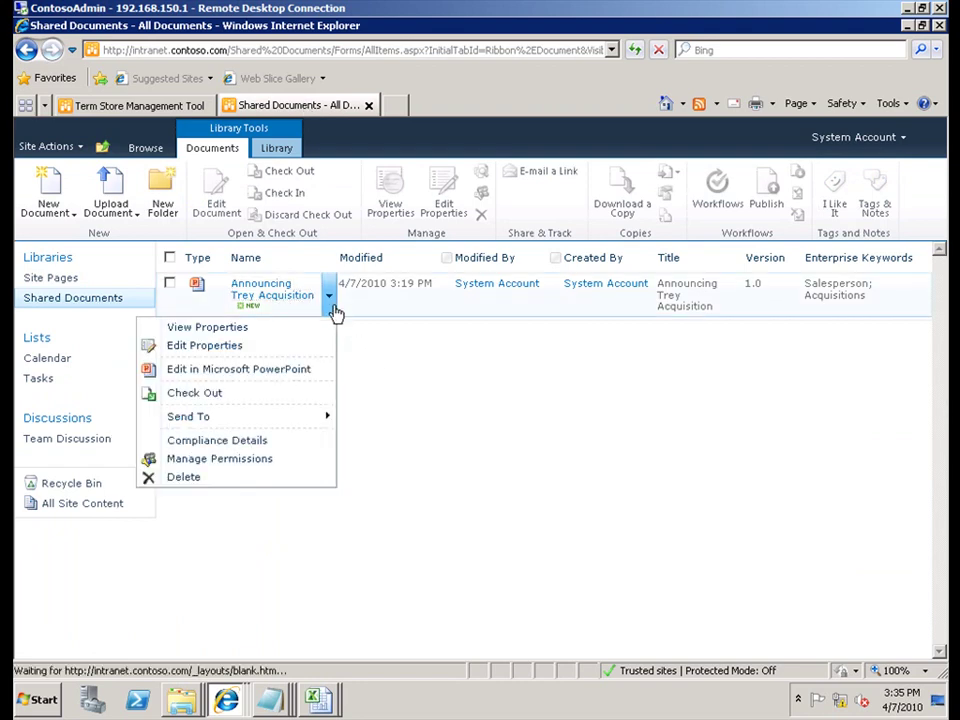
{"action": "left_click", "coordinate": [300, 347]}
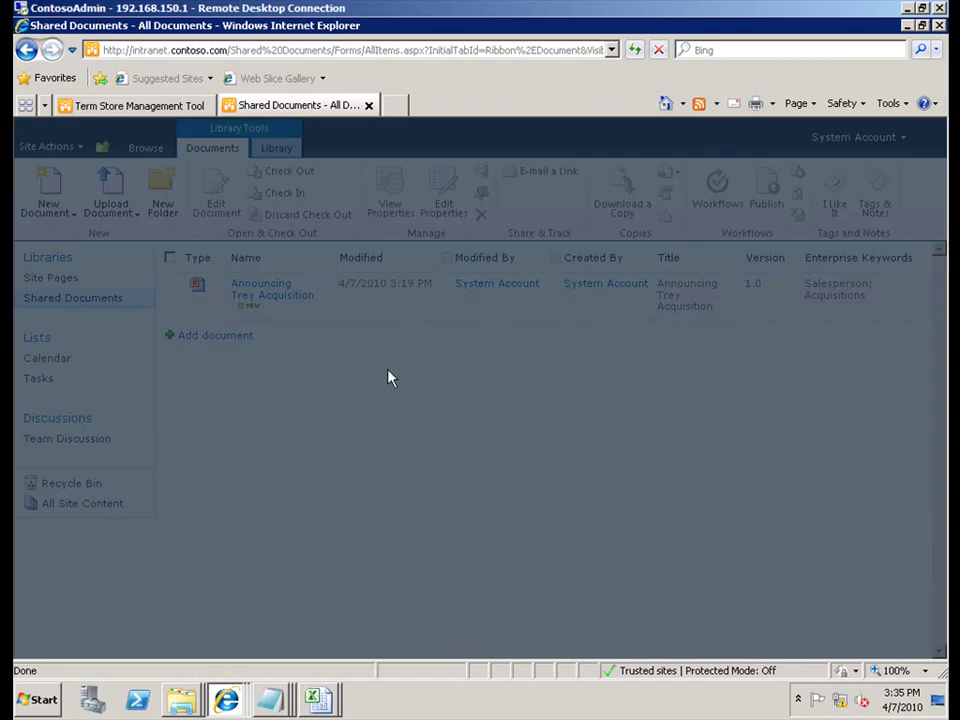
{"action": "left_click", "coordinate": [537, 446]}
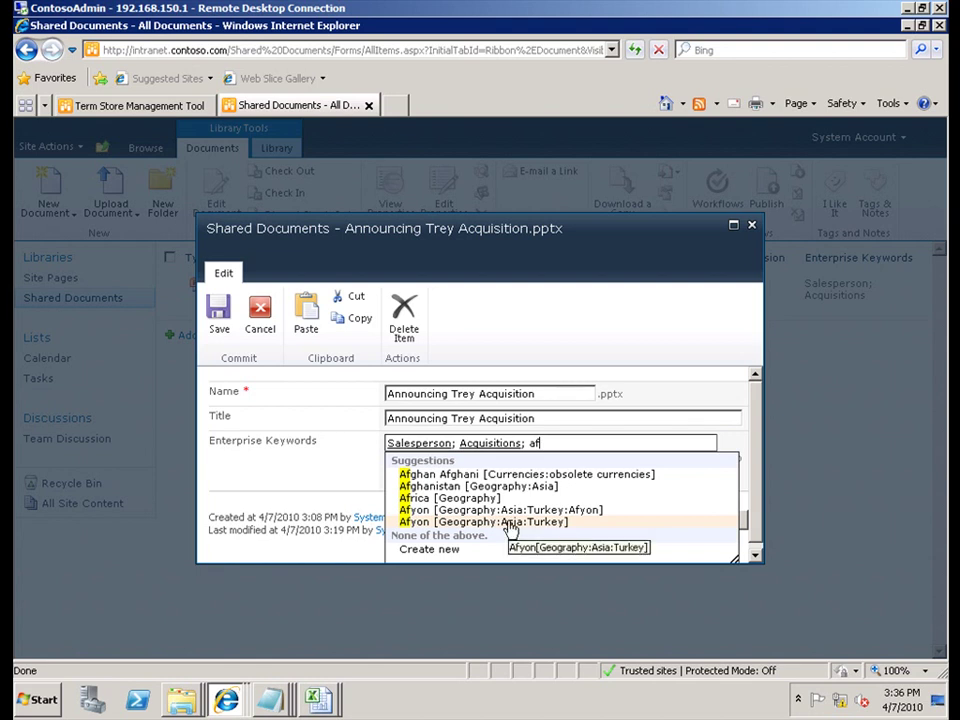
{"action": "left_click", "coordinate": [510, 522]}
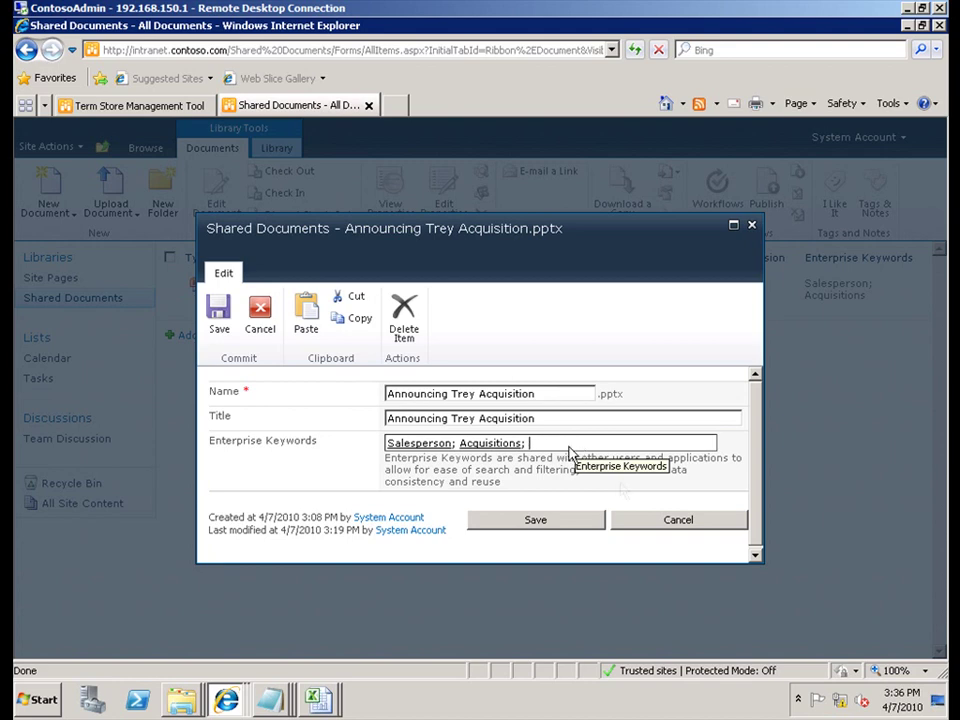
{"action": "left_click", "coordinate": [643, 524]}
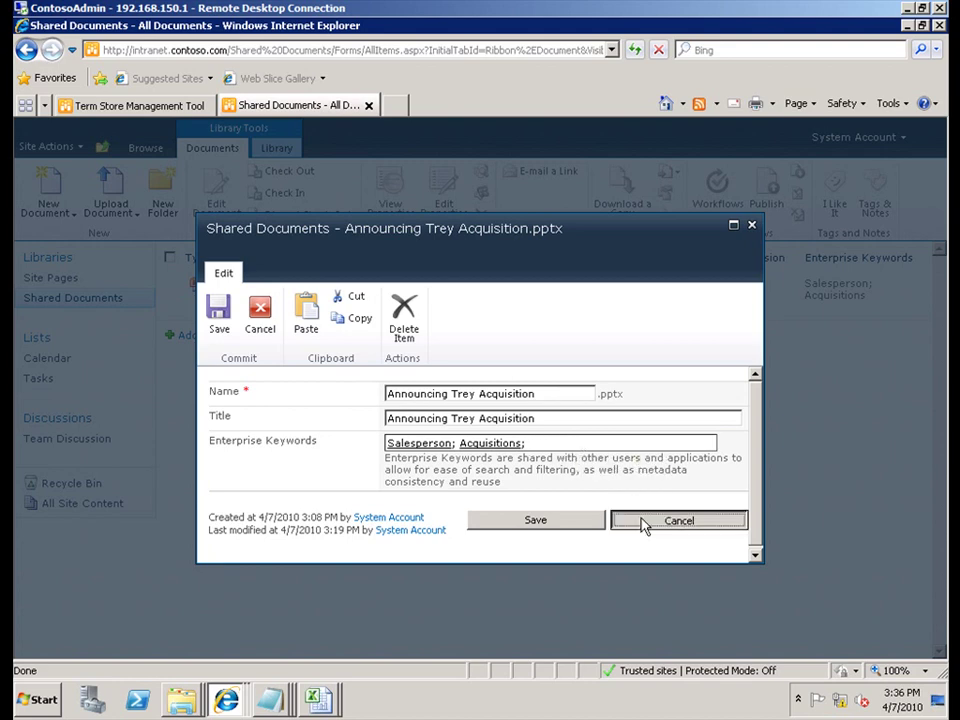
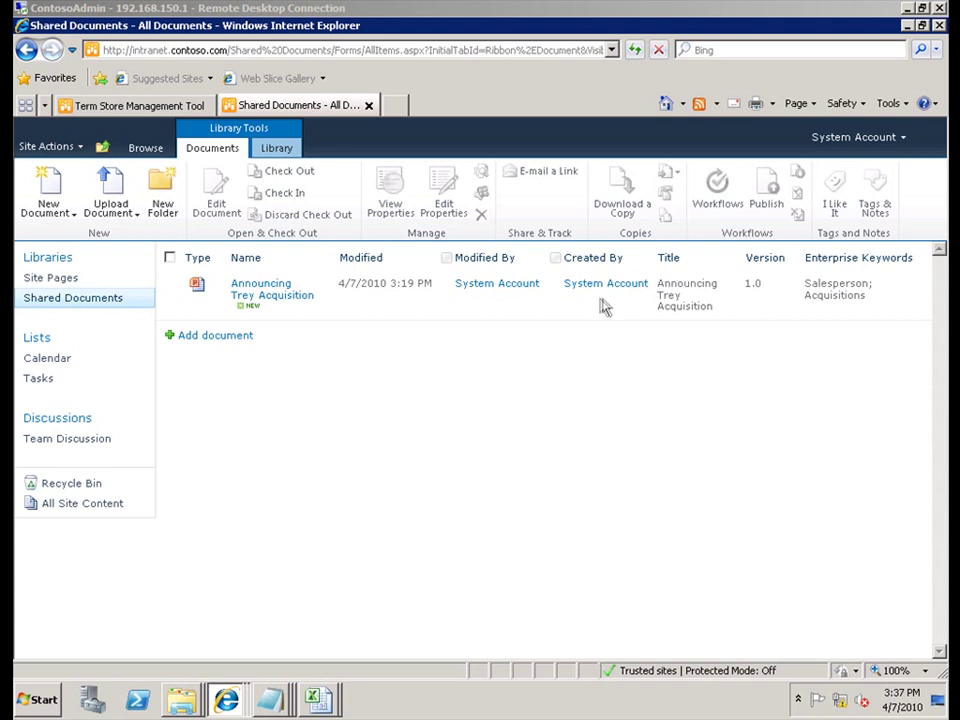
From Shared Documents library settings, start a new column named Geographies.
{"action": "left_click", "coordinate": [287, 152]}
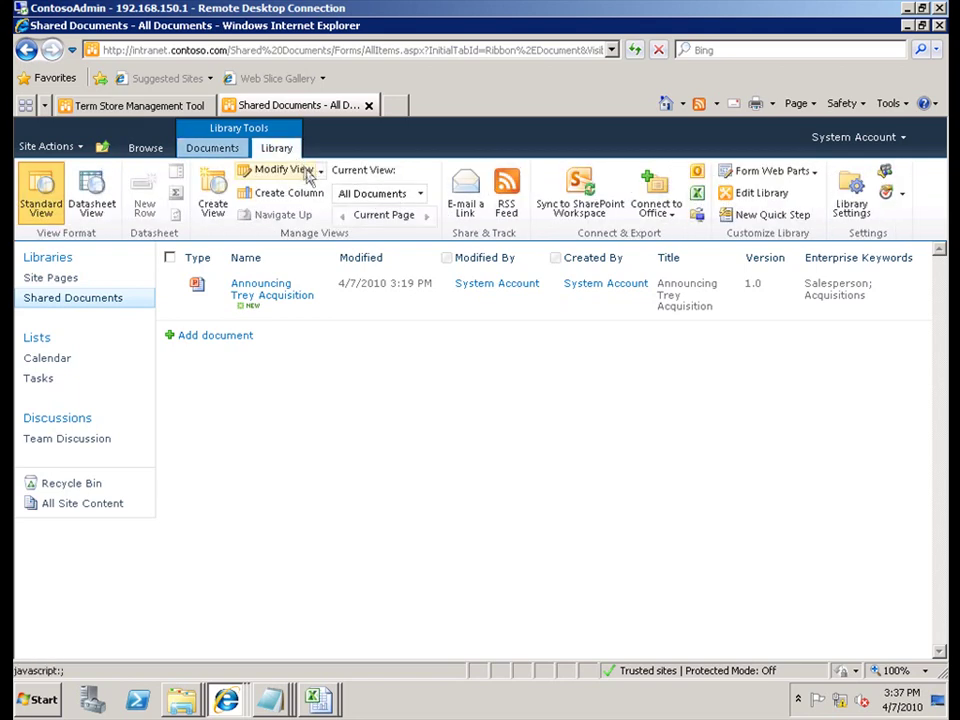
{"action": "left_click", "coordinate": [853, 200]}
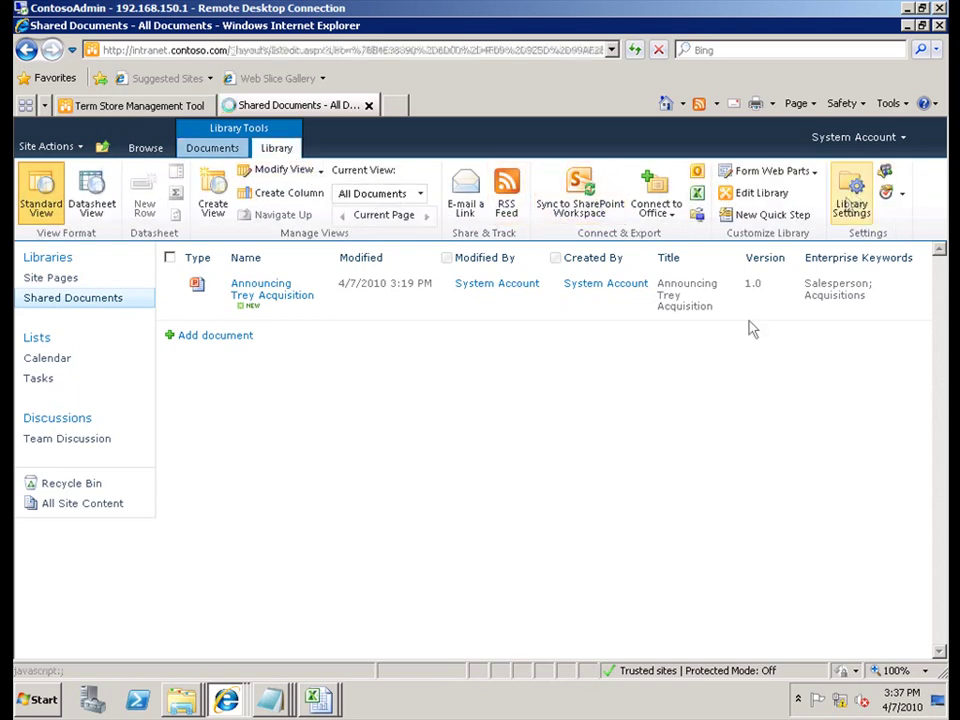
{"action": "scroll", "coordinate": [240, 503], "scroll_direction": "down", "scroll_amount": 5}
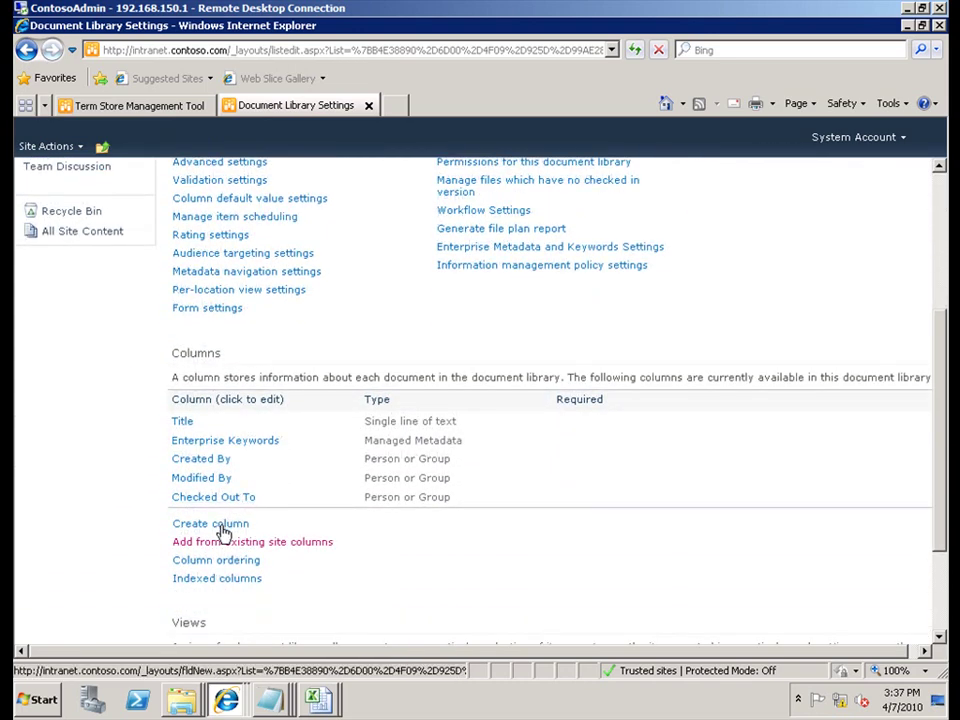
{"action": "left_click", "coordinate": [222, 529]}
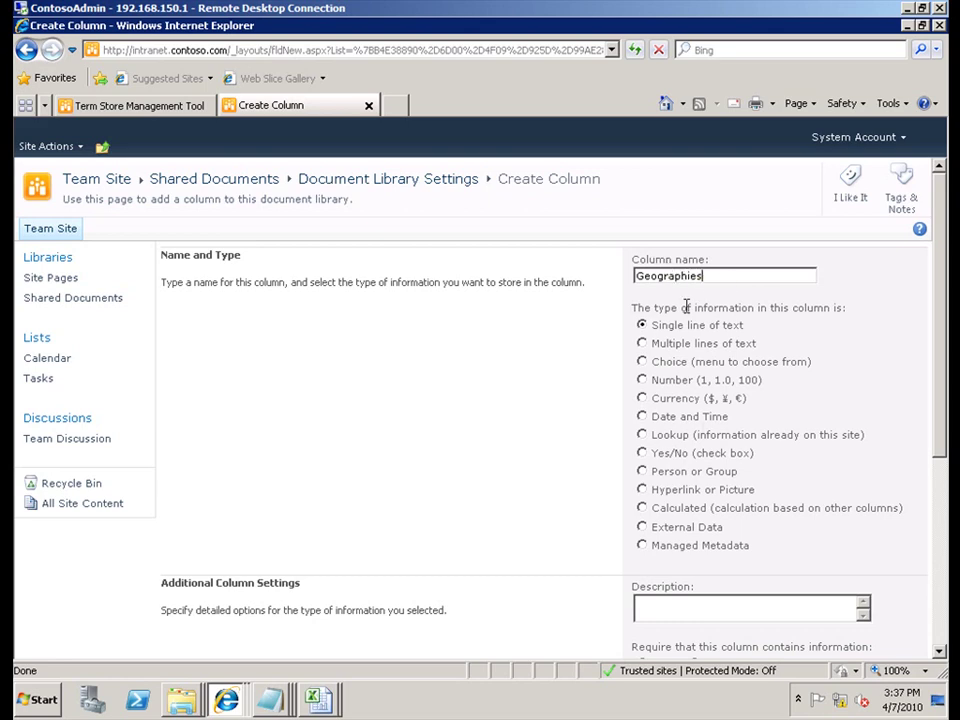
Make Geographies a Managed Metadata column with Allow multiple values ticked.
{"action": "left_click", "coordinate": [643, 545]}
{"action": "scroll", "coordinate": [647, 553], "scroll_direction": "down", "scroll_amount": 2}
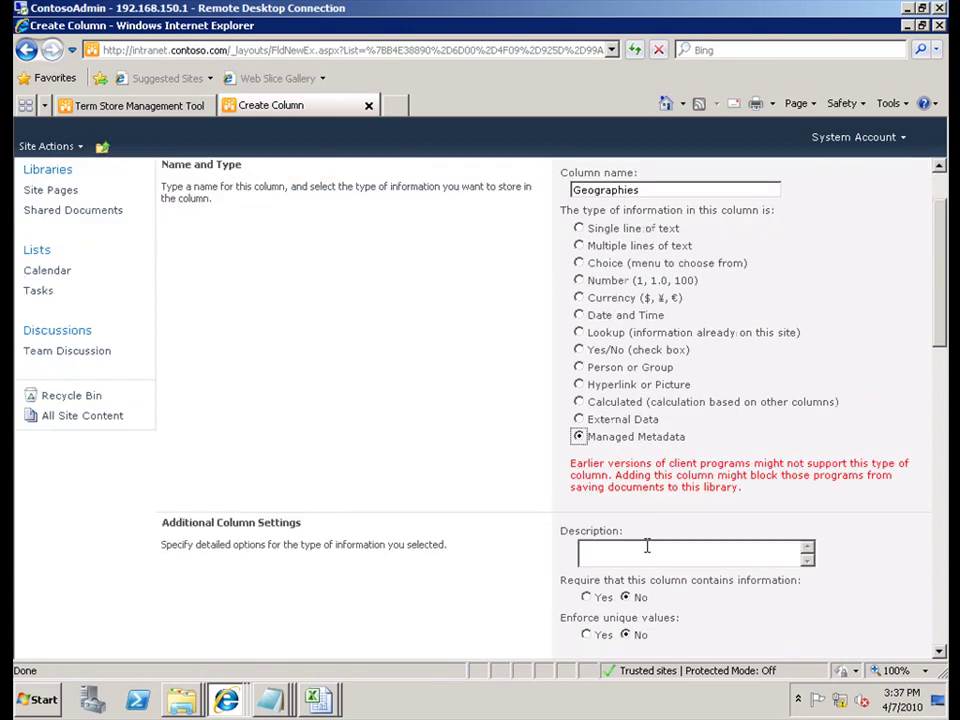
{"action": "scroll", "coordinate": [647, 546], "scroll_direction": "down", "scroll_amount": 3}
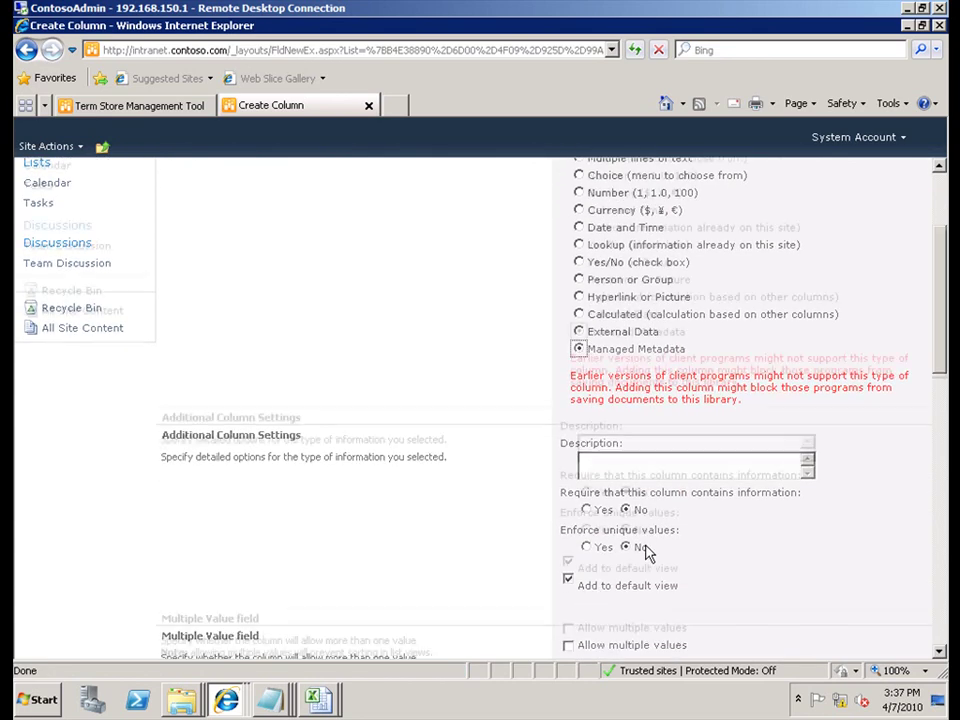
{"action": "scroll", "coordinate": [640, 422], "scroll_direction": "down", "scroll_amount": 2}
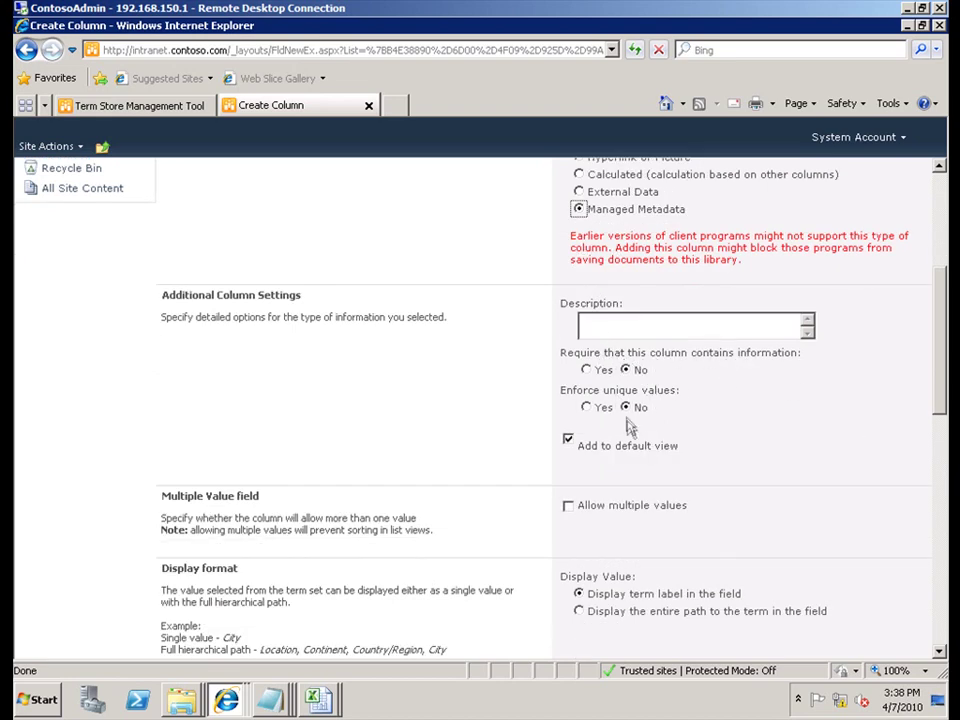
{"action": "scroll", "coordinate": [650, 418], "scroll_direction": "down", "scroll_amount": 3}
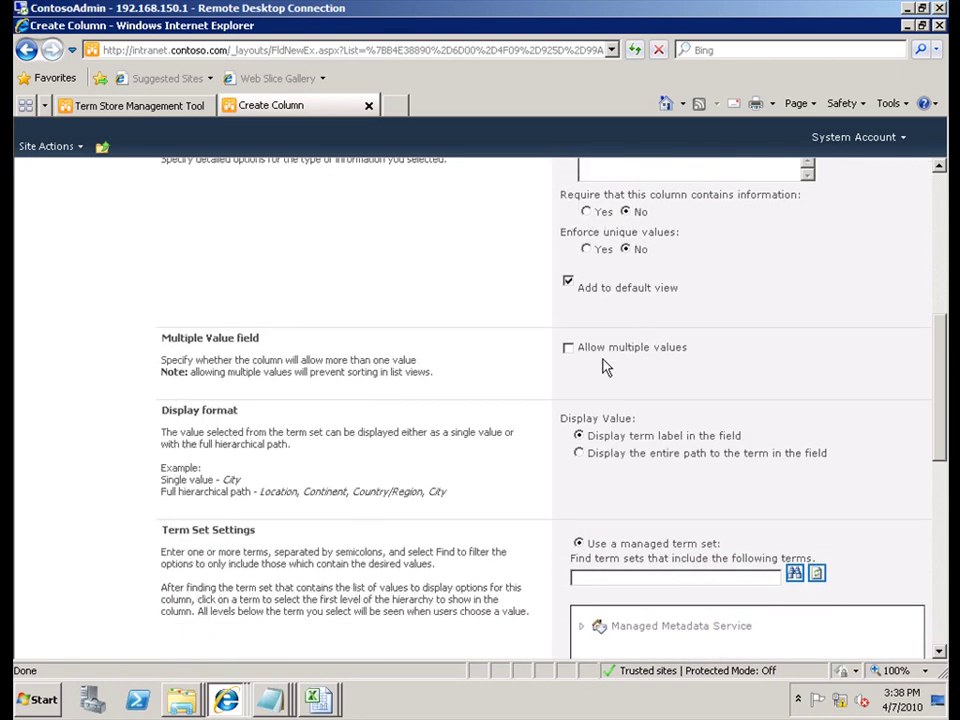
{"action": "scroll", "coordinate": [605, 368], "scroll_direction": "down", "scroll_amount": 1}
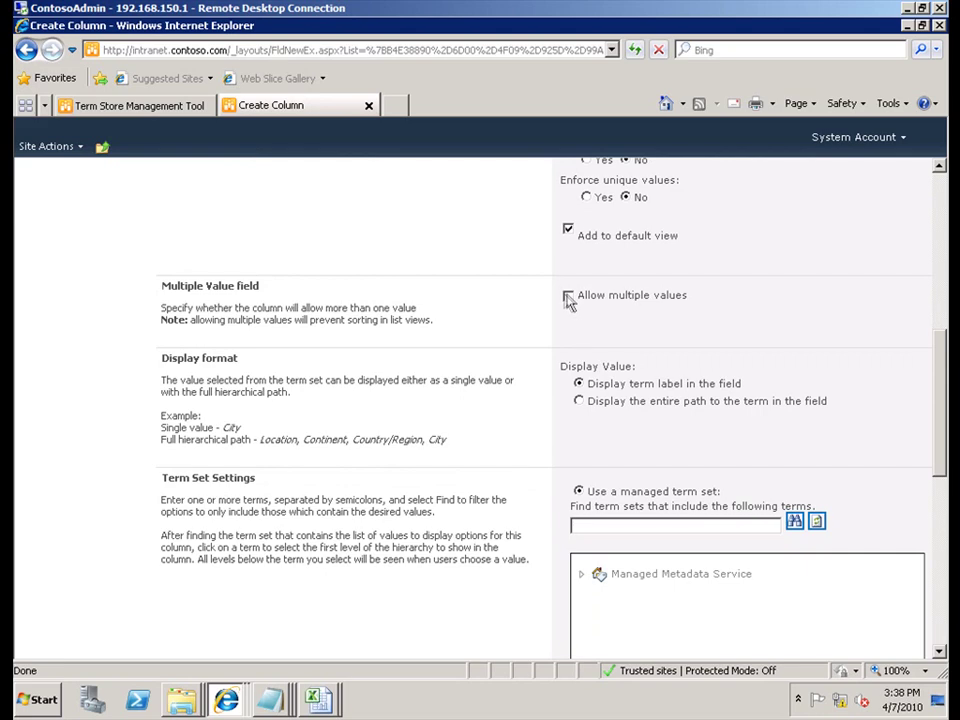
{"action": "left_click", "coordinate": [567, 297]}
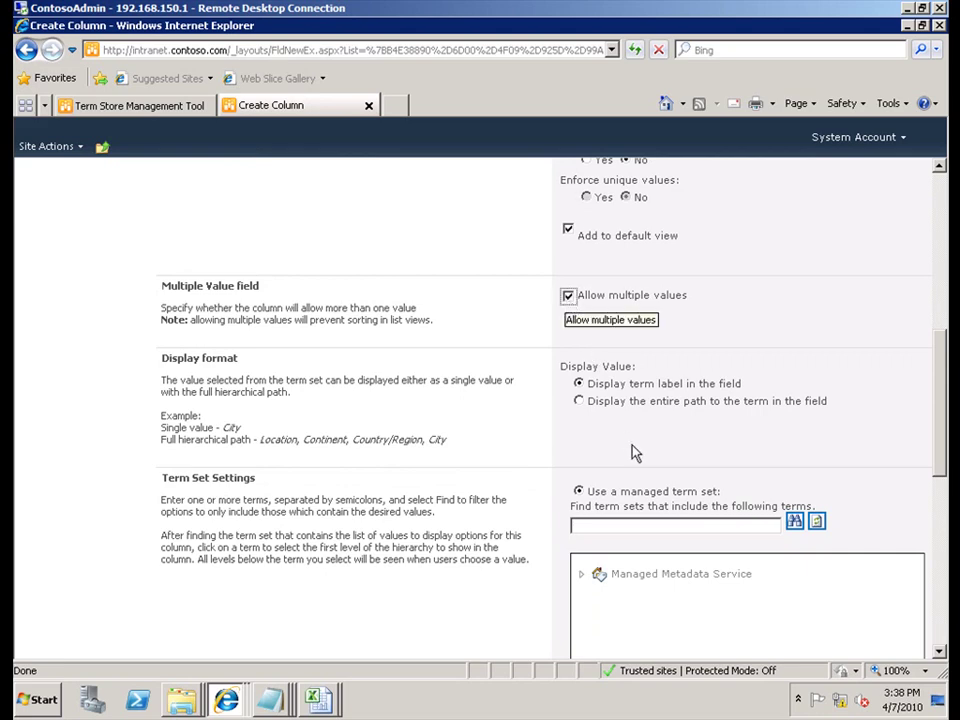
{"action": "scroll", "coordinate": [633, 452], "scroll_direction": "down", "scroll_amount": 1}
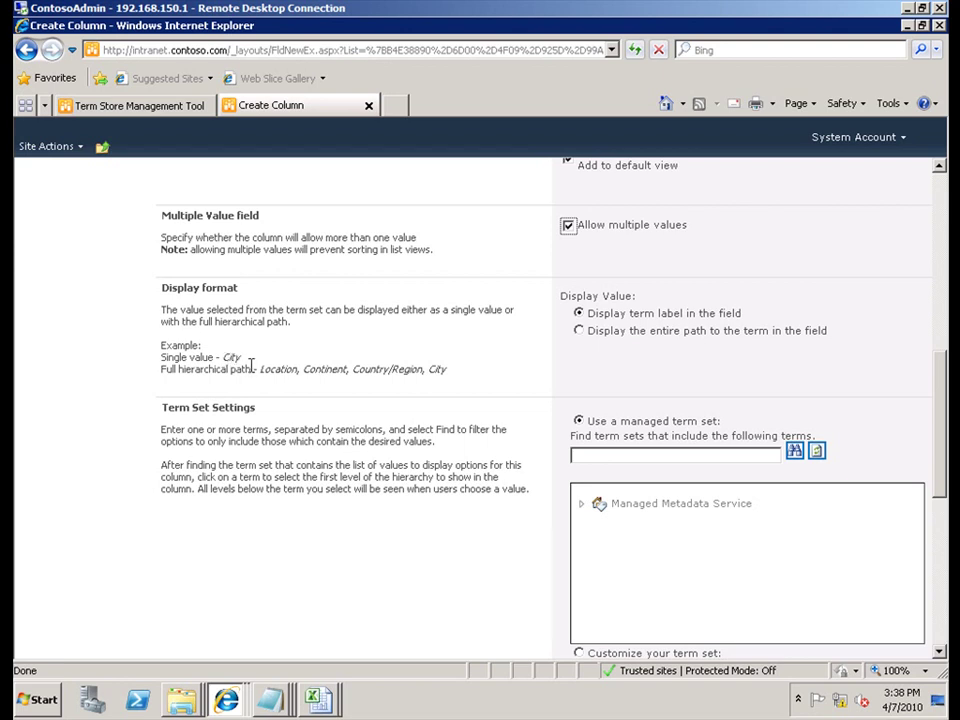
{"action": "double_click", "coordinate": [231, 357]}
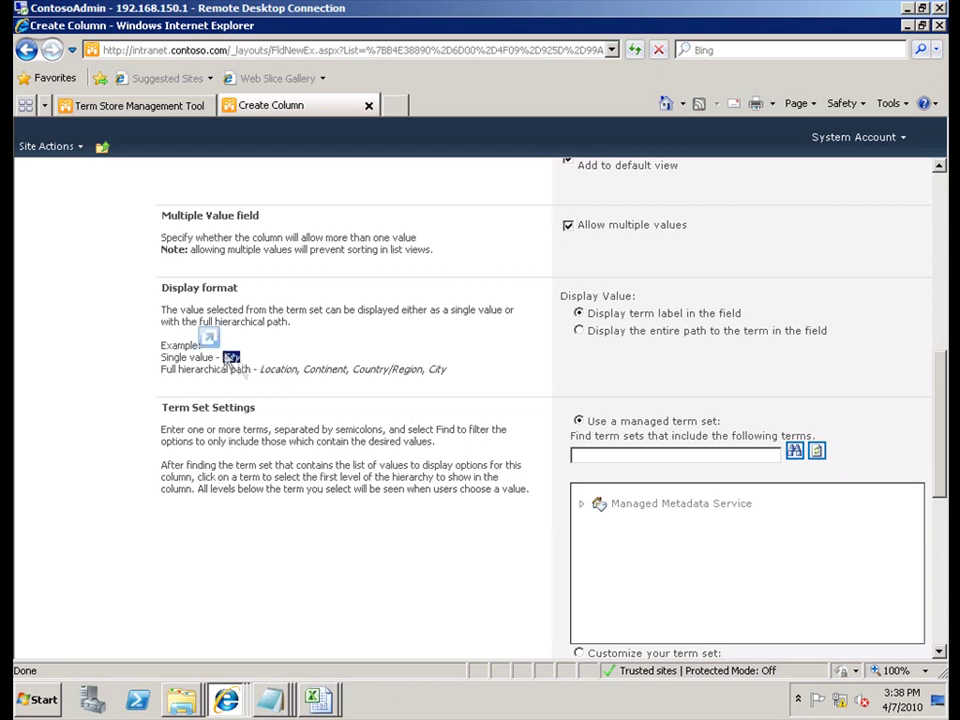
{"action": "left_click_drag", "start_coordinate": [259, 369], "coordinate": [453, 371]}
Browse the Managed Metadata Service term store's Corporate Taxonomy and Site Collection term groups.
{"action": "left_click", "coordinate": [462, 379]}
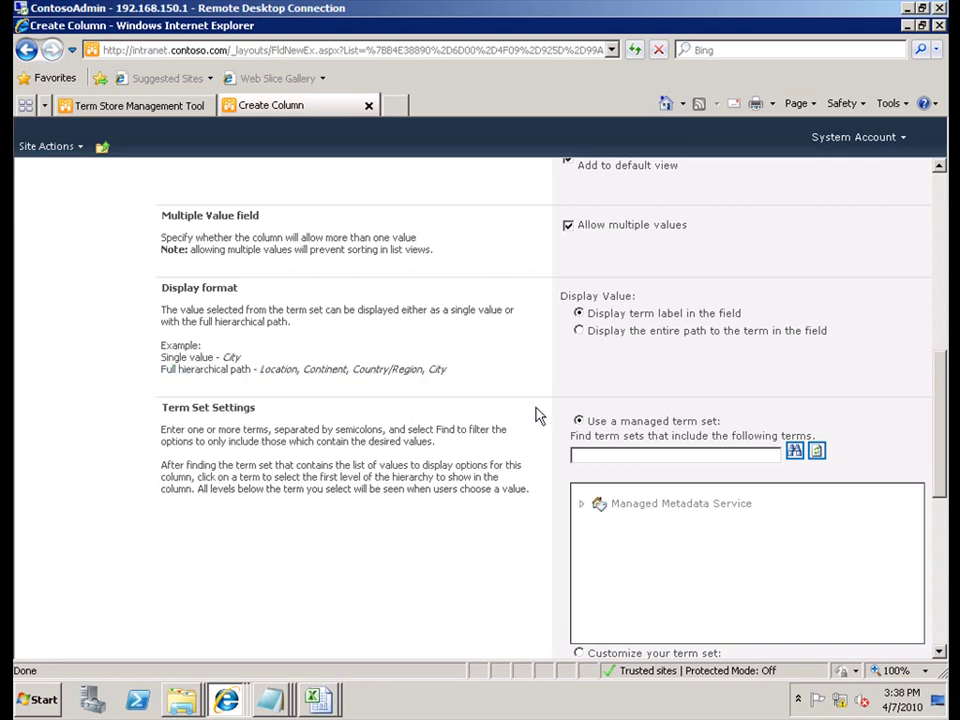
{"action": "scroll", "coordinate": [535, 416], "scroll_direction": "down", "scroll_amount": 1}
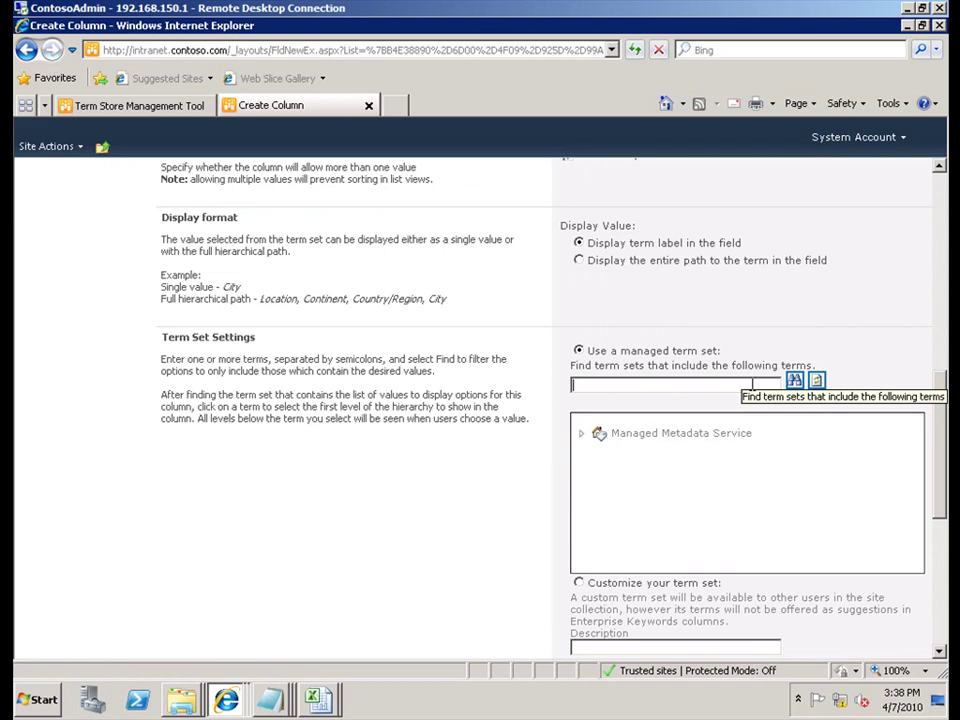
{"action": "scroll", "coordinate": [752, 384], "scroll_direction": "down", "scroll_amount": 1}
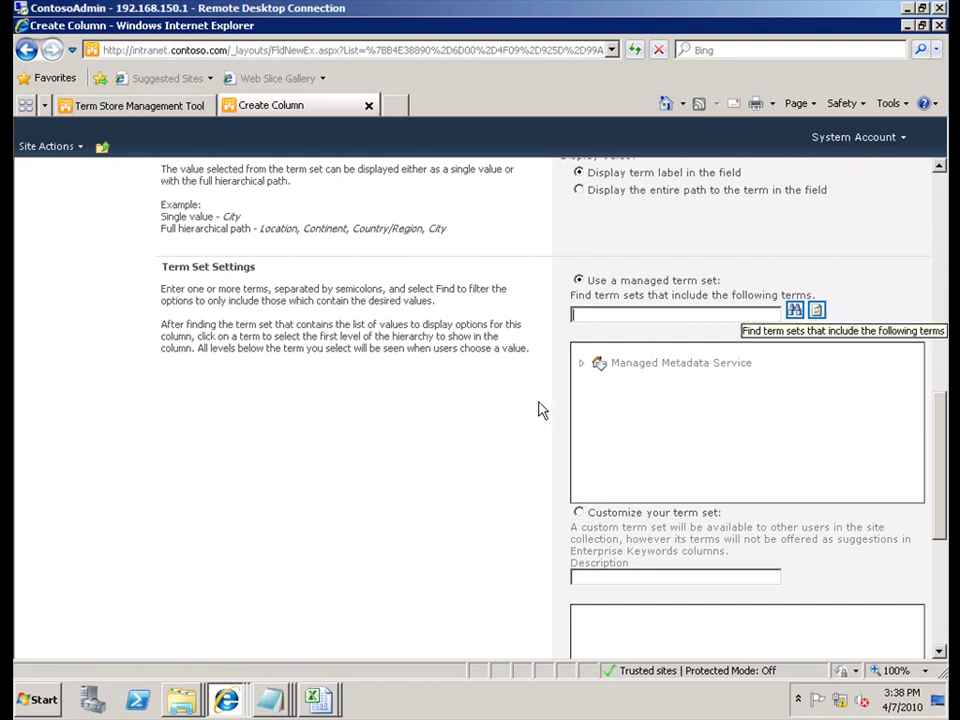
{"action": "left_click", "coordinate": [582, 364]}
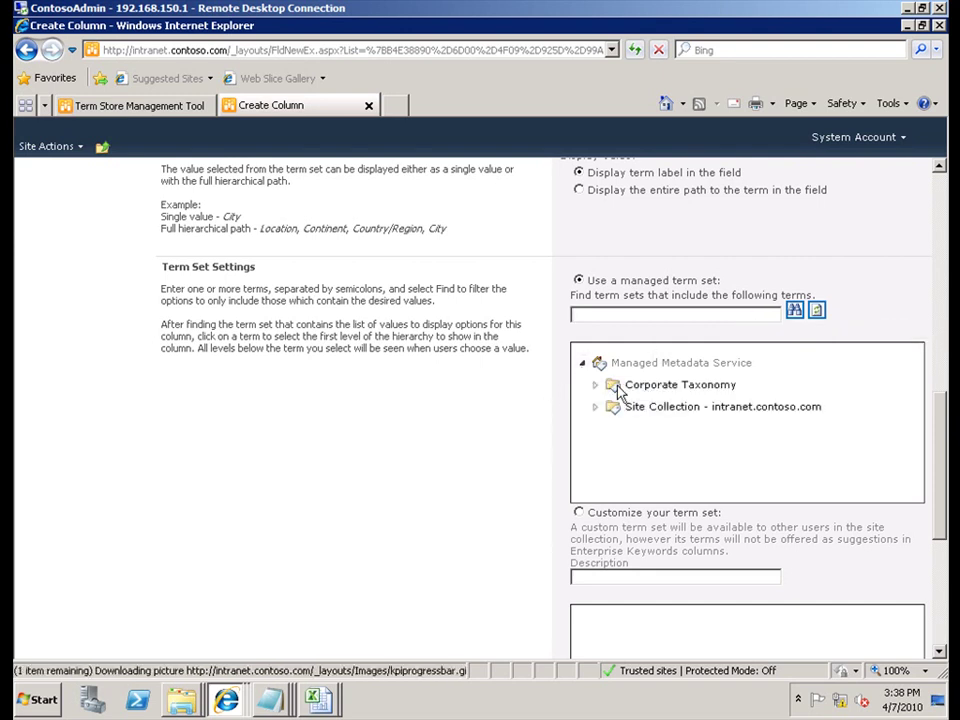
{"action": "left_click", "coordinate": [596, 386]}
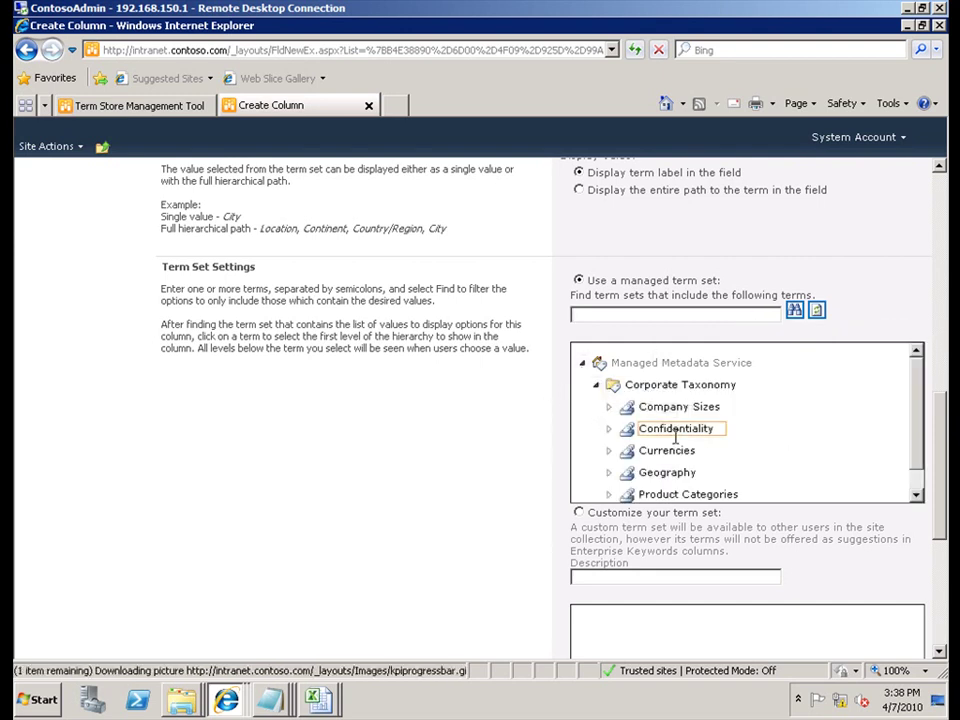
{"action": "scroll", "coordinate": [678, 443], "scroll_direction": "down", "scroll_amount": 3}
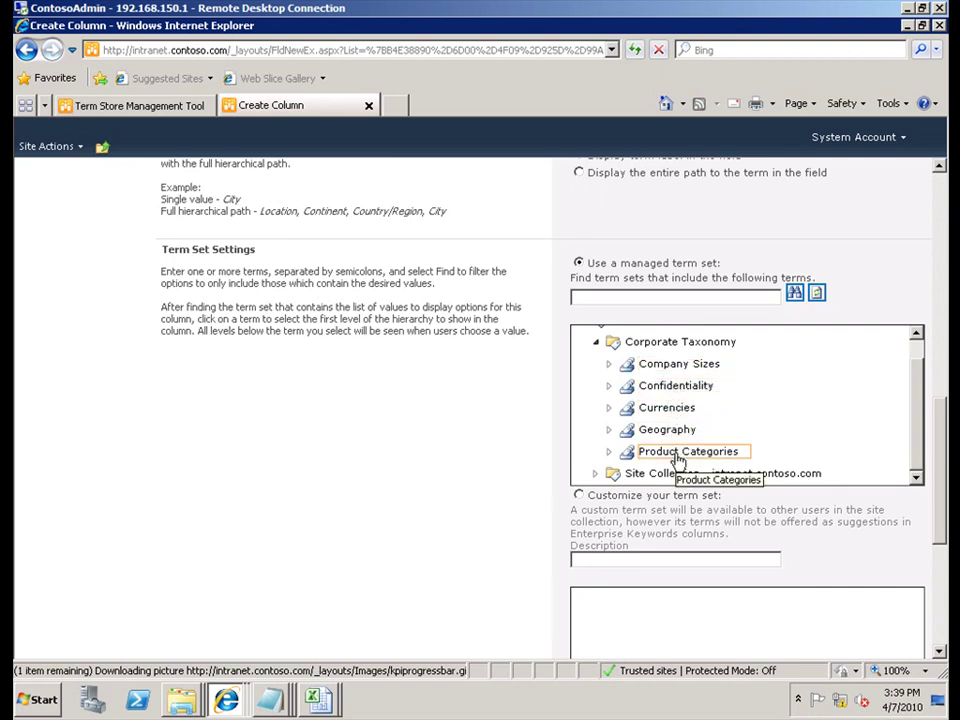
{"action": "scroll", "coordinate": [677, 457], "scroll_direction": "down", "scroll_amount": 1}
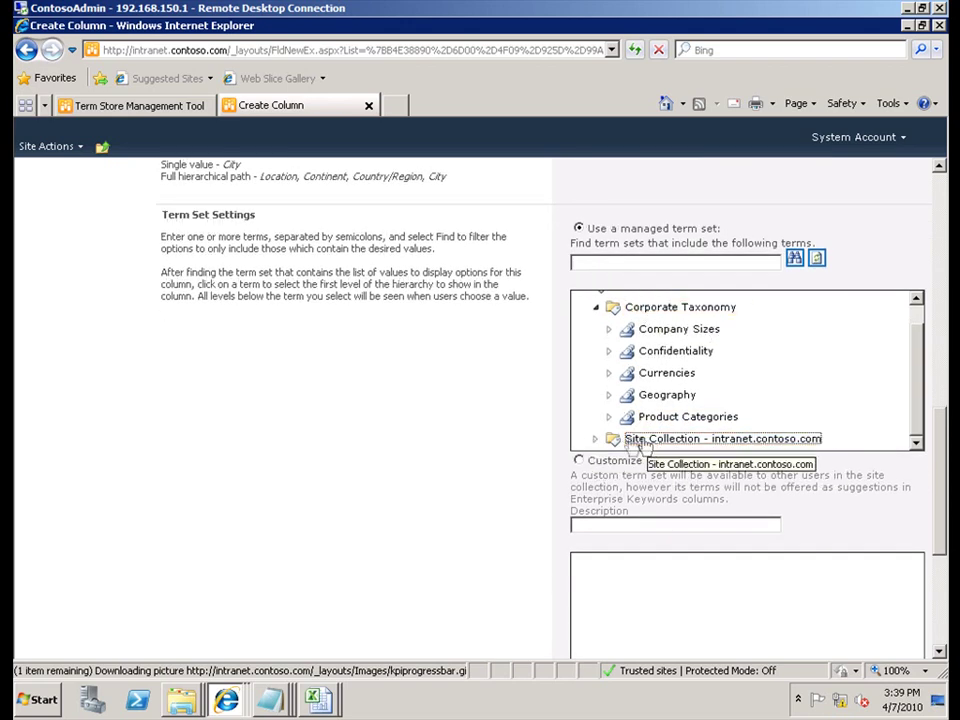
{"action": "left_click", "coordinate": [596, 439]}
{"action": "scroll", "coordinate": [673, 393], "scroll_direction": "down", "scroll_amount": 2}
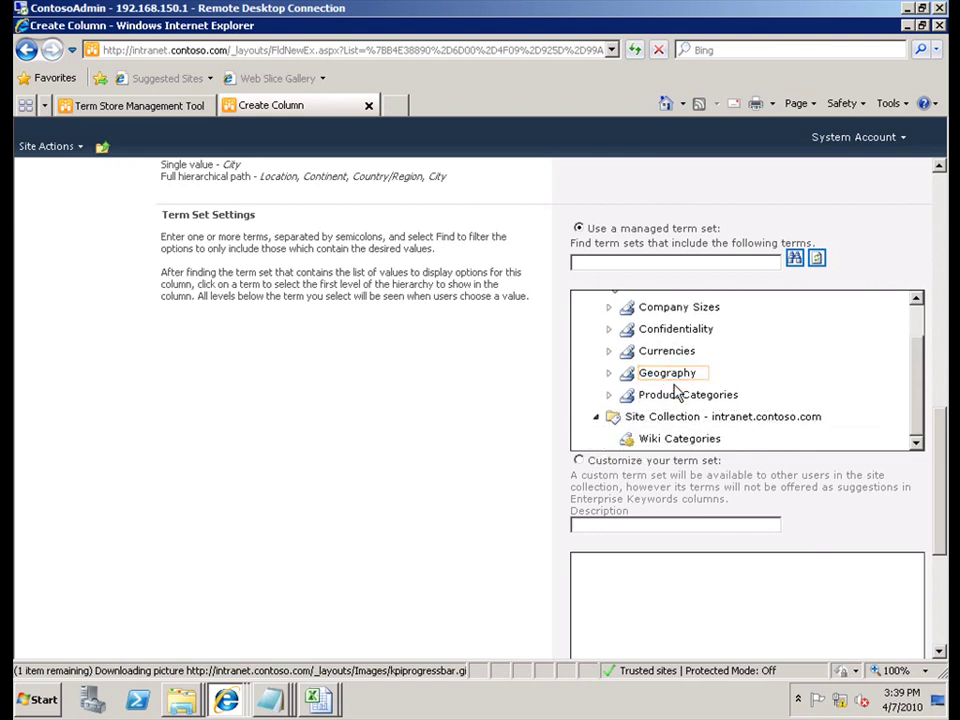
{"action": "left_click", "coordinate": [666, 419]}
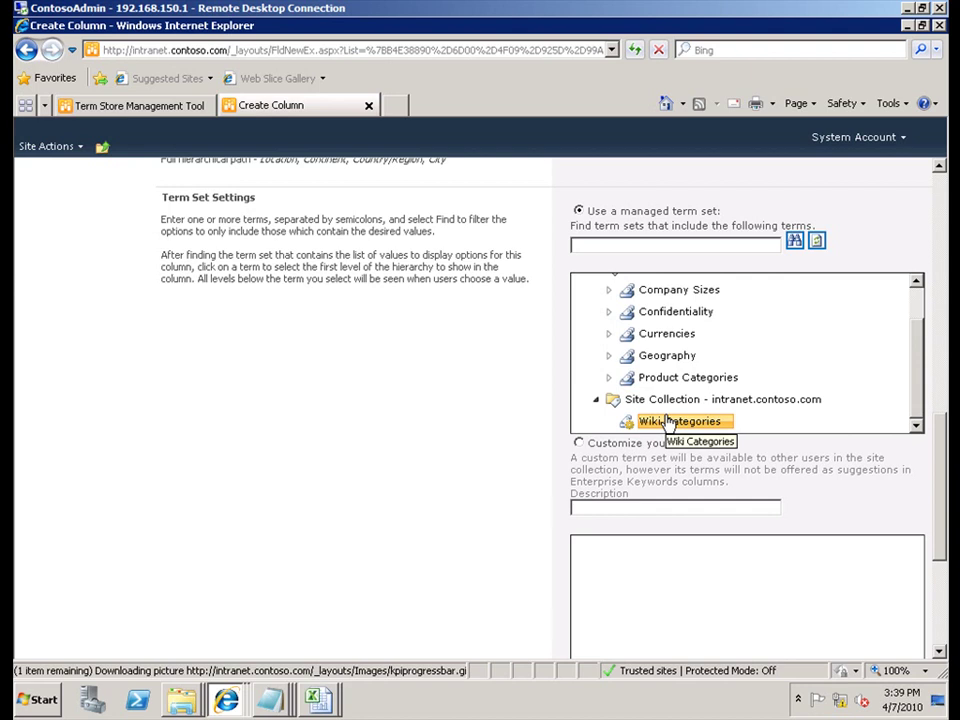
Bind Geographies to the Geography term set and create the column.
{"action": "left_click", "coordinate": [688, 368]}
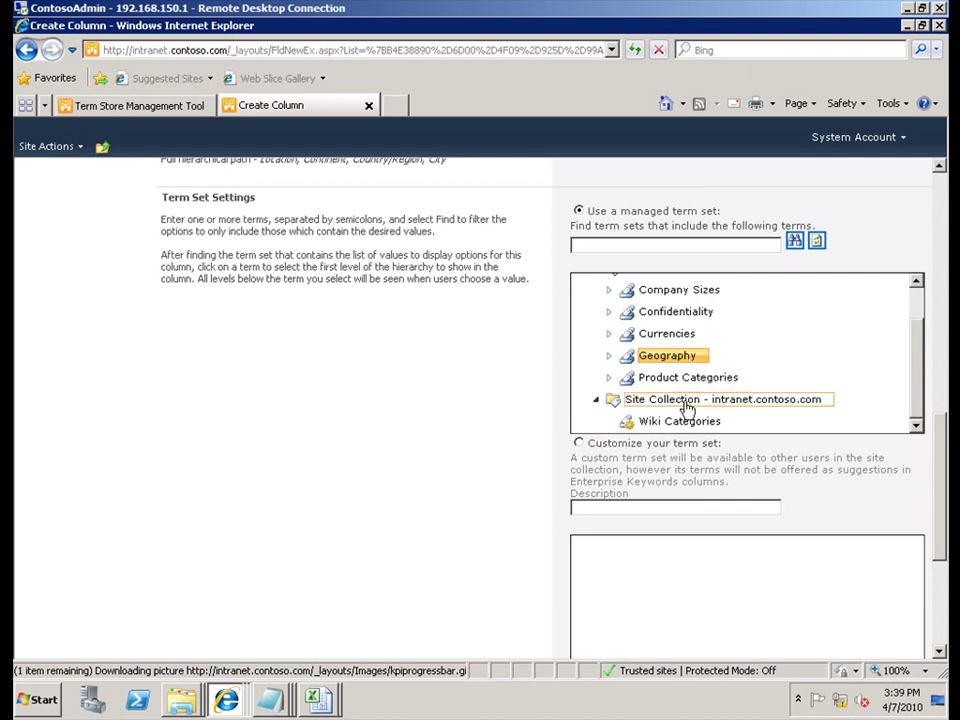
{"action": "scroll", "coordinate": [757, 450], "scroll_direction": "down", "scroll_amount": 3}
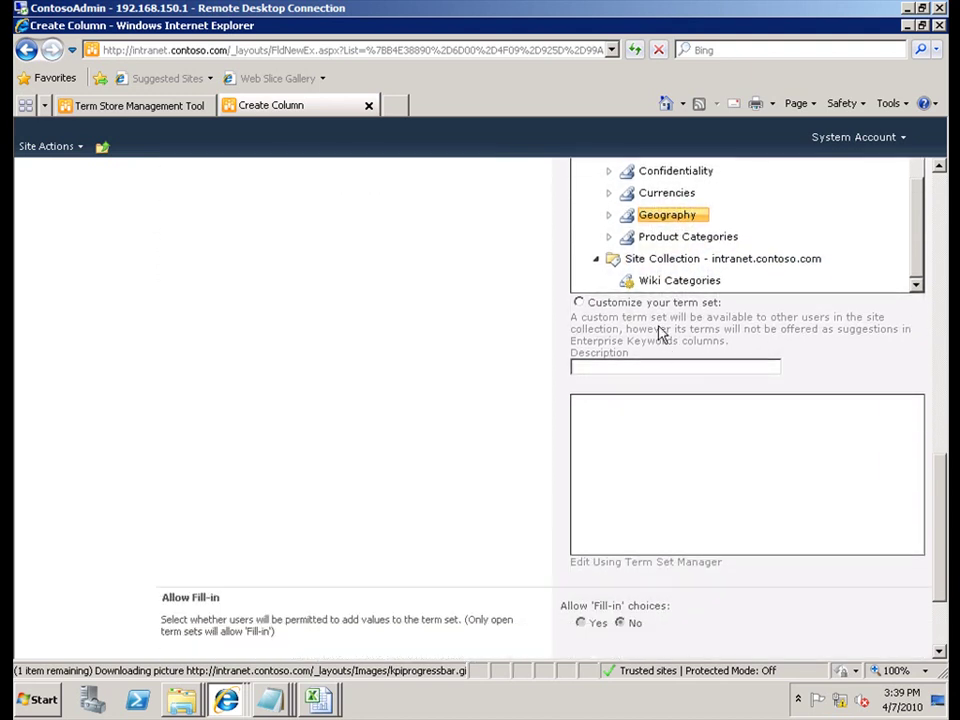
{"action": "scroll", "coordinate": [692, 459], "scroll_direction": "down", "scroll_amount": 3}
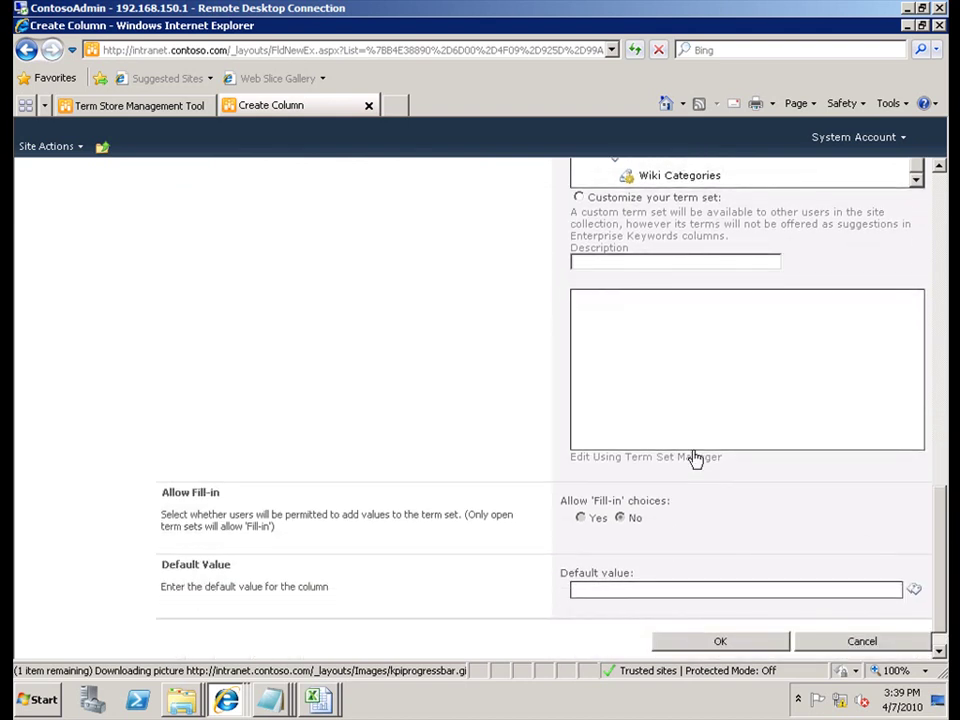
{"action": "scroll", "coordinate": [694, 470], "scroll_direction": "down", "scroll_amount": 1}
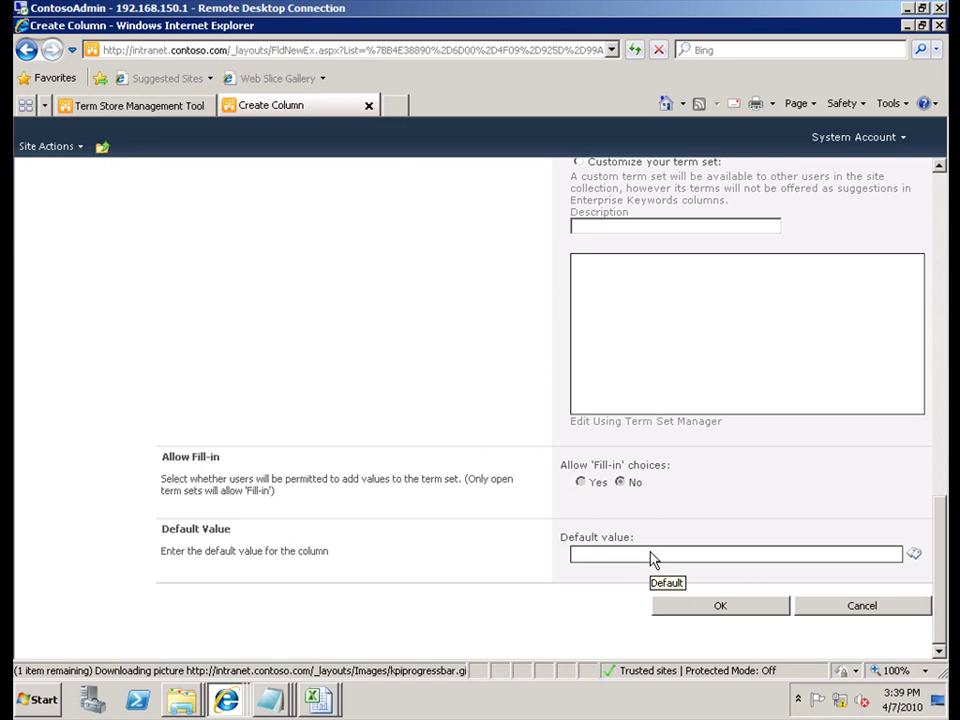
{"action": "left_click", "coordinate": [690, 610]}
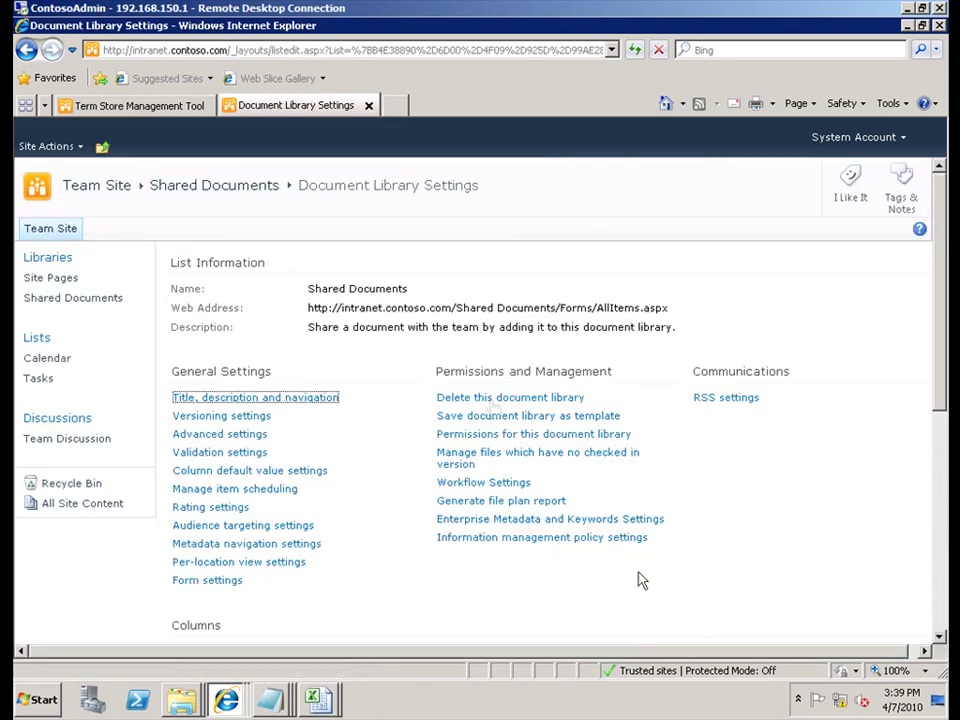
Tag Announcing Trey Acquisition with Geographies value United States and save it.
{"action": "left_click", "coordinate": [240, 188]}
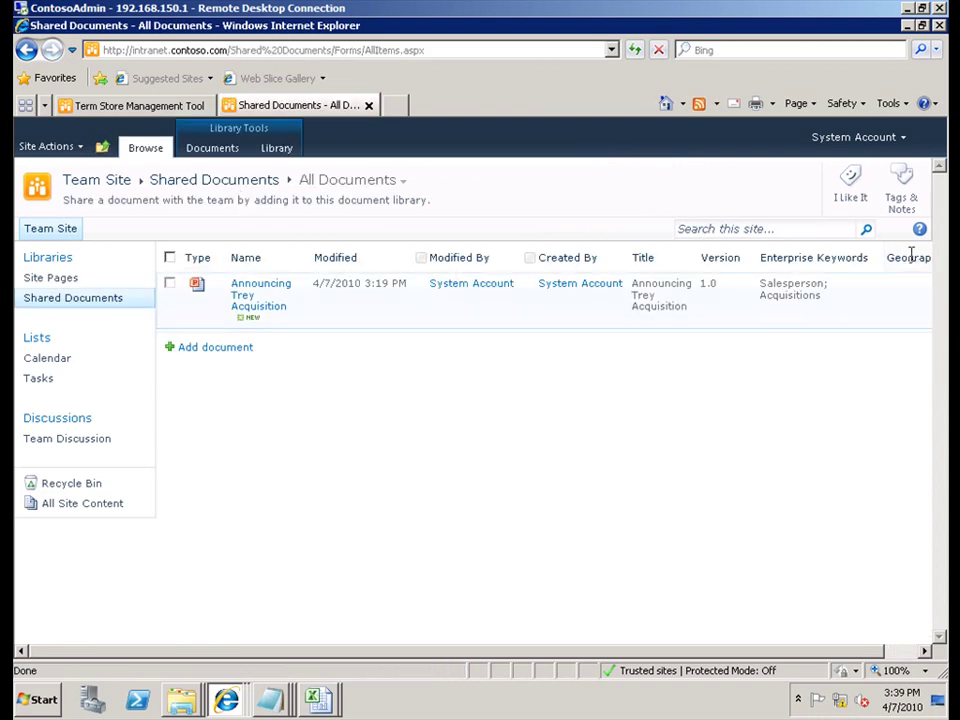
{"action": "left_click_drag", "start_coordinate": [707, 656], "coordinate": [790, 652]}
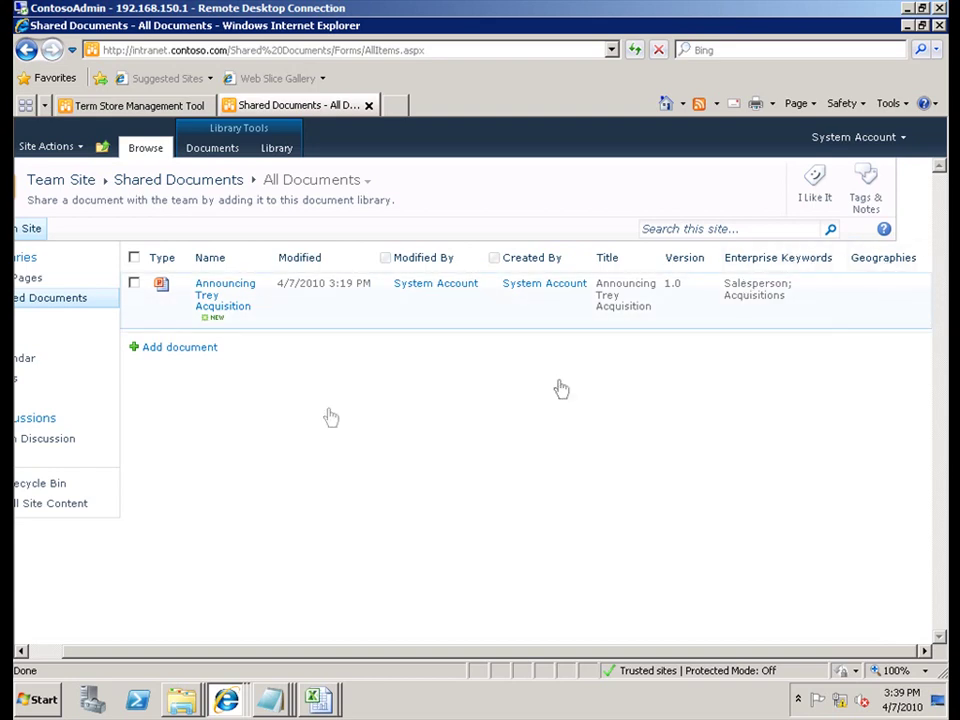
{"action": "left_click", "coordinate": [268, 304]}
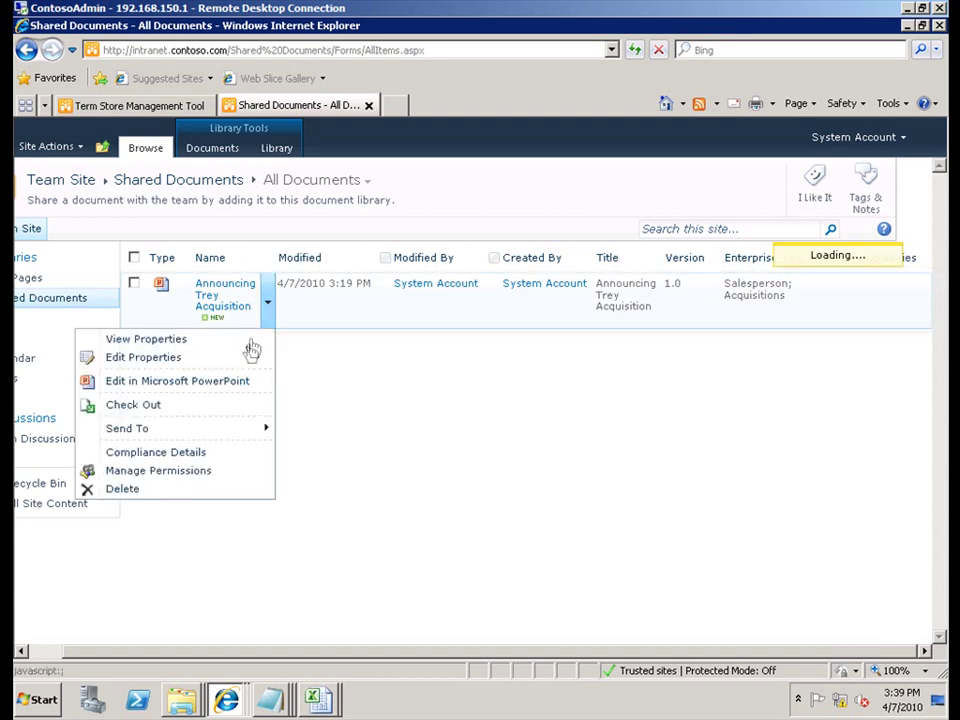
{"action": "left_click", "coordinate": [243, 362]}
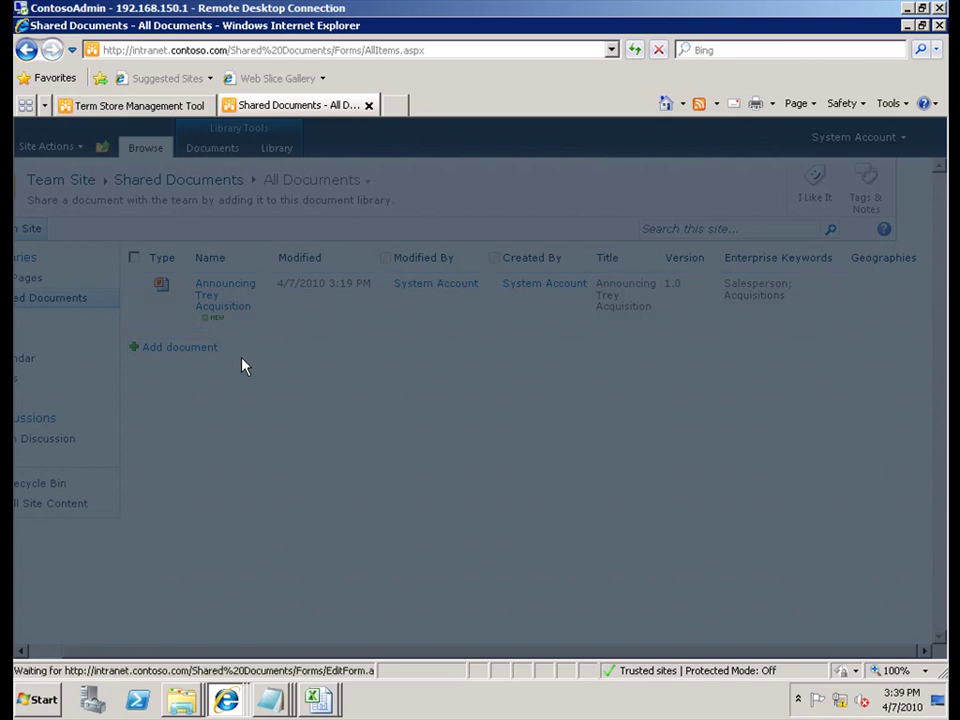
{"action": "left_click", "coordinate": [428, 494]}
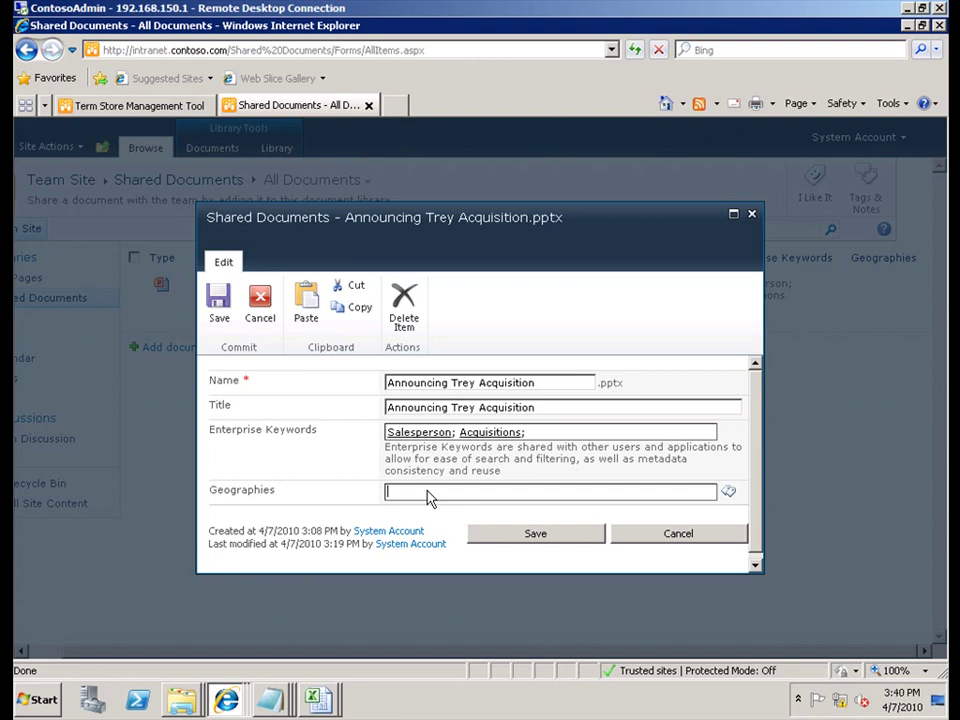
{"action": "type", "text": "united"}
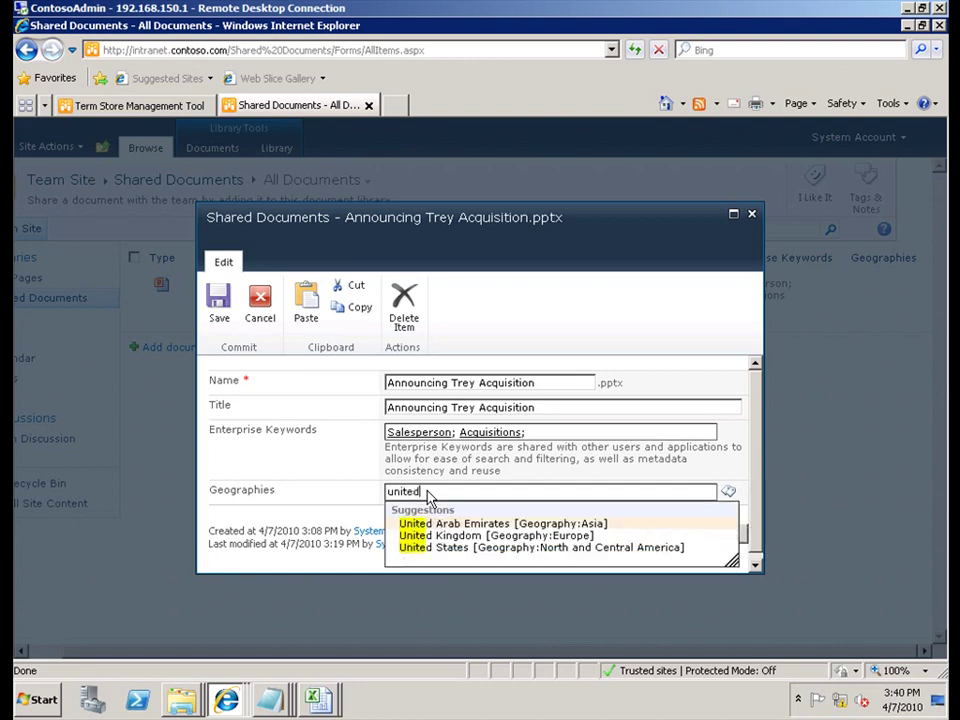
{"action": "left_click", "coordinate": [483, 556]}
{"action": "left_click", "coordinate": [511, 541]}
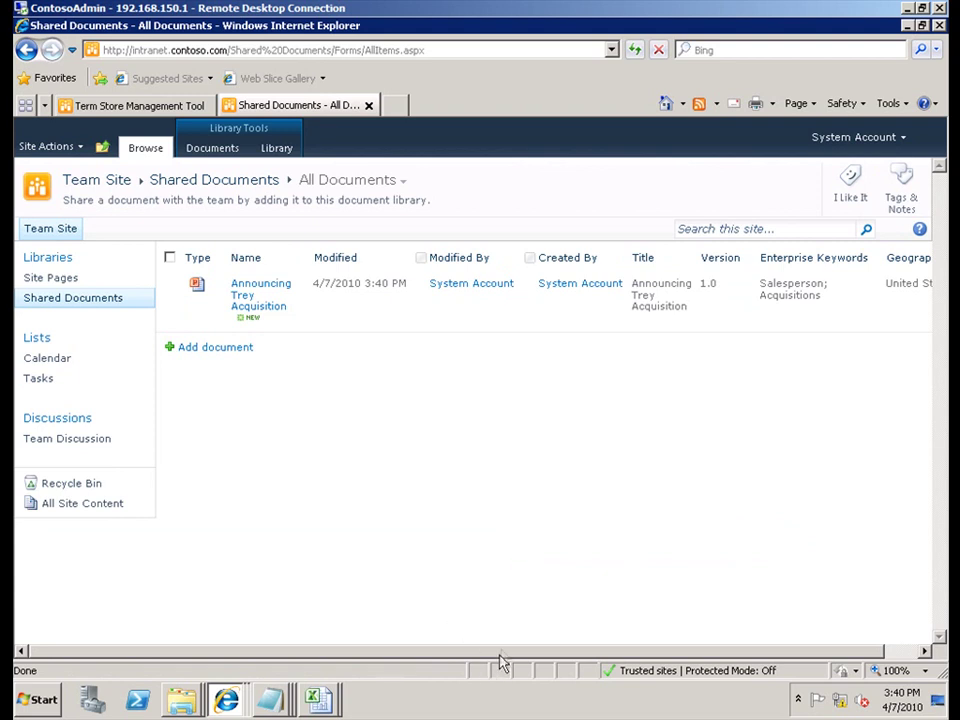
{"action": "left_click_drag", "start_coordinate": [508, 653], "coordinate": [606, 660]}
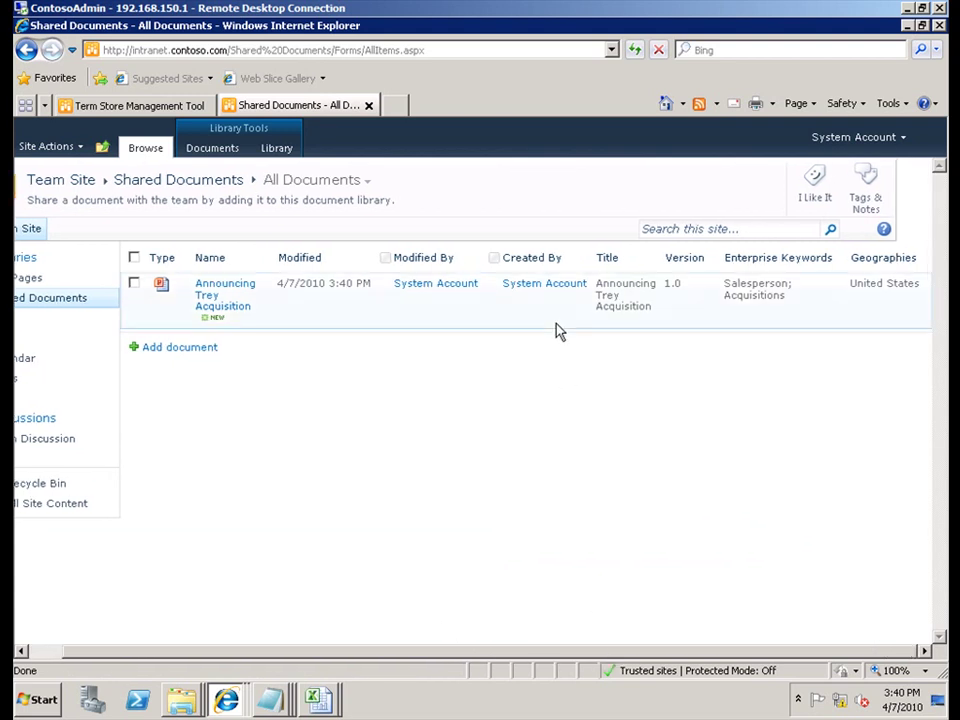
Upload Contoso Acquires Trey Press Release.docx to Shared Documents.
{"action": "left_click", "coordinate": [194, 350]}
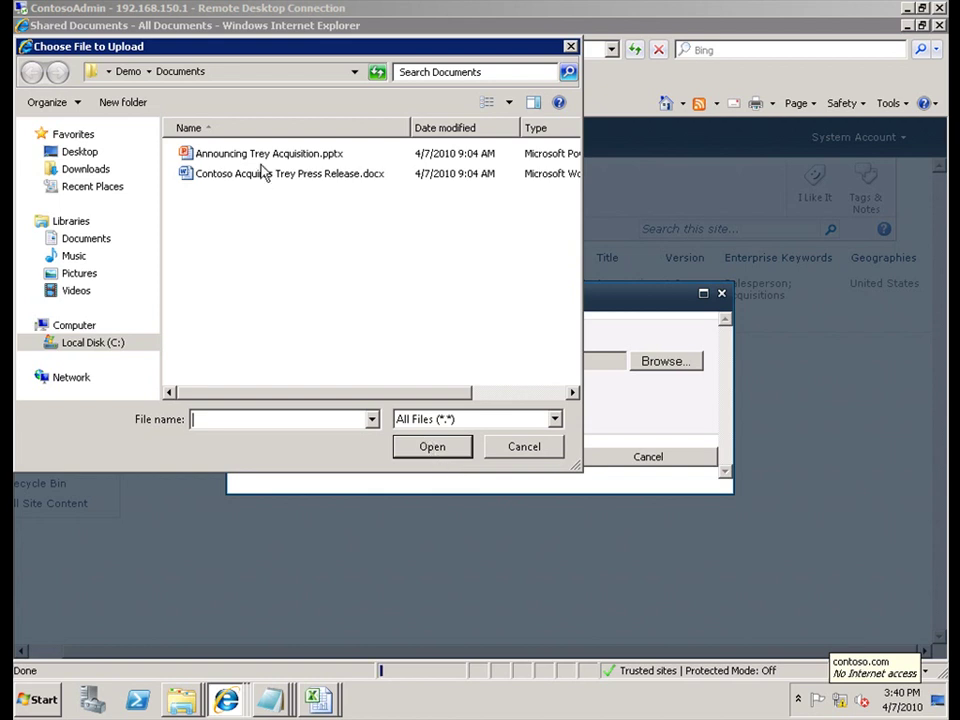
{"action": "left_click", "coordinate": [266, 177]}
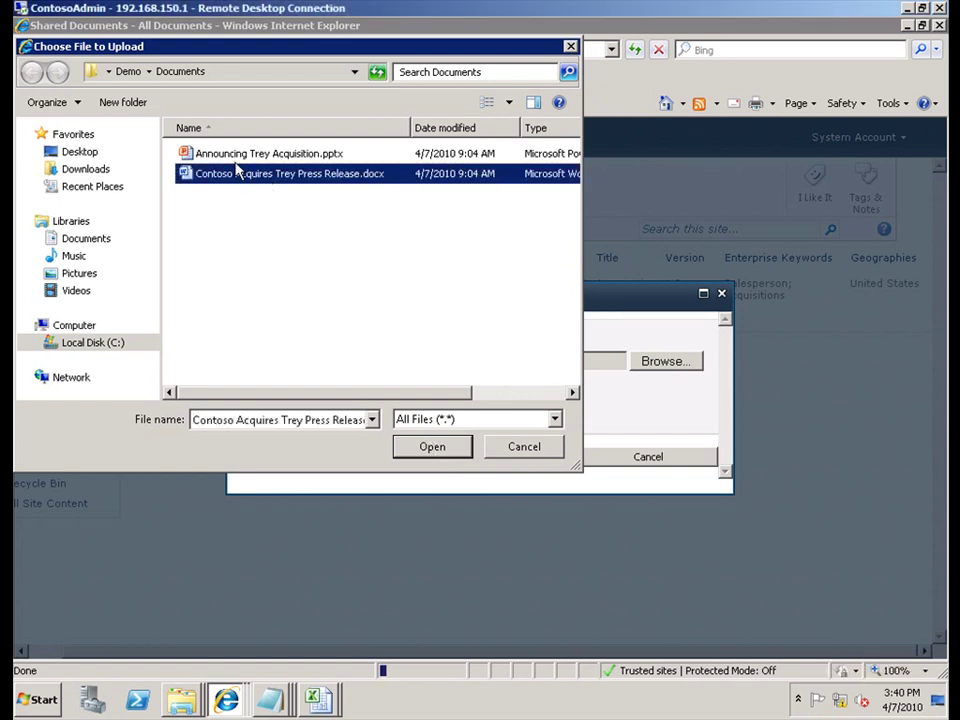
{"action": "left_click", "coordinate": [441, 450]}
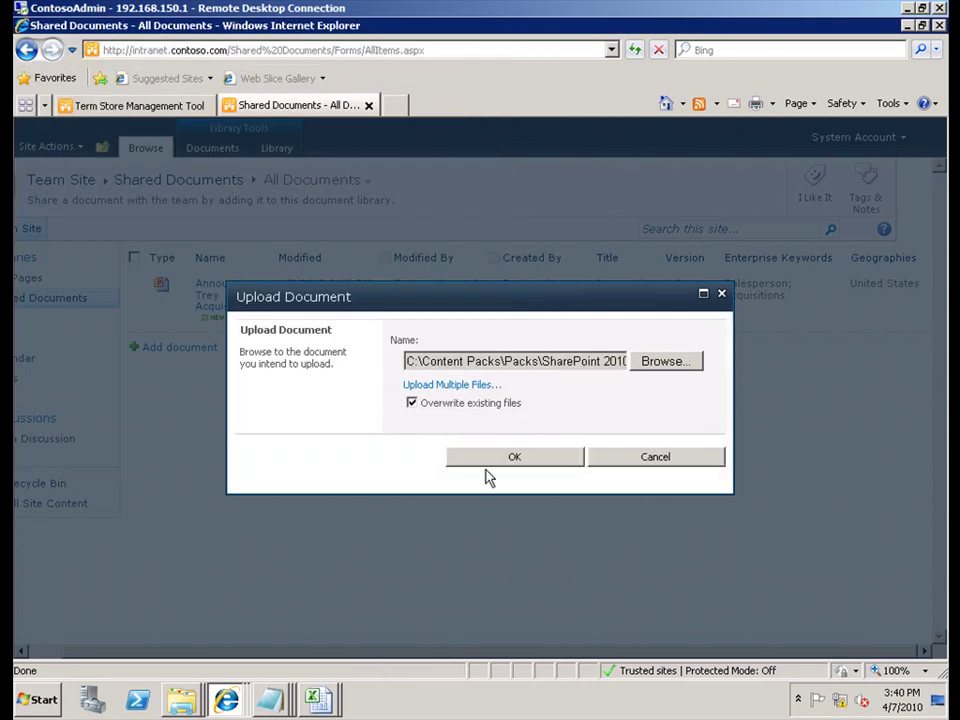
{"action": "left_click", "coordinate": [490, 458]}
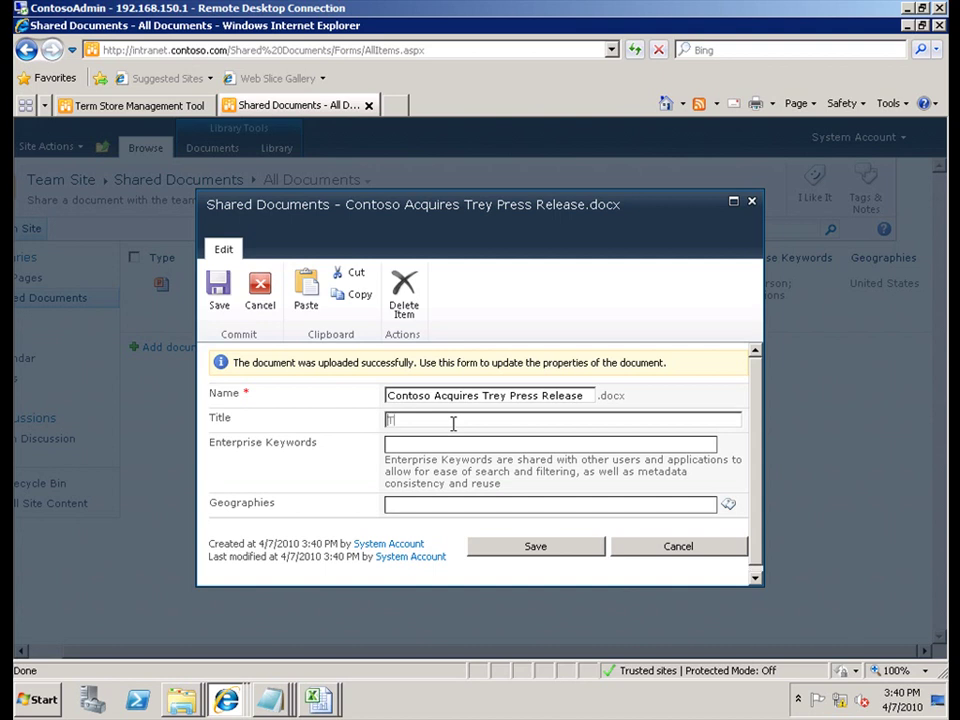
Save the press release with title 'Trey Acquistion', keyword Acquisitions and geography Afghanistan.
{"action": "type", "text": "ey Acquisition"}
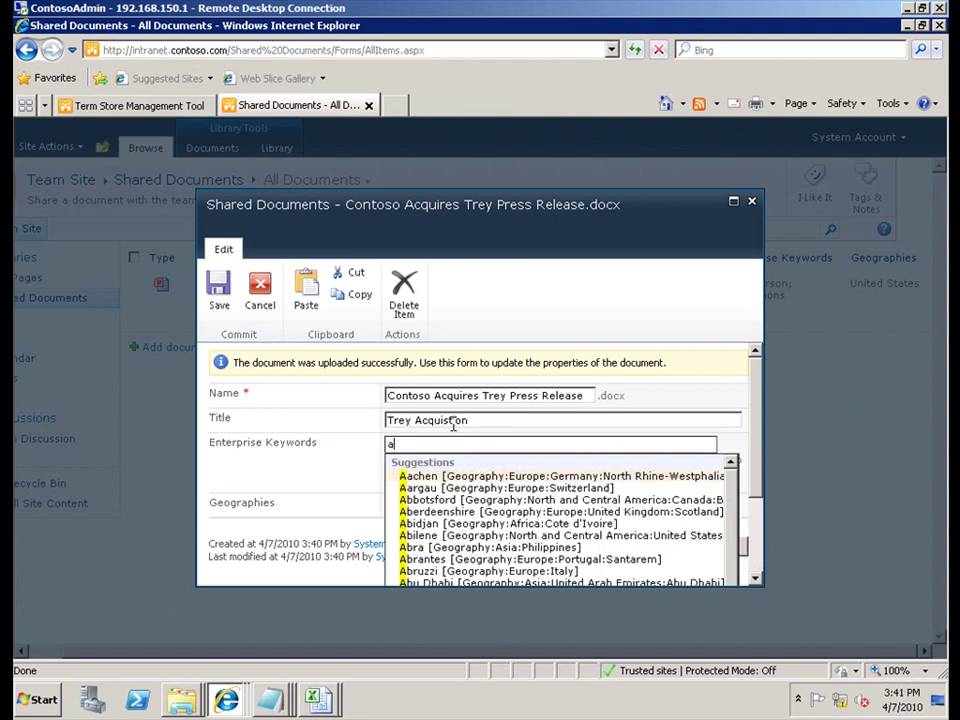
{"action": "type", "text": "cq"}
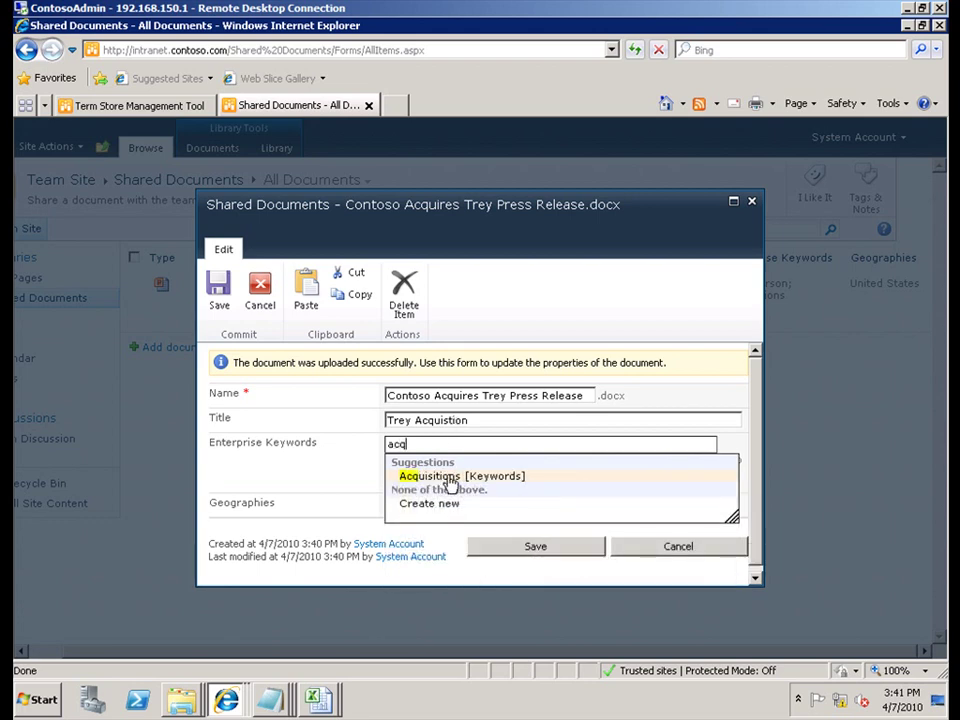
{"action": "left_click", "coordinate": [449, 484]}
{"action": "left_click", "coordinate": [422, 512]}
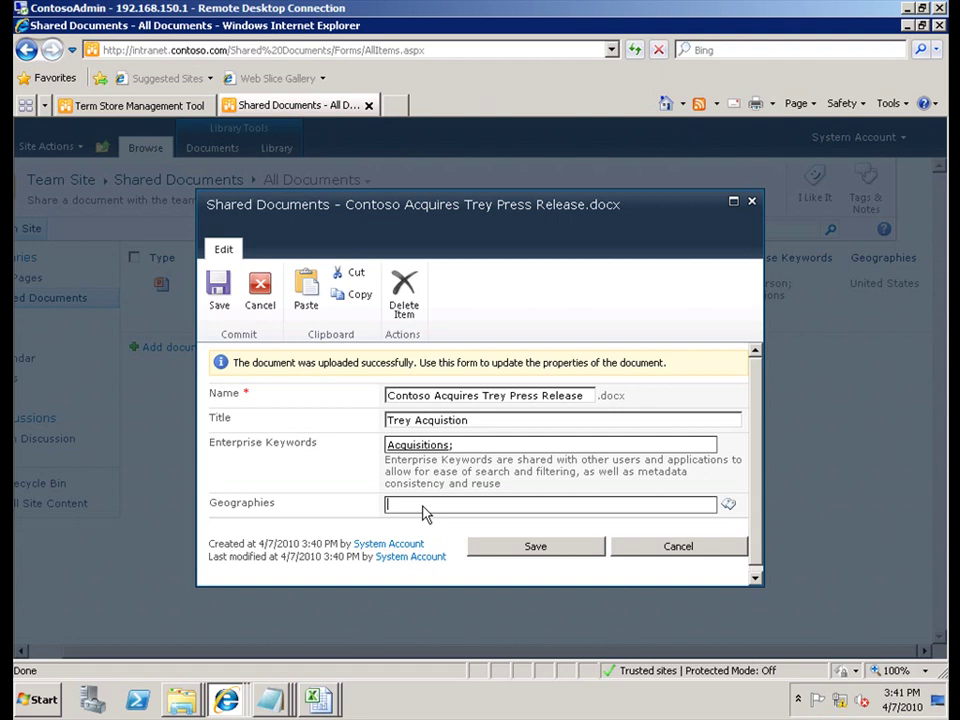
{"action": "type", "text": "af"}
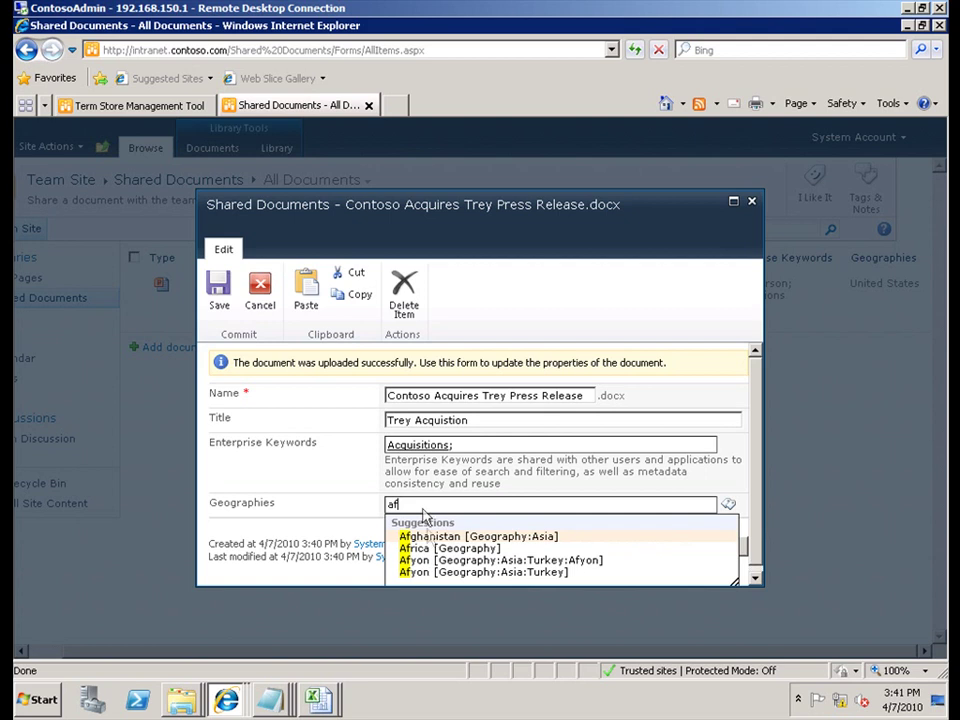
{"action": "left_click", "coordinate": [428, 538]}
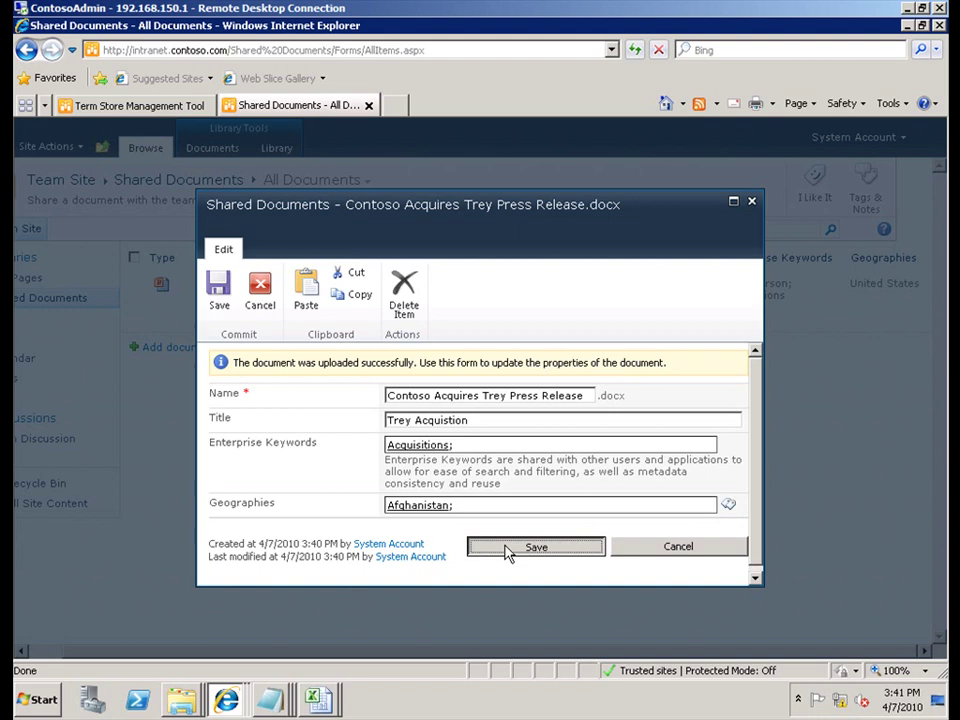
{"action": "left_click", "coordinate": [507, 549]}
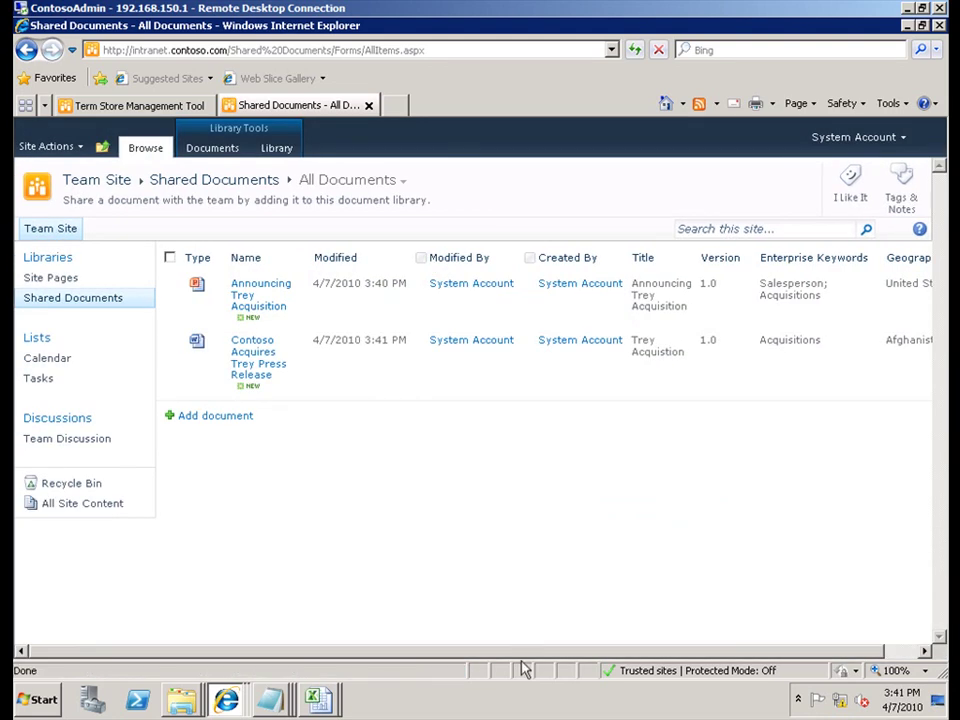
{"action": "left_click_drag", "start_coordinate": [525, 651], "coordinate": [626, 651]}
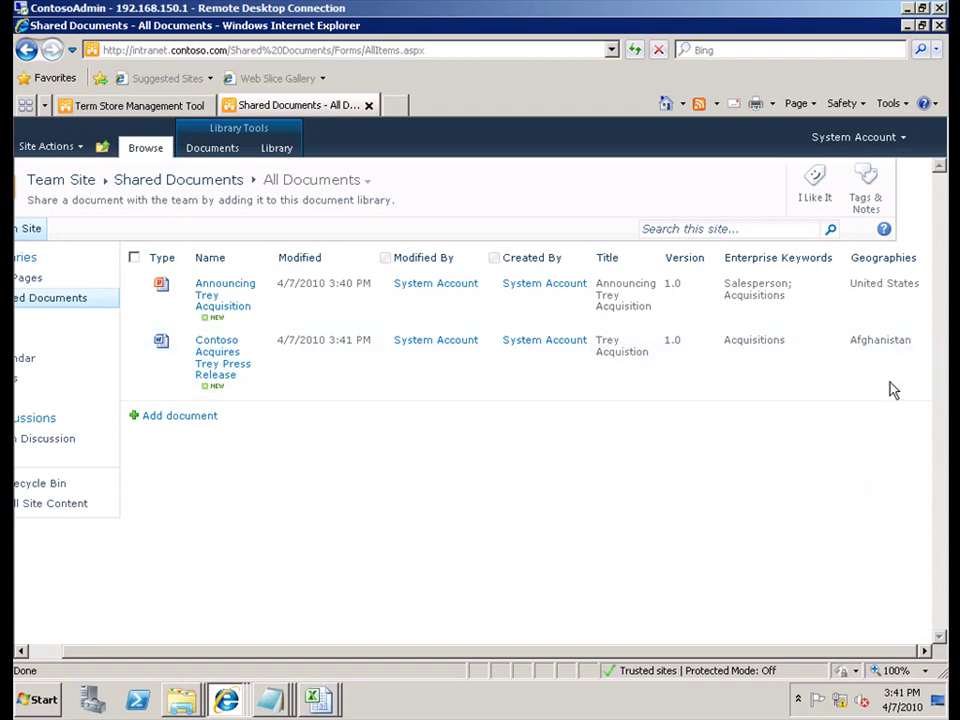
{"action": "left_click", "coordinate": [925, 260]}
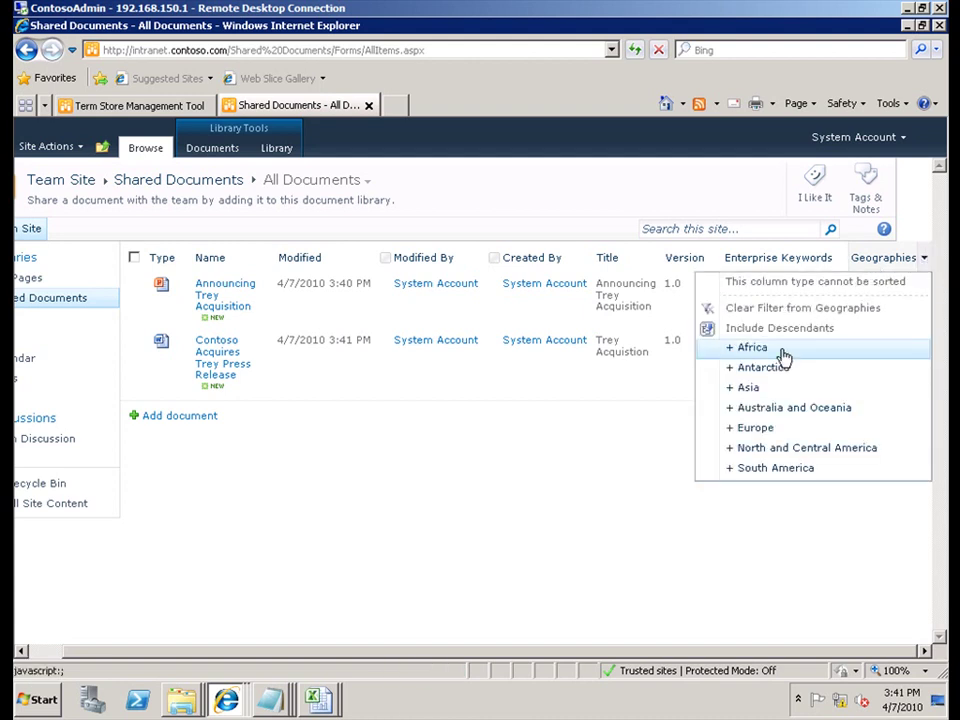
Filter Geographies to Africa, clear it, then try Asia and North and Central America.
{"action": "left_click", "coordinate": [784, 355]}
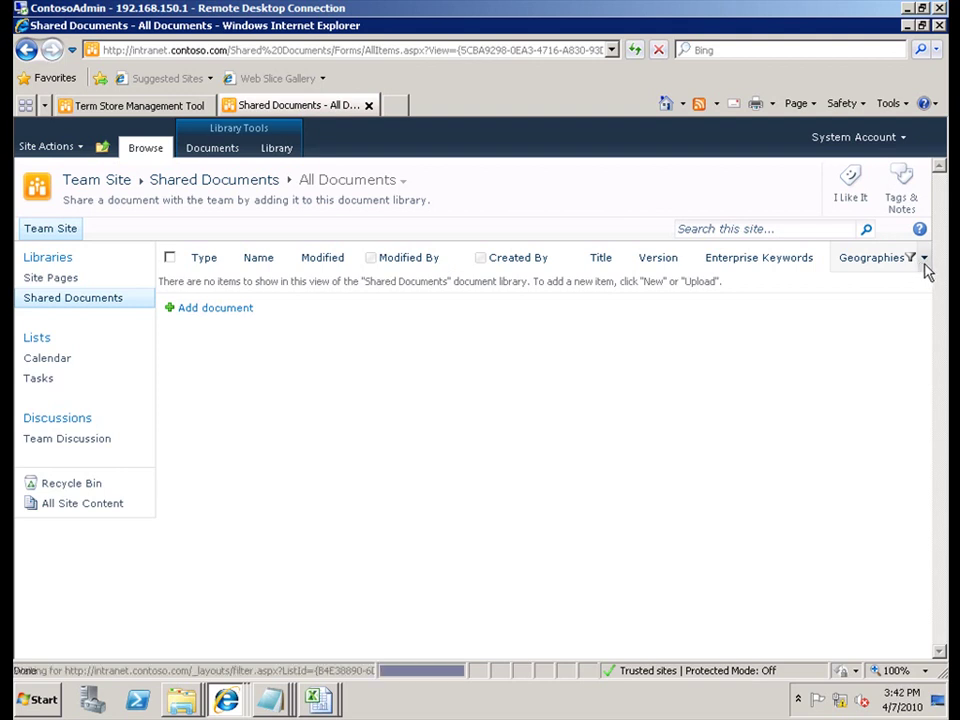
{"action": "left_click", "coordinate": [924, 258]}
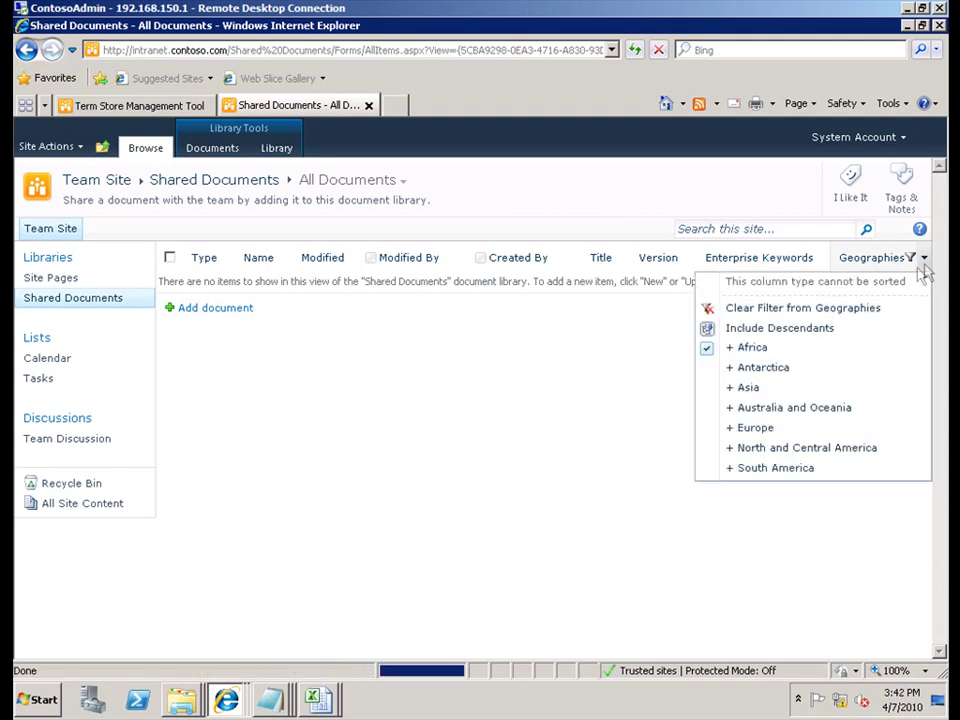
{"action": "left_click", "coordinate": [824, 312]}
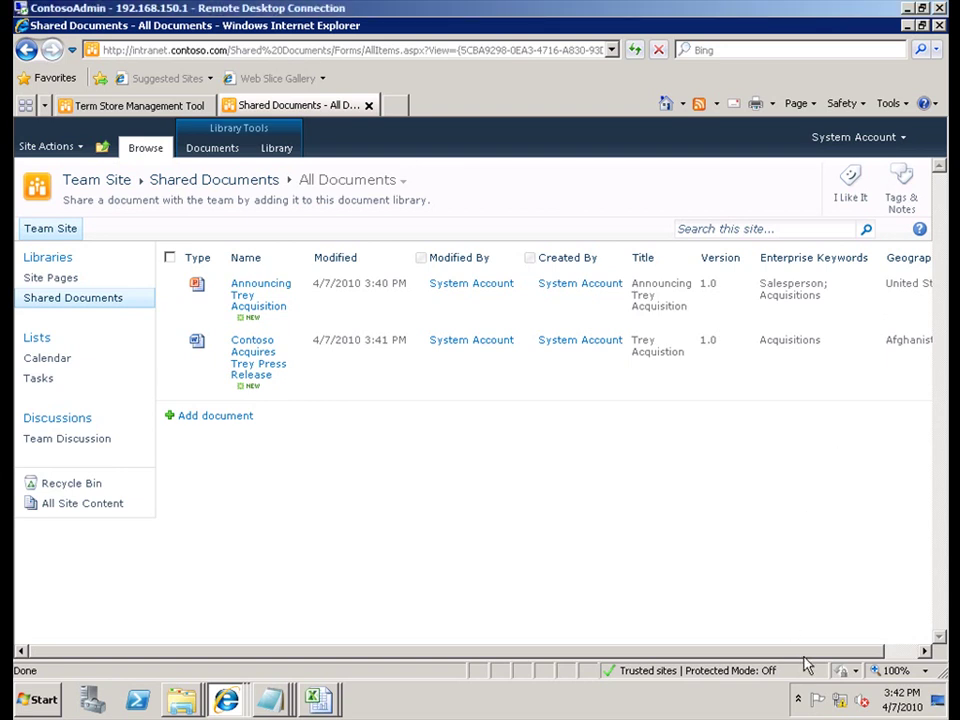
{"action": "left_click", "coordinate": [888, 652]}
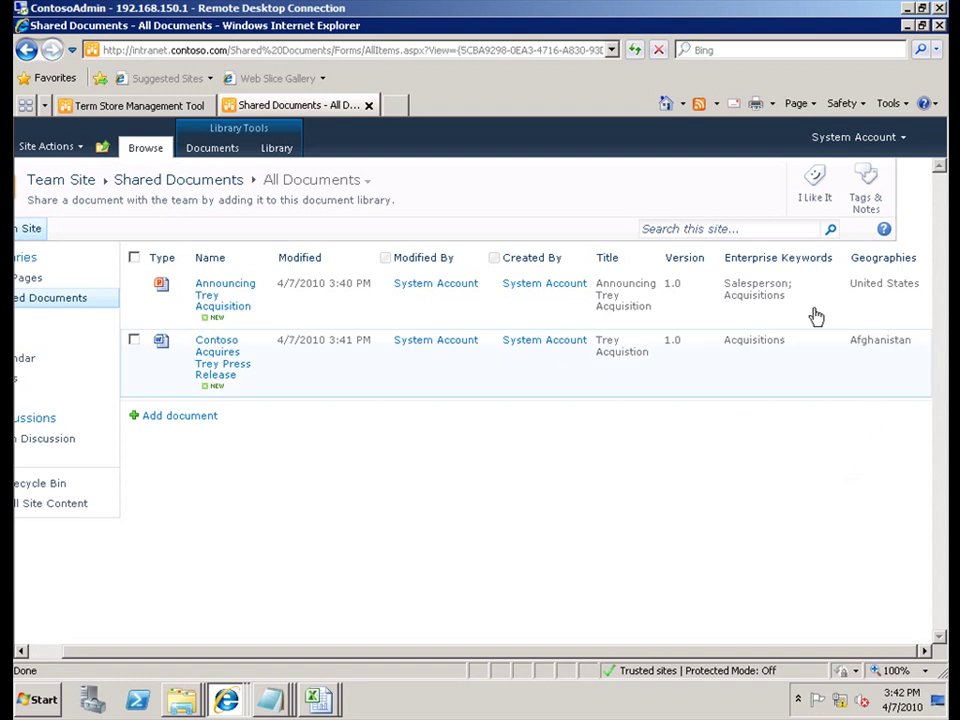
{"action": "left_click", "coordinate": [925, 259]}
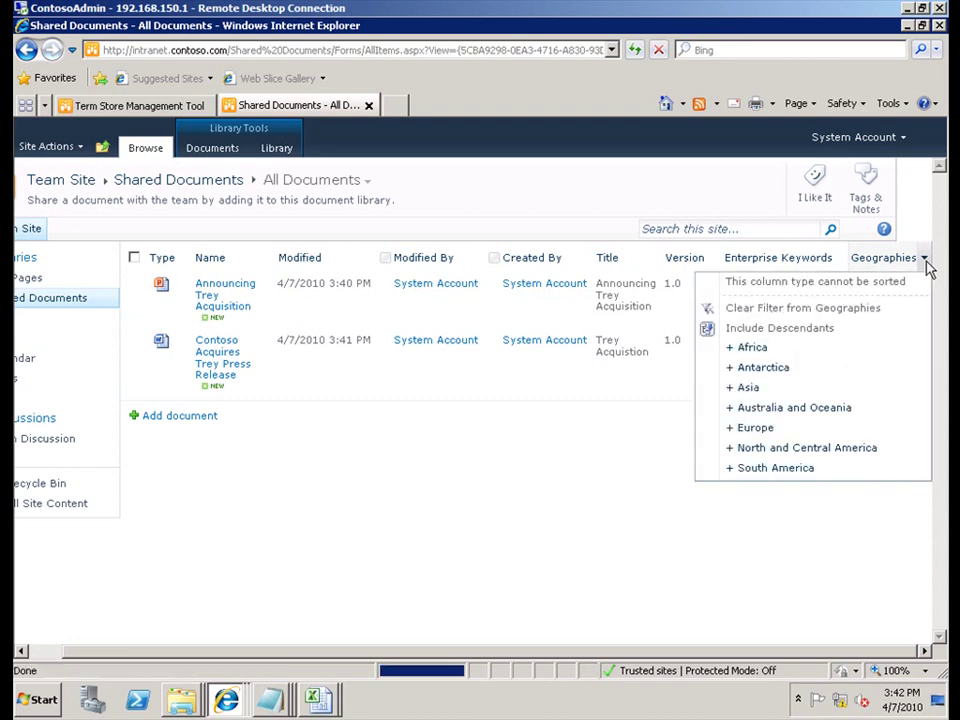
{"action": "left_click", "coordinate": [752, 388]}
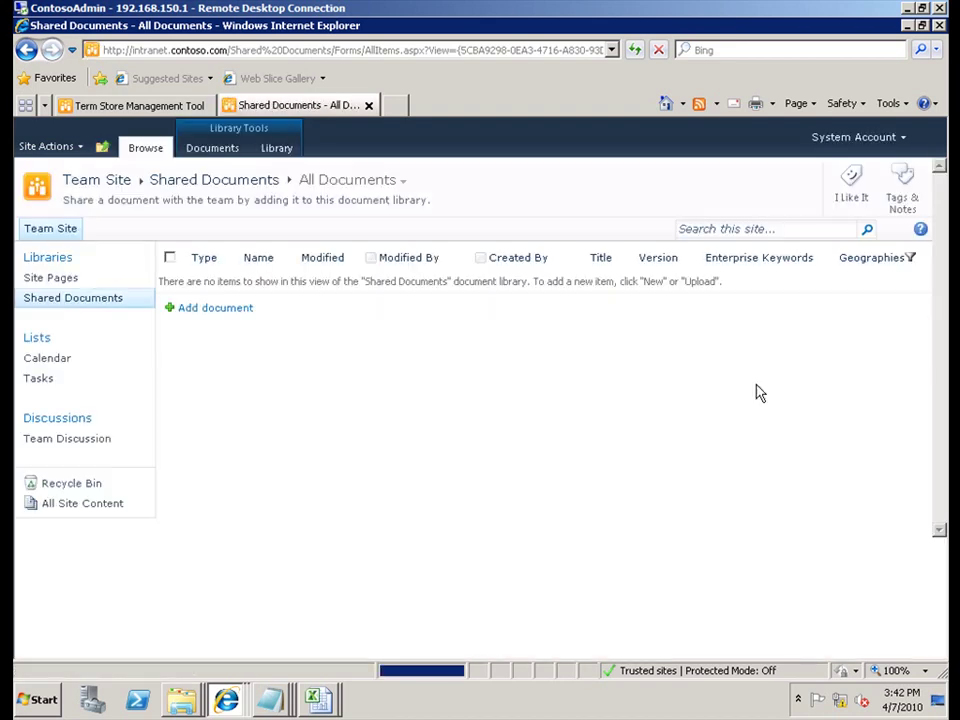
{"action": "left_click", "coordinate": [913, 259]}
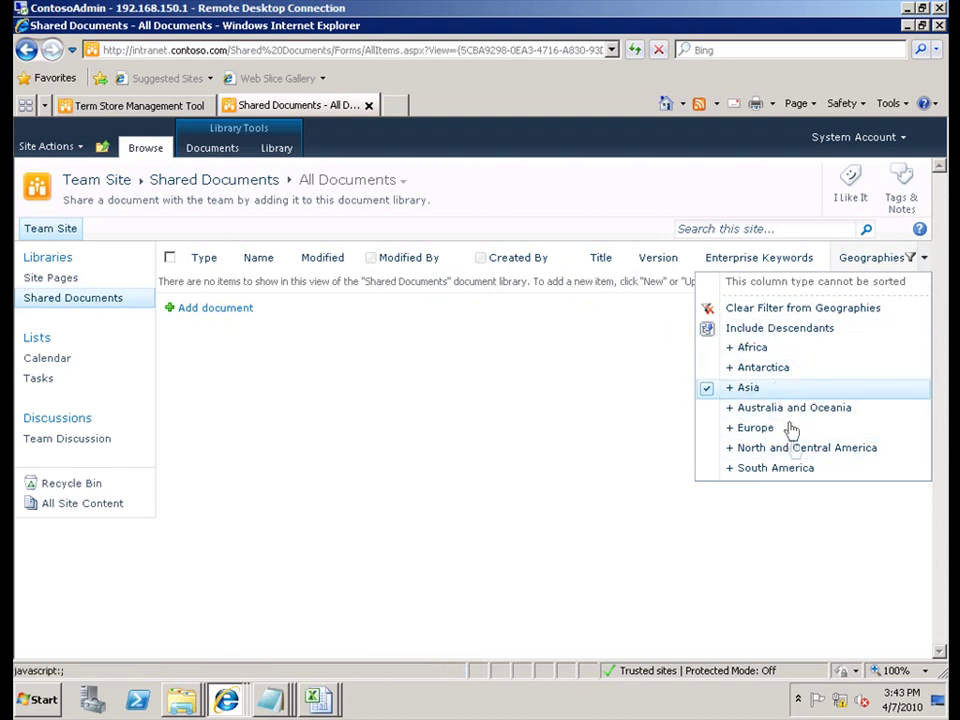
{"action": "left_click", "coordinate": [793, 456]}
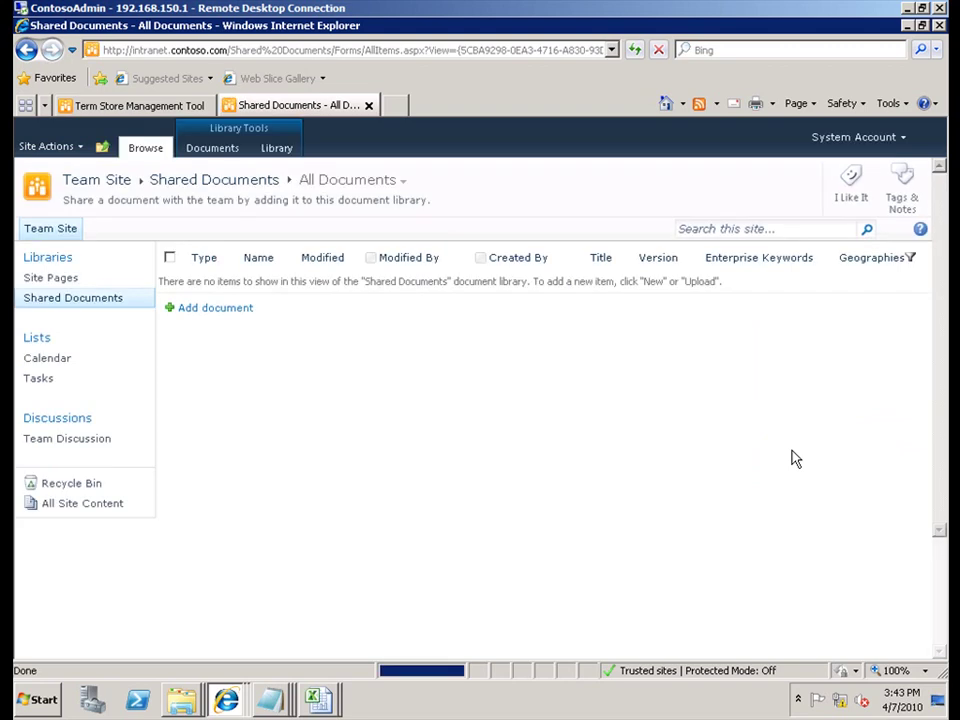
{"action": "left_click", "coordinate": [924, 268]}
Filter Geographies to Asia including child terms, listing only the Afghanistan-tagged press release.
{"action": "left_click", "coordinate": [789, 340]}
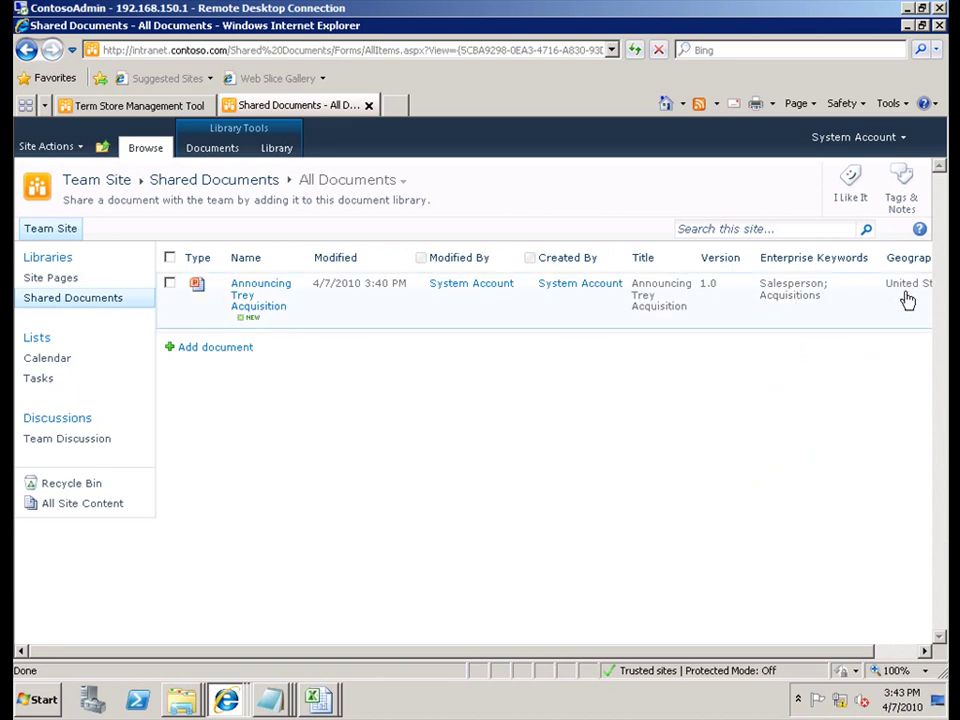
{"action": "left_click_drag", "start_coordinate": [728, 657], "coordinate": [819, 658]}
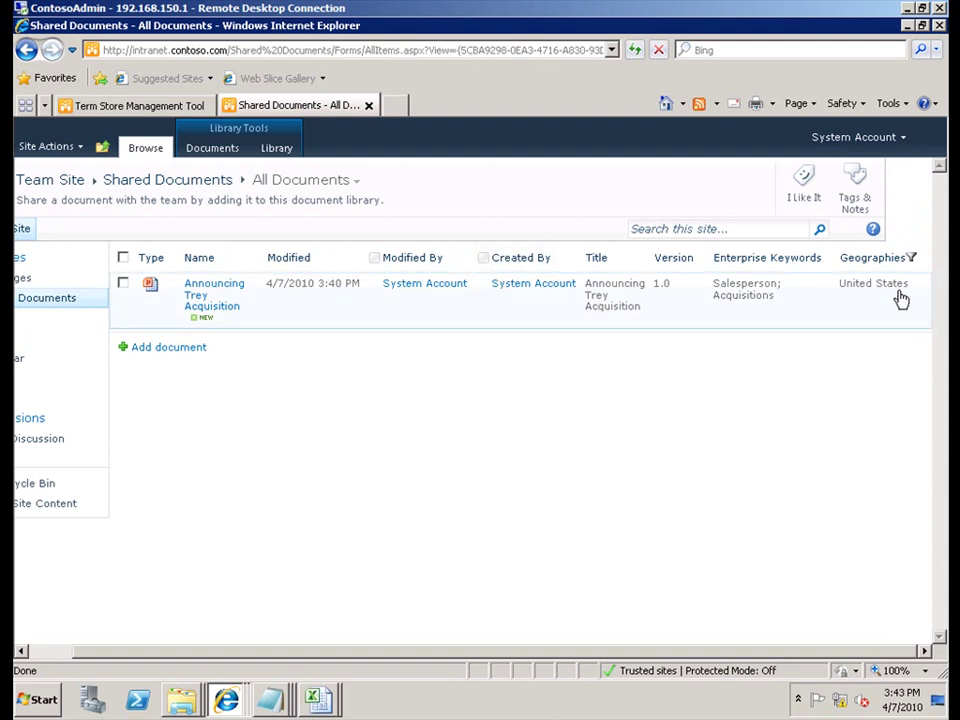
{"action": "left_click", "coordinate": [914, 259]}
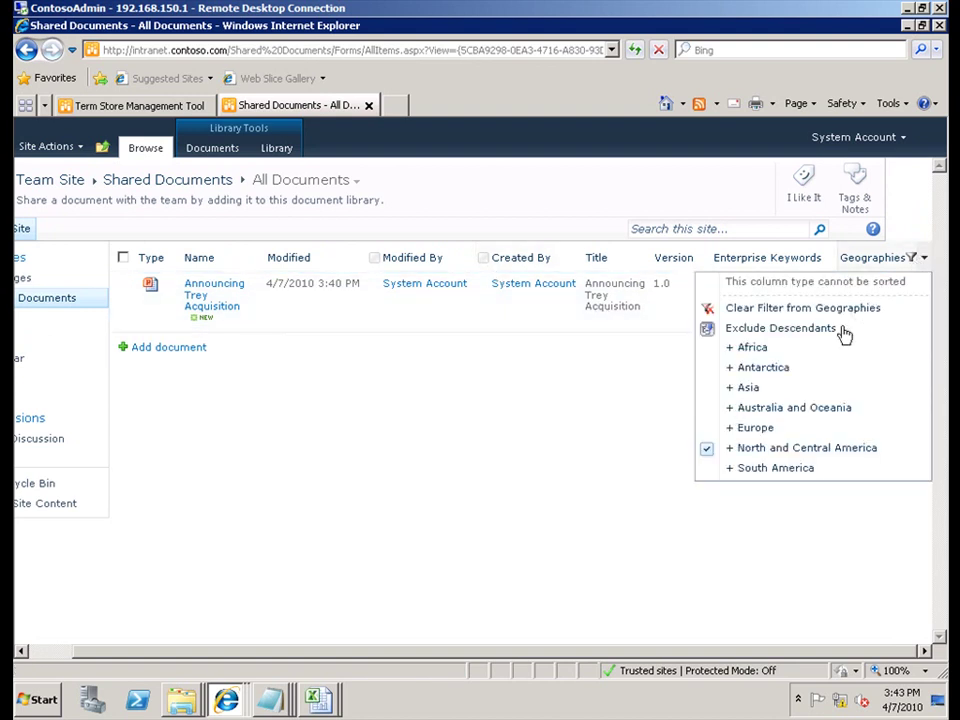
{"action": "left_click", "coordinate": [793, 396]}
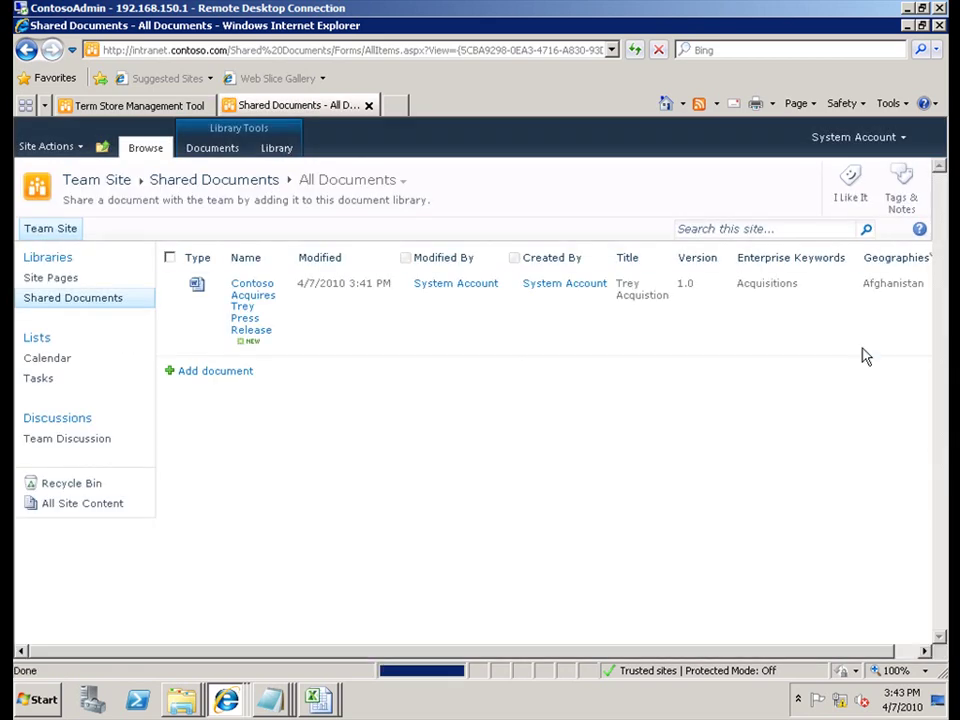
{"action": "left_click_drag", "start_coordinate": [688, 655], "coordinate": [795, 649]}
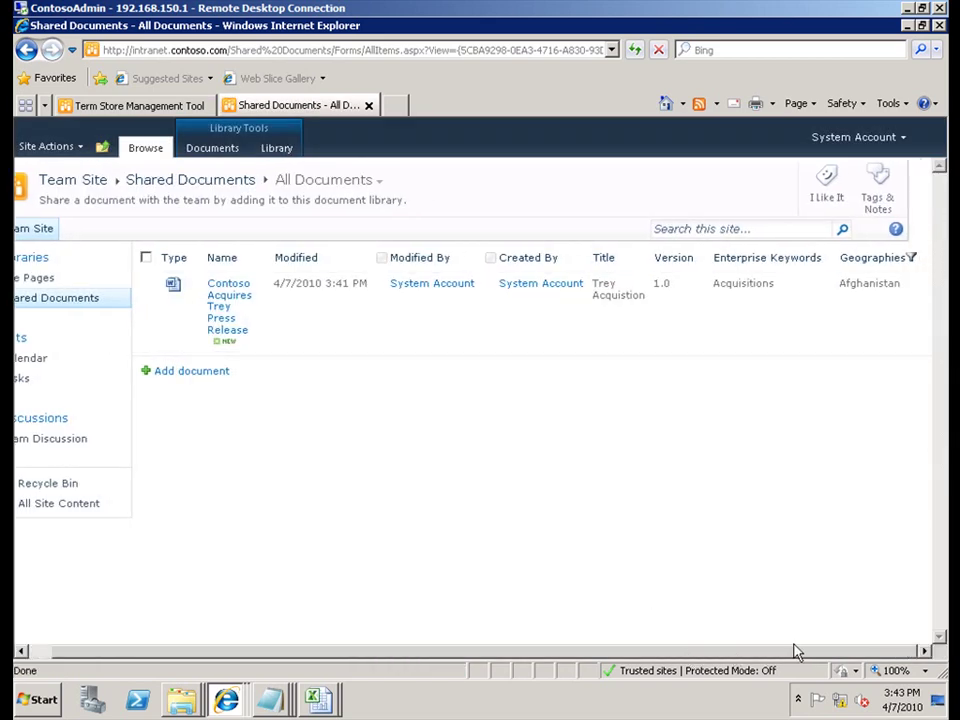
{"action": "left_click", "coordinate": [924, 261]}
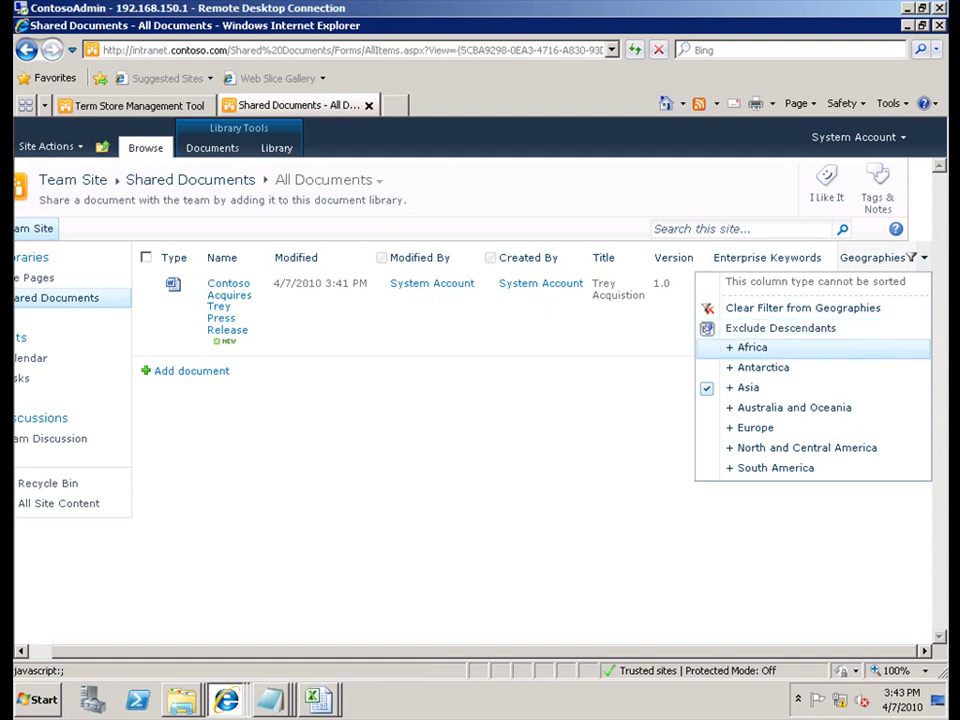
{"action": "left_click", "coordinate": [755, 577]}
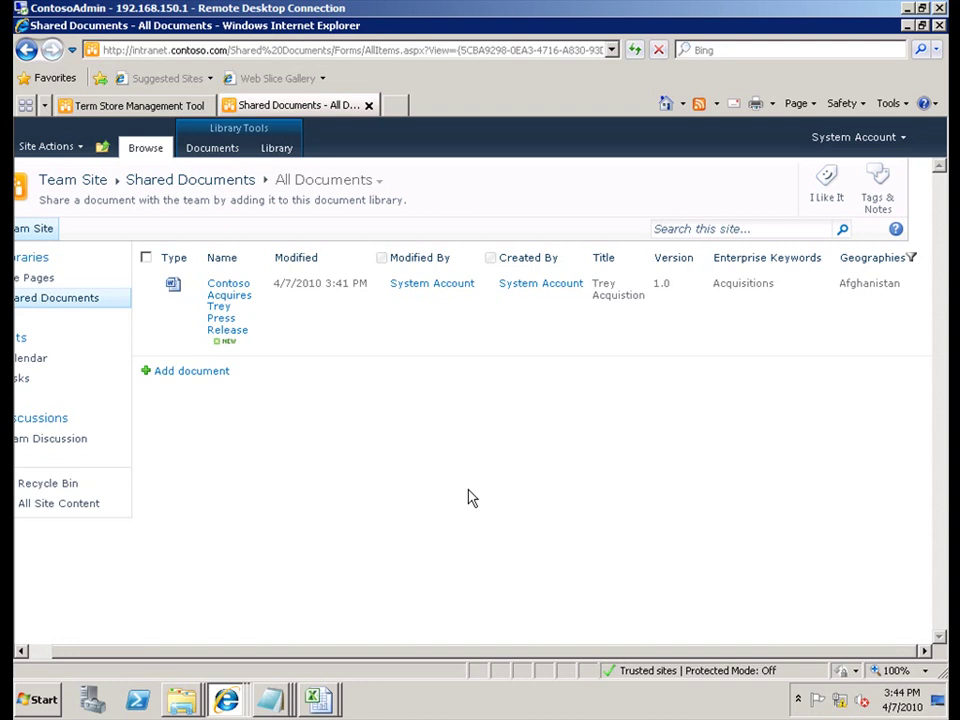
{"action": "mouse_move", "coordinate": [320, 702]}
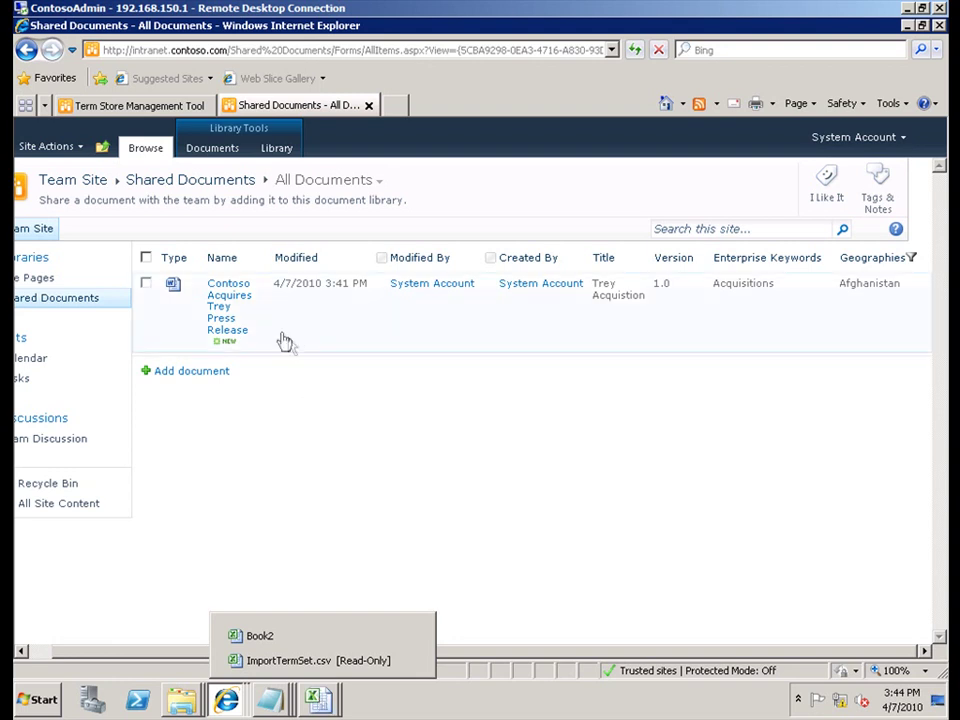
Open the press release in Word 2010 and view its Info page properties.
{"action": "left_click", "coordinate": [265, 308]}
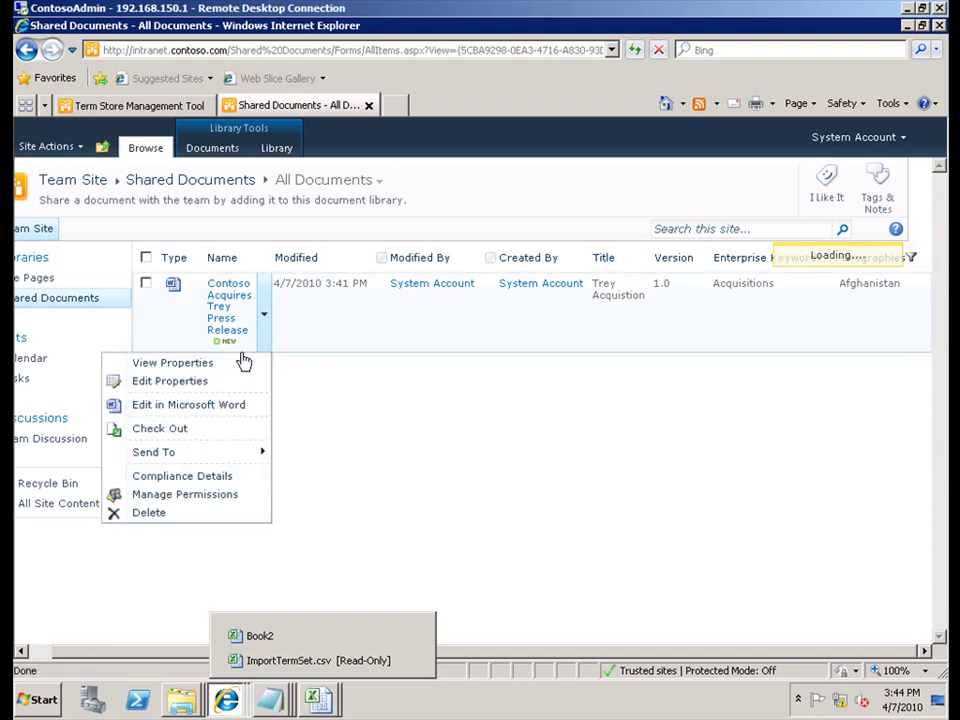
{"action": "left_click", "coordinate": [227, 405]}
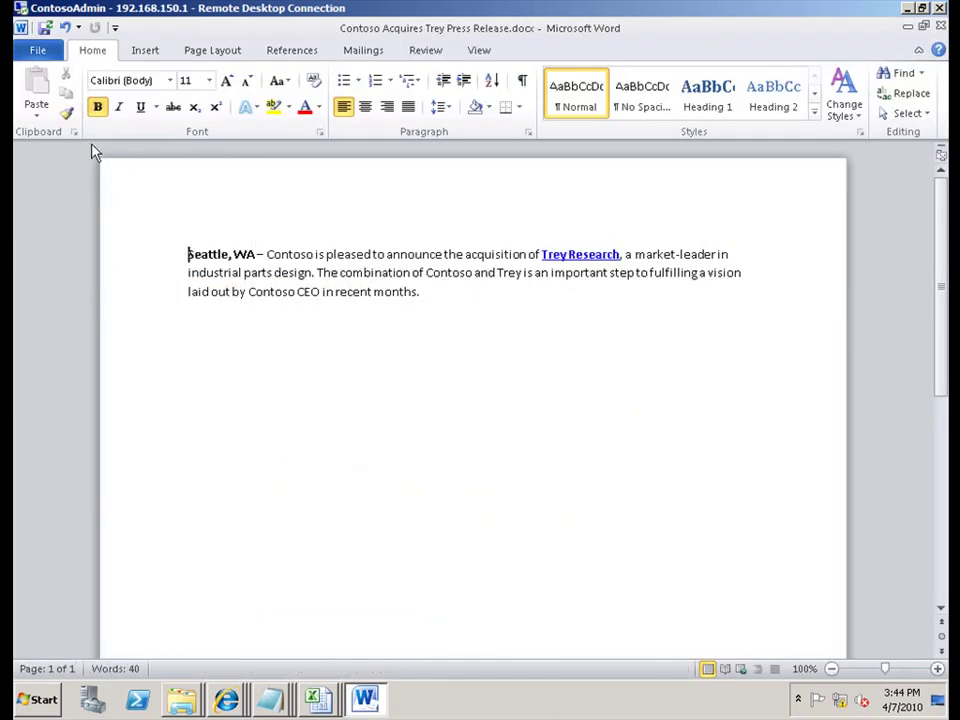
{"action": "left_click", "coordinate": [37, 52]}
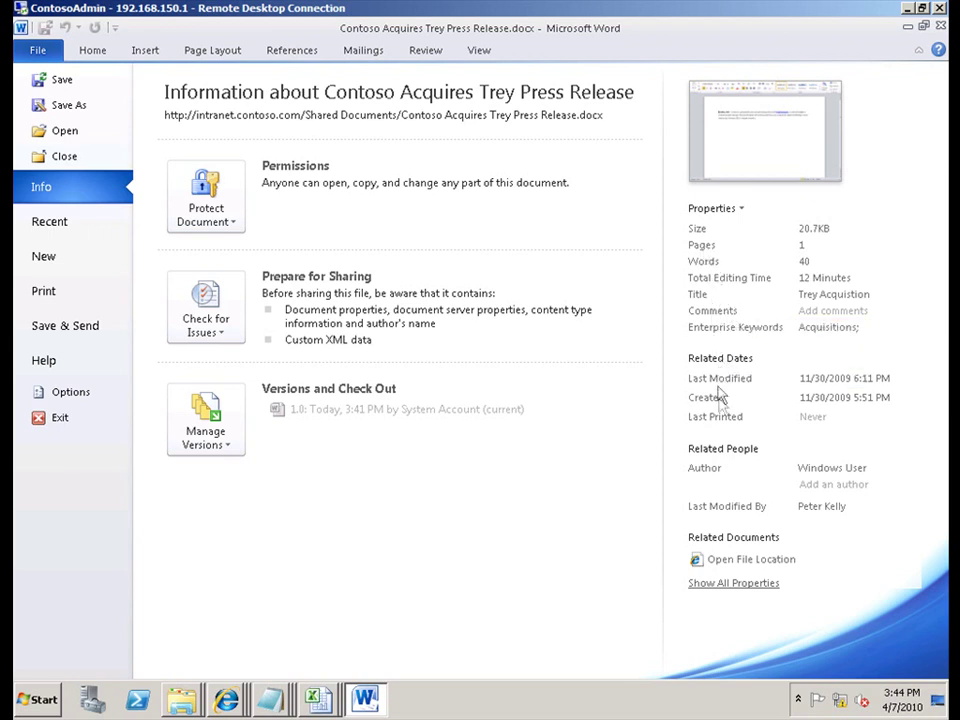
Add the Asia > Afghanistan > Kabul > Kabul term, making Geographies 'Afghanistan; Kabul'.
{"action": "left_click", "coordinate": [729, 585]}
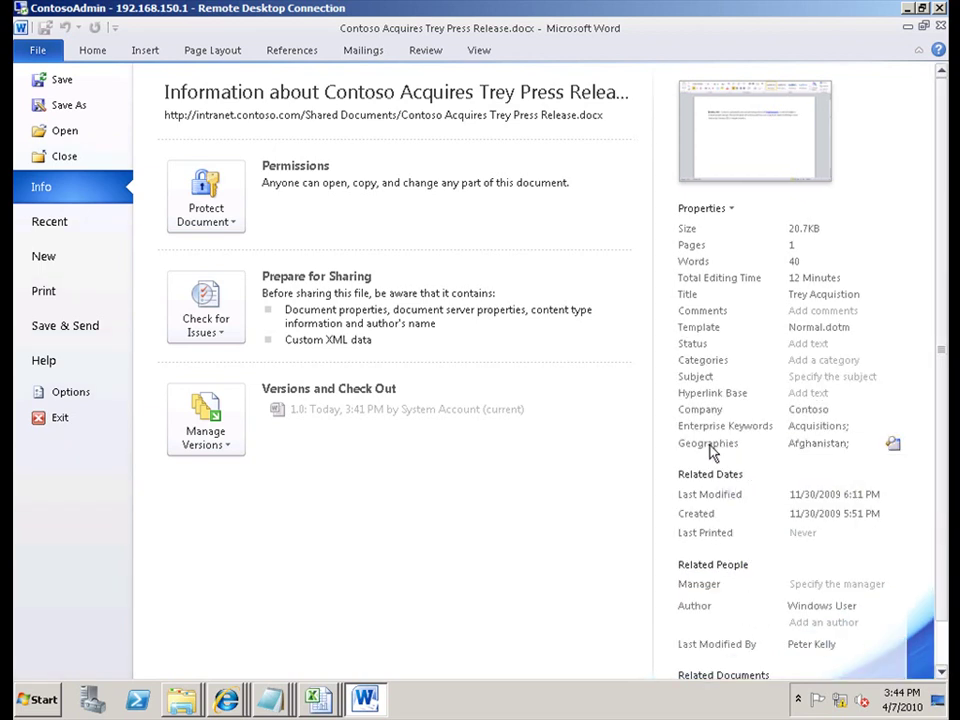
{"action": "left_click", "coordinate": [892, 444]}
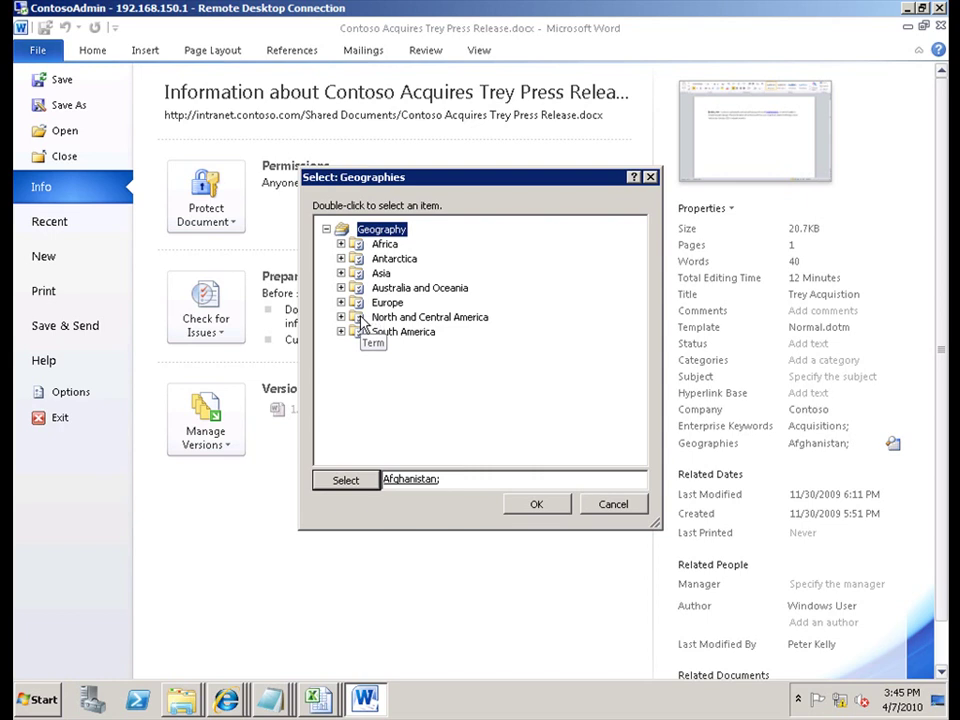
{"action": "left_click", "coordinate": [341, 273]}
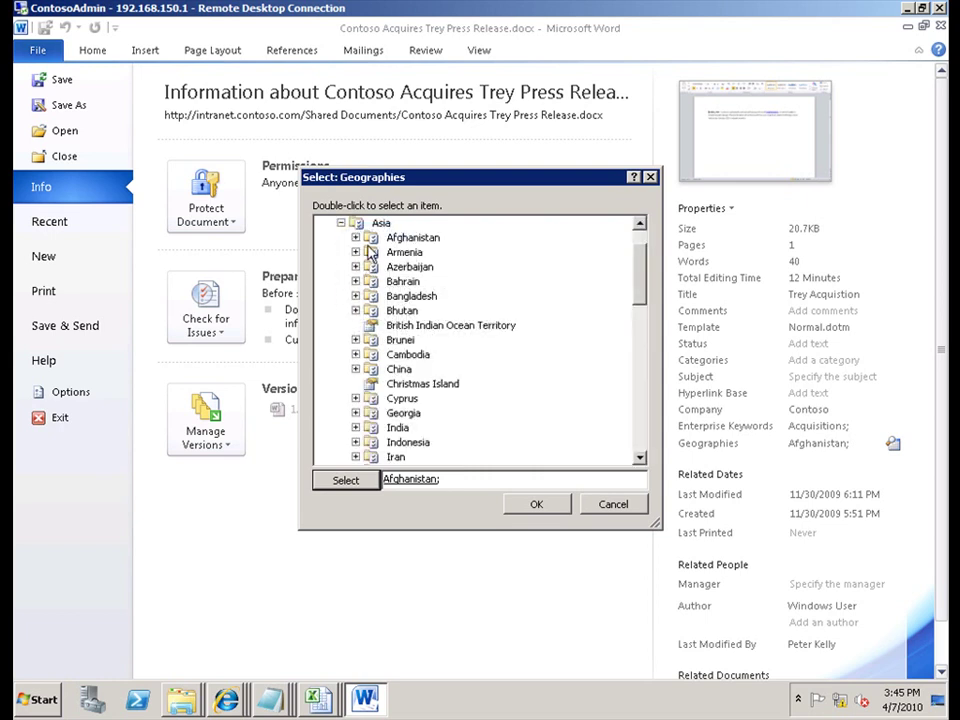
{"action": "left_click", "coordinate": [355, 237]}
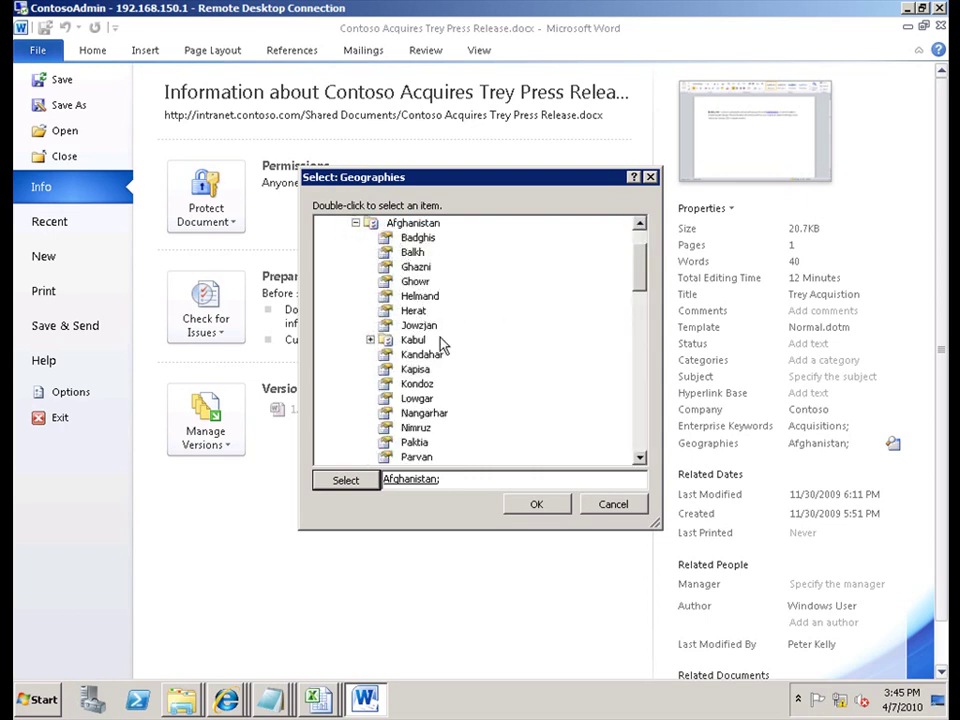
{"action": "left_click", "coordinate": [413, 341]}
{"action": "left_click", "coordinate": [371, 340]}
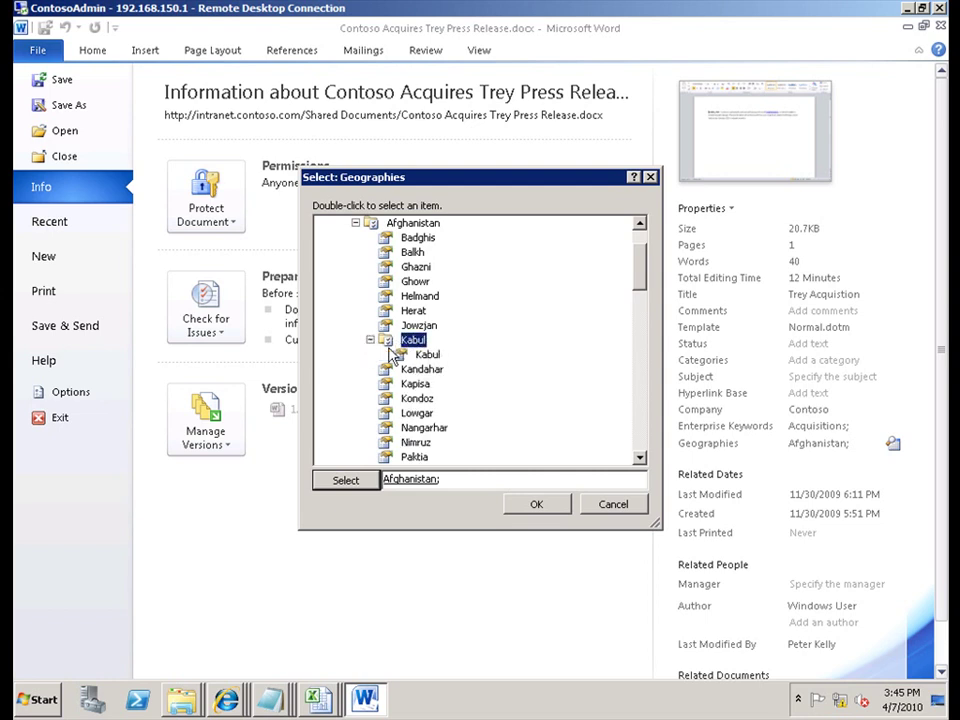
{"action": "left_click", "coordinate": [426, 356]}
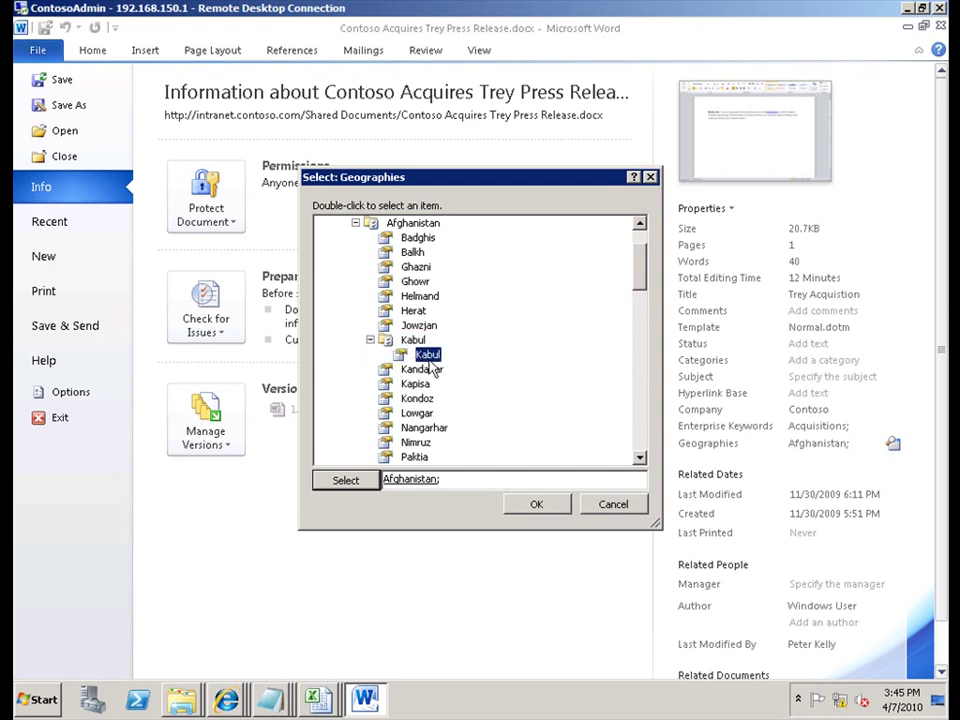
{"action": "left_click", "coordinate": [547, 510]}
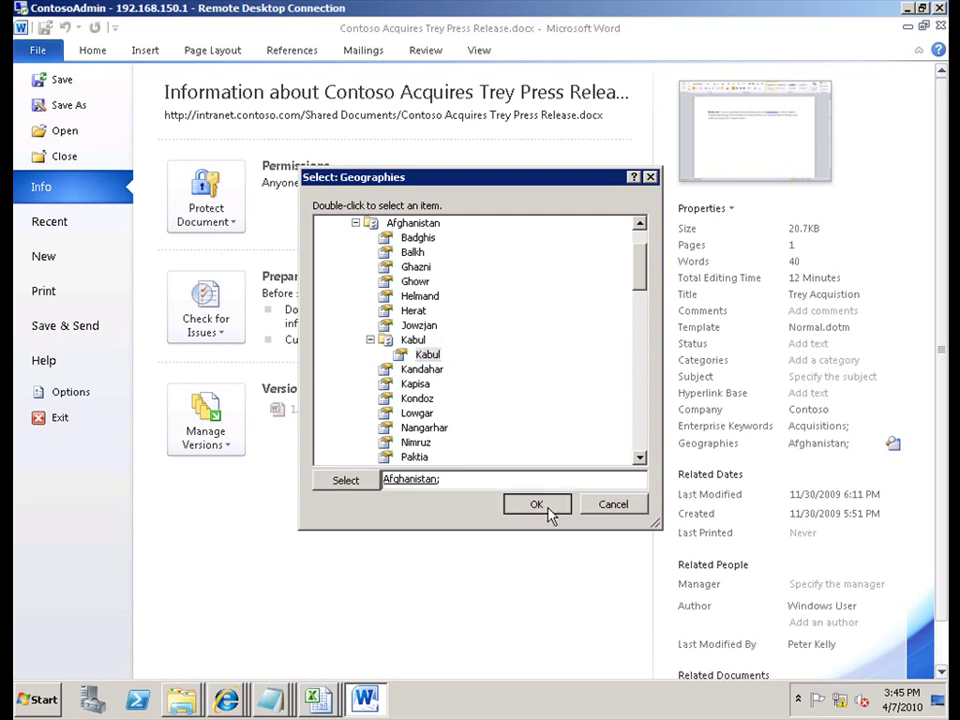
{"action": "left_click", "coordinate": [426, 356]}
{"action": "left_click", "coordinate": [347, 480]}
{"action": "left_click", "coordinate": [536, 505]}
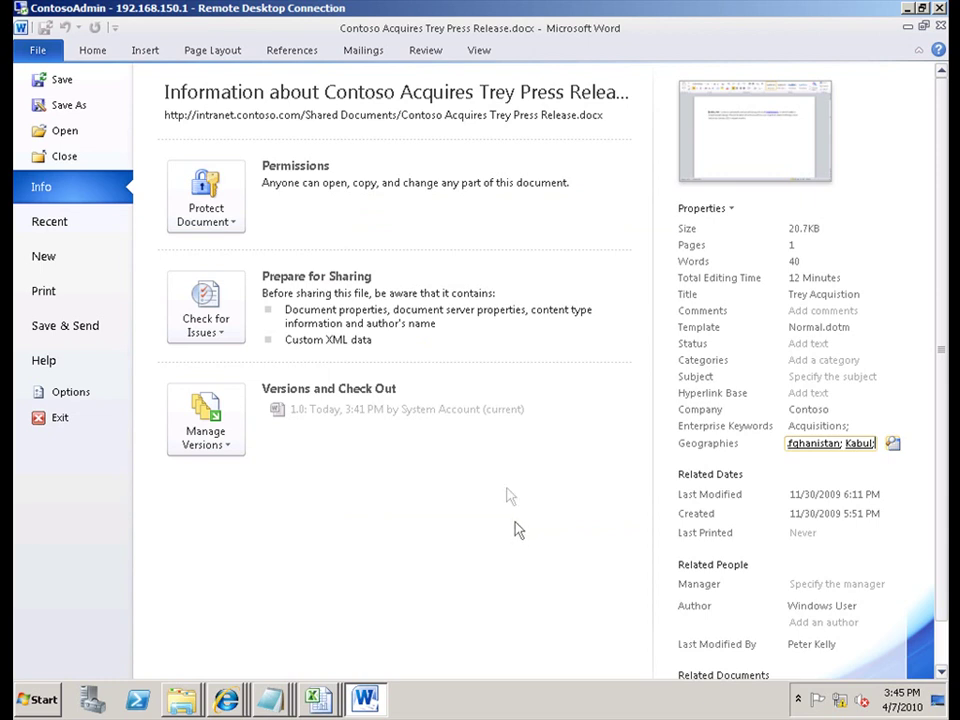
Save the press release back to the library and exit Word.
{"action": "left_click", "coordinate": [62, 85]}
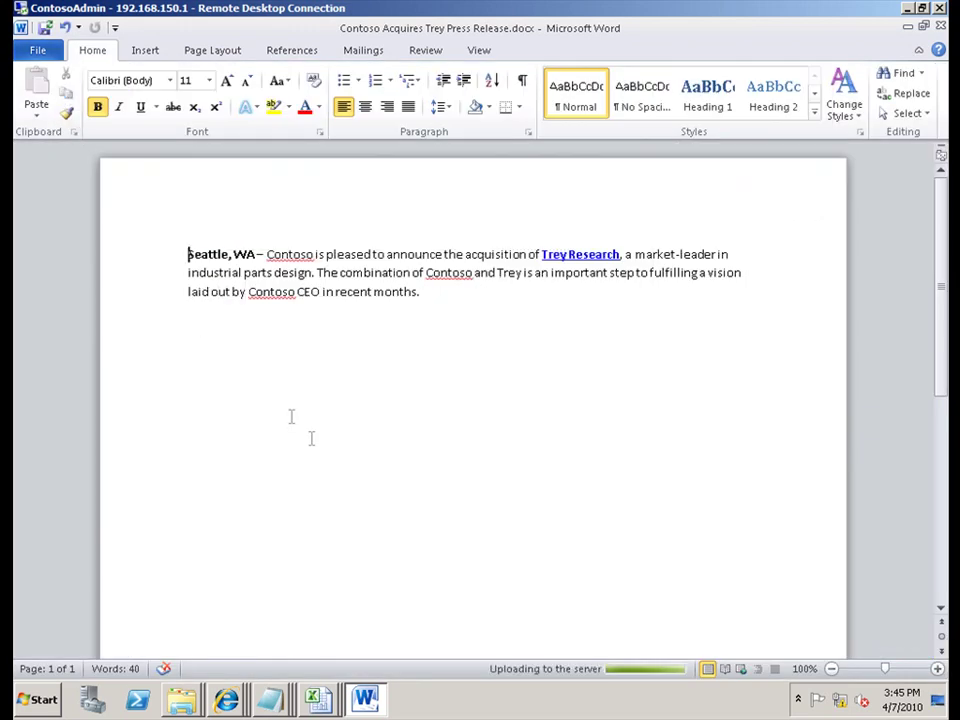
{"action": "left_click", "coordinate": [37, 50]}
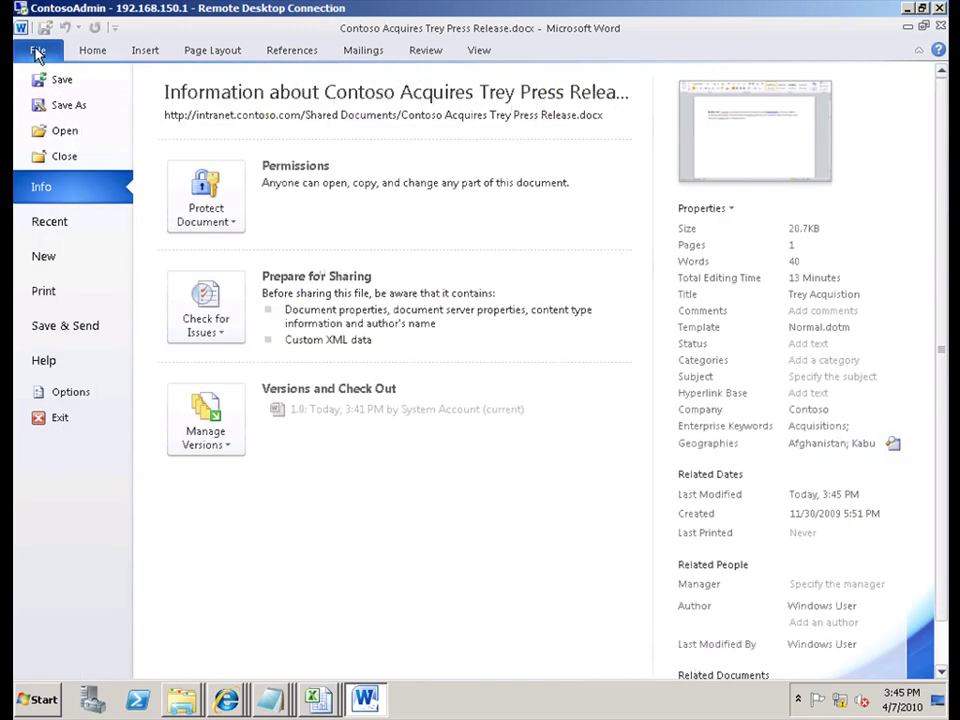
{"action": "left_click", "coordinate": [58, 420]}
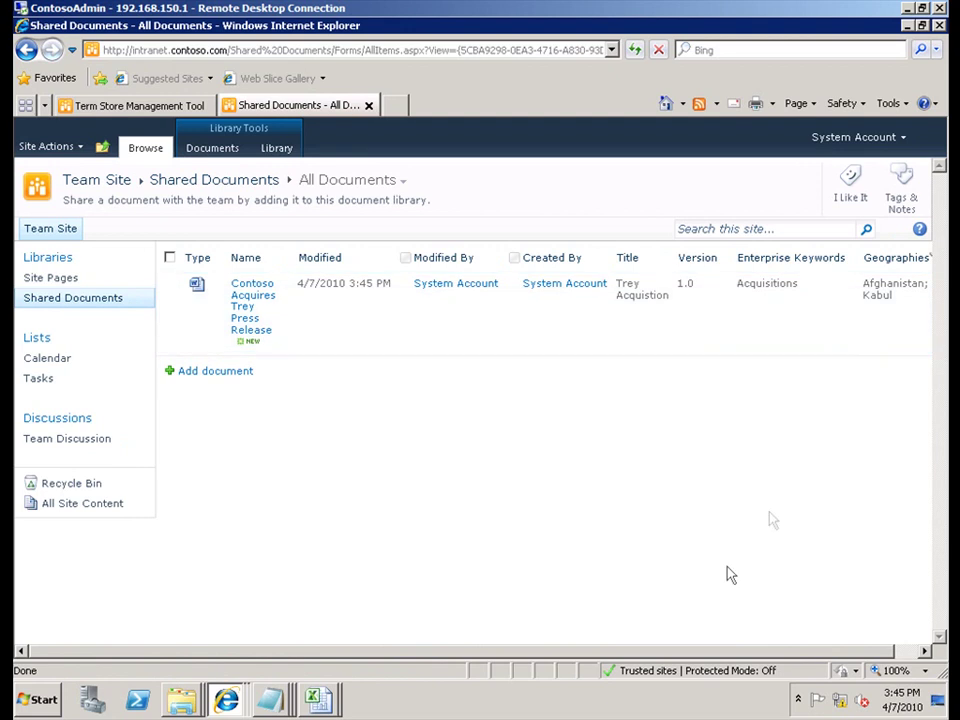
Set the Geographies column filter to Exclude Descendants.
{"action": "left_click", "coordinate": [840, 650]}
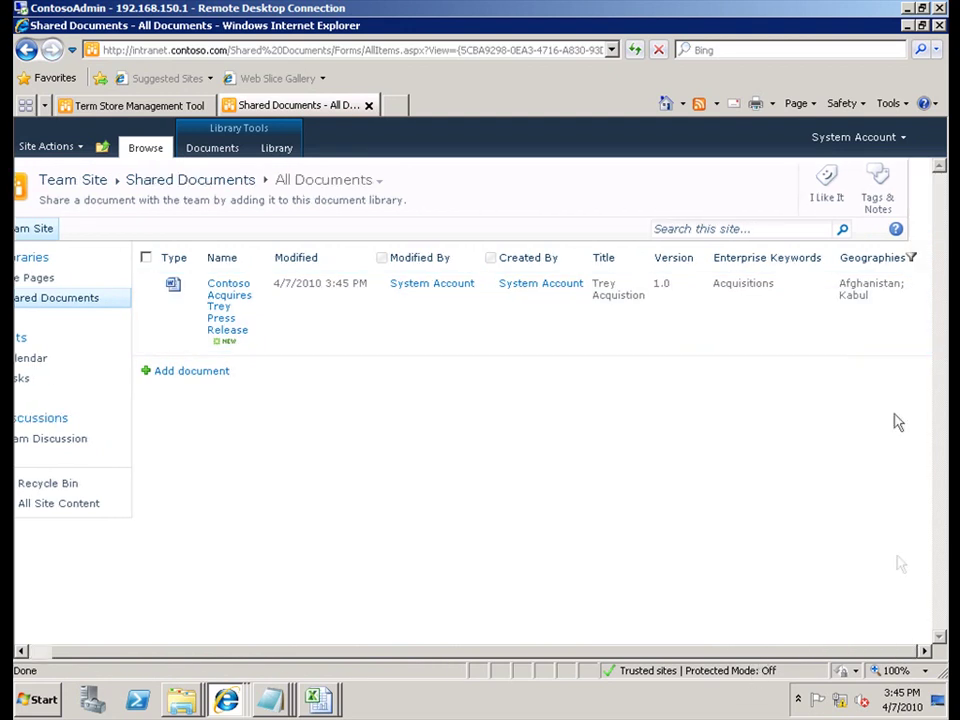
{"action": "left_click", "coordinate": [922, 262]}
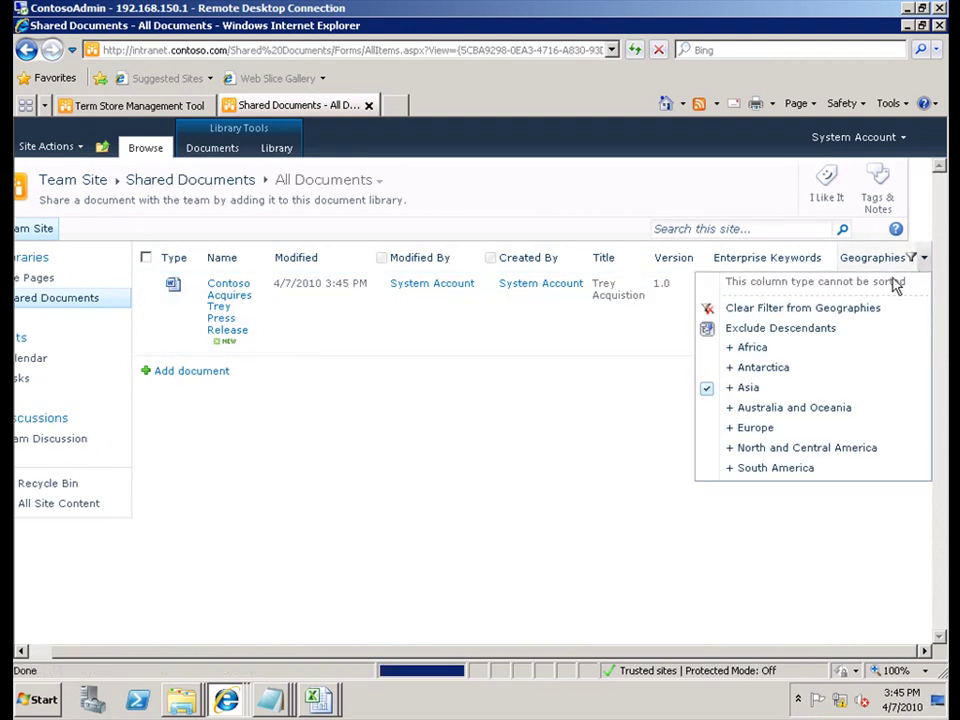
{"action": "left_click", "coordinate": [826, 334]}
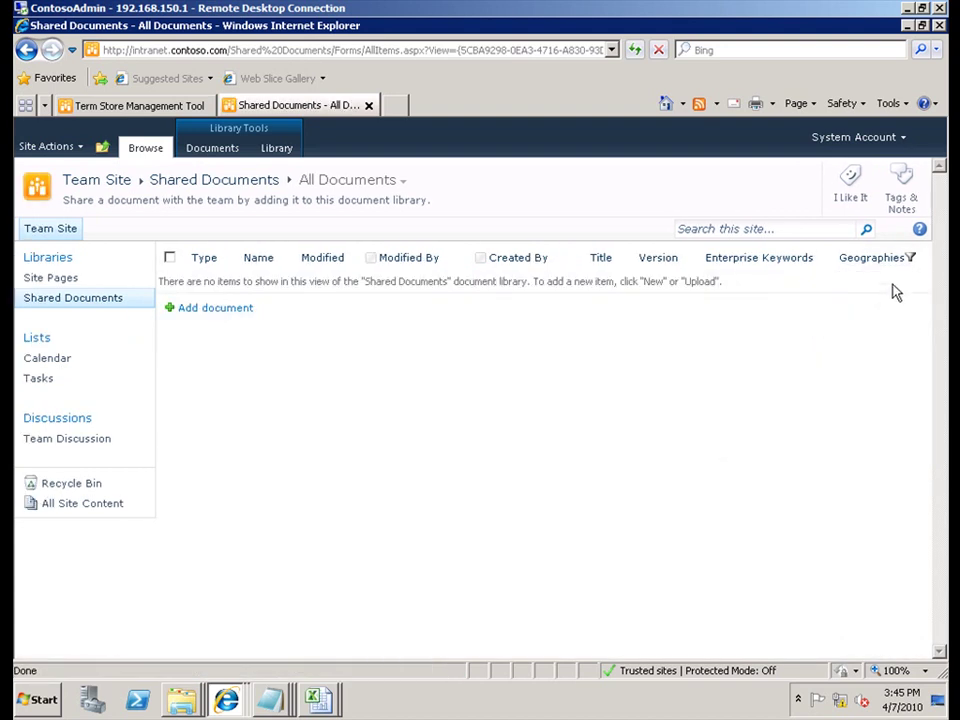
Filter the library on the Kabul province under Asia > Afghanistan.
{"action": "left_click", "coordinate": [925, 262]}
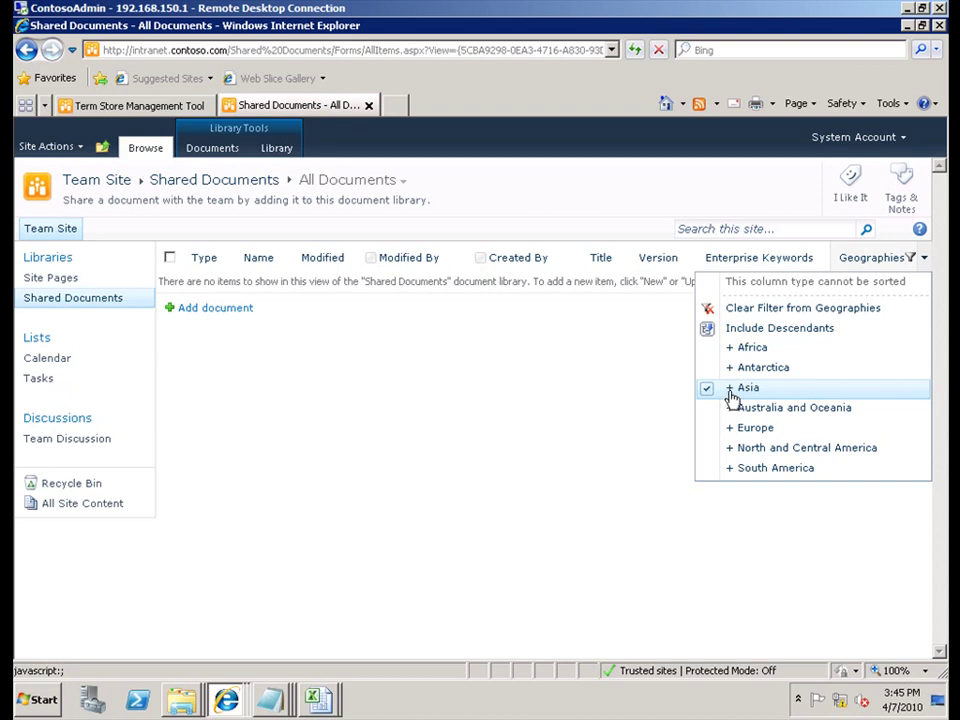
{"action": "left_click", "coordinate": [731, 390]}
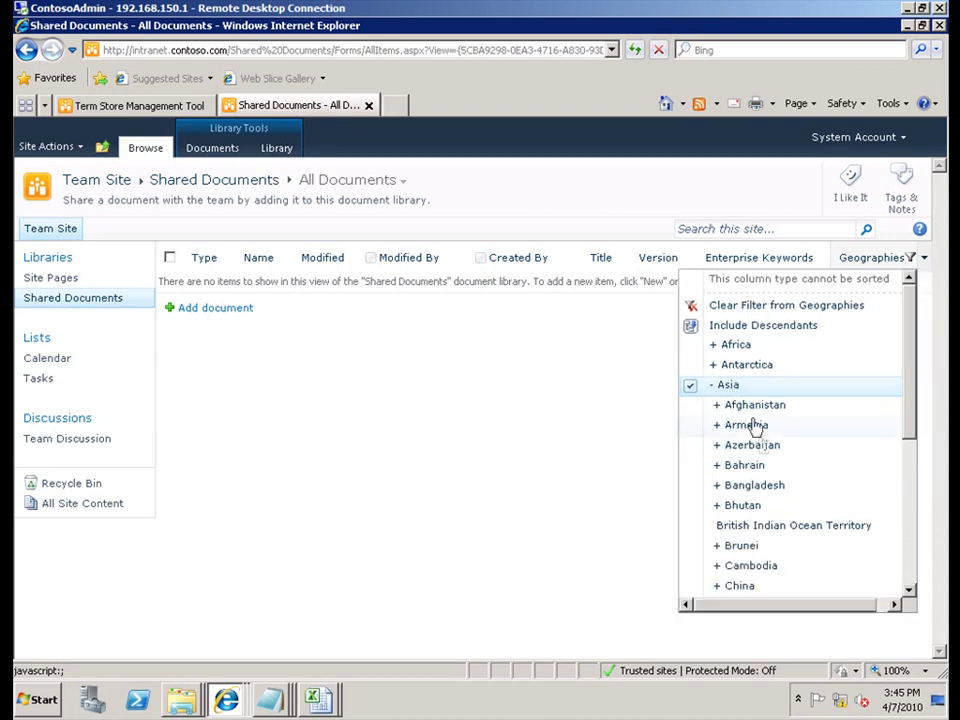
{"action": "scroll", "coordinate": [765, 510], "scroll_direction": "down", "scroll_amount": 2}
{"action": "scroll", "coordinate": [765, 510], "scroll_direction": "down", "scroll_amount": 2}
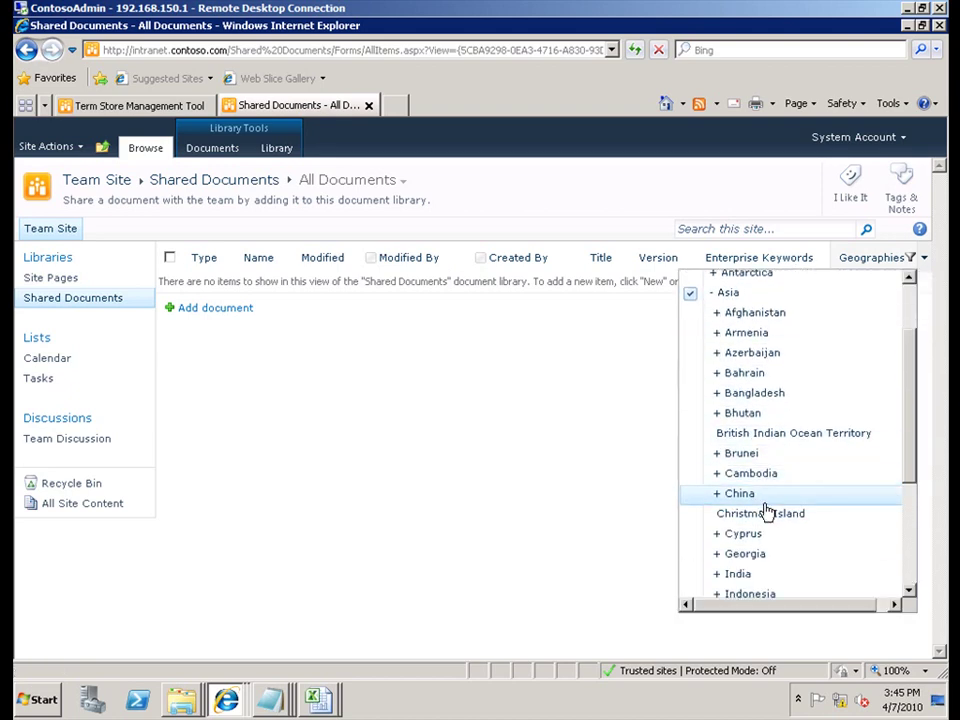
{"action": "left_click", "coordinate": [716, 316]}
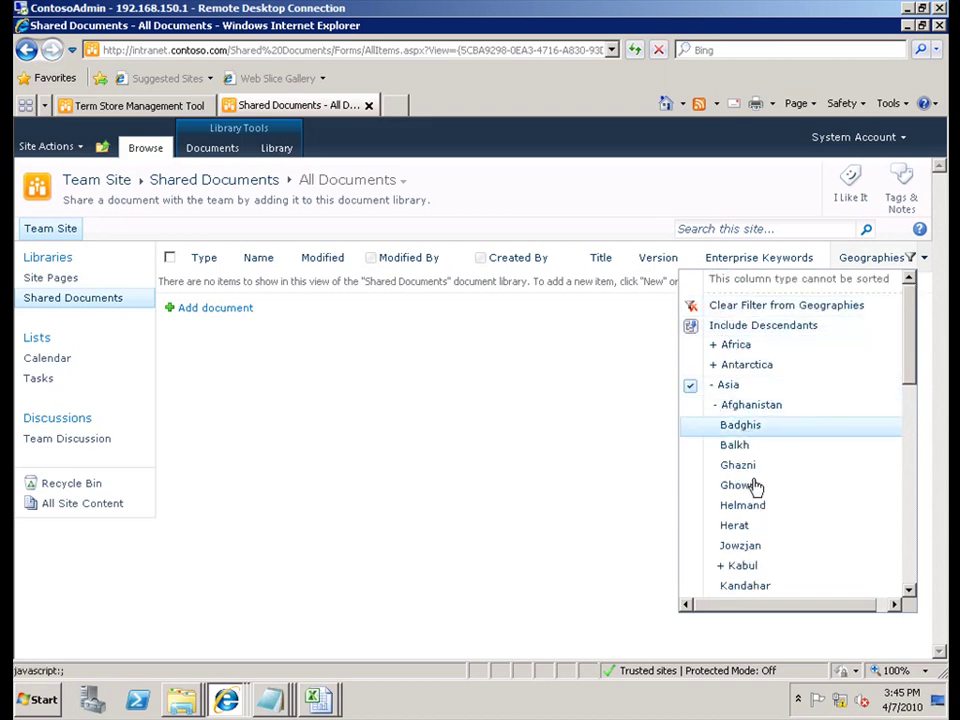
{"action": "scroll", "coordinate": [754, 490], "scroll_direction": "down", "scroll_amount": 2}
{"action": "scroll", "coordinate": [755, 489], "scroll_direction": "down", "scroll_amount": 2}
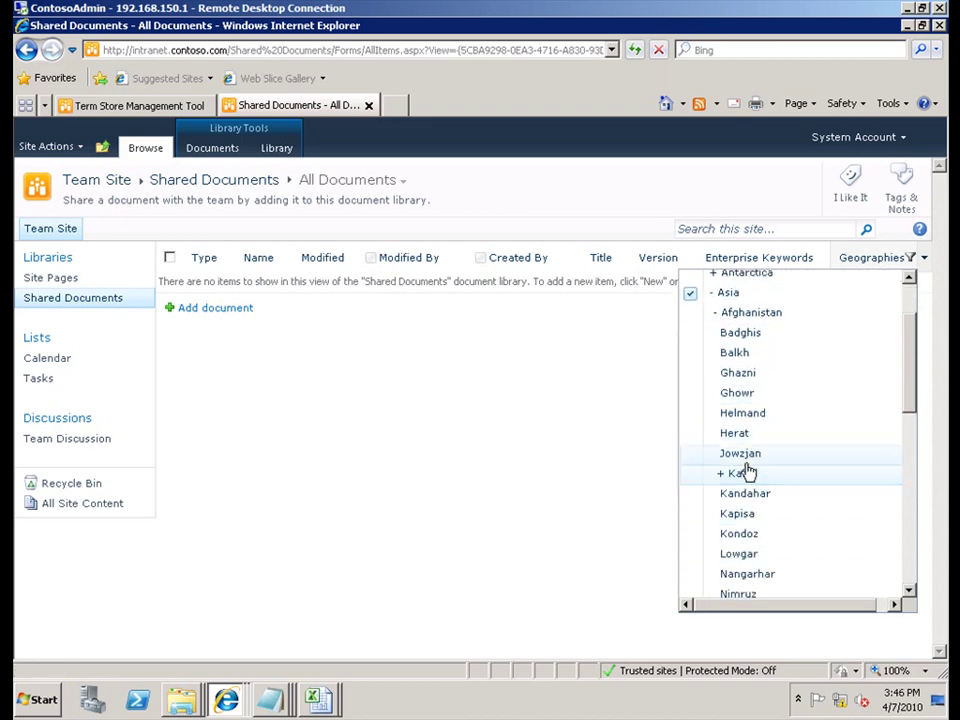
{"action": "left_click", "coordinate": [745, 476]}
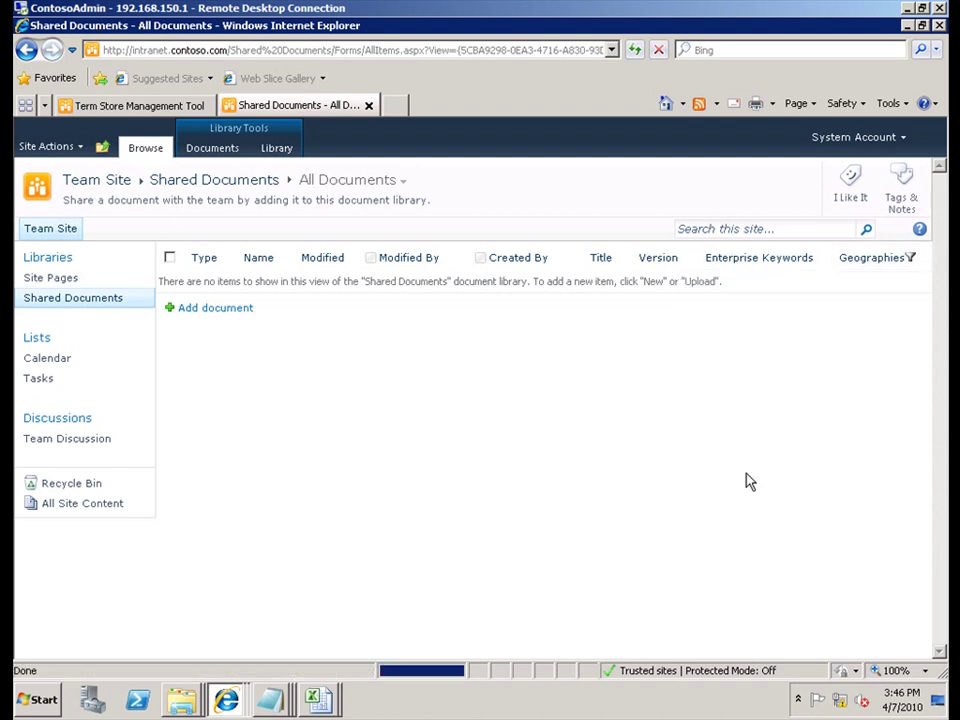
Refilter on the child Kabul city term under Asia > Afghanistan > Kabul.
{"action": "left_click", "coordinate": [925, 262]}
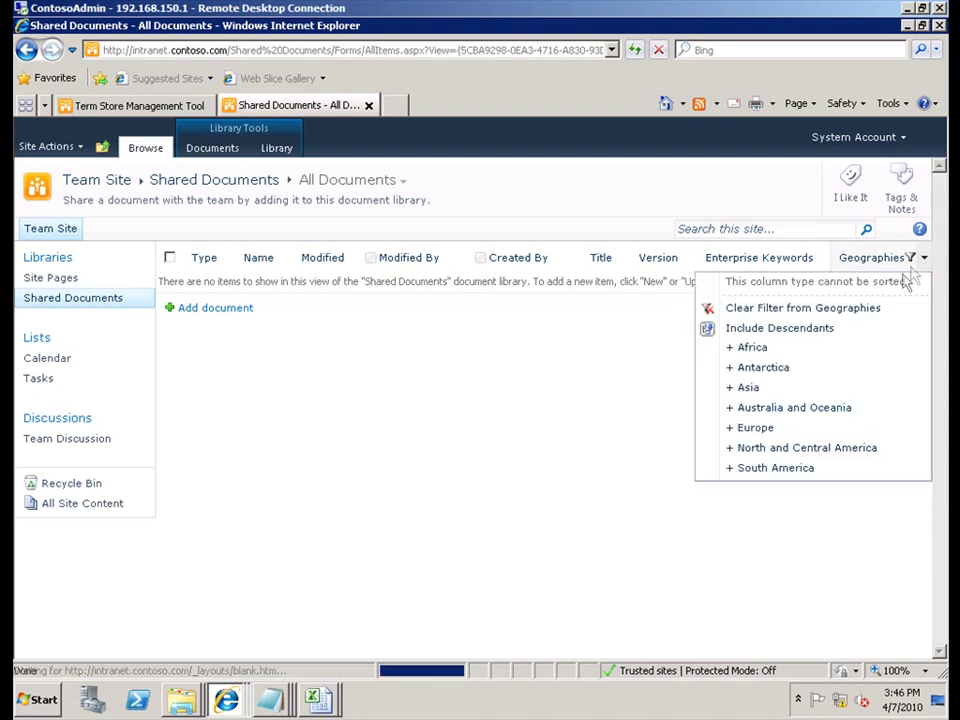
{"action": "left_click", "coordinate": [731, 391]}
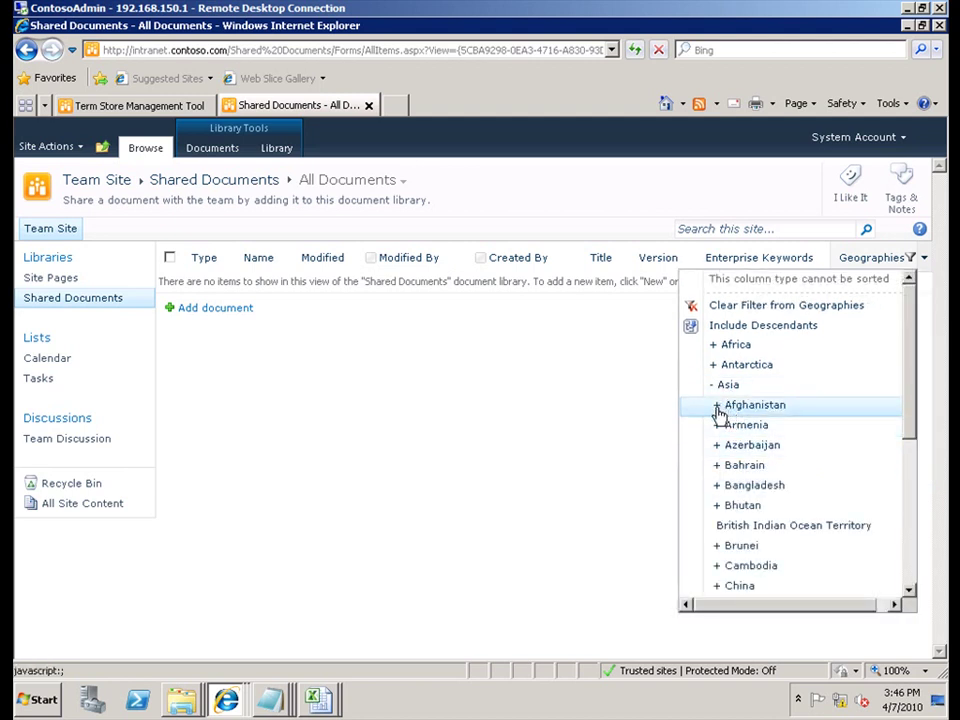
{"action": "left_click", "coordinate": [716, 405]}
{"action": "scroll", "coordinate": [735, 480], "scroll_direction": "down", "scroll_amount": 1}
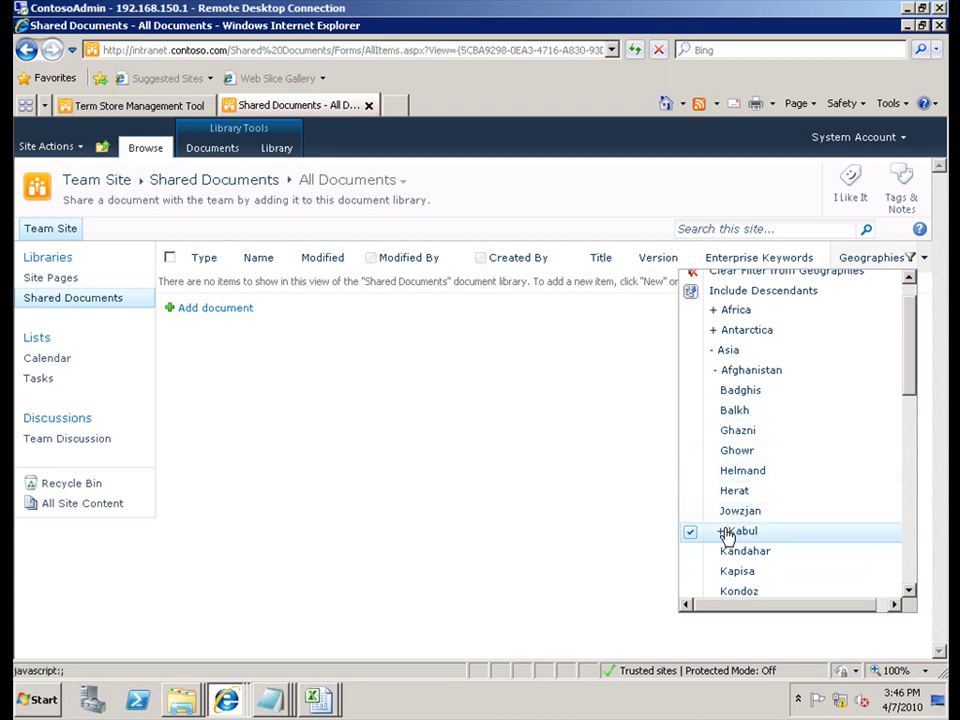
{"action": "left_click", "coordinate": [722, 537]}
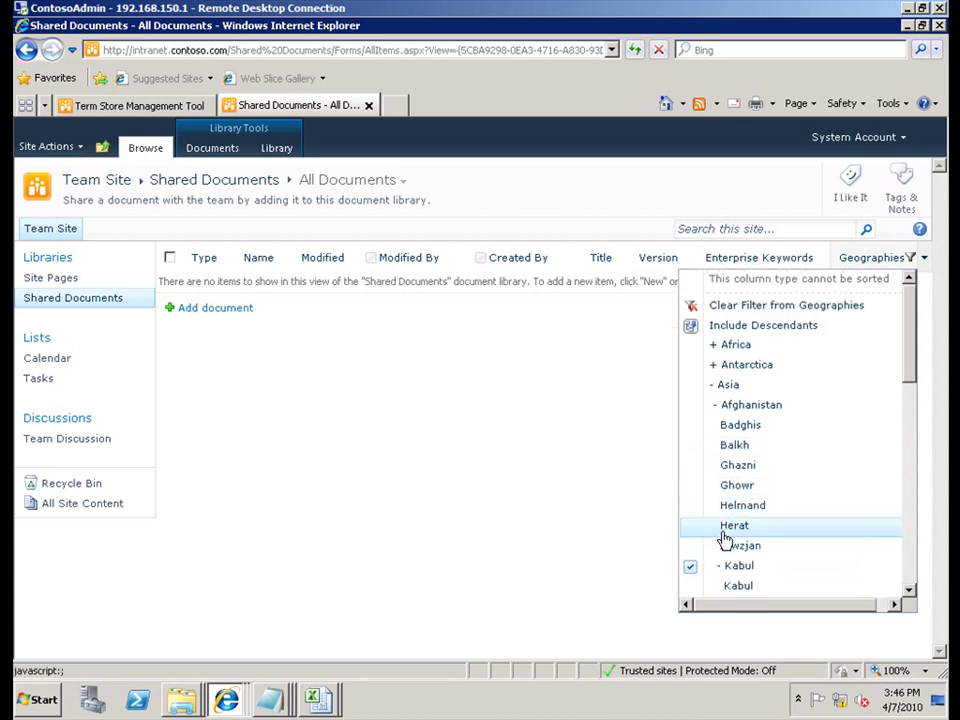
{"action": "left_click", "coordinate": [739, 591]}
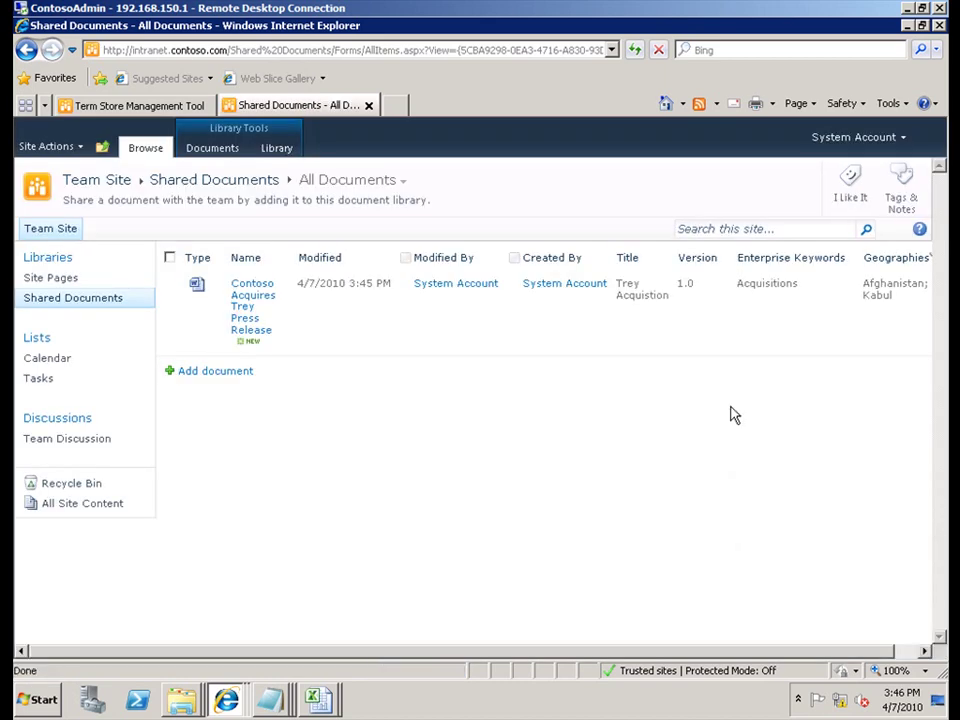
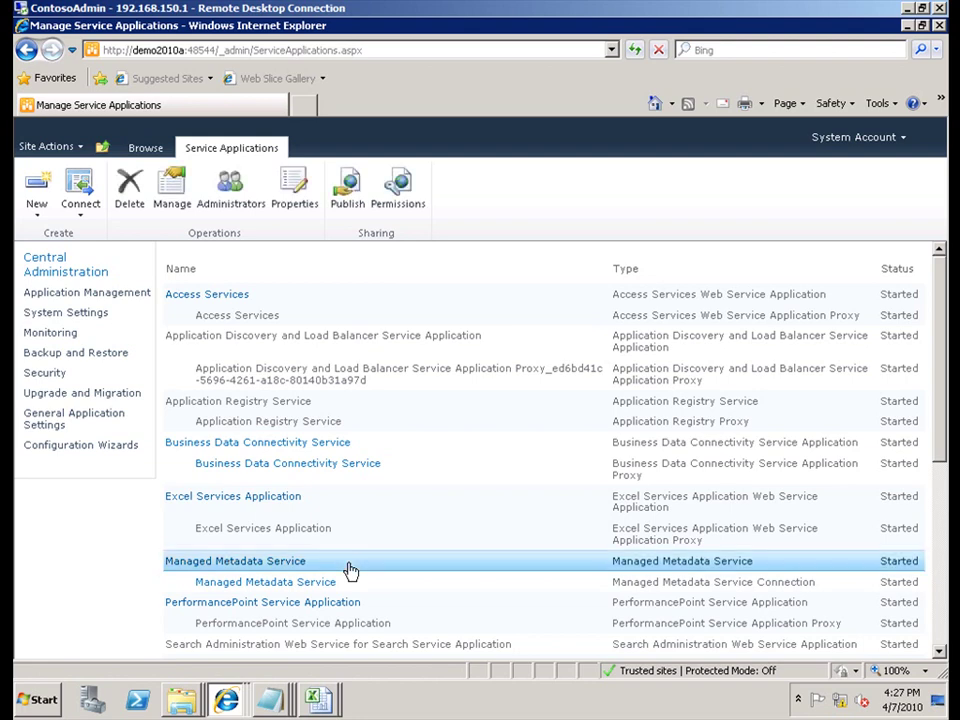
{"action": "left_click", "coordinate": [299, 204]}
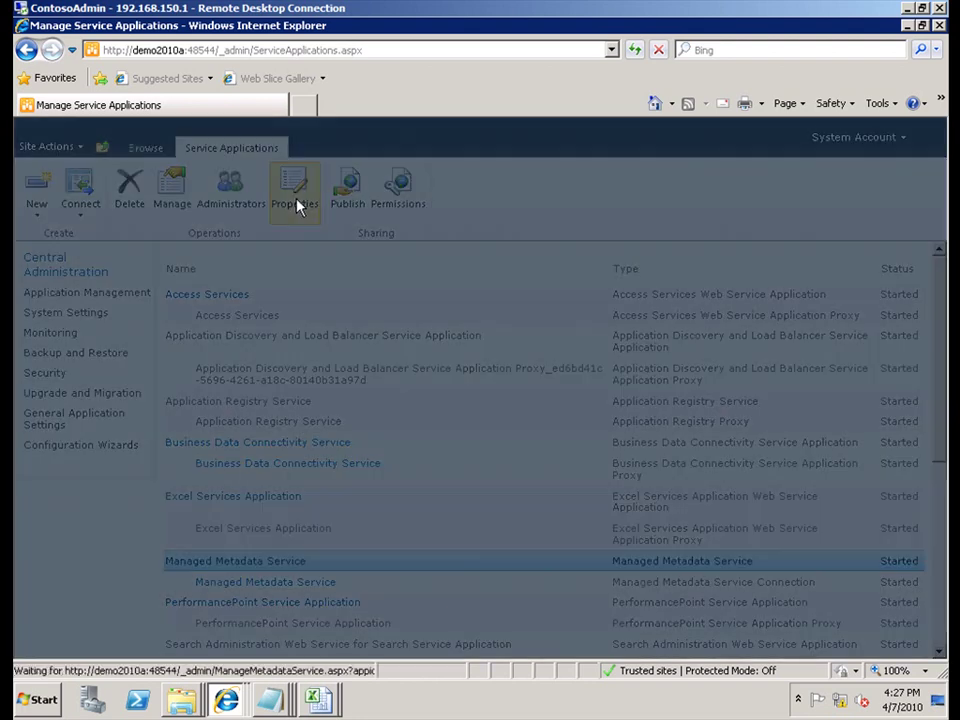
{"action": "scroll", "coordinate": [478, 425], "scroll_direction": "down", "scroll_amount": 6}
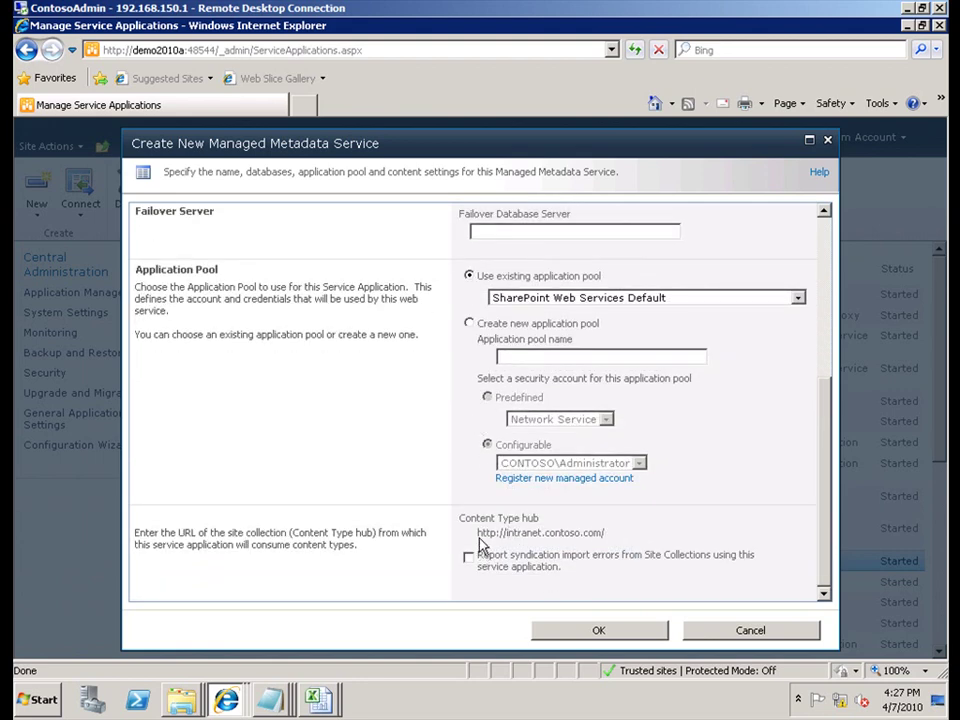
{"action": "left_click_drag", "start_coordinate": [478, 533], "coordinate": [609, 535]}
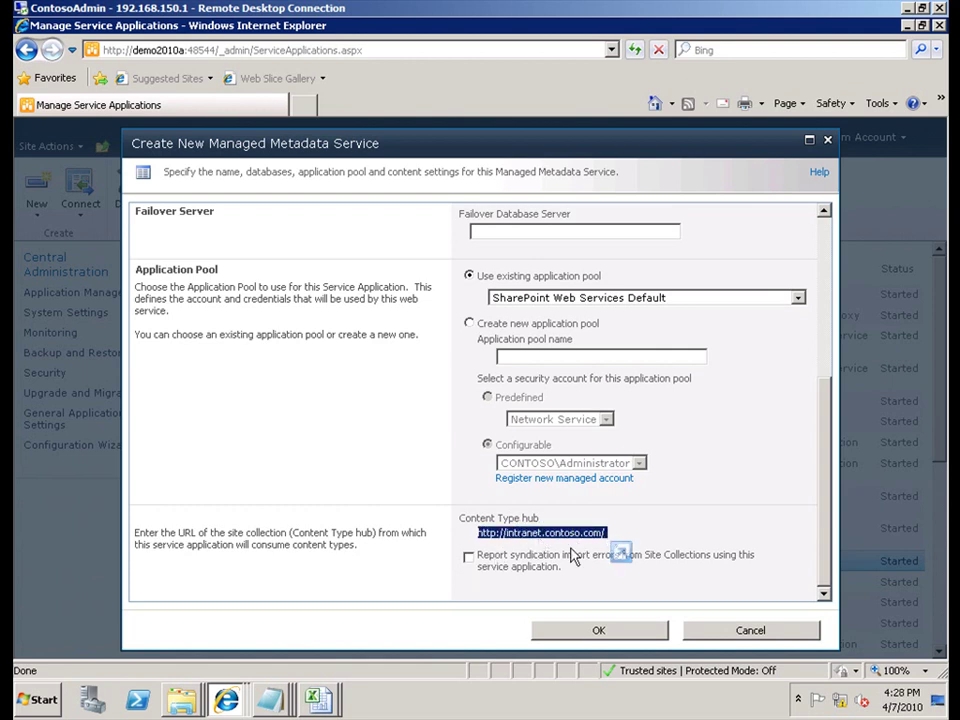
{"action": "left_click", "coordinate": [469, 558]}
{"action": "left_click", "coordinate": [636, 583]}
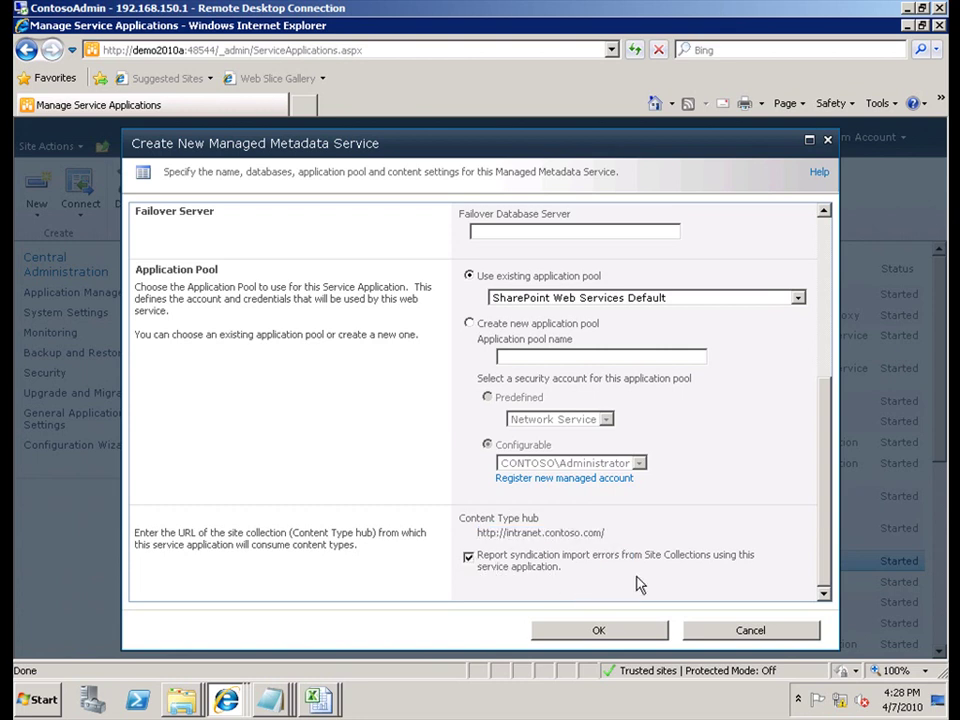
{"action": "left_click", "coordinate": [570, 632]}
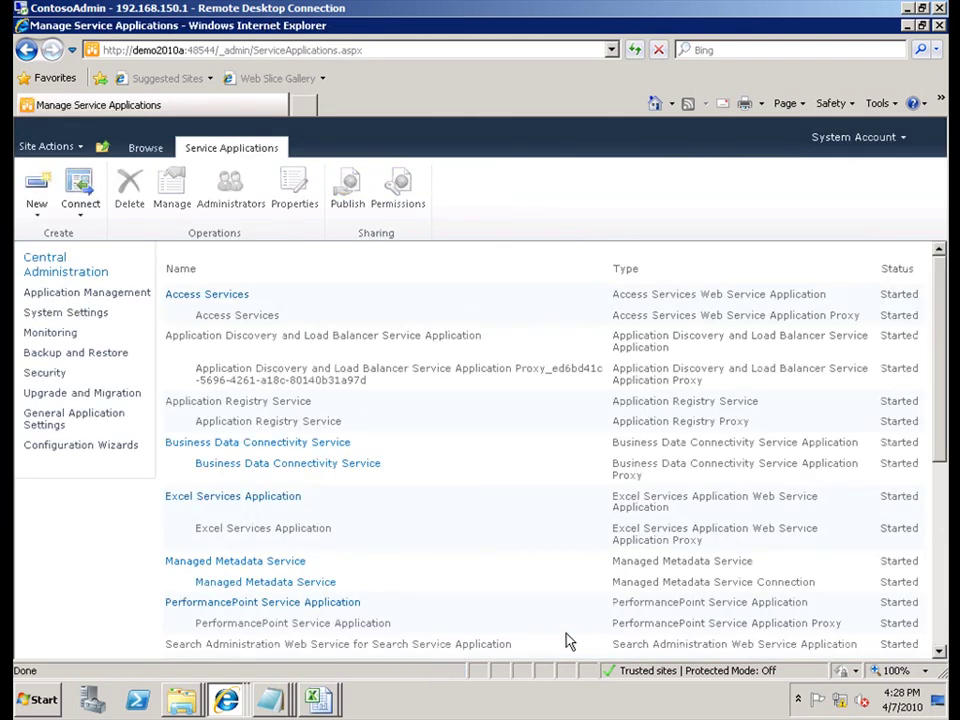
Switch to the Team Site window and open Content type publishing from its Site Settings.
{"action": "left_click", "coordinate": [226, 698]}
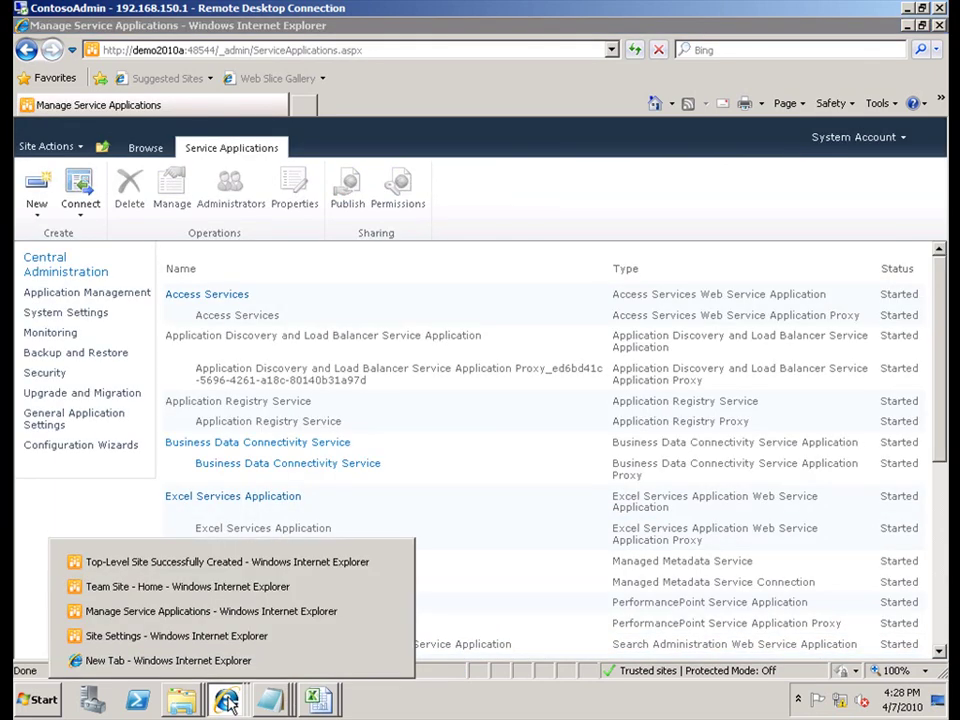
{"action": "left_click", "coordinate": [216, 587]}
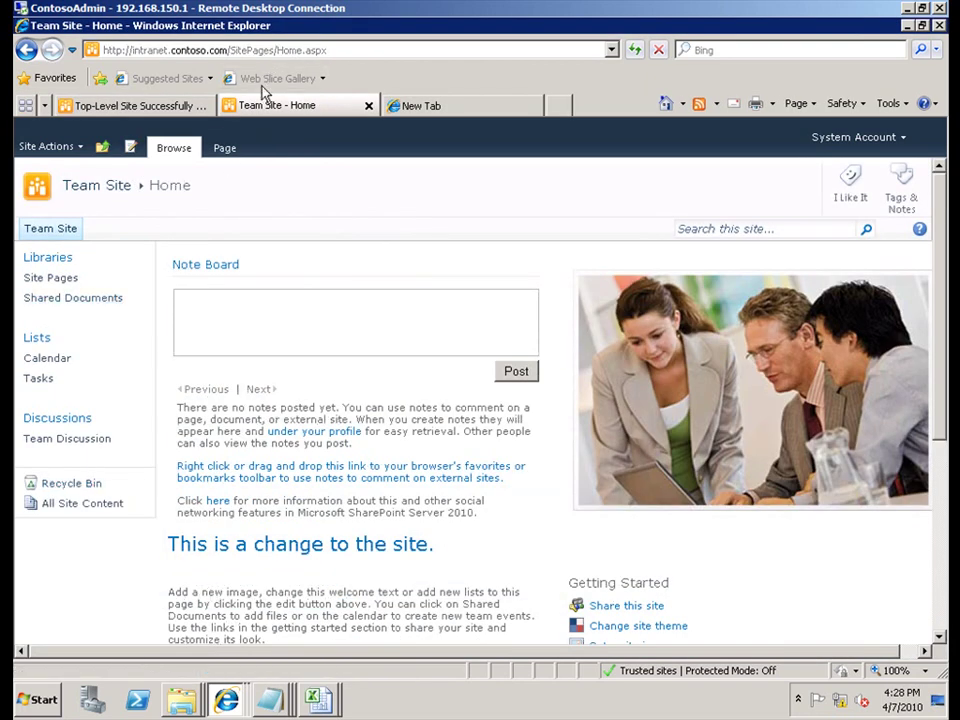
{"action": "left_click", "coordinate": [35, 155]}
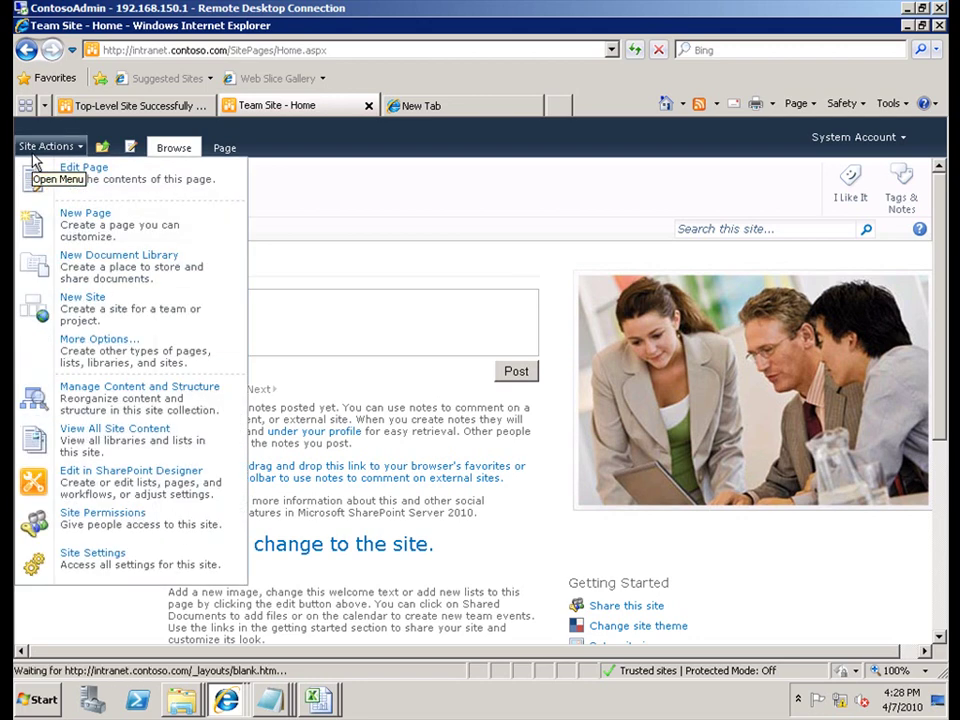
{"action": "left_click", "coordinate": [135, 560]}
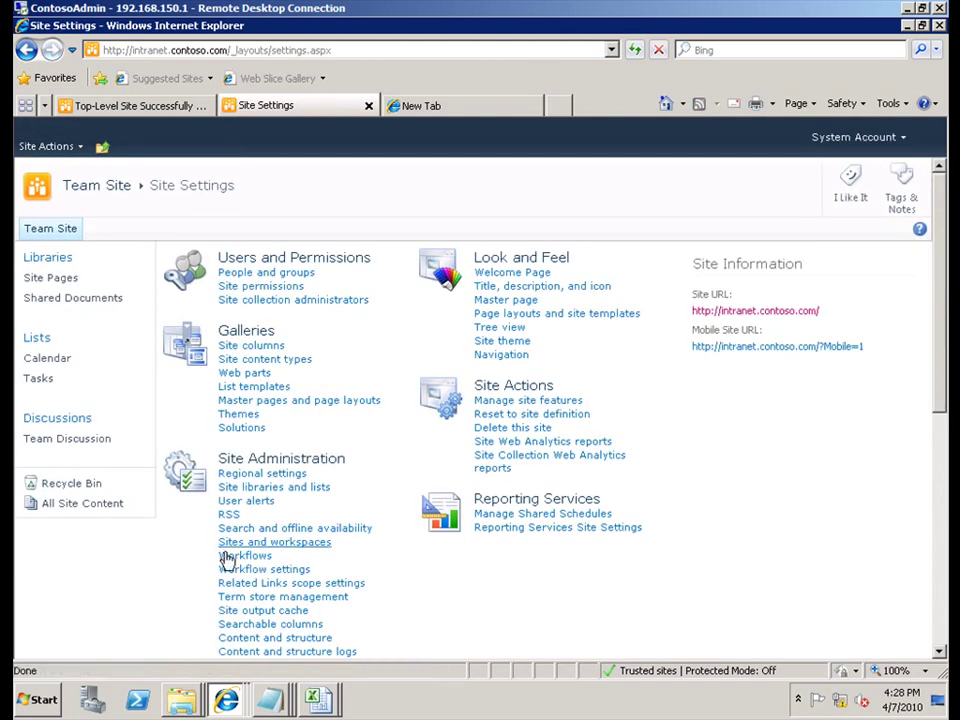
{"action": "scroll", "coordinate": [226, 560], "scroll_direction": "down", "scroll_amount": 1}
{"action": "scroll", "coordinate": [226, 560], "scroll_direction": "down", "scroll_amount": 5}
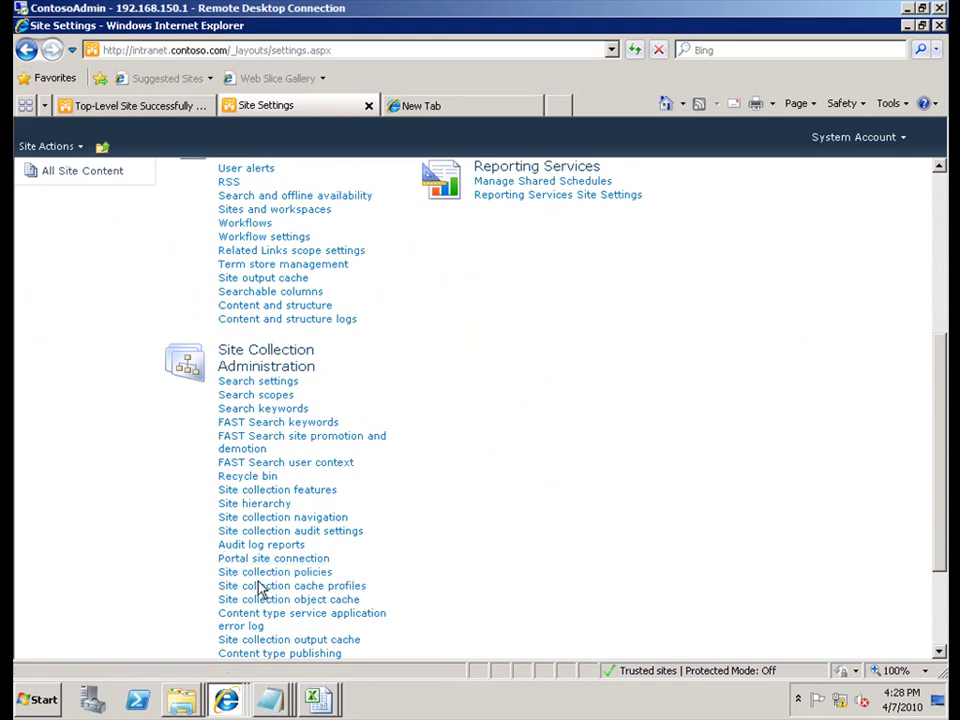
{"action": "left_click", "coordinate": [286, 655]}
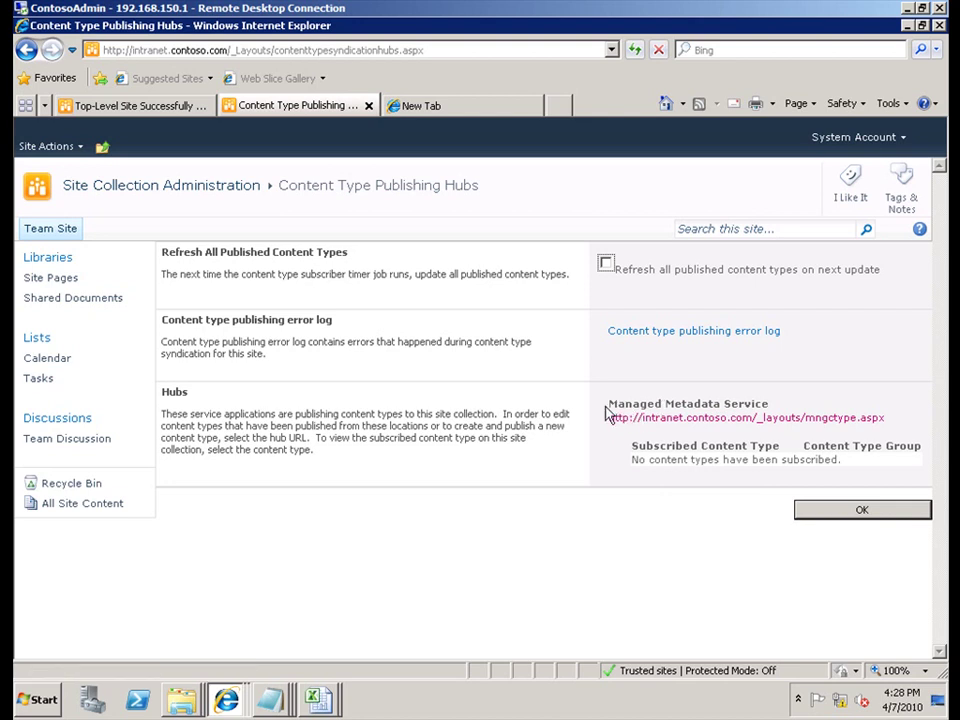
Follow the Managed Metadata Service hub URL to the hub's Site Content Types list.
{"action": "left_click_drag", "start_coordinate": [610, 402], "coordinate": [771, 399]}
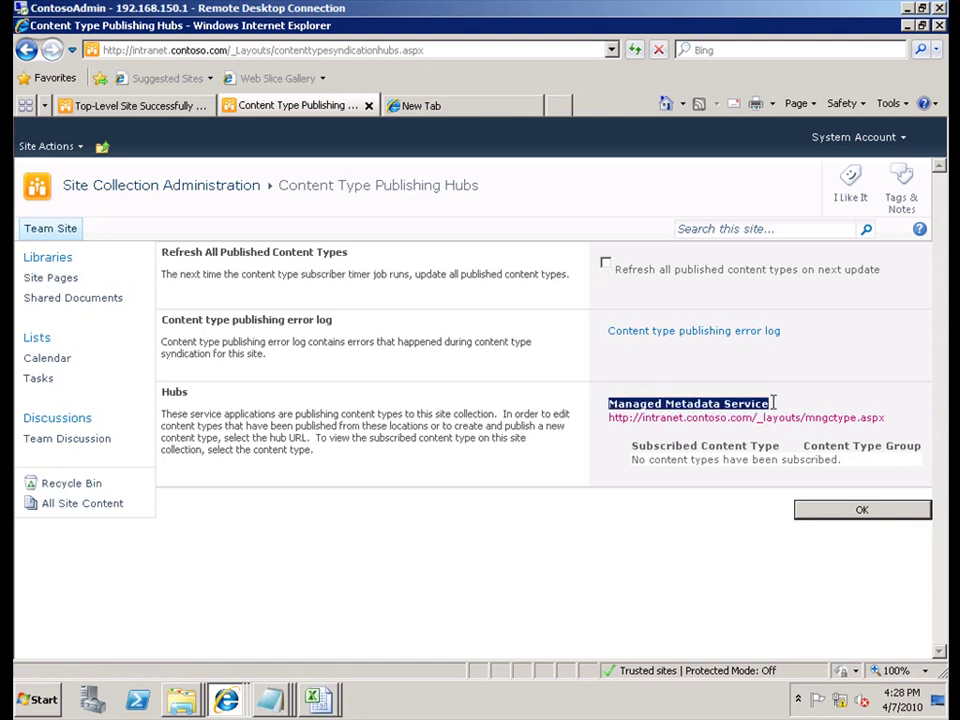
{"action": "left_click", "coordinate": [673, 540]}
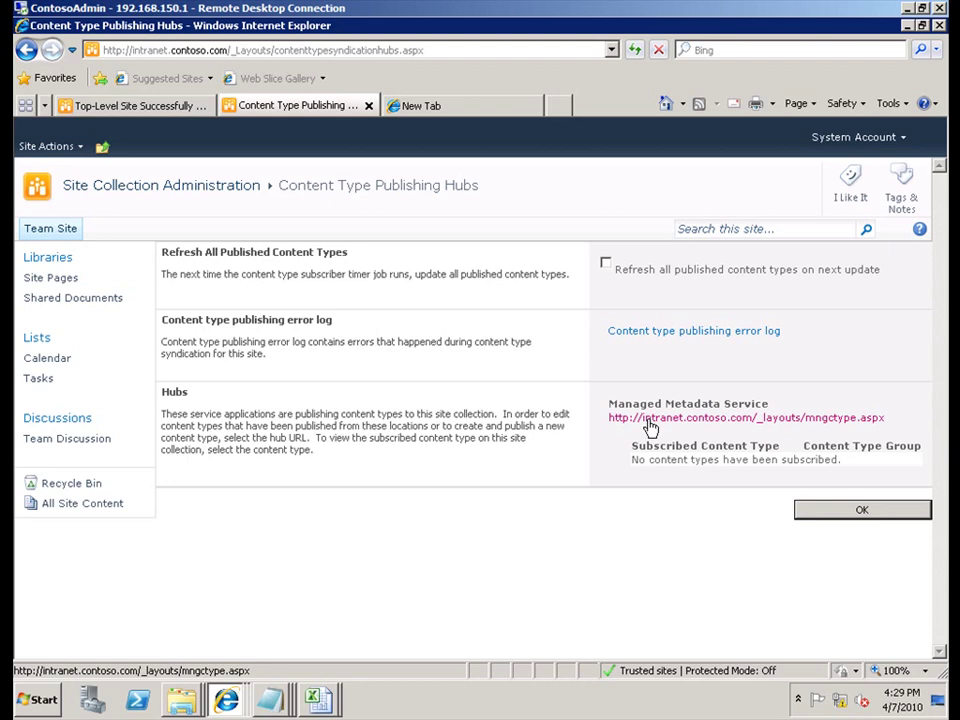
{"action": "left_click", "coordinate": [649, 427]}
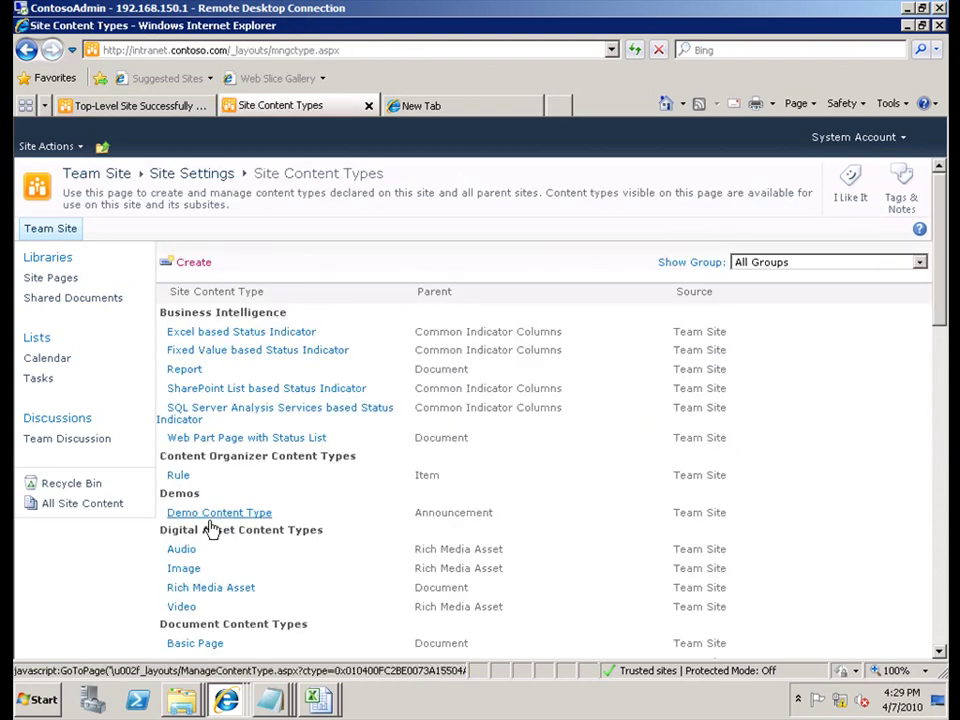
Open Demo Content Type and review its Announcement parent and Expires, Anniversary, Birthday columns.
{"action": "left_click", "coordinate": [230, 513]}
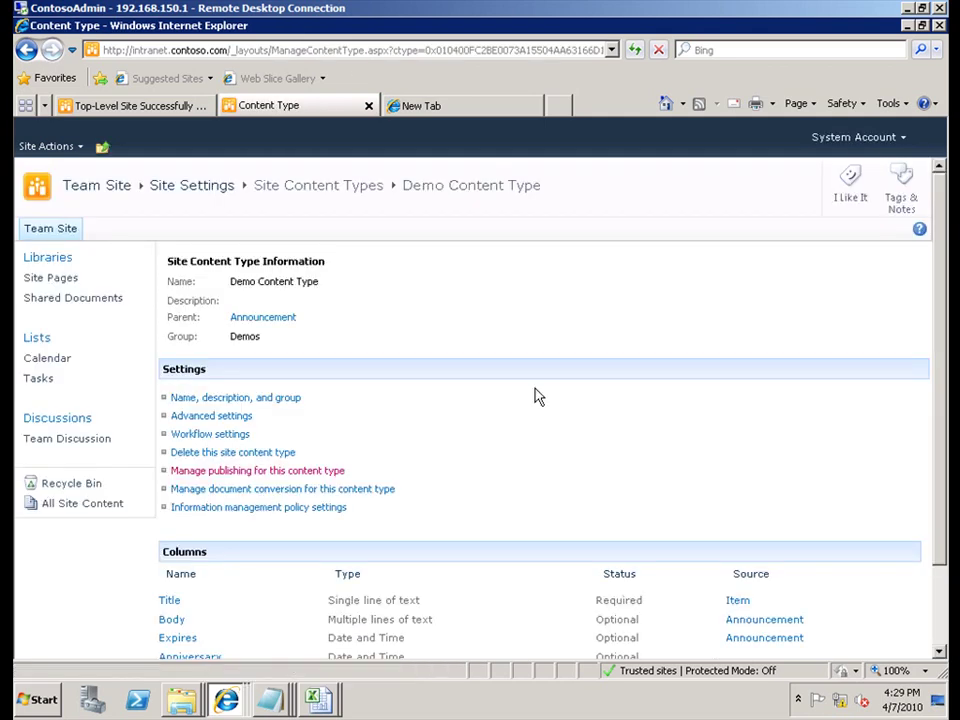
{"action": "scroll", "coordinate": [535, 397], "scroll_direction": "down", "scroll_amount": 2}
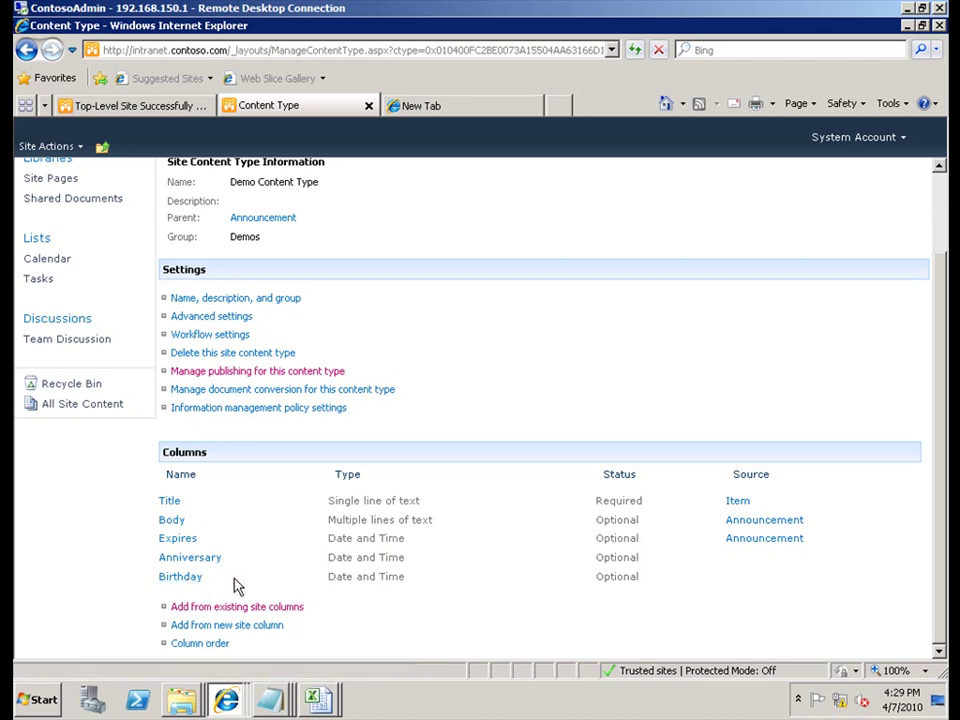
{"action": "scroll", "coordinate": [236, 587], "scroll_direction": "up", "scroll_amount": 2}
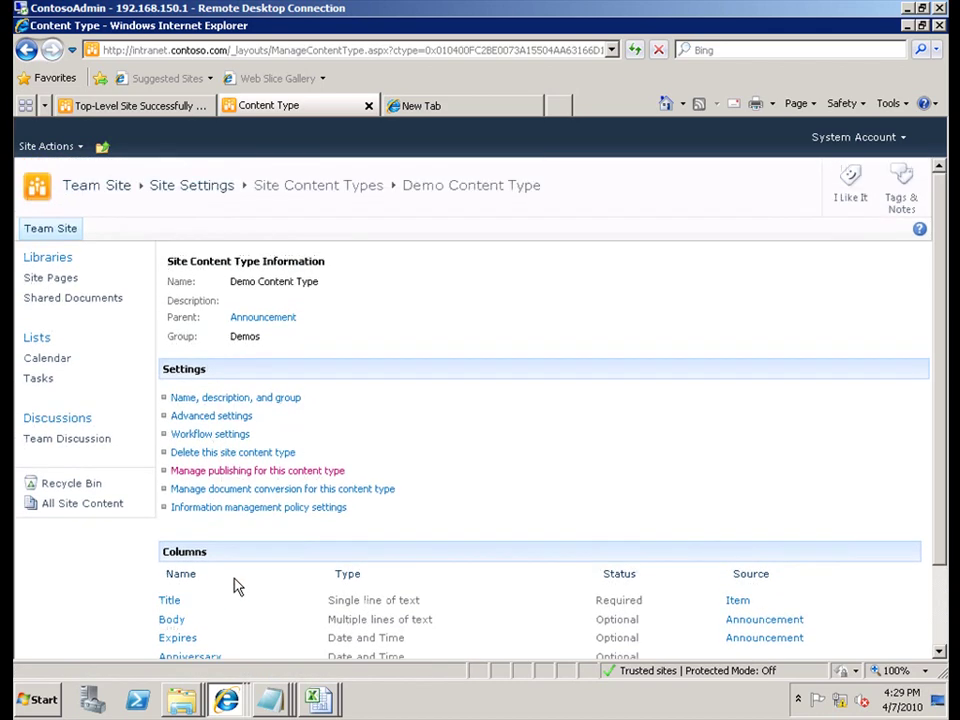
Publish Demo Content Type through Manage publishing for this content type.
{"action": "left_click", "coordinate": [285, 479]}
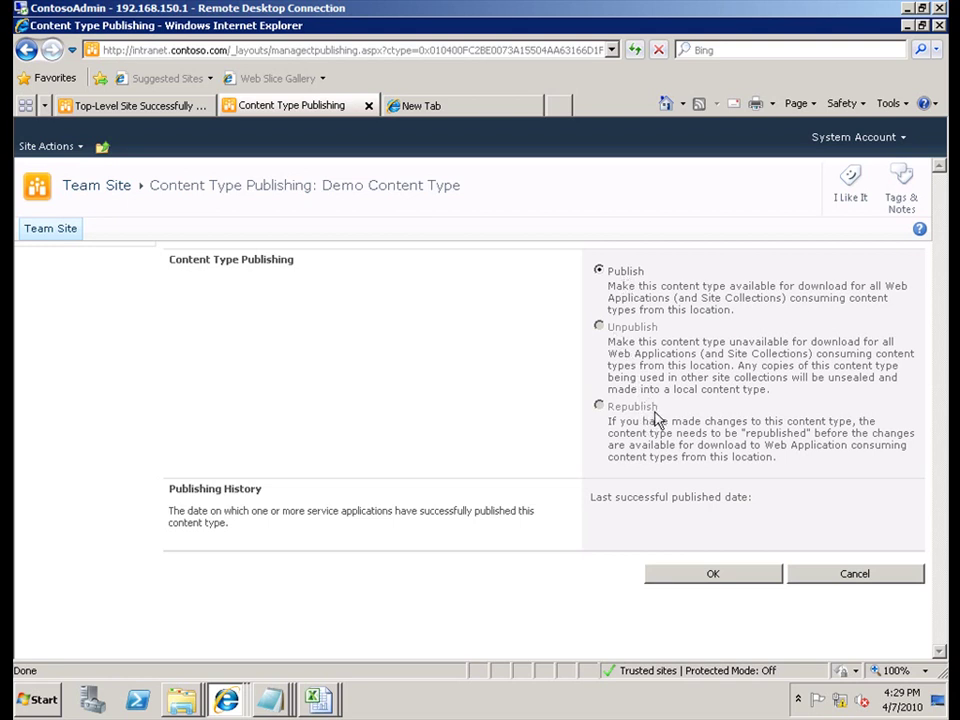
{"action": "left_click", "coordinate": [688, 578]}
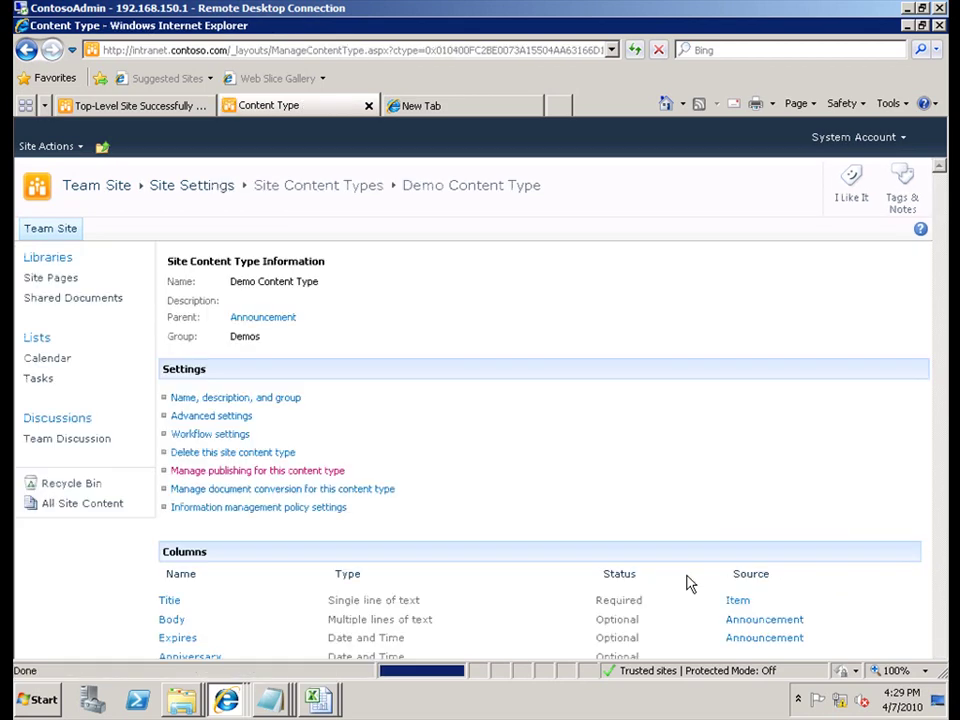
Return to the Content Type window's 'Top-Level Site Successfully Created' tab with the CTConsumer link.
{"action": "scroll", "coordinate": [415, 541], "scroll_direction": "down", "scroll_amount": 1}
{"action": "scroll", "coordinate": [415, 541], "scroll_direction": "down", "scroll_amount": 2}
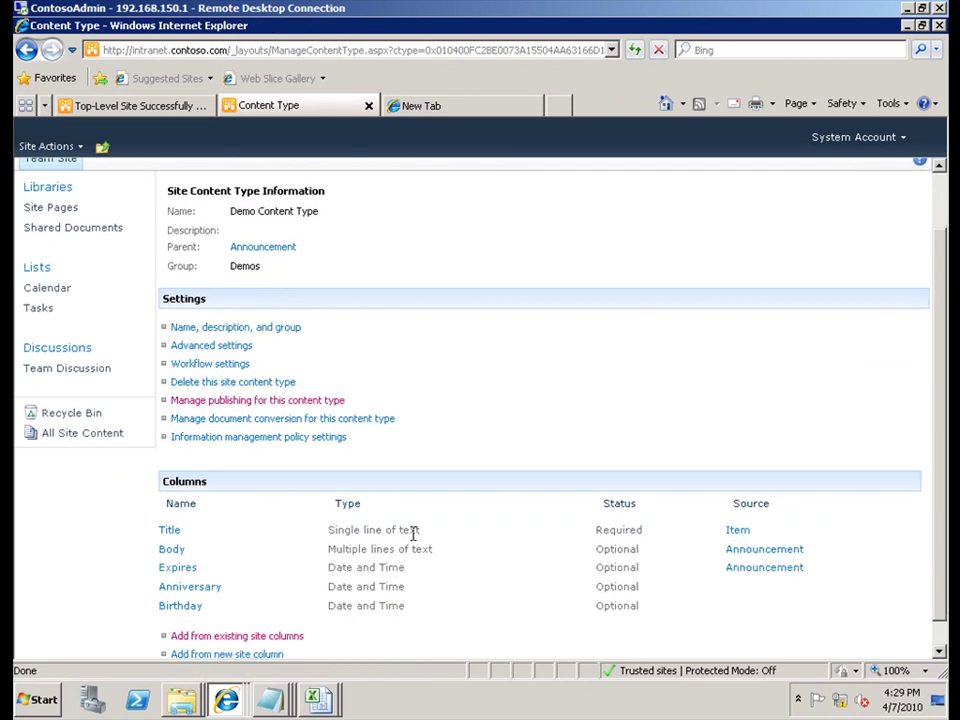
{"action": "scroll", "coordinate": [415, 541], "scroll_direction": "up", "scroll_amount": 2}
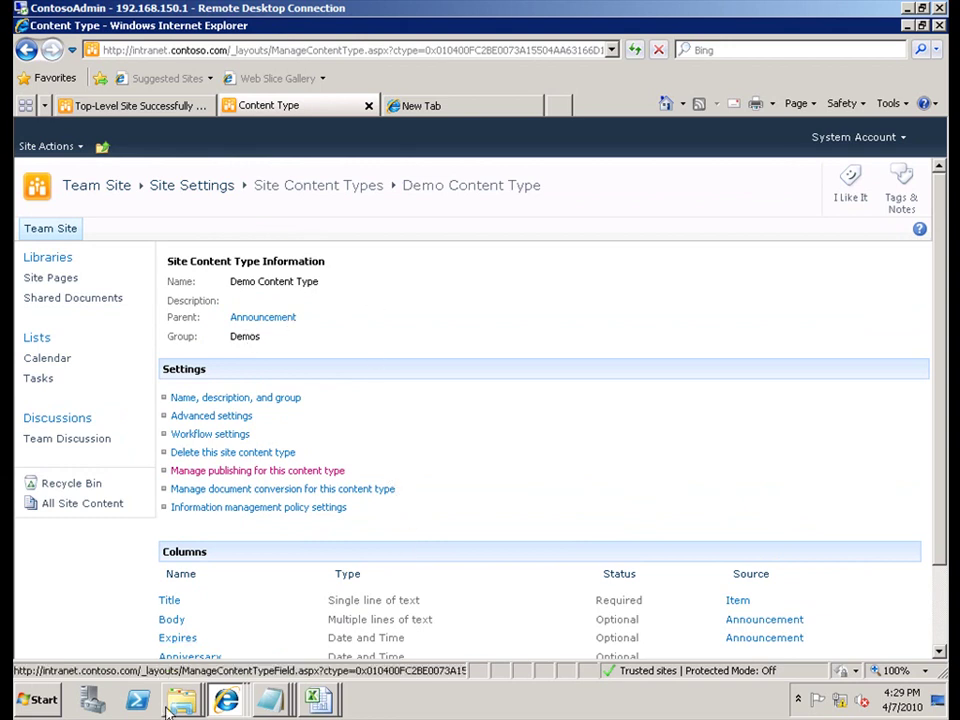
{"action": "left_click", "coordinate": [224, 700]}
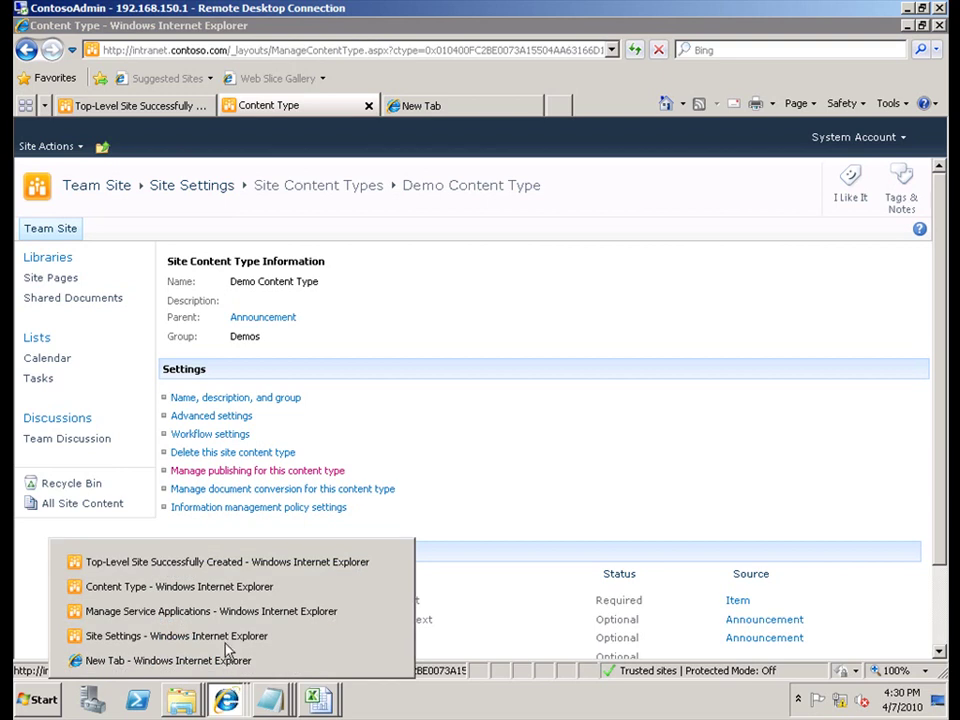
{"action": "left_click", "coordinate": [214, 590]}
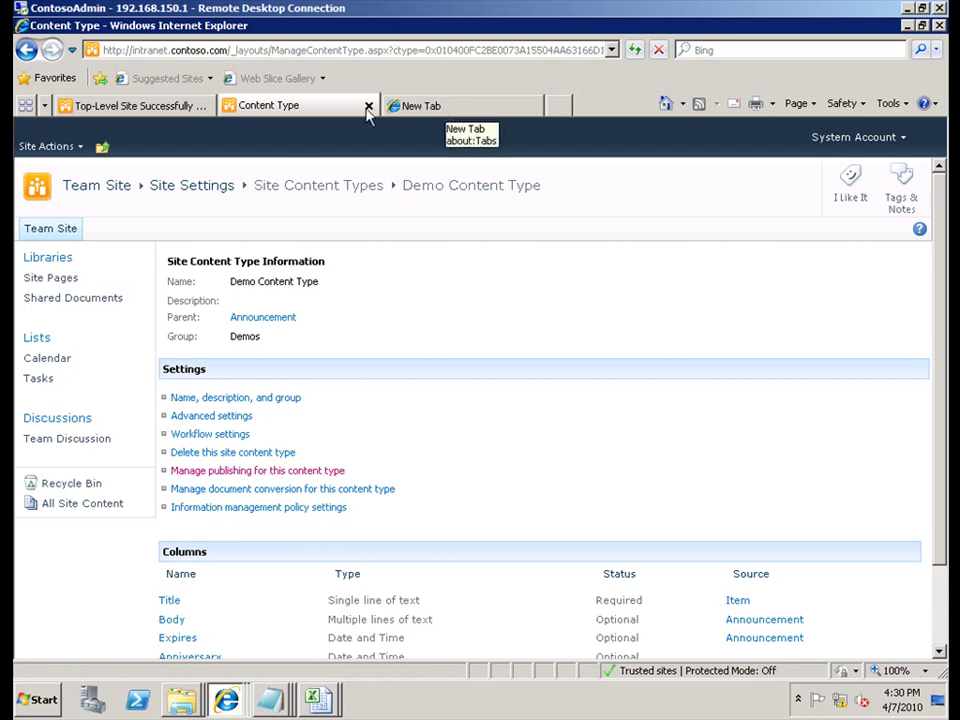
{"action": "left_click", "coordinate": [98, 110]}
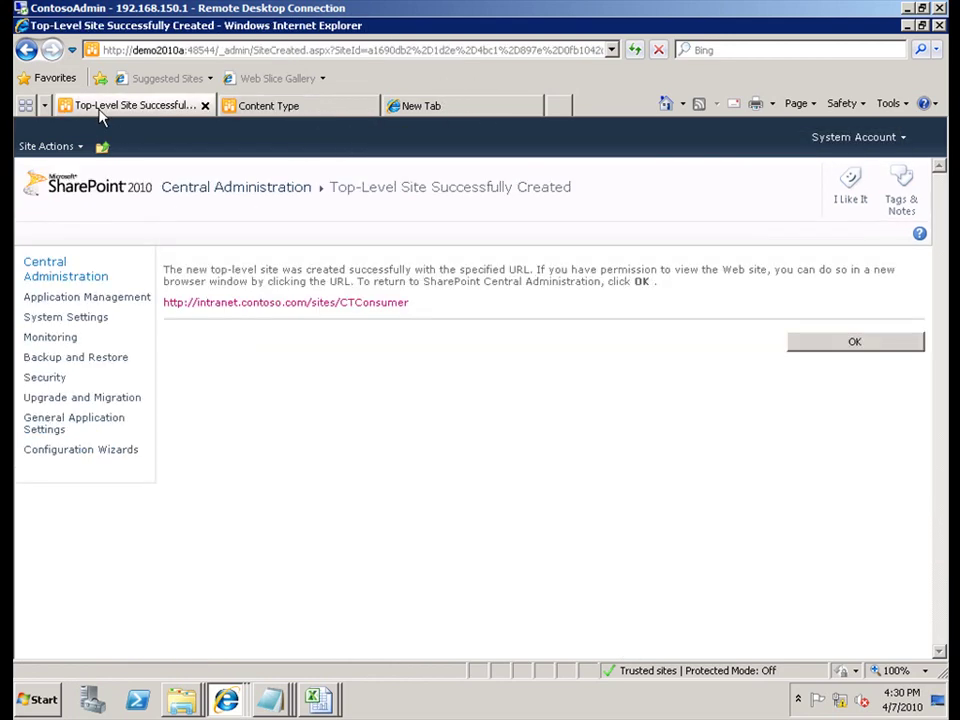
Open the CTConsumer site in a maximized window and go to its Site Settings.
{"action": "left_click", "coordinate": [257, 305]}
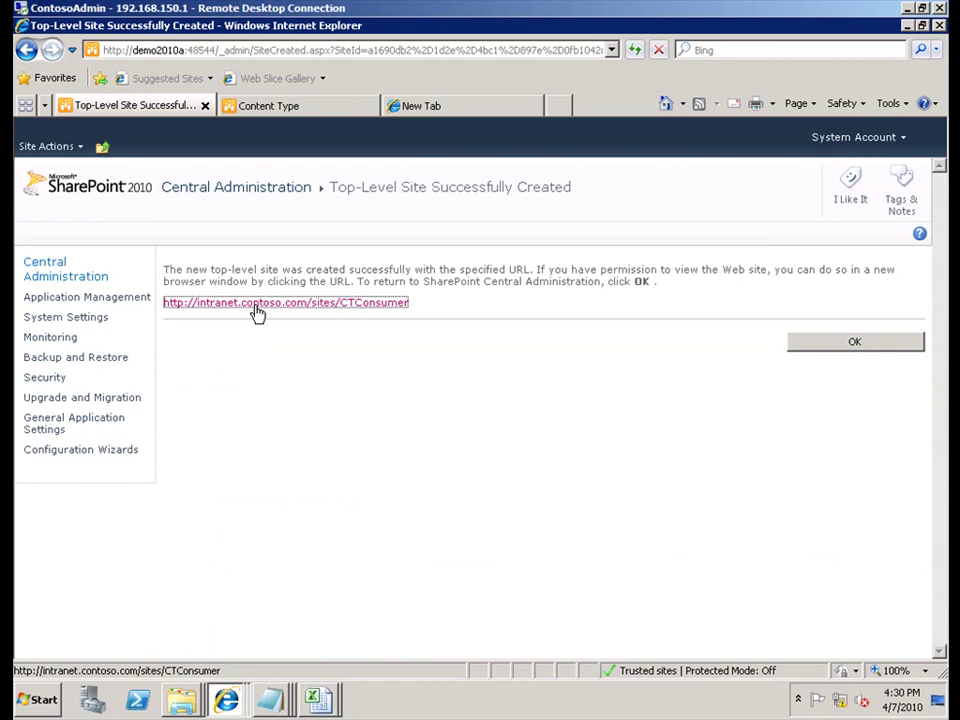
{"action": "double_click", "coordinate": [270, 107]}
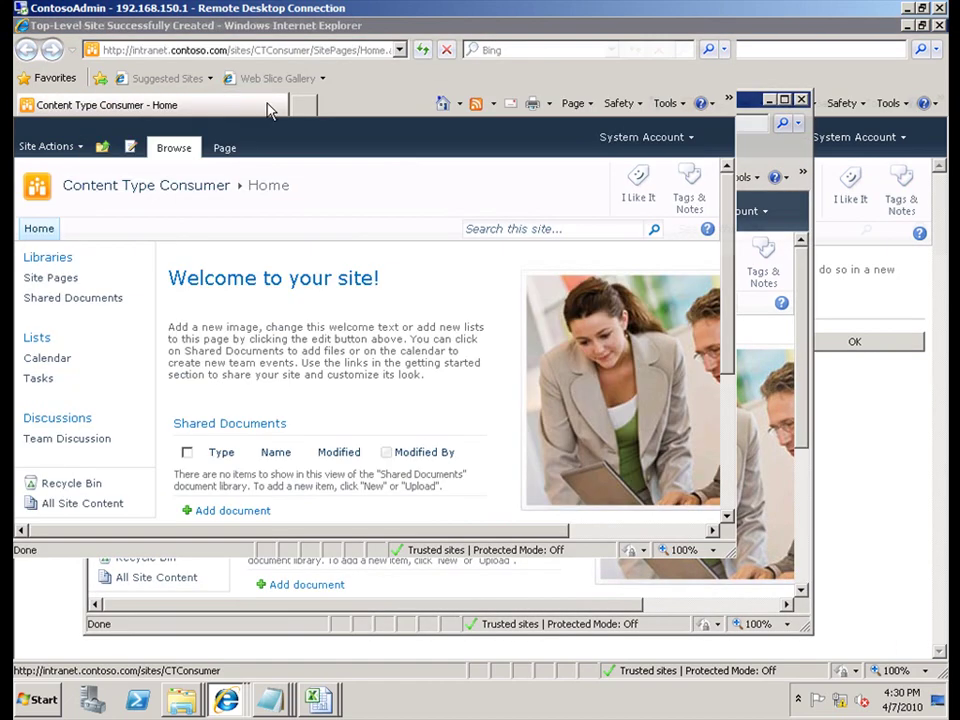
{"action": "left_click", "coordinate": [45, 148]}
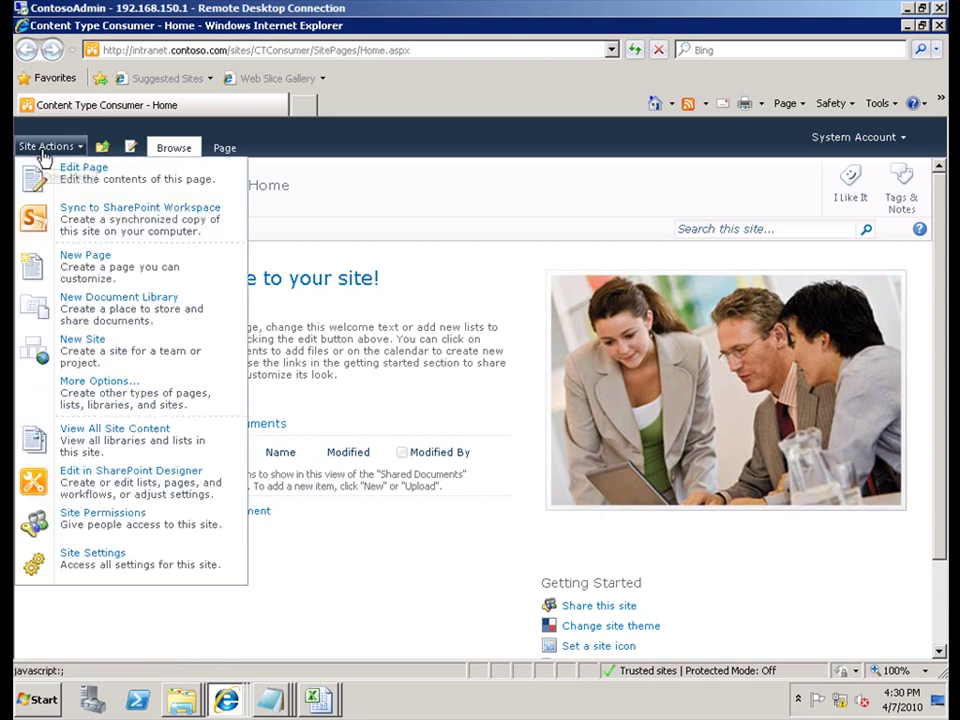
{"action": "left_click", "coordinate": [93, 566]}
Check the CTConsumer Content type publishing page, which lists no subscribed content types.
{"action": "scroll", "coordinate": [298, 548], "scroll_direction": "down", "scroll_amount": 5}
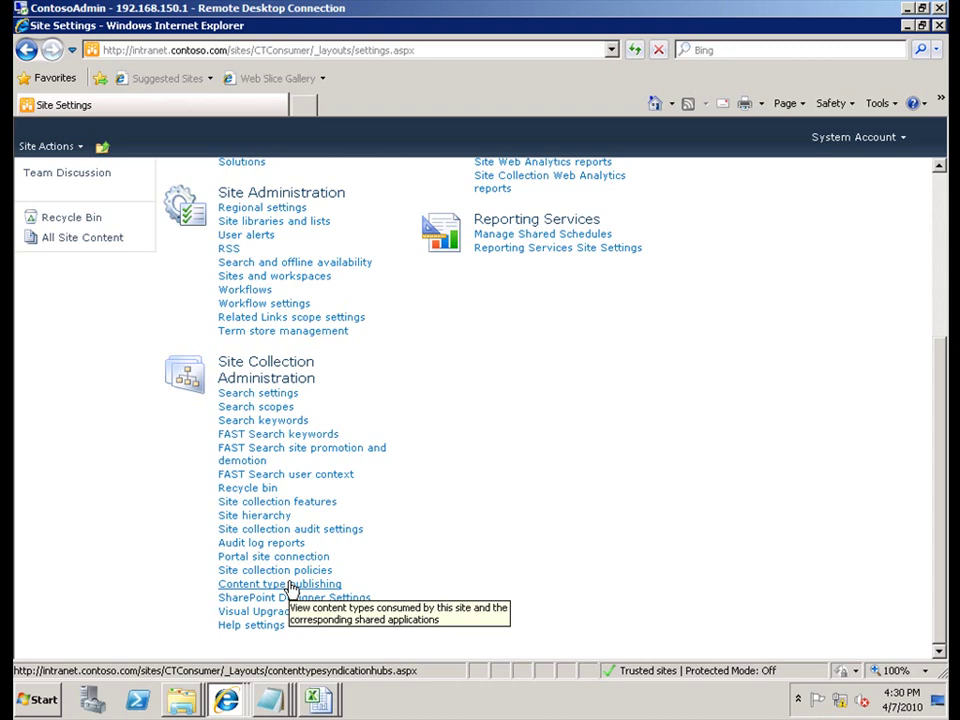
{"action": "left_click", "coordinate": [290, 585]}
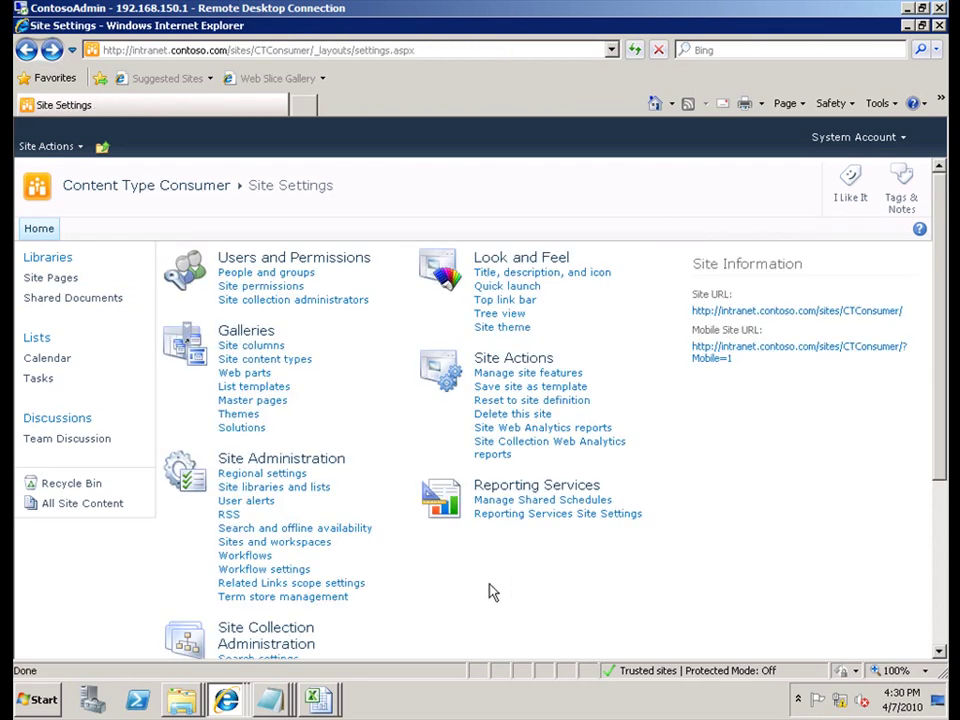
{"action": "scroll", "coordinate": [490, 592], "scroll_direction": "down", "scroll_amount": 3}
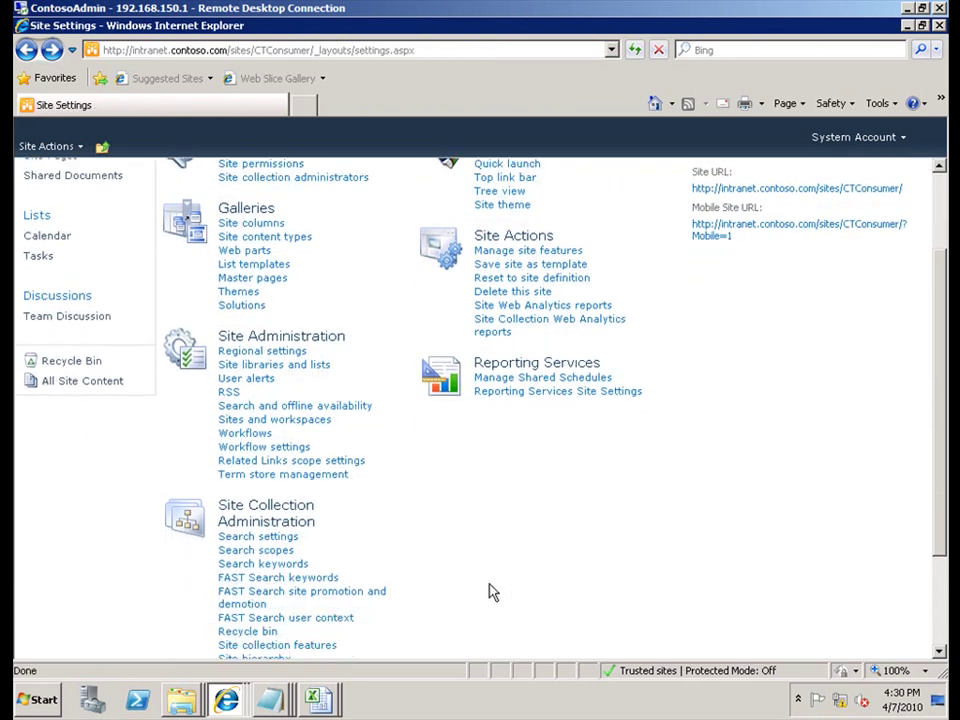
{"action": "scroll", "coordinate": [490, 592], "scroll_direction": "down", "scroll_amount": 3}
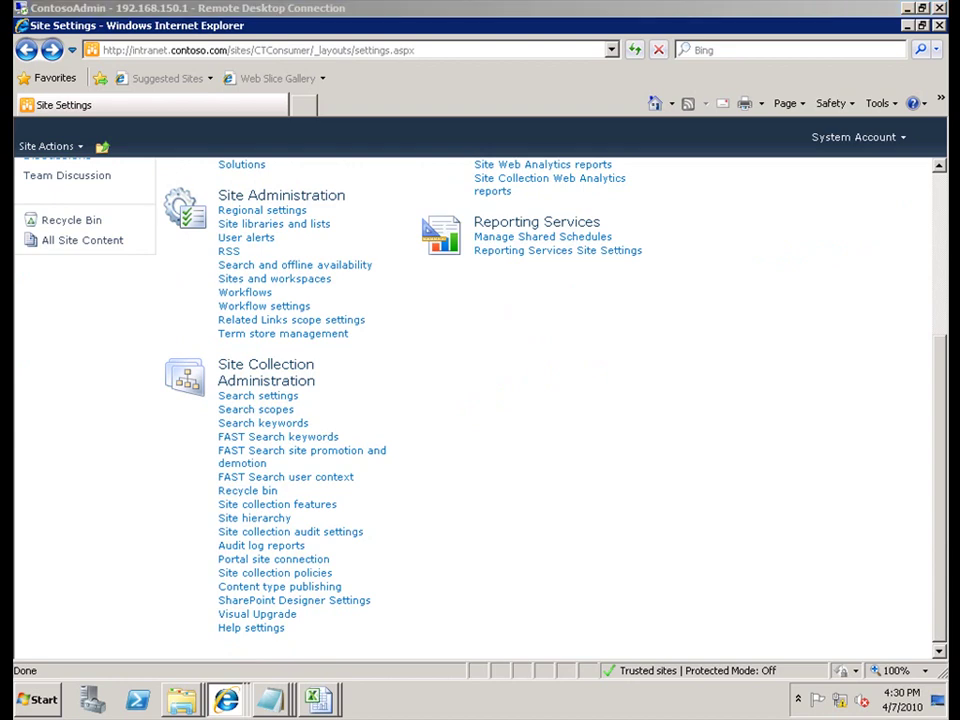
{"action": "scroll", "coordinate": [470, 594], "scroll_direction": "up", "scroll_amount": 2}
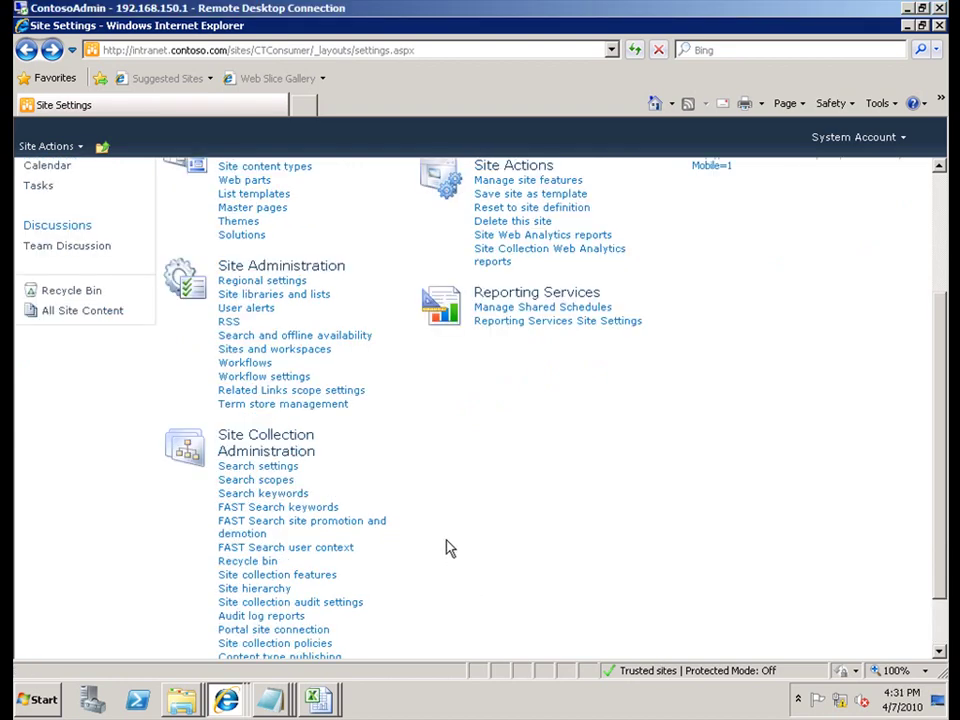
{"action": "scroll", "coordinate": [447, 547], "scroll_direction": "up", "scroll_amount": 4}
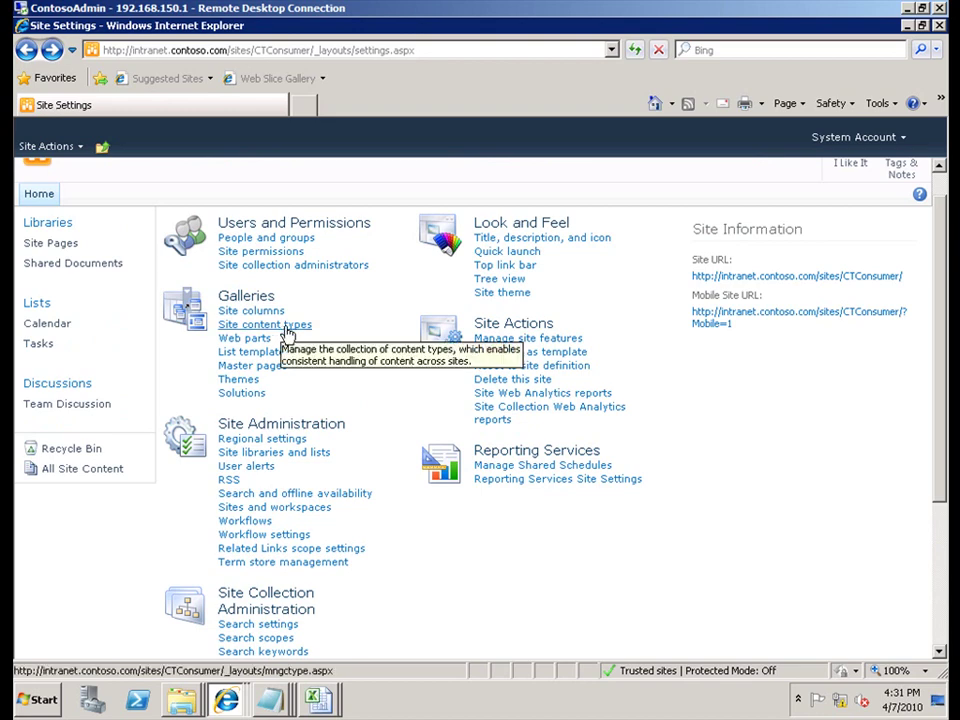
Open the CTConsumer site content types and review the groups and their Source values.
{"action": "left_click", "coordinate": [285, 327]}
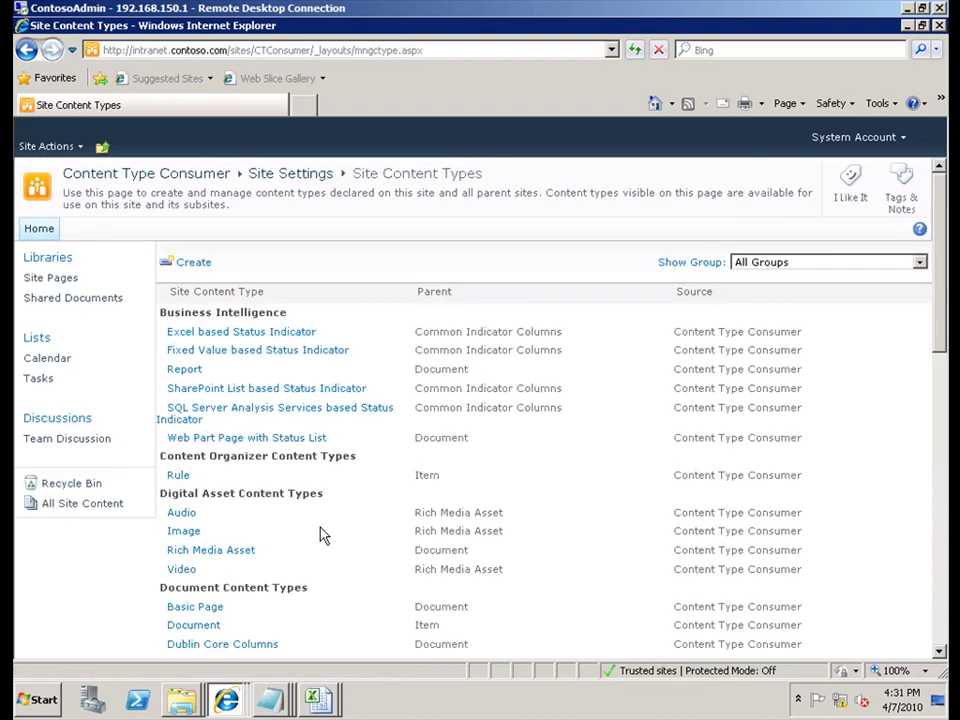
{"action": "scroll", "coordinate": [318, 535], "scroll_direction": "down", "scroll_amount": 5}
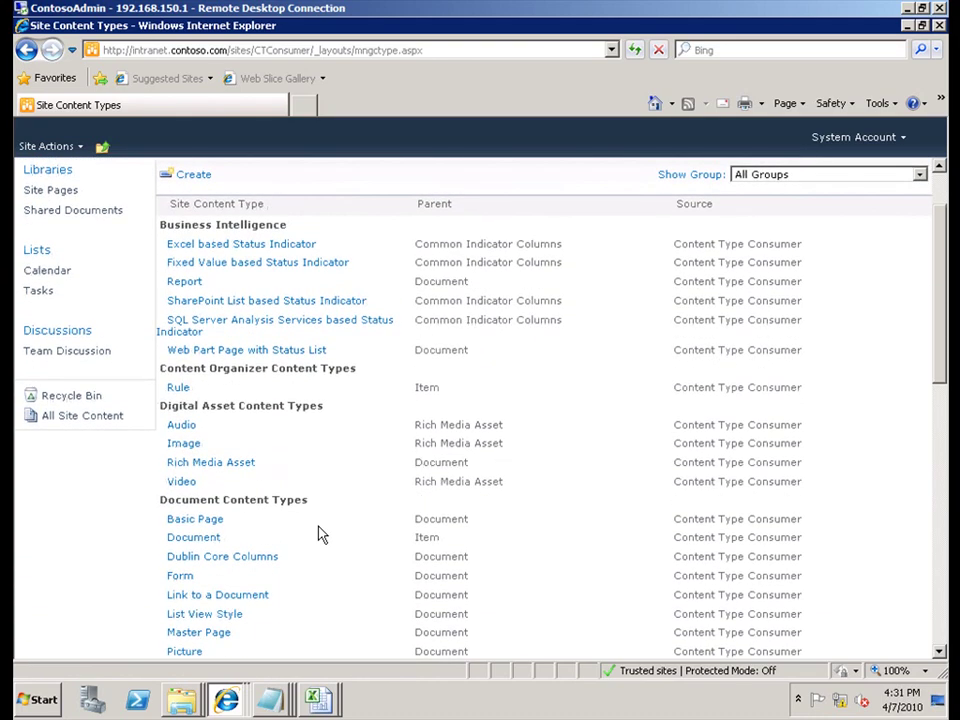
{"action": "scroll", "coordinate": [321, 535], "scroll_direction": "down", "scroll_amount": 9}
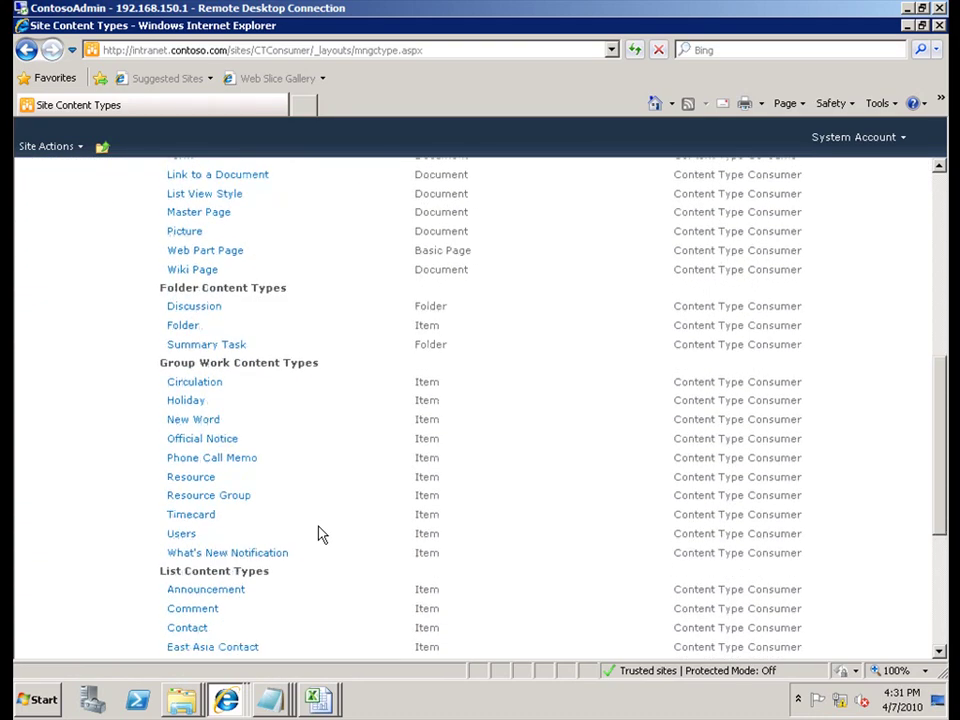
{"action": "scroll", "coordinate": [321, 535], "scroll_direction": "up", "scroll_amount": 14}
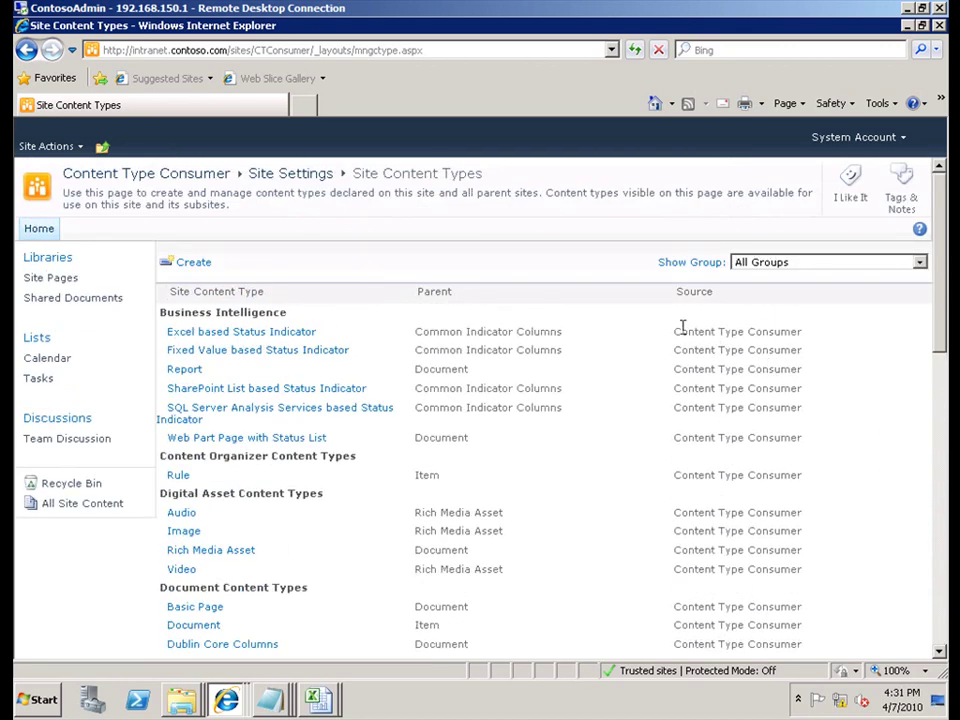
{"action": "left_click_drag", "start_coordinate": [681, 327], "coordinate": [771, 342]}
{"action": "left_click", "coordinate": [750, 437]}
{"action": "scroll", "coordinate": [750, 508], "scroll_direction": "down", "scroll_amount": 5}
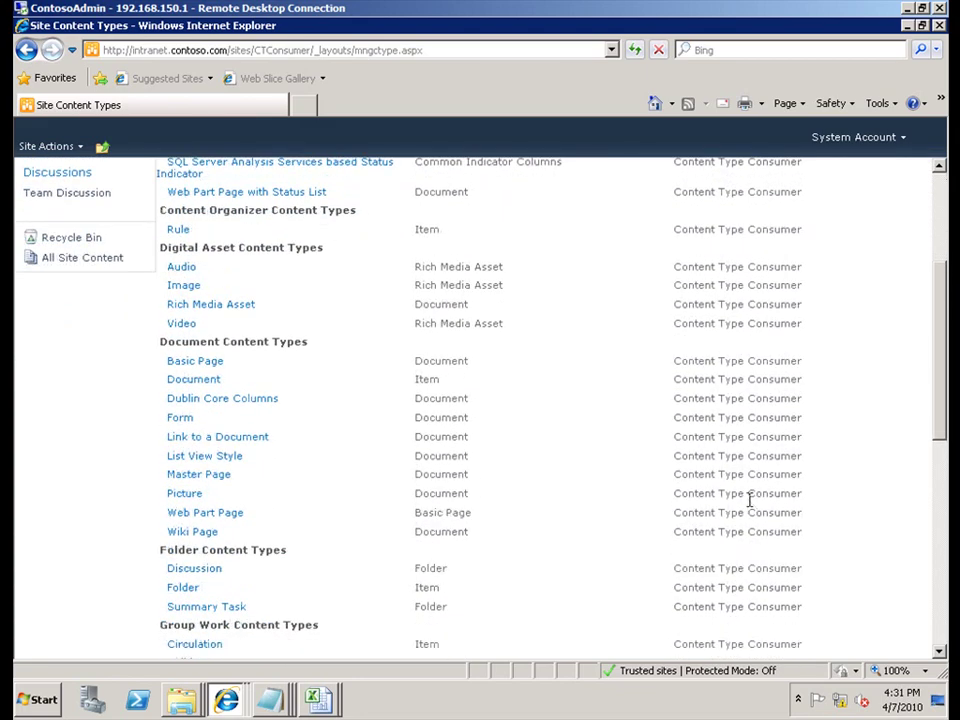
{"action": "scroll", "coordinate": [750, 505], "scroll_direction": "down", "scroll_amount": 5}
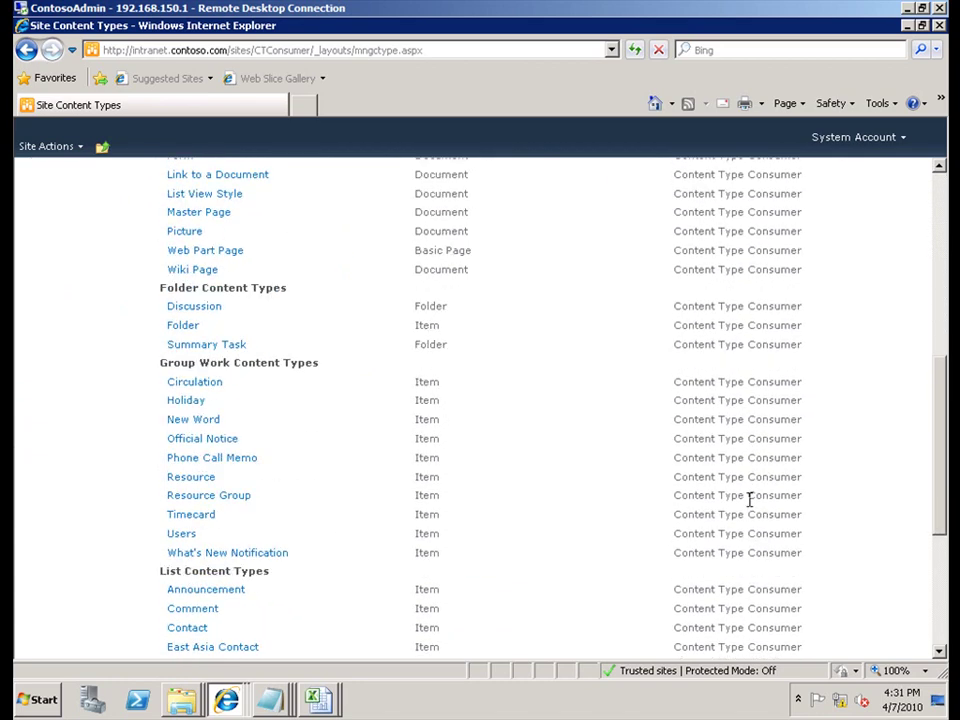
{"action": "scroll", "coordinate": [750, 508], "scroll_direction": "down", "scroll_amount": 3}
{"action": "scroll", "coordinate": [750, 500], "scroll_direction": "up", "scroll_amount": 12}
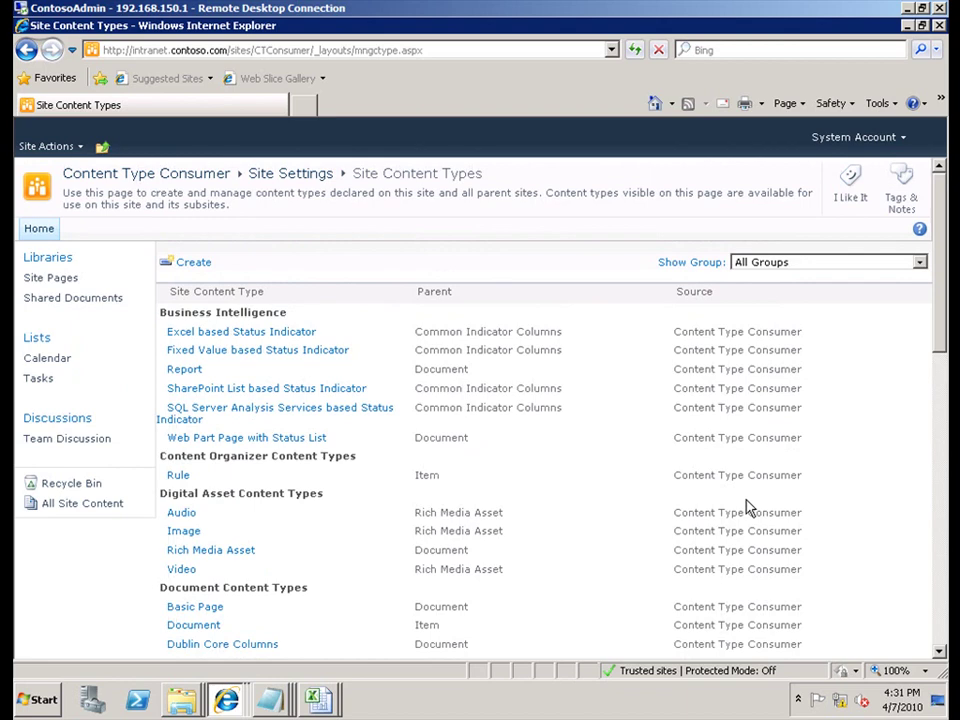
Refresh the content types list and look again for a Demos group.
{"action": "left_click", "coordinate": [634, 49]}
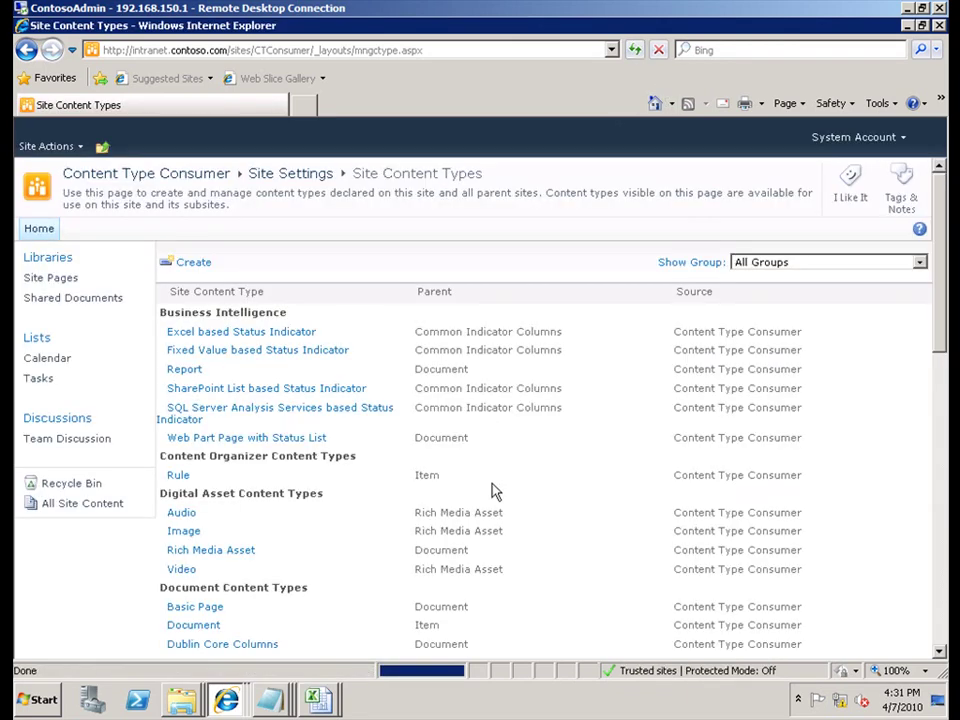
{"action": "scroll", "coordinate": [482, 549], "scroll_direction": "down", "scroll_amount": 7}
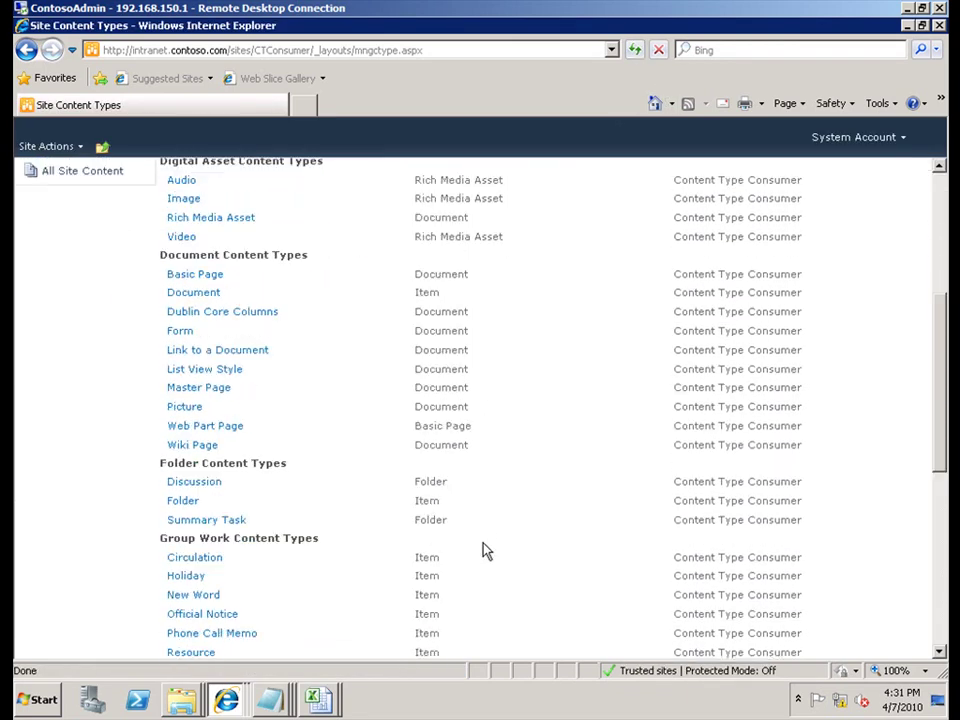
{"action": "scroll", "coordinate": [482, 549], "scroll_direction": "down", "scroll_amount": 10}
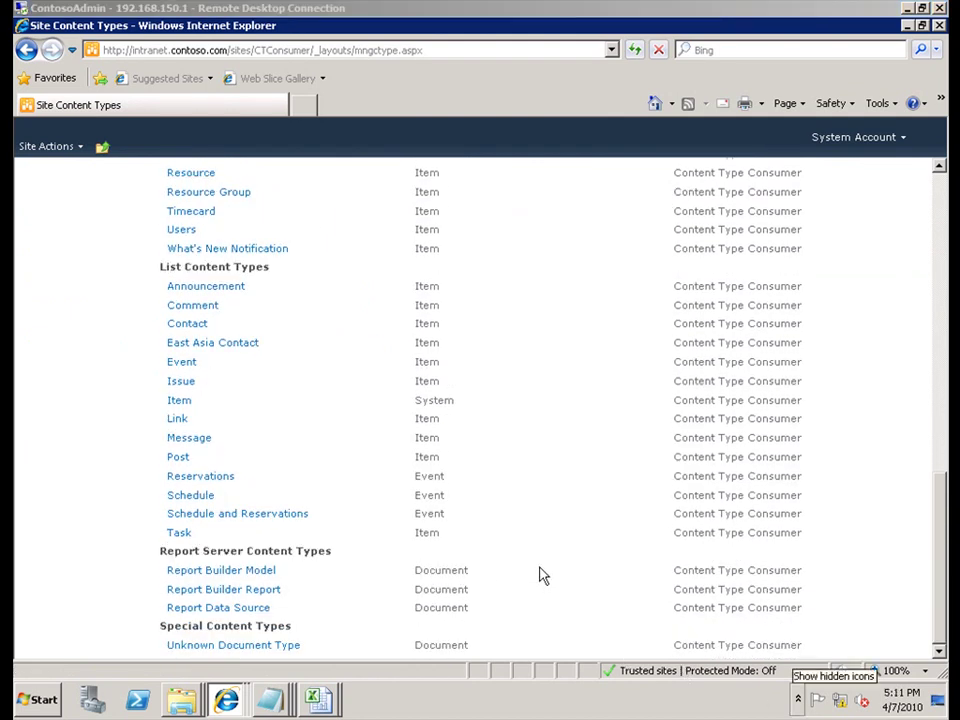
Refresh again and highlight Demo Content Type in the new Demos group.
{"action": "left_click", "coordinate": [636, 52]}
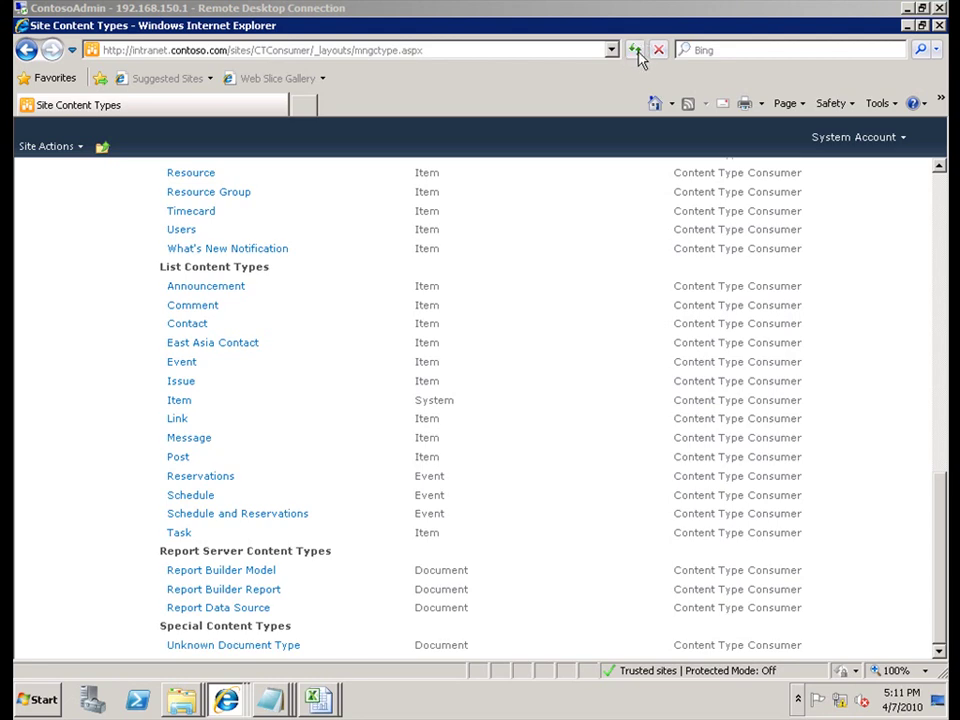
{"action": "scroll", "coordinate": [597, 477], "scroll_direction": "down", "scroll_amount": 1}
{"action": "scroll", "coordinate": [597, 477], "scroll_direction": "down", "scroll_amount": 2}
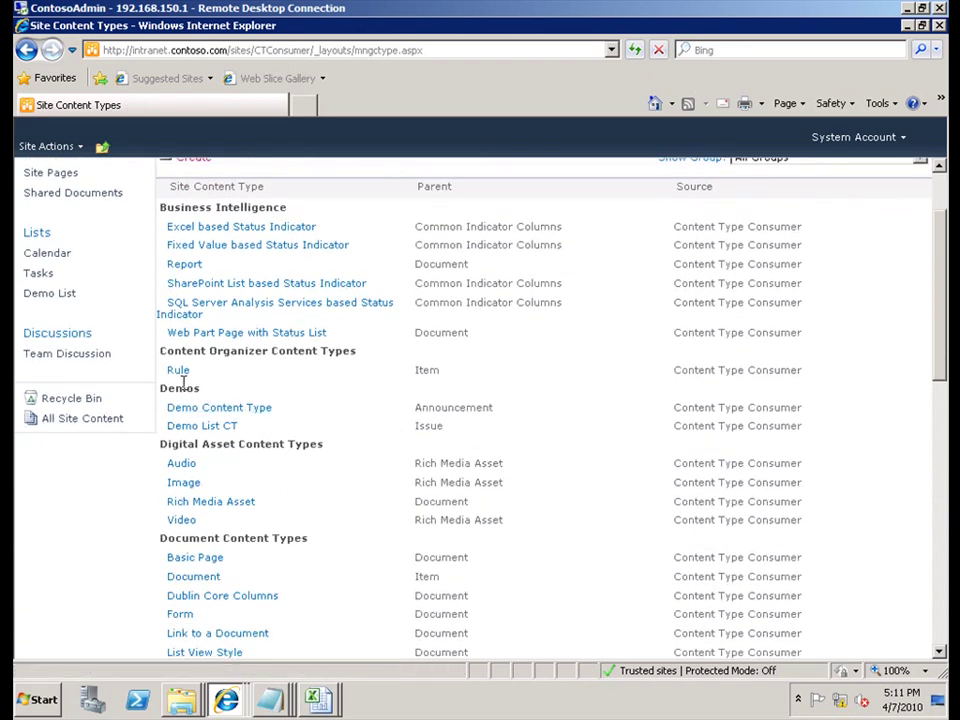
{"action": "left_click_drag", "start_coordinate": [158, 388], "coordinate": [272, 424]}
{"action": "left_click", "coordinate": [448, 437]}
{"action": "left_click", "coordinate": [228, 702]}
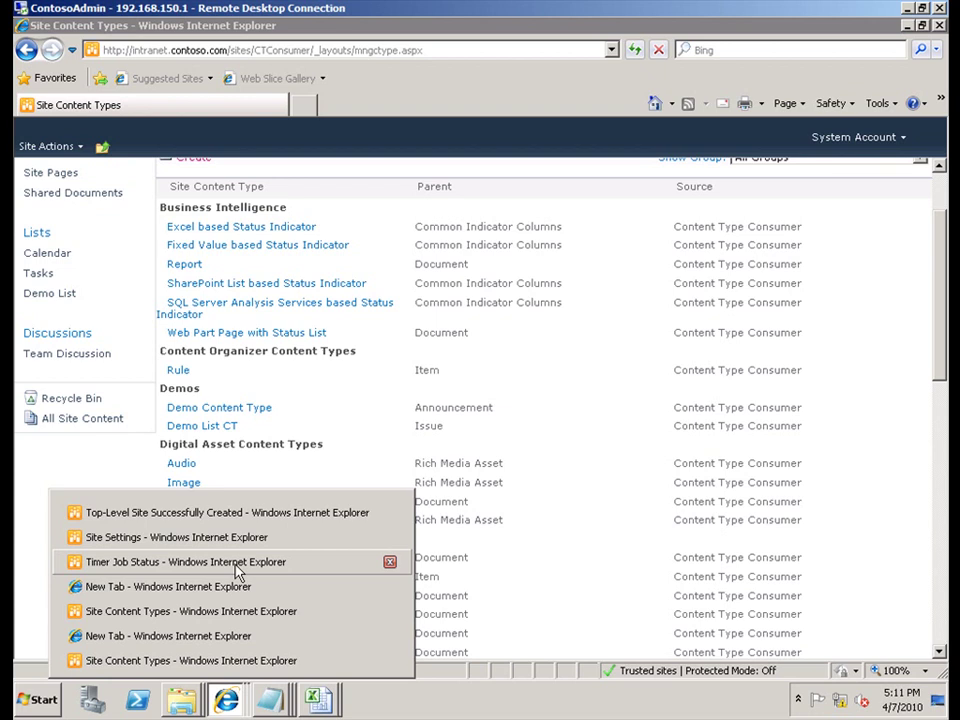
Run the Content Type Hub timer job immediately from the Timer Job Status window.
{"action": "left_click", "coordinate": [237, 571]}
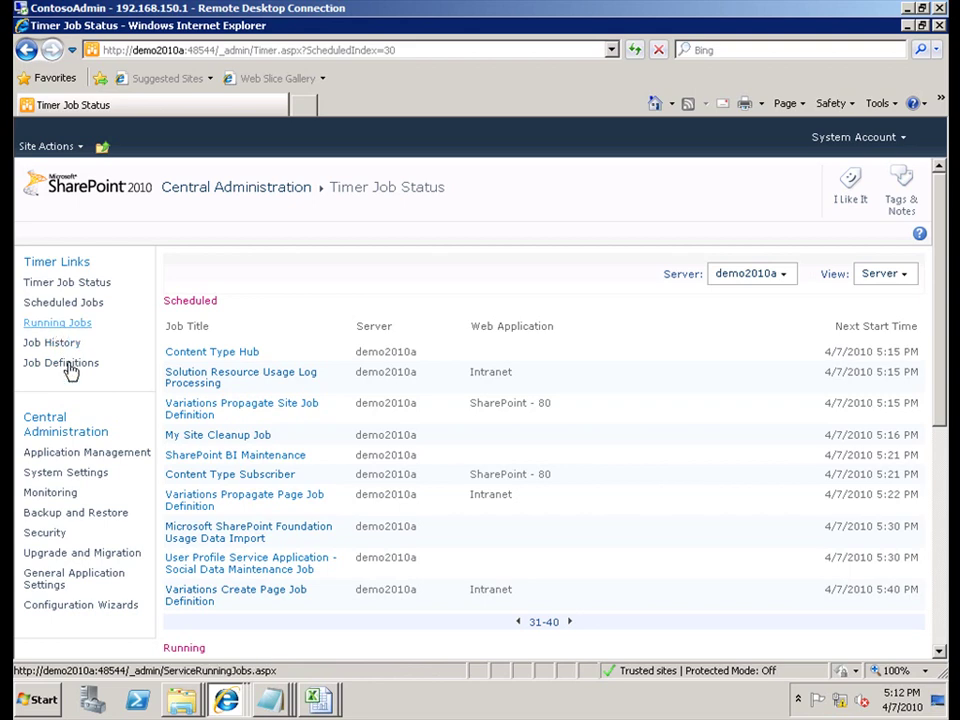
{"action": "left_click", "coordinate": [241, 355]}
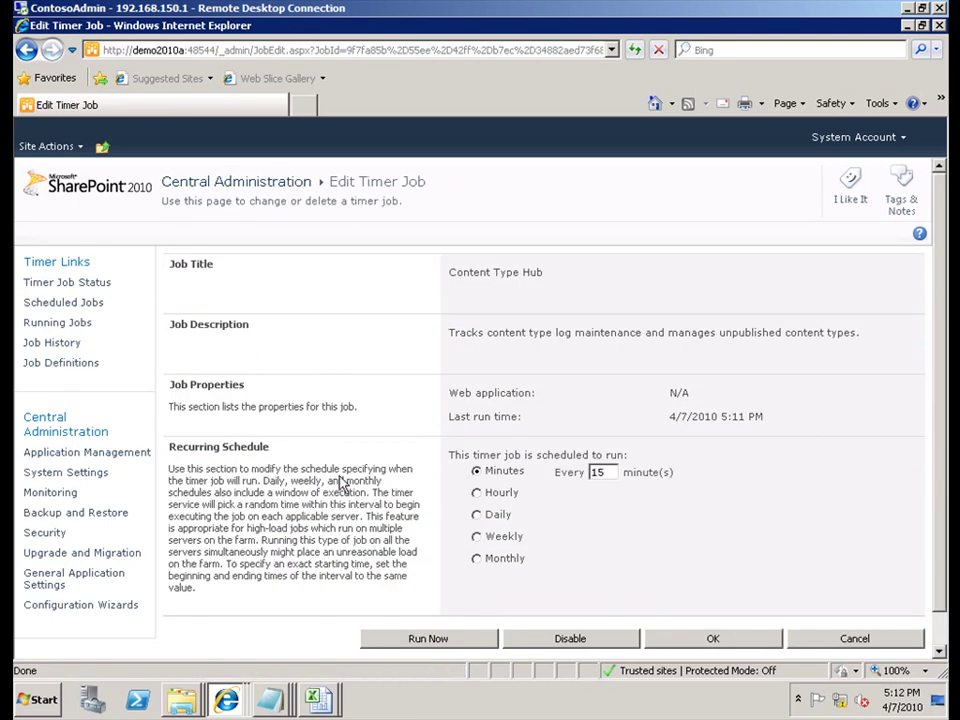
{"action": "left_click", "coordinate": [428, 637]}
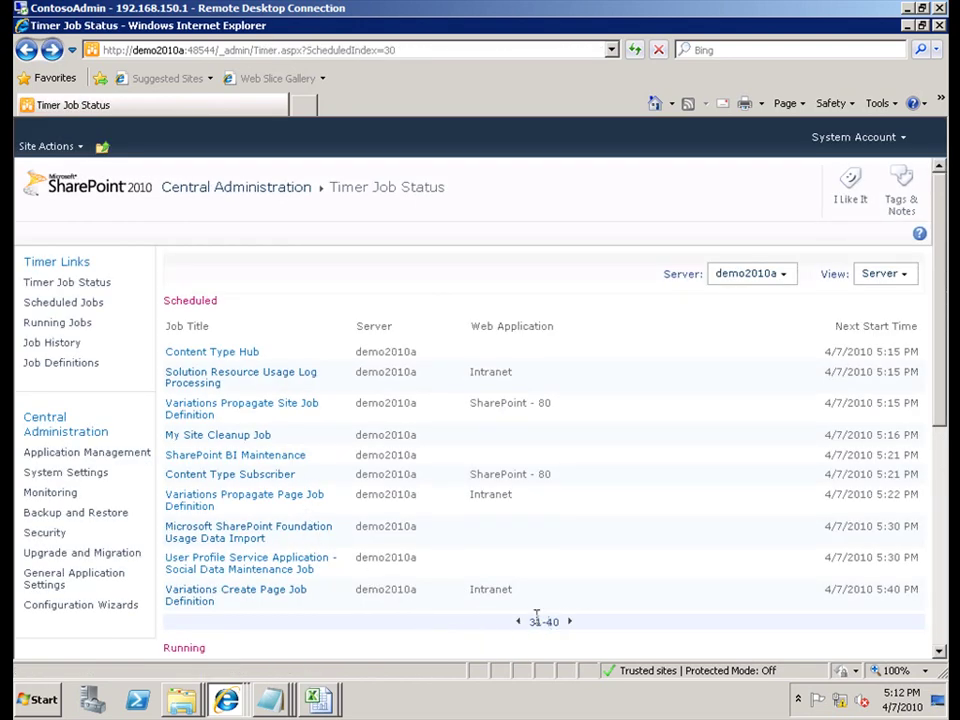
Page to scheduled jobs 41-50 and review the hourly Intranet Content Type Subscriber job.
{"action": "left_click", "coordinate": [519, 622]}
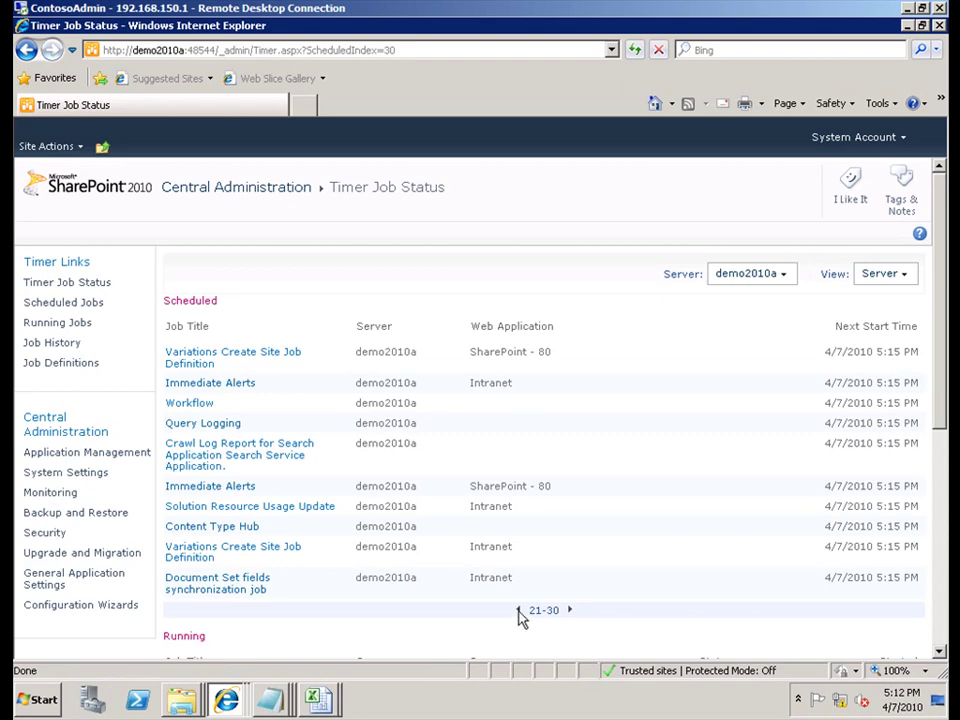
{"action": "left_click", "coordinate": [518, 611]}
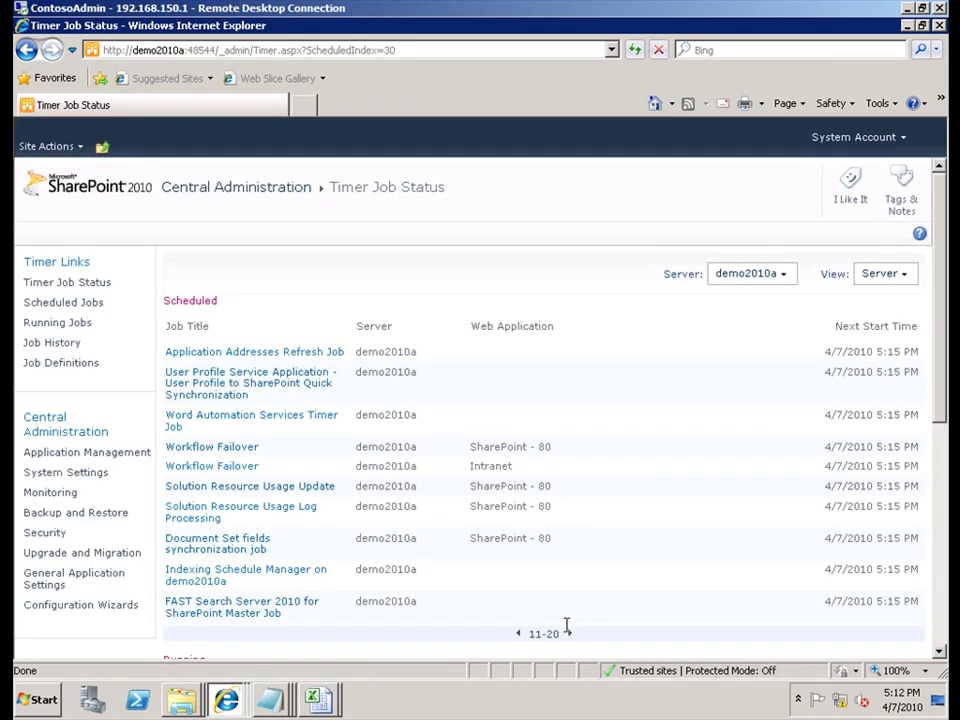
{"action": "left_click", "coordinate": [518, 634]}
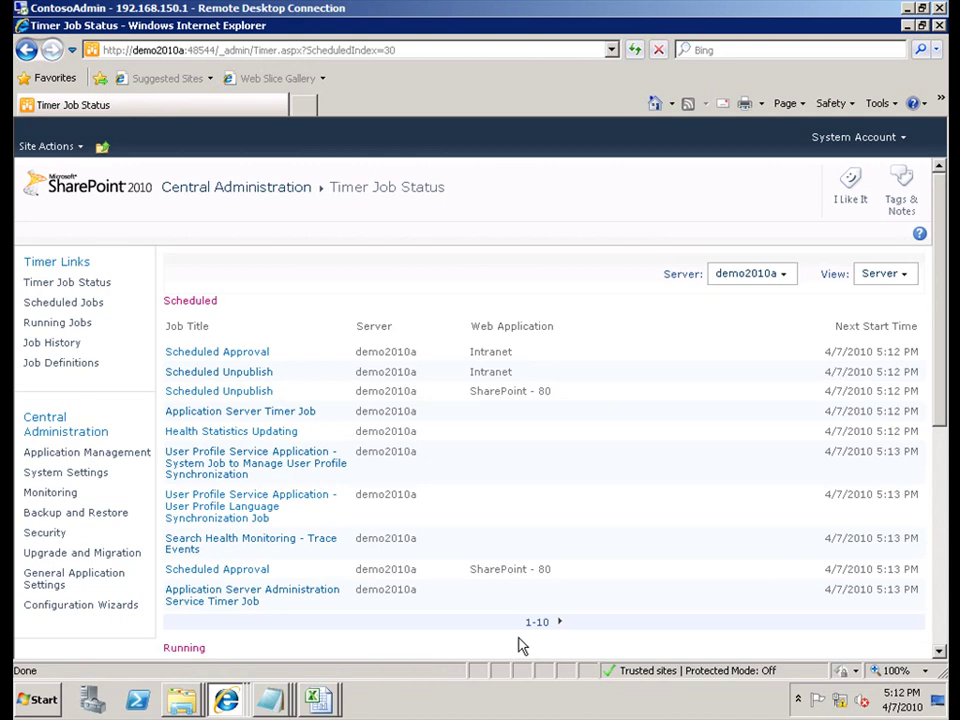
{"action": "left_click", "coordinate": [558, 624]}
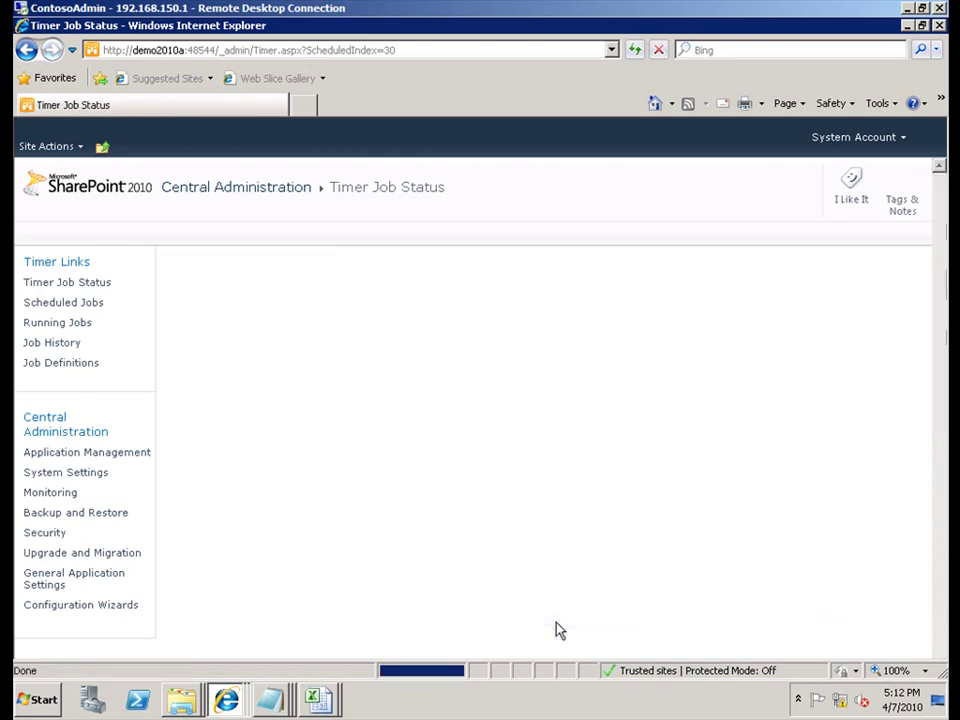
{"action": "left_click", "coordinate": [569, 634]}
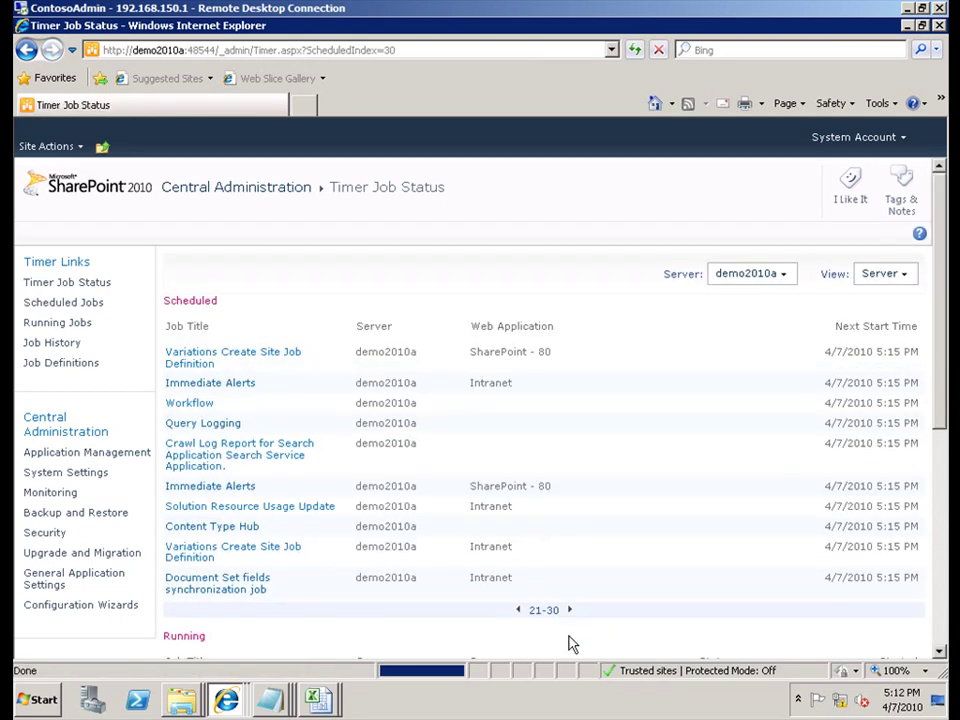
{"action": "left_click", "coordinate": [570, 610]}
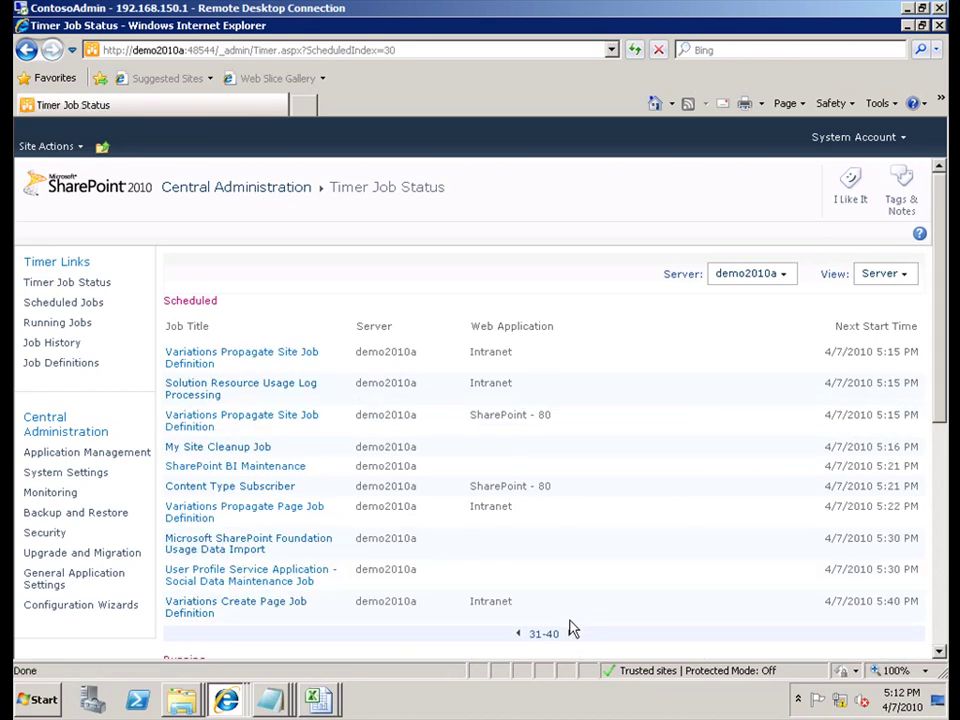
{"action": "left_click", "coordinate": [569, 634]}
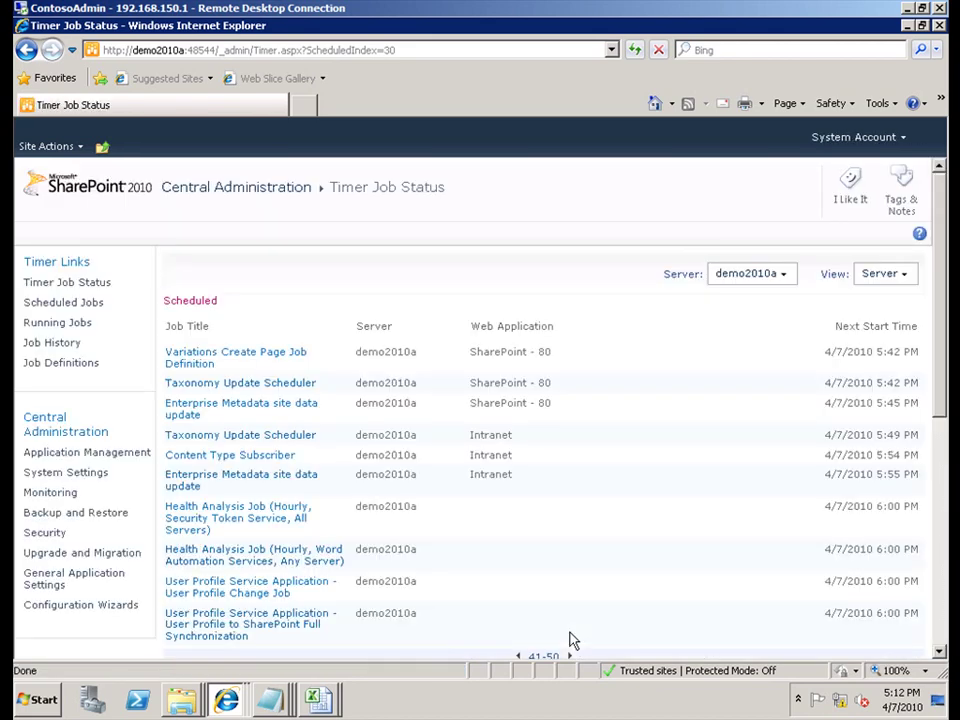
{"action": "left_click", "coordinate": [249, 463]}
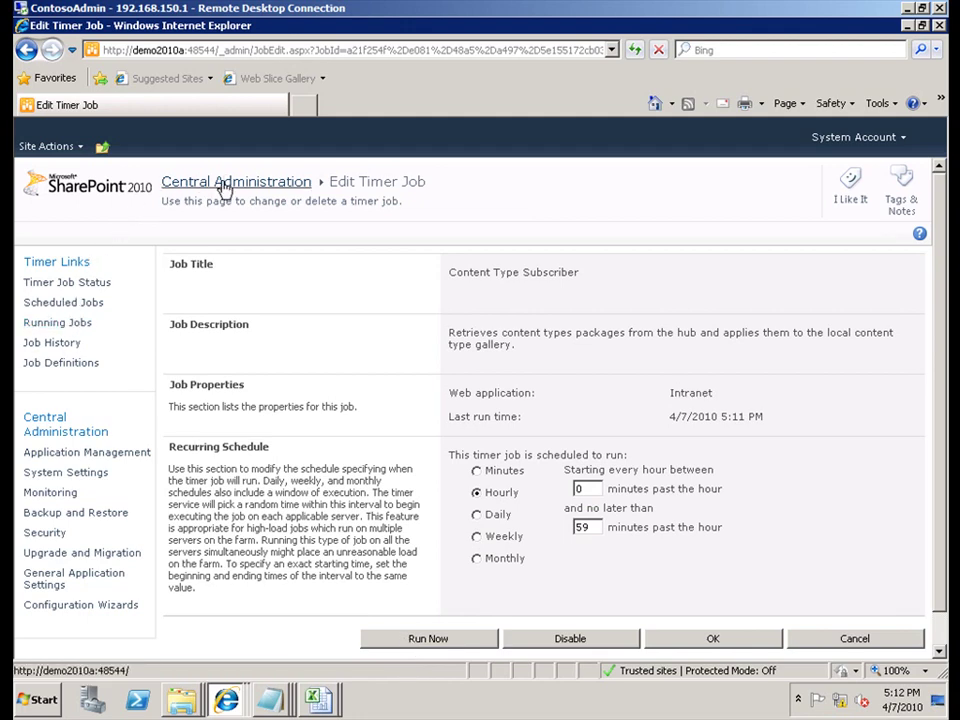
{"action": "left_click", "coordinate": [268, 184]}
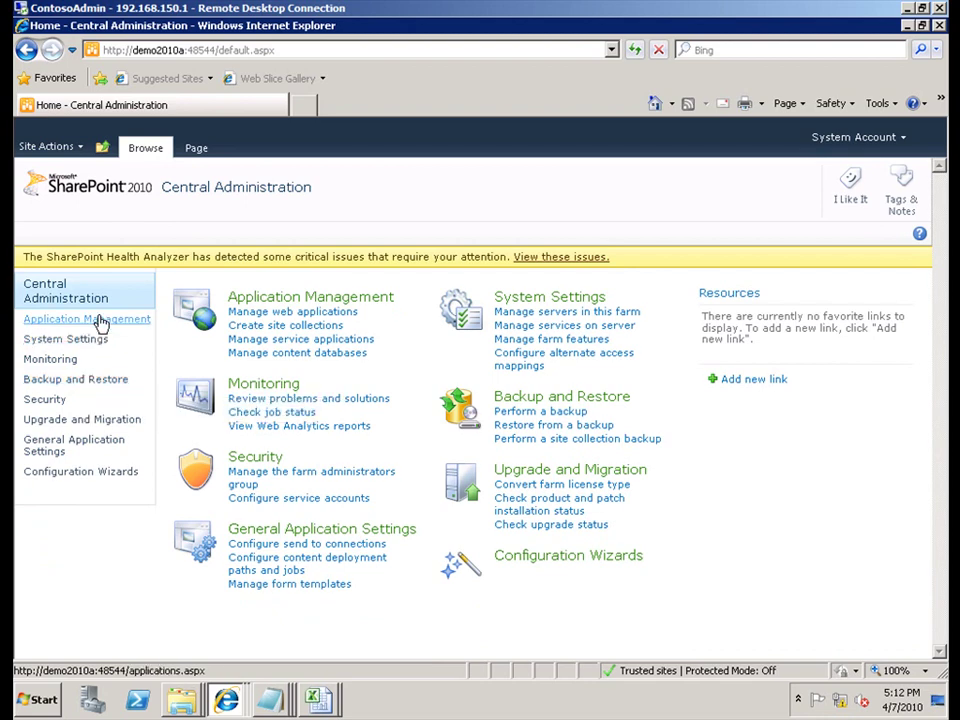
In Manage Service Applications, view the Managed Metadata Service properties without changes, then select its connection.
{"action": "left_click", "coordinate": [300, 340]}
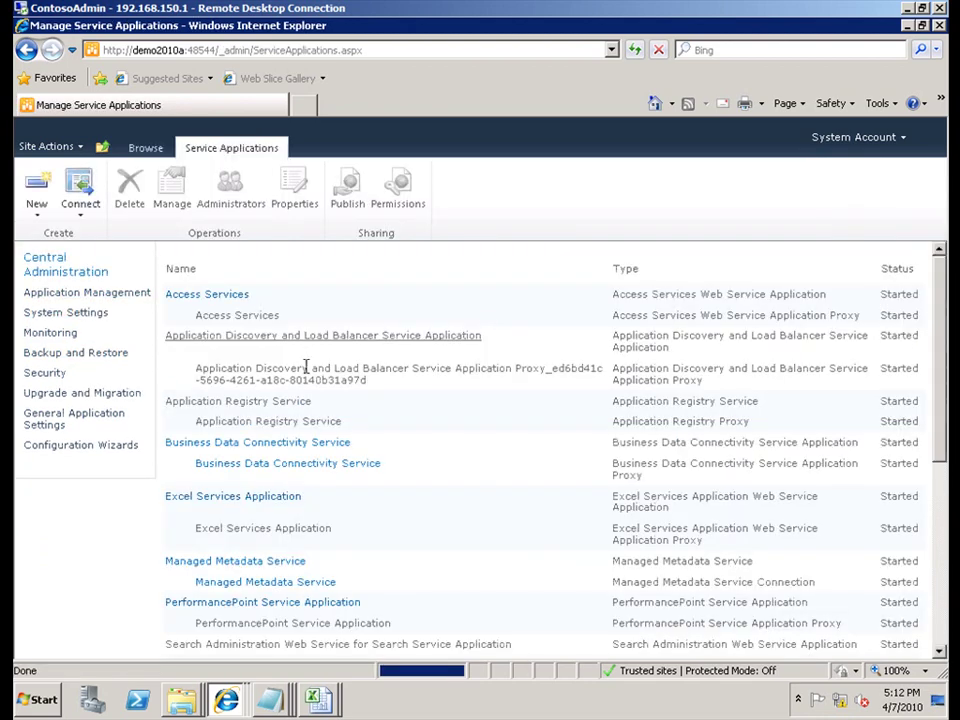
{"action": "left_click", "coordinate": [409, 565]}
{"action": "left_click", "coordinate": [306, 198]}
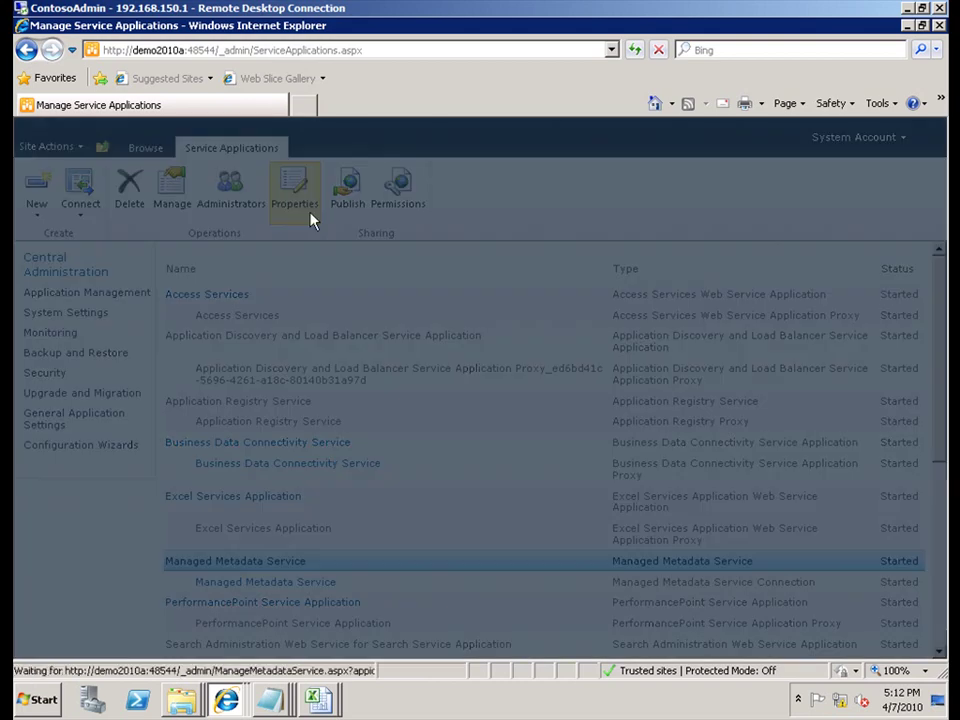
{"action": "scroll", "coordinate": [415, 518], "scroll_direction": "down", "scroll_amount": 5}
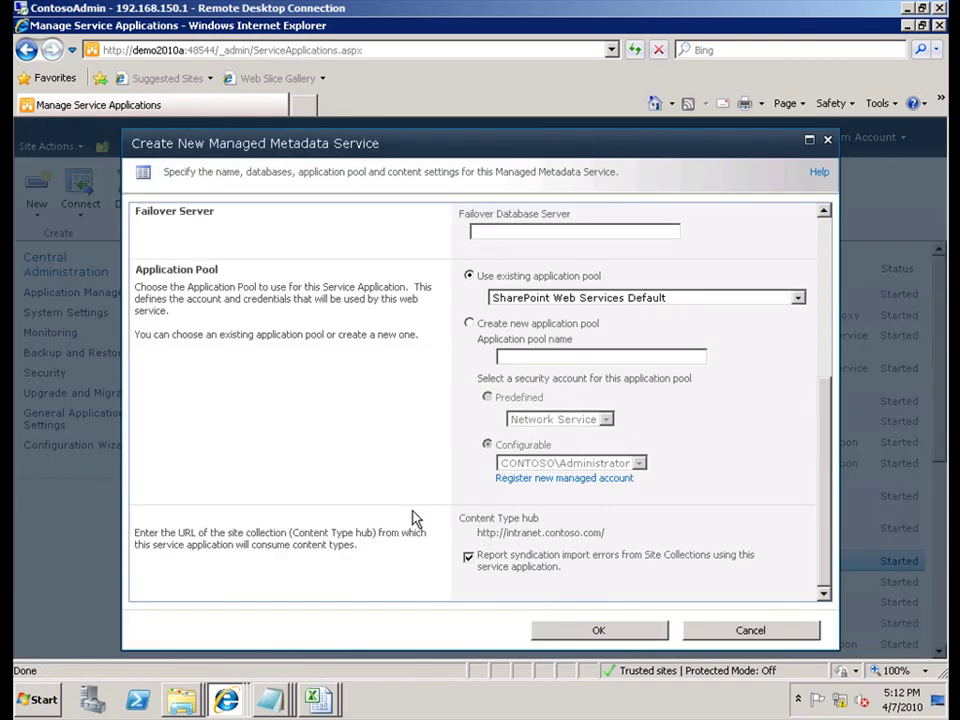
{"action": "left_click", "coordinate": [805, 634]}
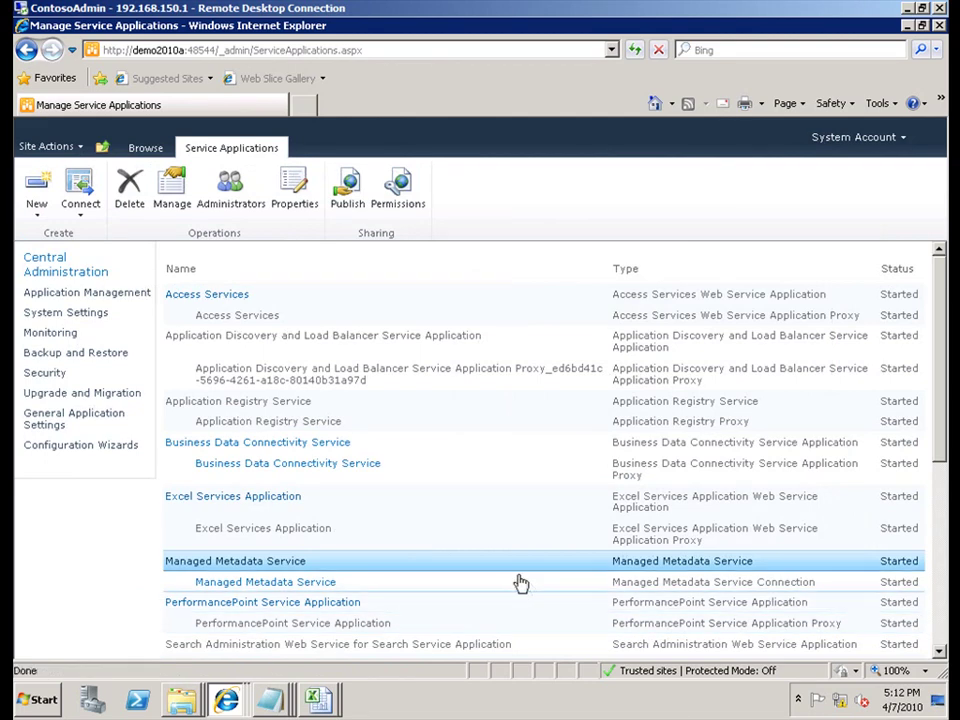
{"action": "left_click", "coordinate": [476, 584]}
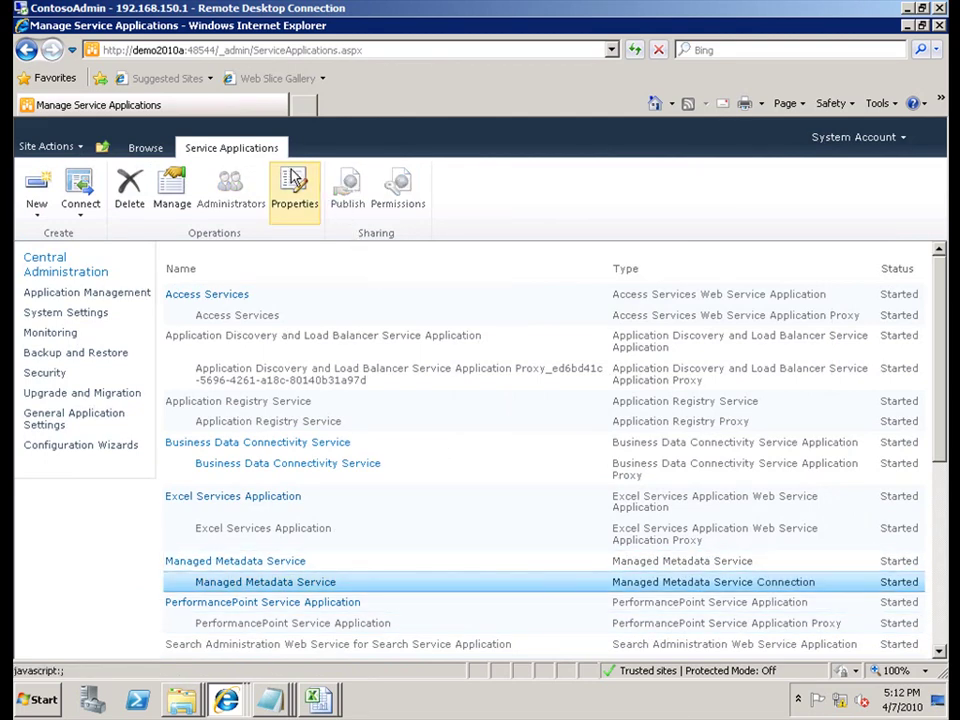
{"action": "left_click", "coordinate": [294, 178]}
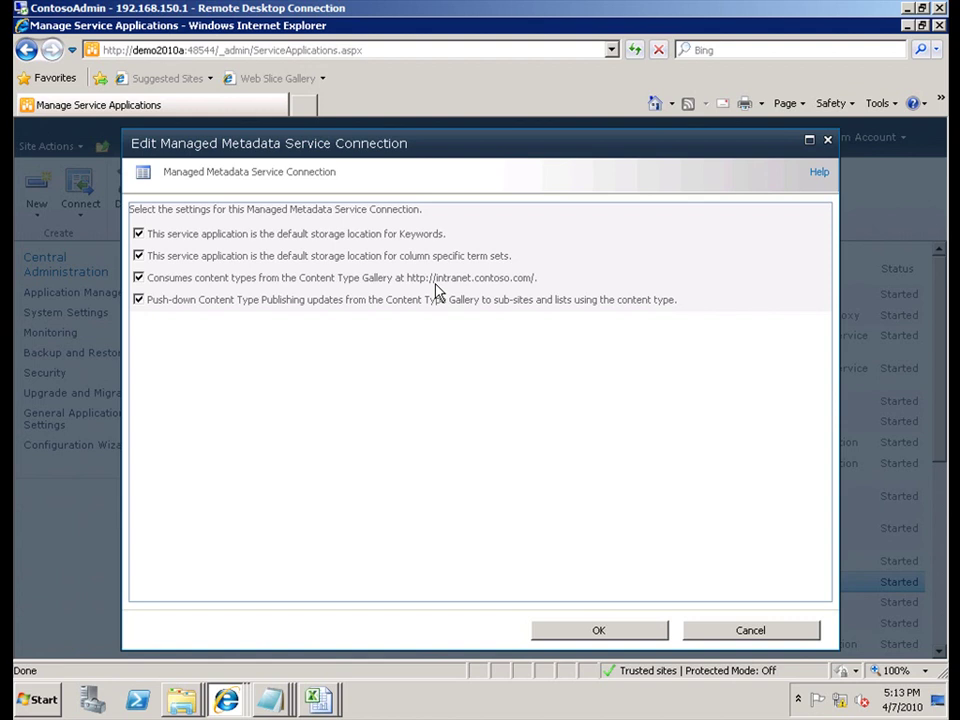
{"action": "left_click_drag", "start_coordinate": [408, 281], "coordinate": [553, 294]}
{"action": "left_click", "coordinate": [545, 512]}
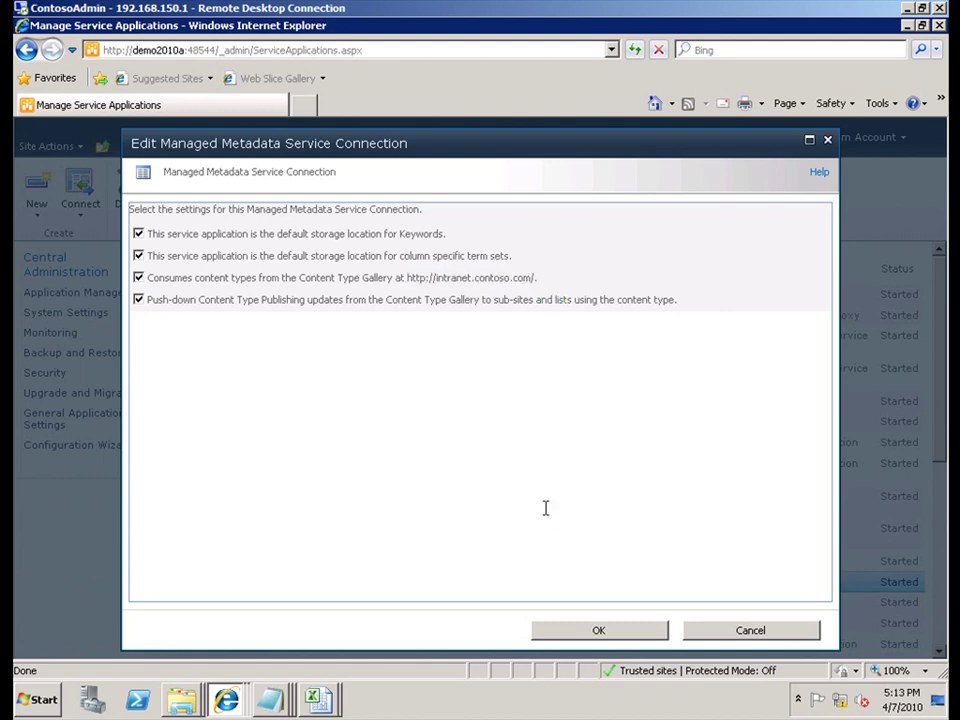
{"action": "left_click", "coordinate": [730, 634]}
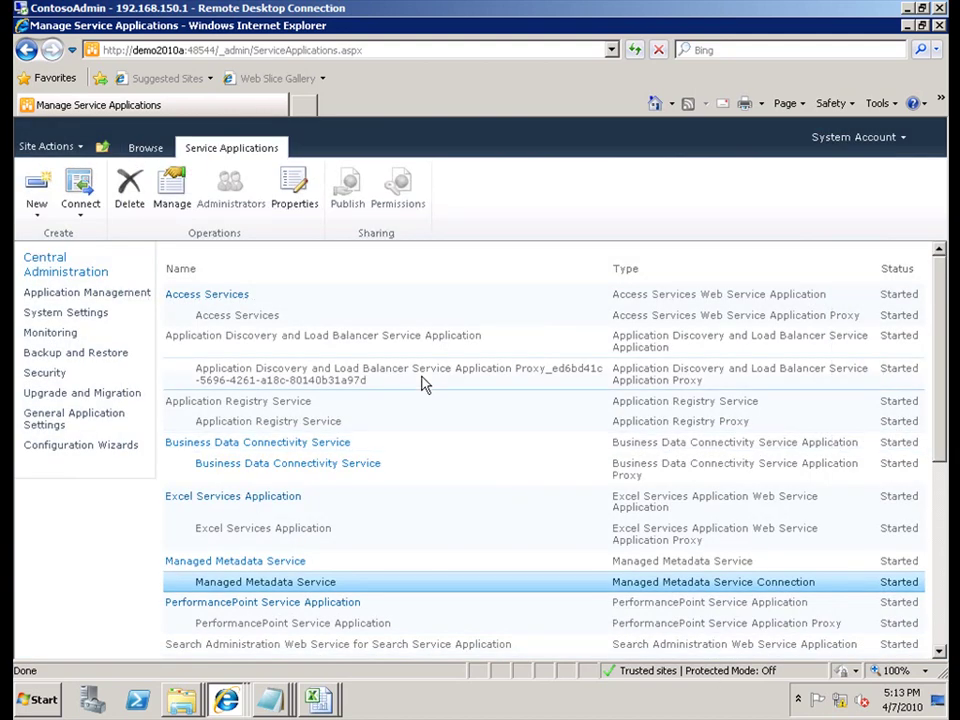